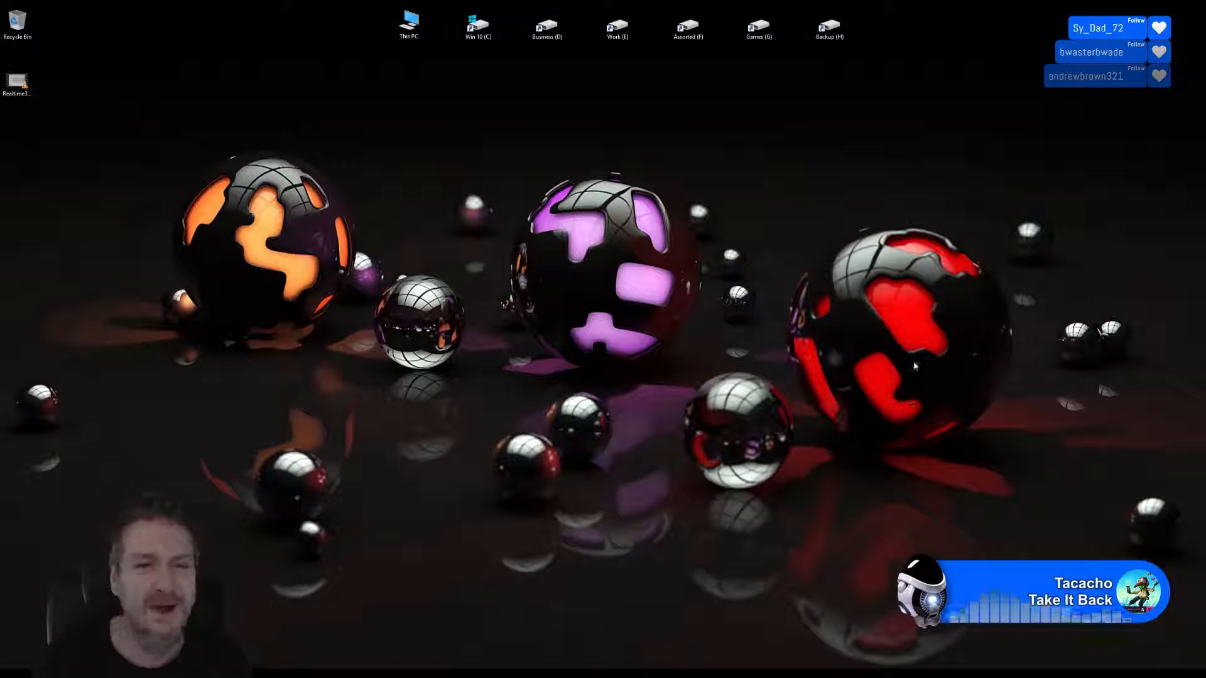
# Step: Switch to Unreal Editor and look around the ArtDeco_Building level's paved area, trees and pond
pyautogui.moveTo(359, 671)
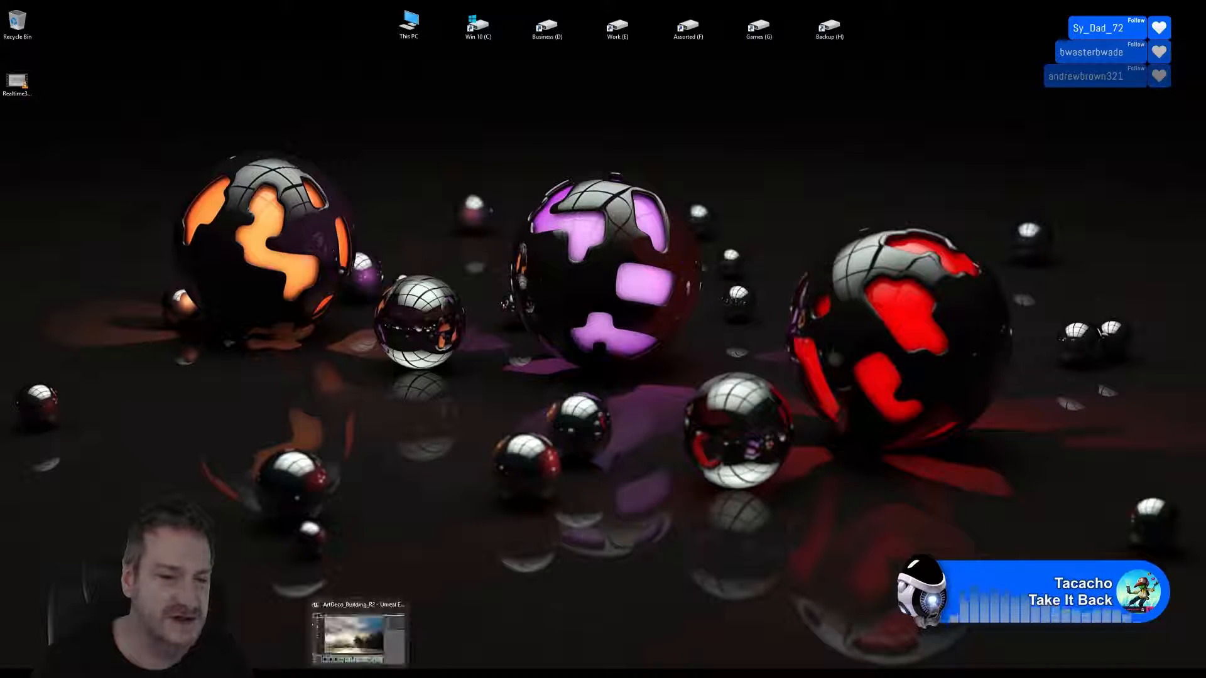
pyautogui.click(352, 635)
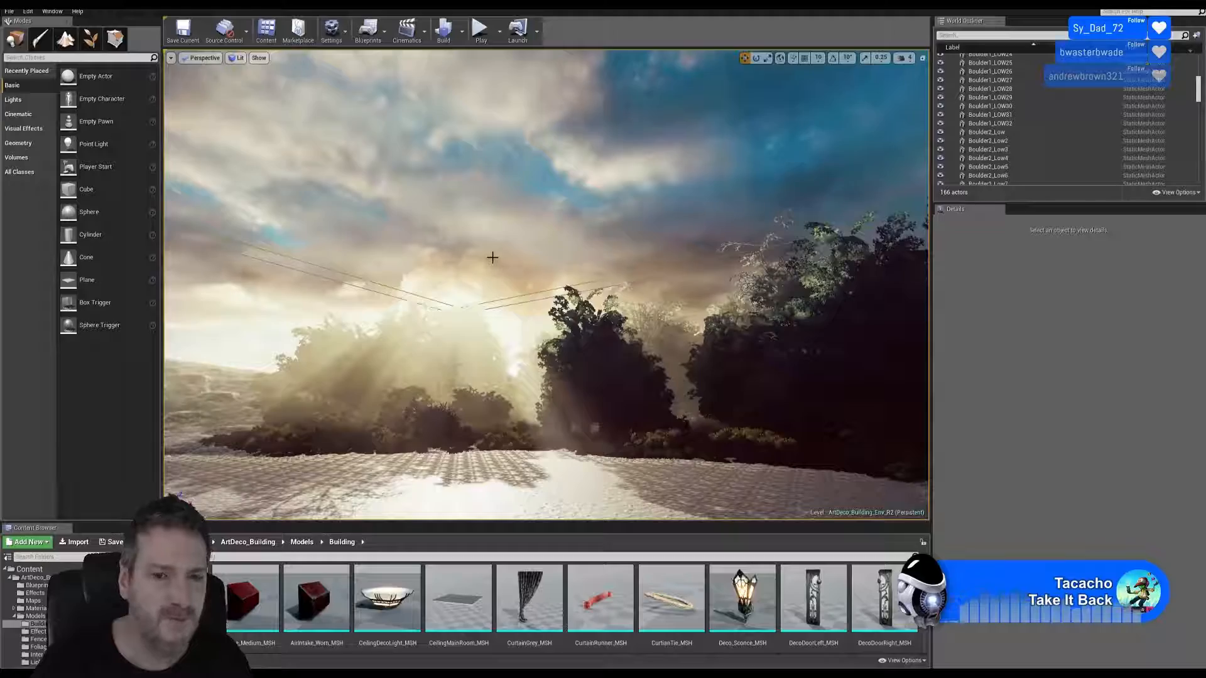
pyautogui.moveTo(493, 257); pyautogui.dragTo(904, 273, button='right')
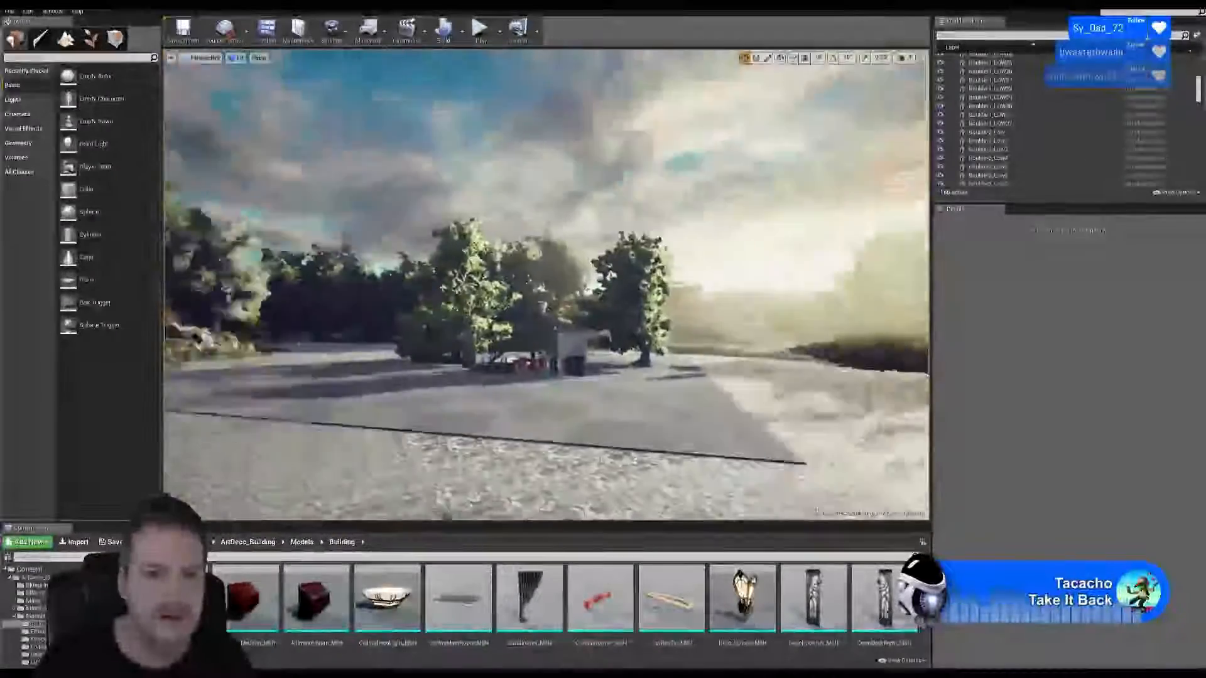
pyautogui.moveTo(547, 282); pyautogui.dragTo(296, 280, button='right')
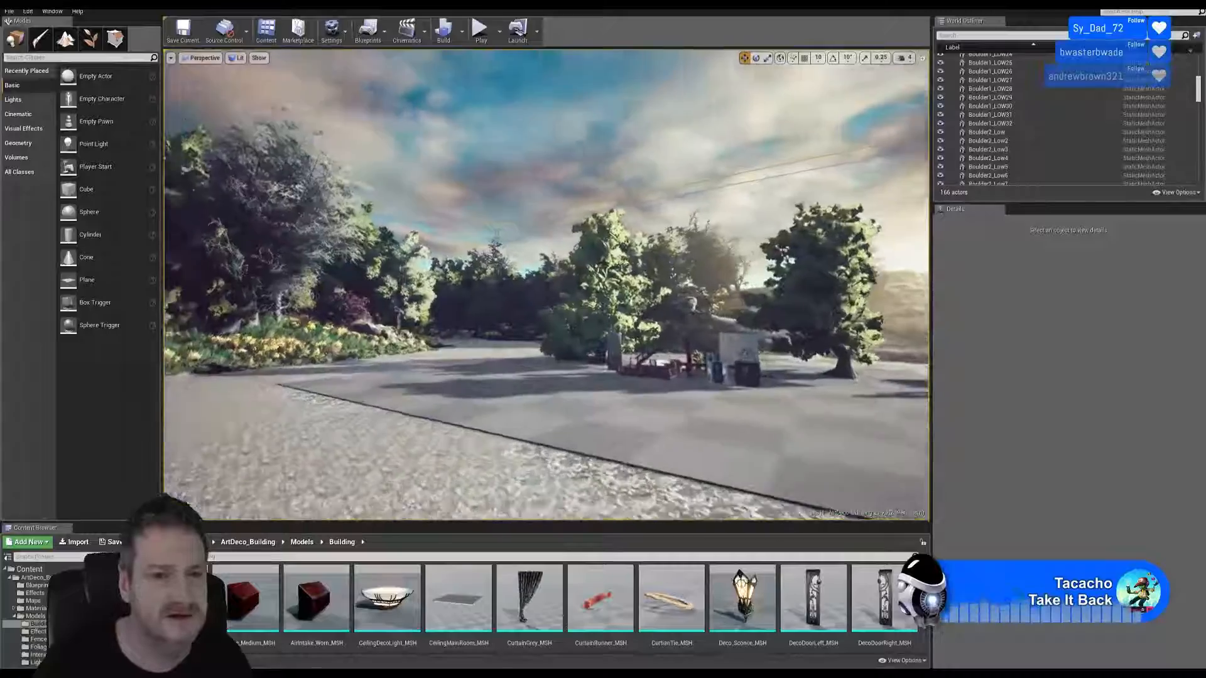
pyautogui.press('w')
pyautogui.press('w')
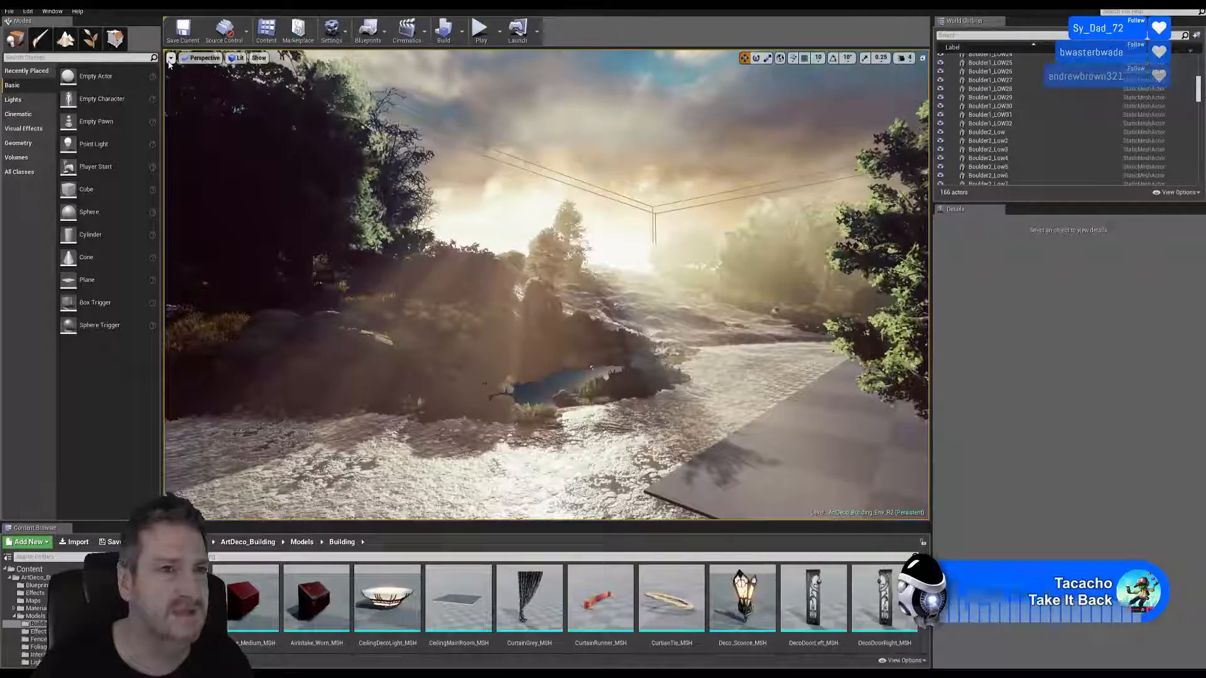
pyautogui.moveTo(687, 299); pyautogui.dragTo(657, 306, button='right')
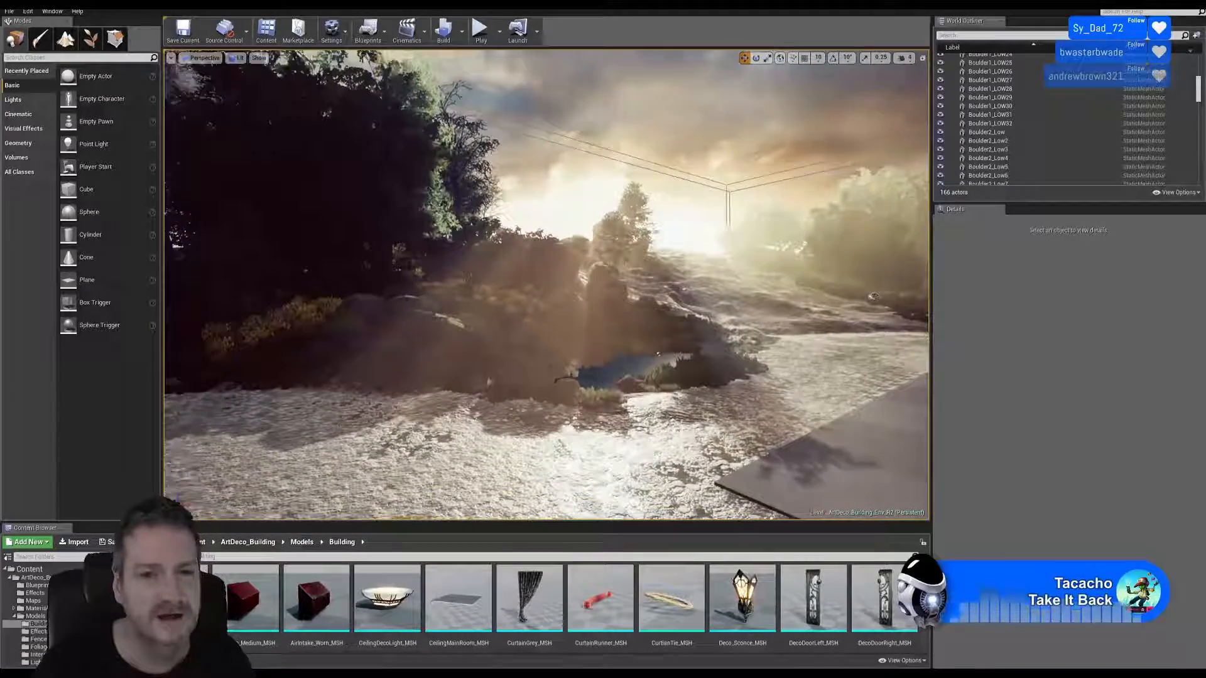
# Step: Jump the viewport to the saved camera bookmarks, starting with Bookmark 1, and examine the pond and the sunlit hillside
pyautogui.click(171, 58)
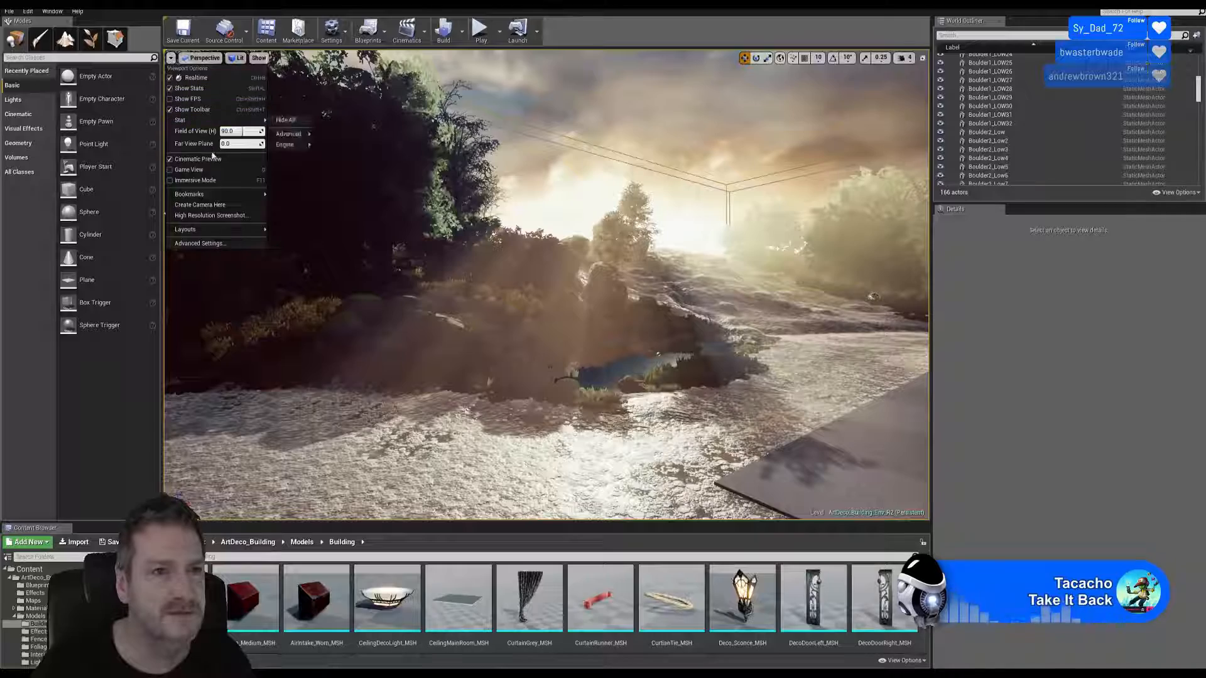
pyautogui.moveTo(220, 194)
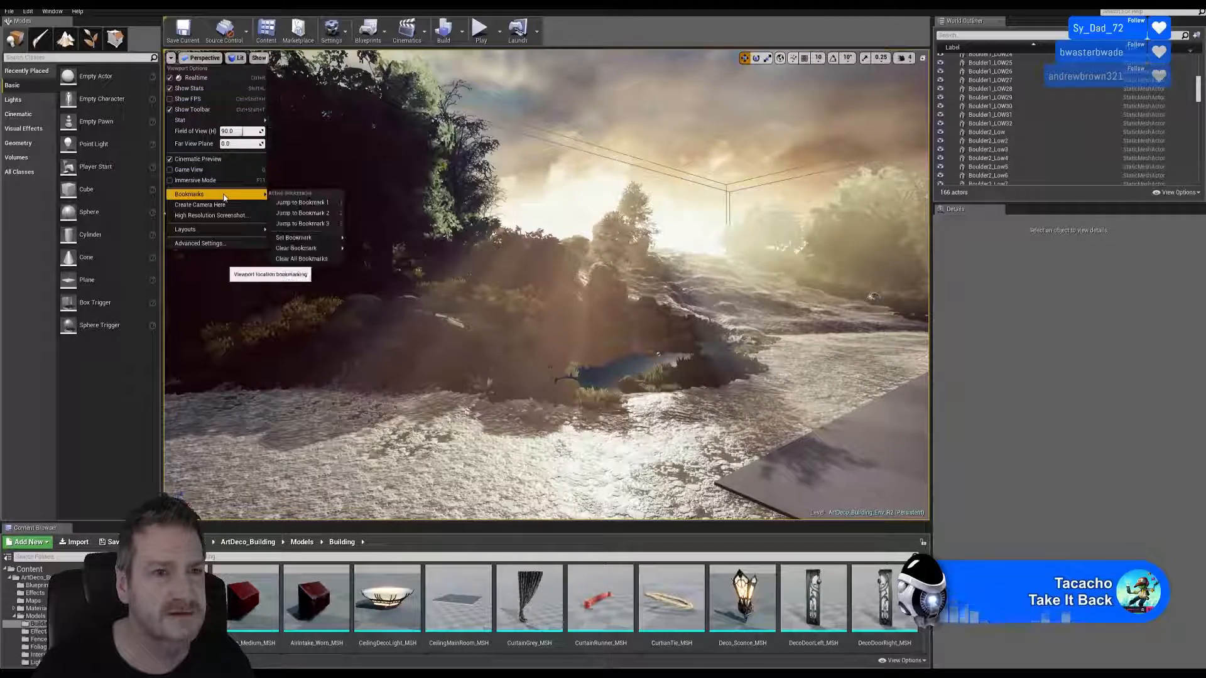
pyautogui.click(321, 206)
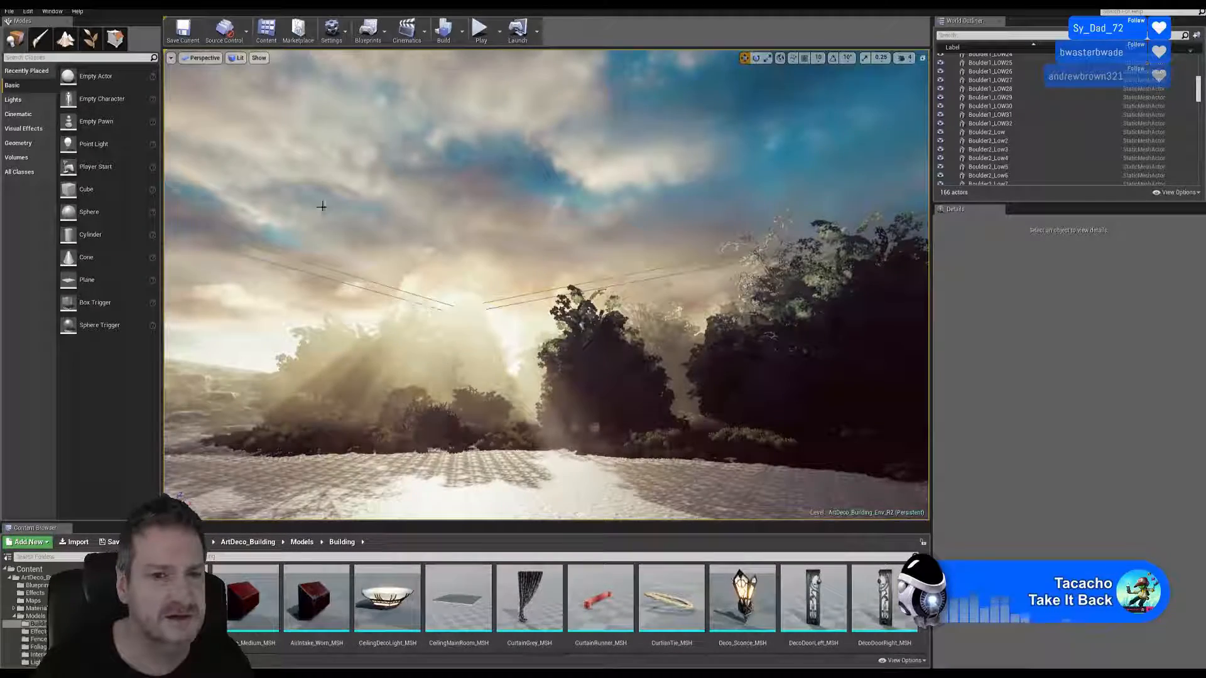
pyautogui.click(170, 57)
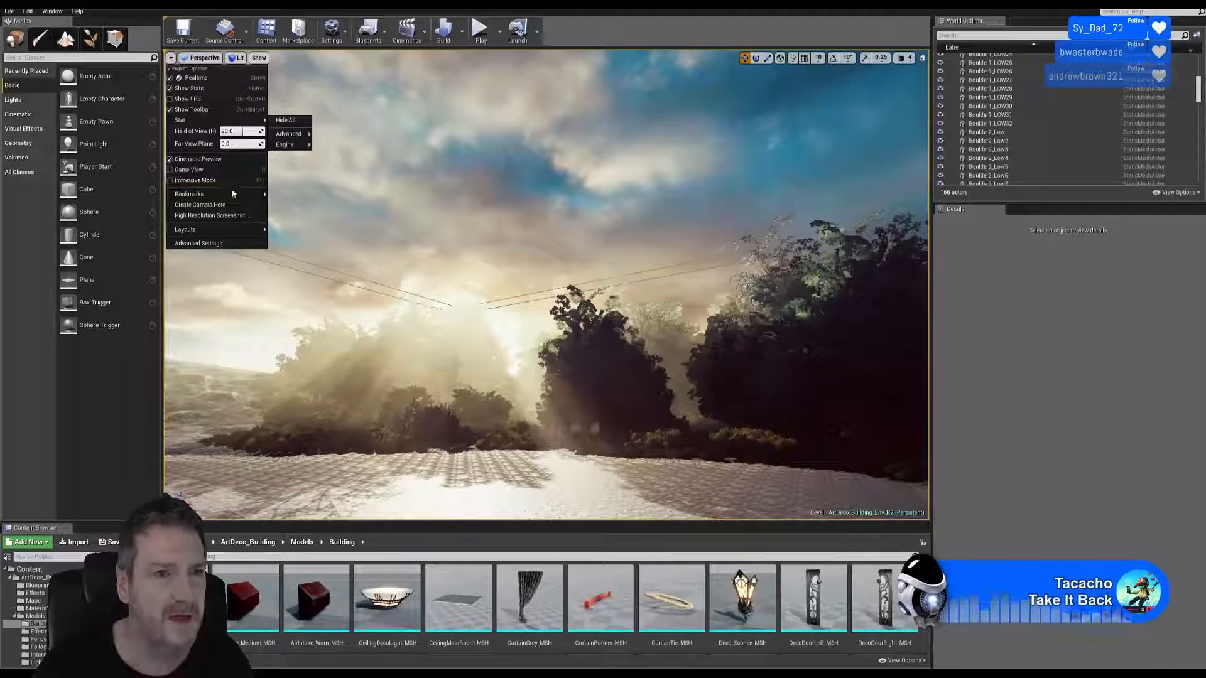
pyautogui.moveTo(233, 194)
pyautogui.click(317, 206)
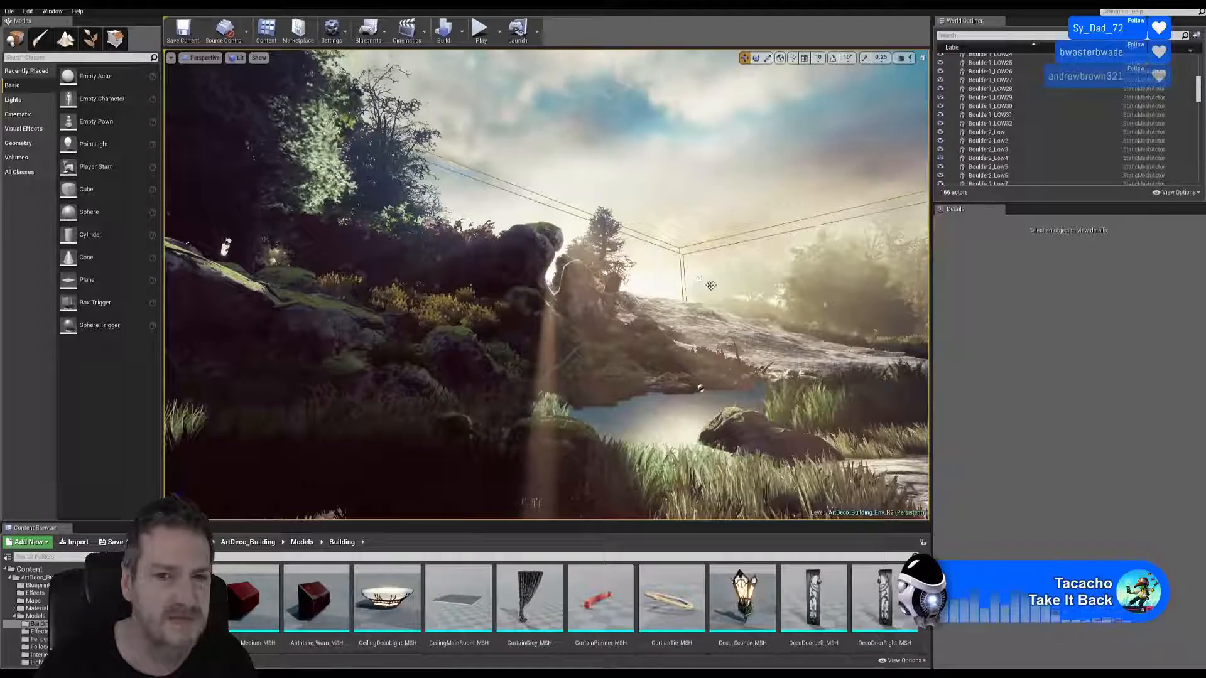
pyautogui.moveTo(697, 300); pyautogui.dragTo(742, 367, button='right')
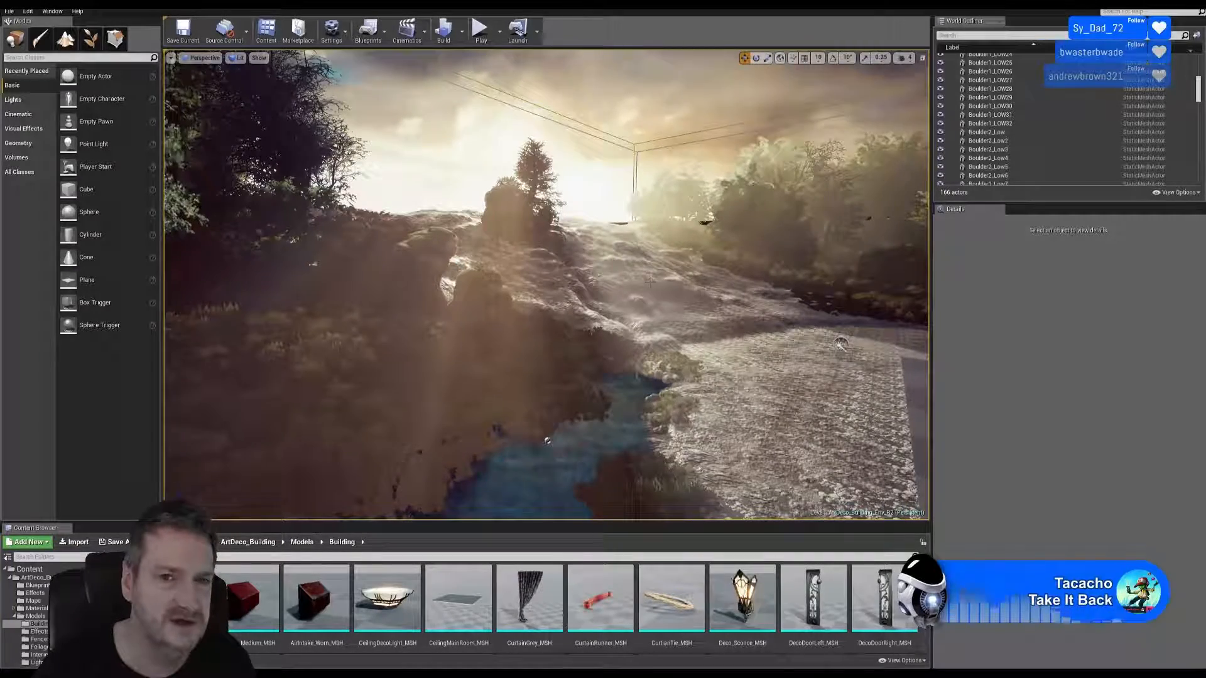
pyautogui.moveTo(743, 368); pyautogui.dragTo(752, 310, button='right')
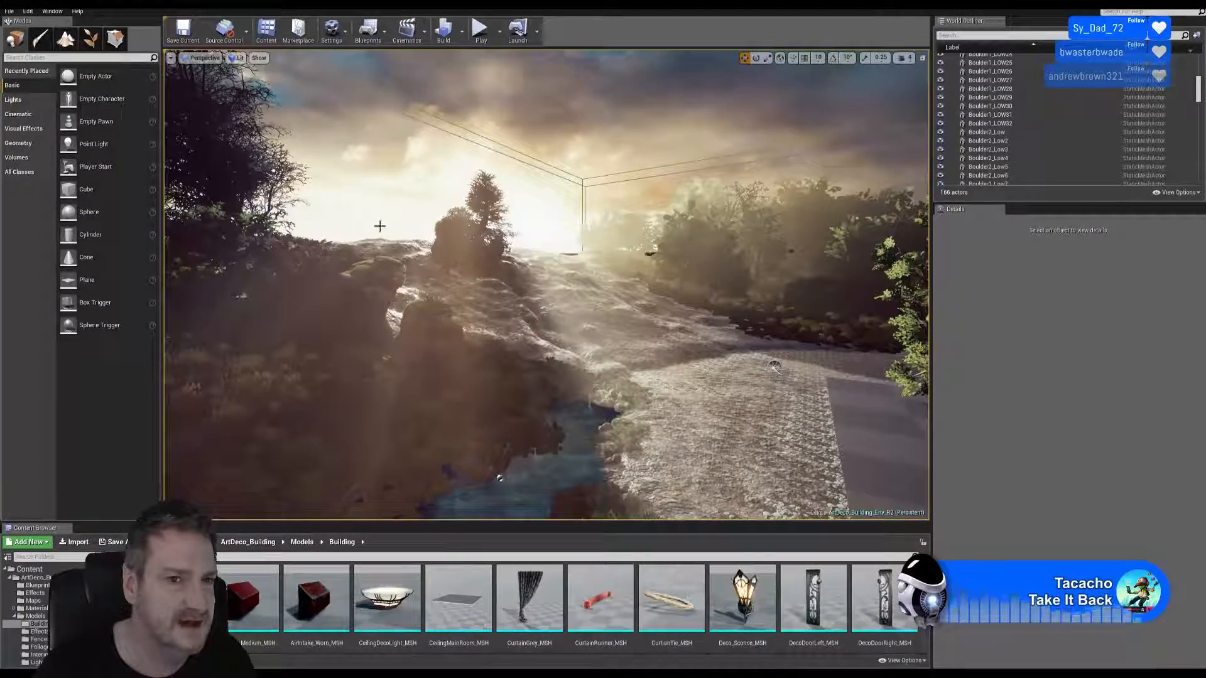
pyautogui.moveTo(658, 363); pyautogui.dragTo(585, 352, button='right')
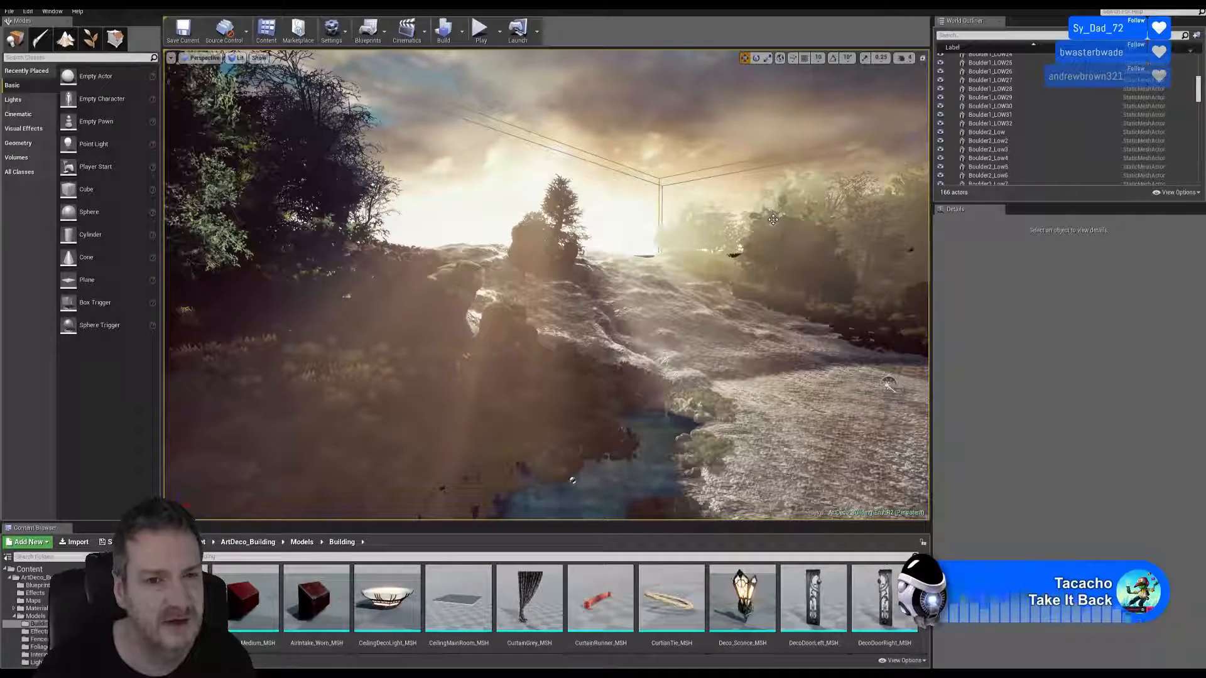
pyautogui.moveTo(761, 252)
pyautogui.mouseDown(button='right')
pyautogui.moveTo(439, 326)
pyautogui.moveTo(421, 295)
pyautogui.moveTo(653, 308)
pyautogui.moveTo(761, 277)
pyautogui.mouseUp(button='right')
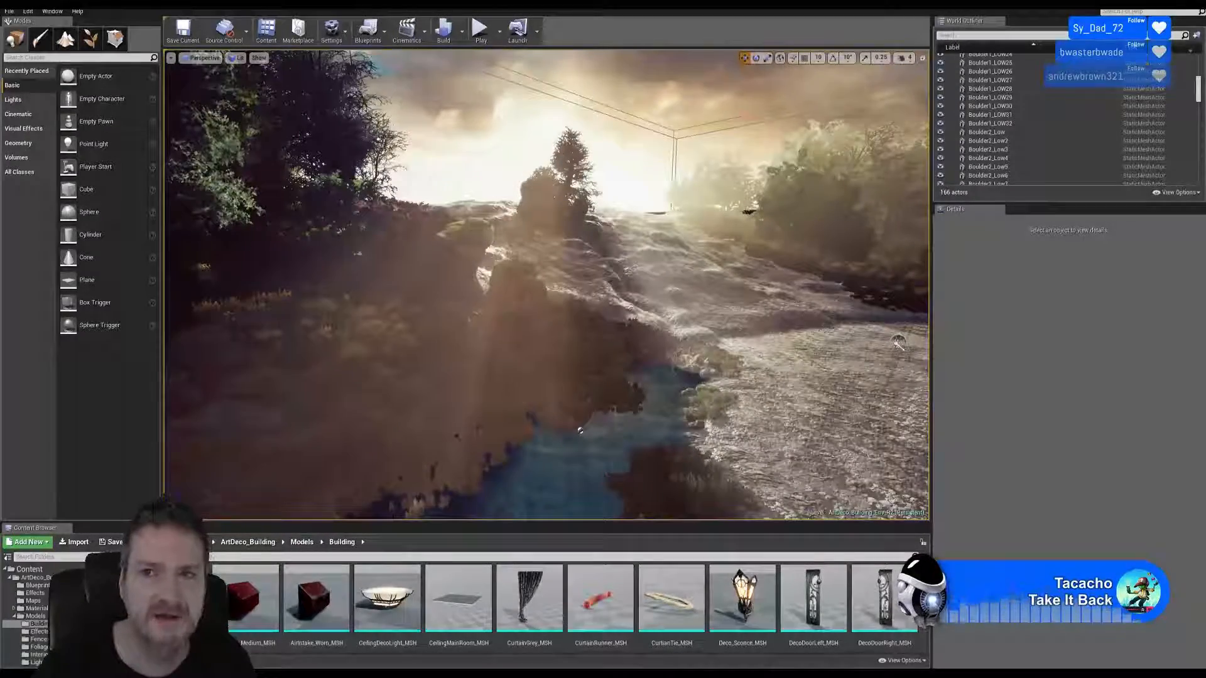
# Step: Switch to 3ds Max and select the stone urn on the pillar to the right of the ornate gate
pyautogui.press('super+d')
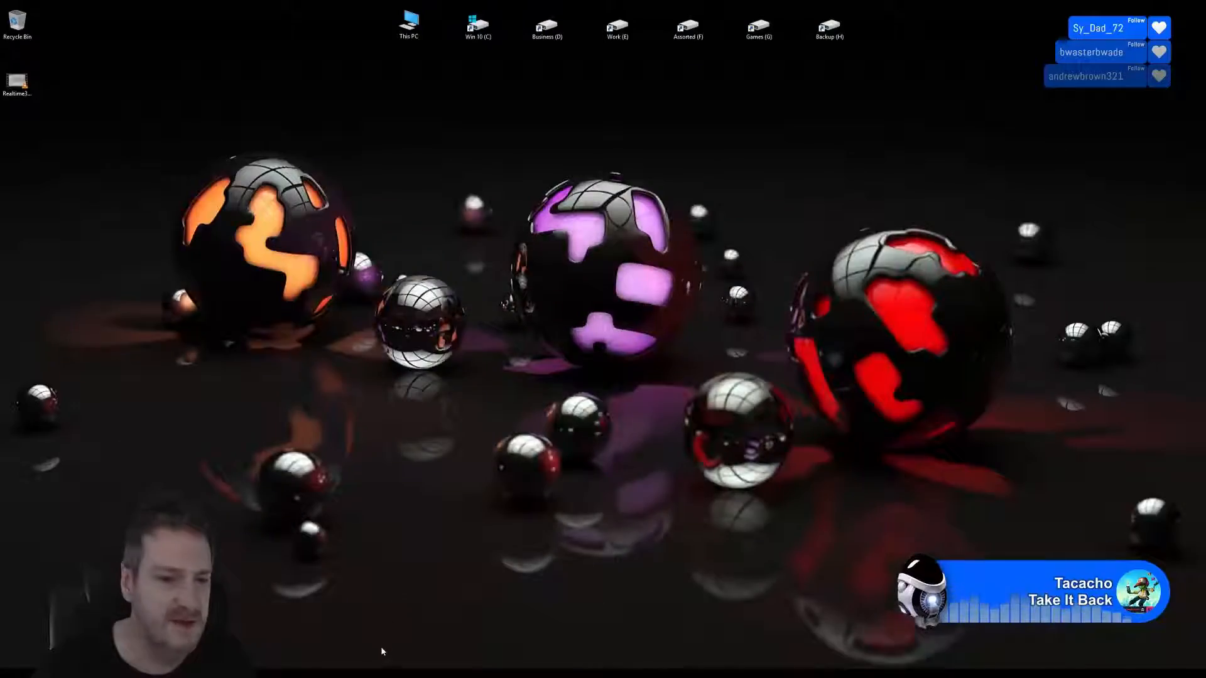
pyautogui.moveTo(382, 671)
pyautogui.click(402, 637)
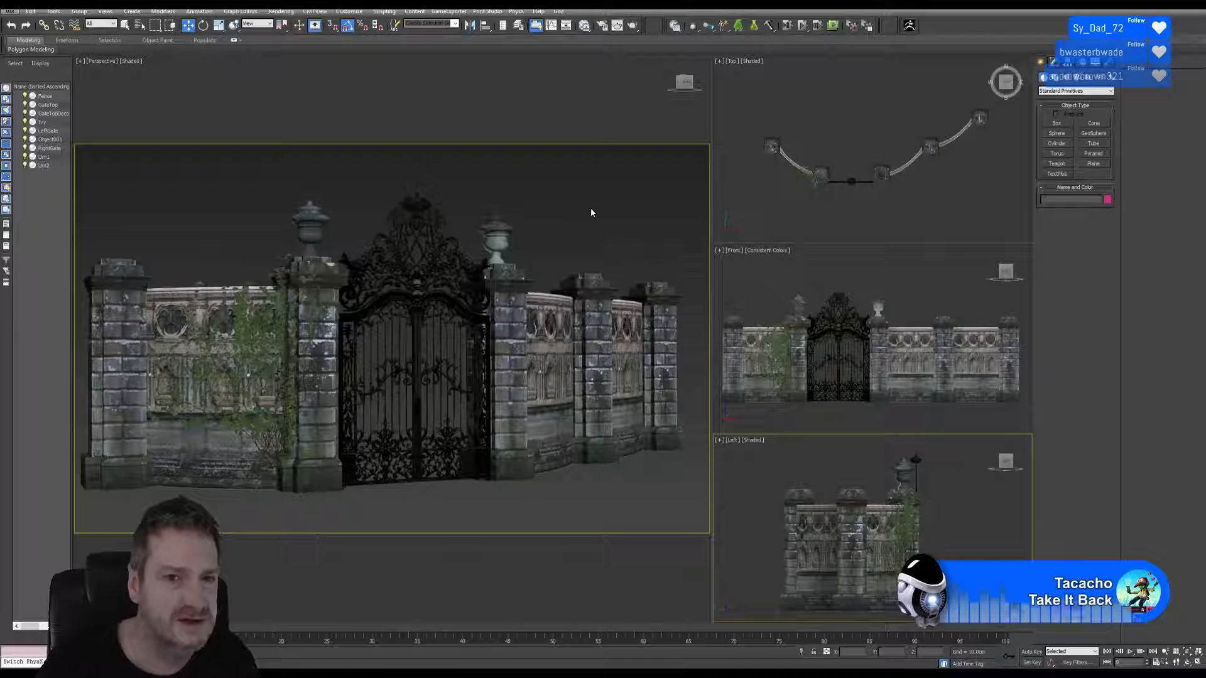
pyautogui.click(498, 238)
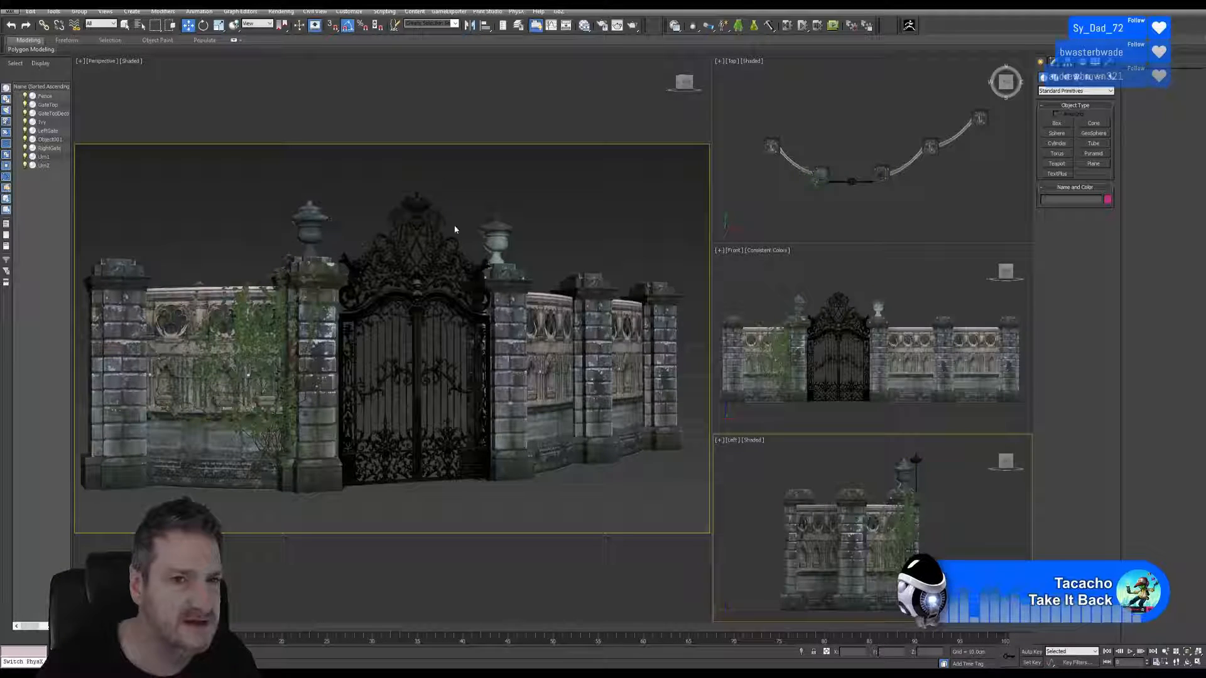
pyautogui.click(502, 231)
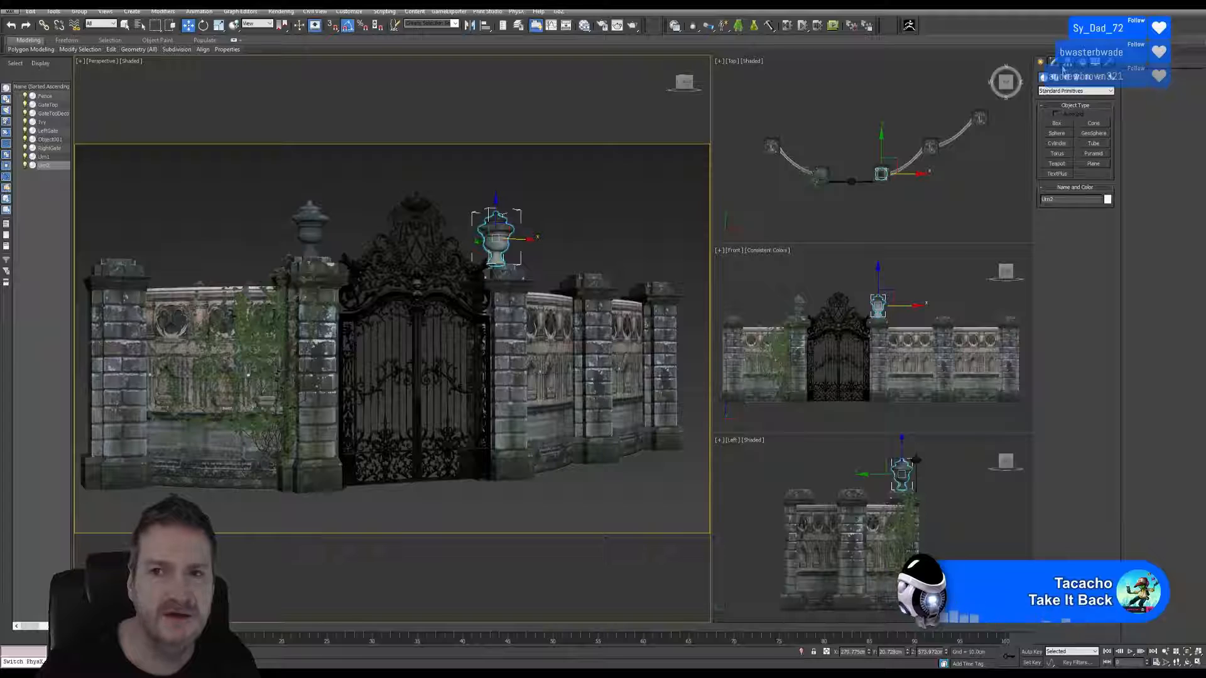
# Step: Add a UVW Map modifier to the urn with cylindrical mapping, aligned to X and fitted to the object
pyautogui.click(1054, 63)
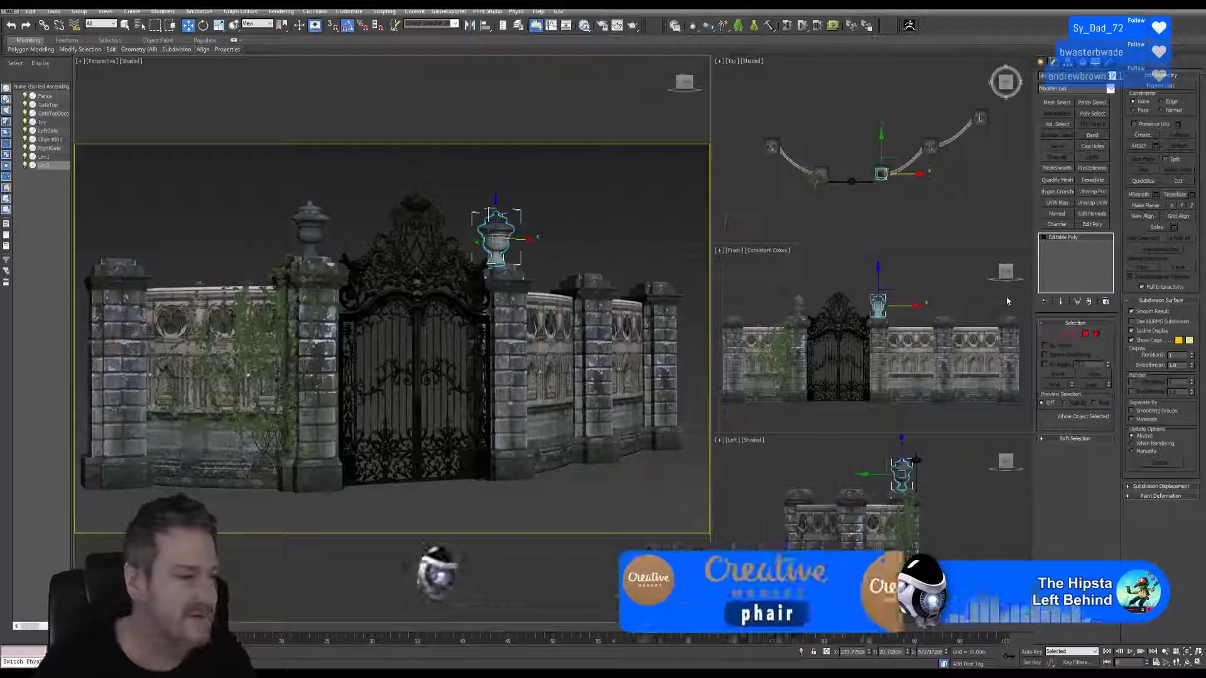
pyautogui.click(1057, 202)
pyautogui.click(1068, 350)
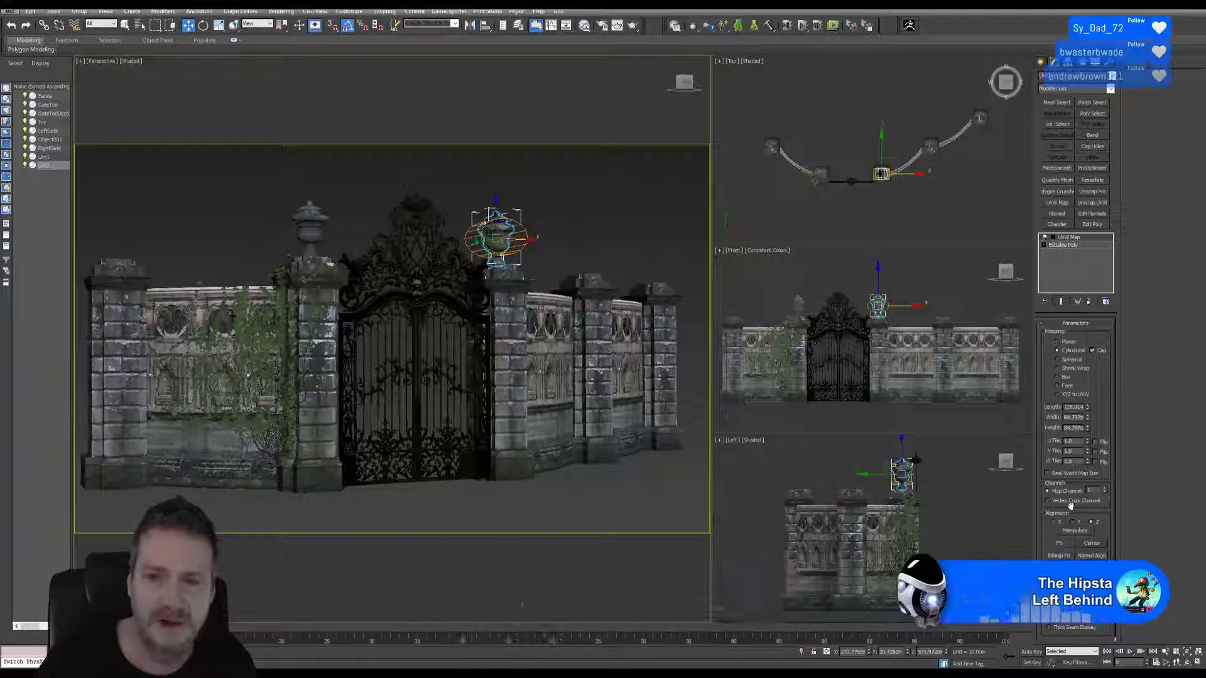
pyautogui.click(1079, 523)
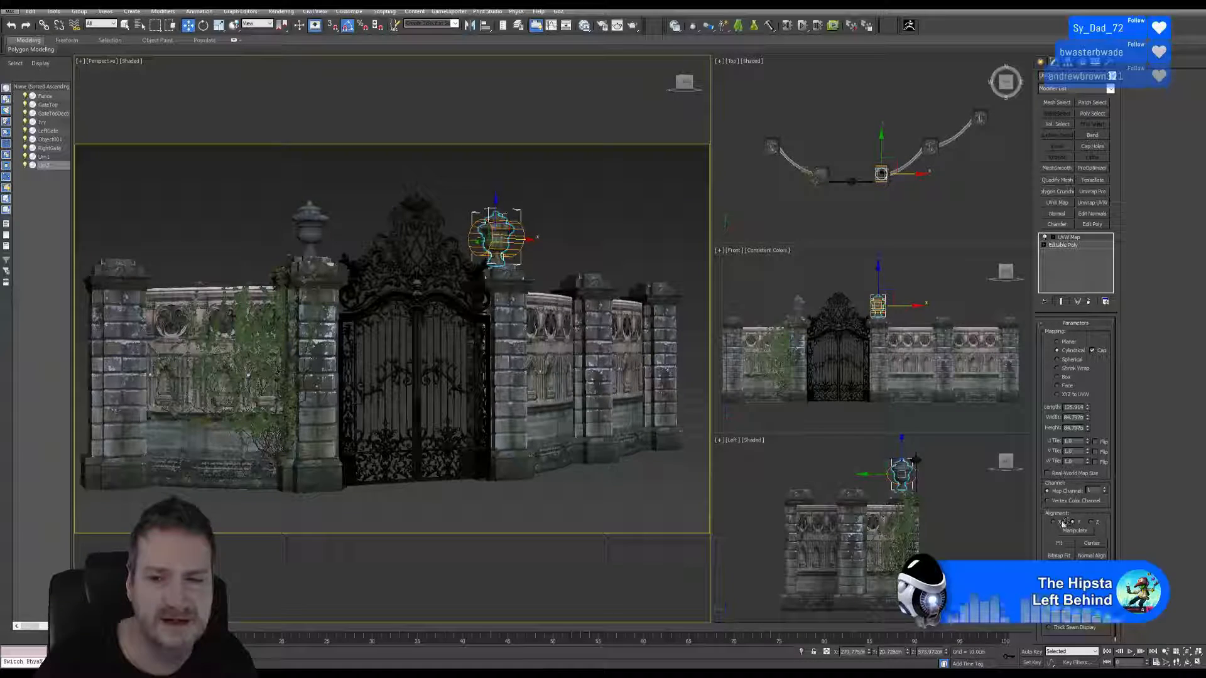
pyautogui.click(1061, 524)
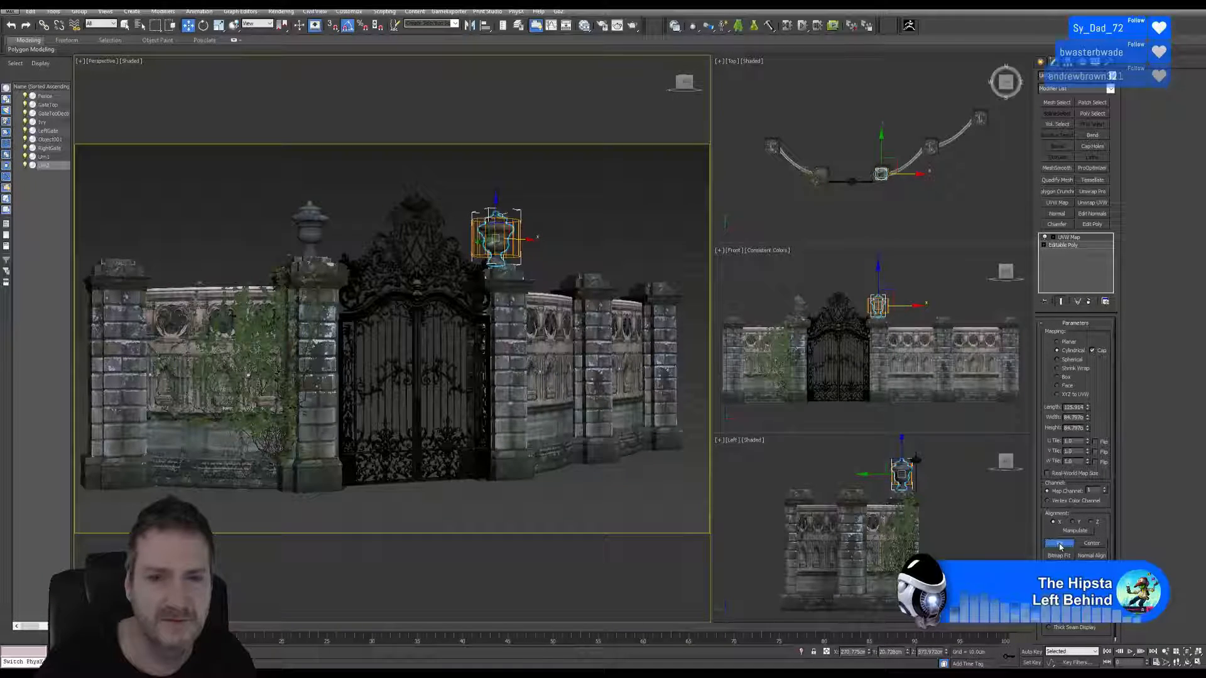
pyautogui.click(1059, 544)
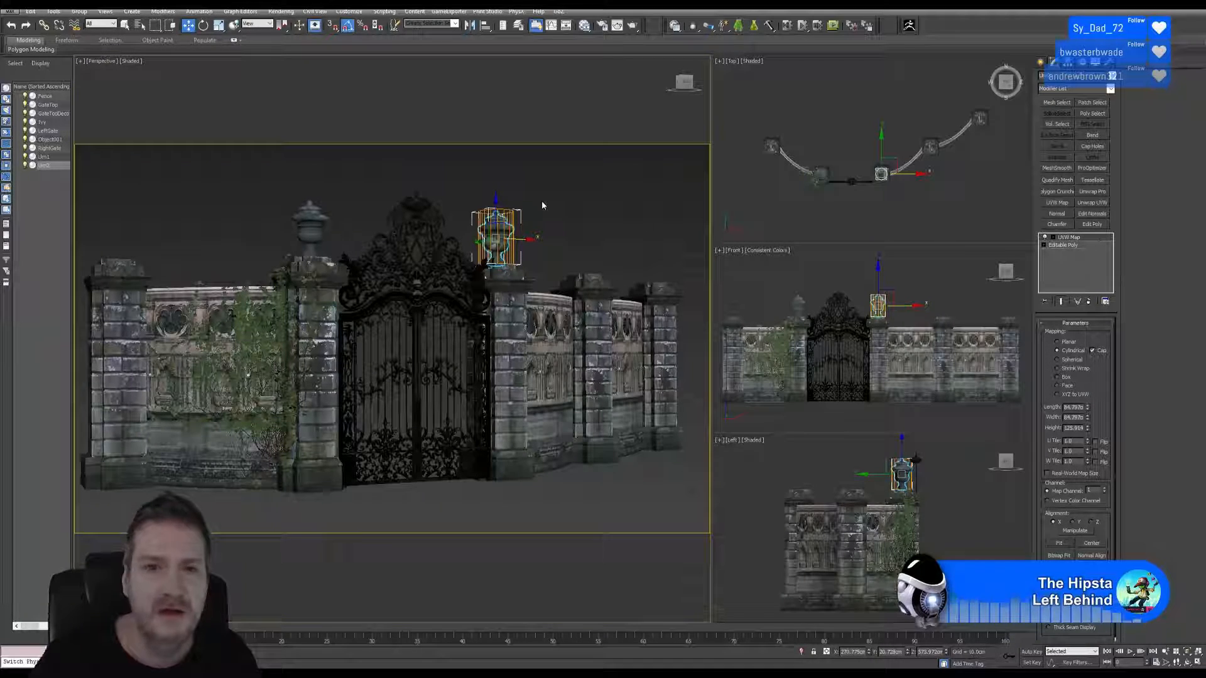
# Step: Export only the selected urn as an FBX file named GateUrn in the OrnateGate exports folder
pyautogui.click(9, 10)
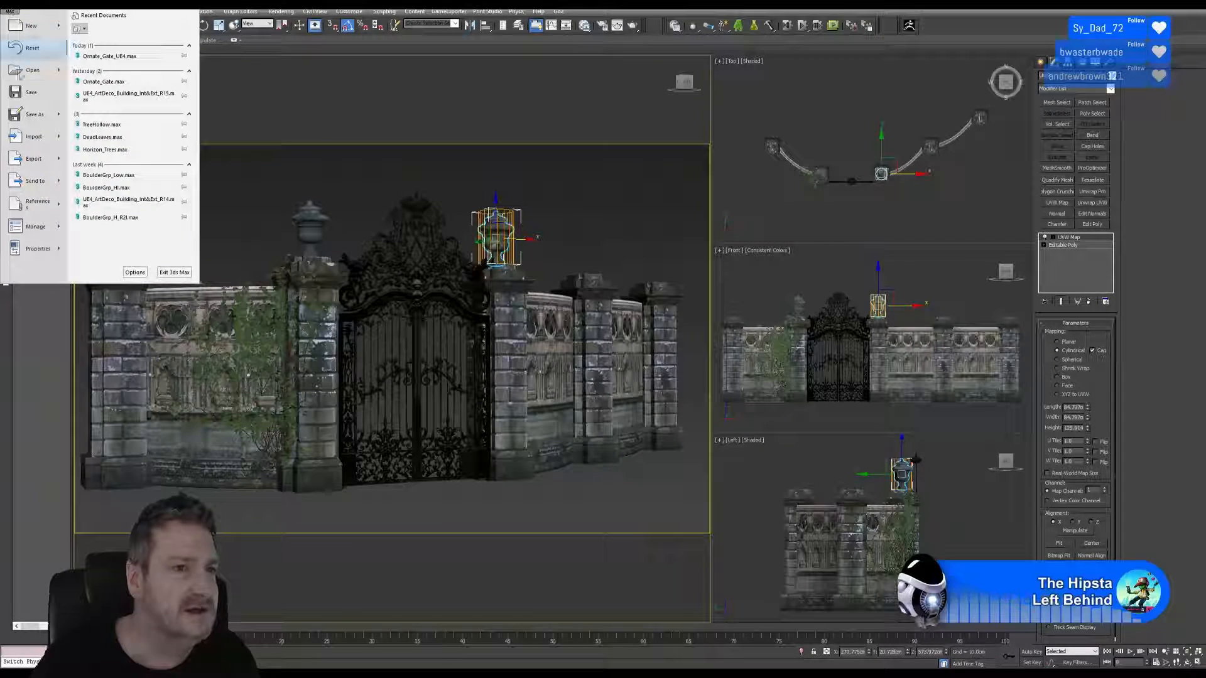
pyautogui.moveTo(42, 162)
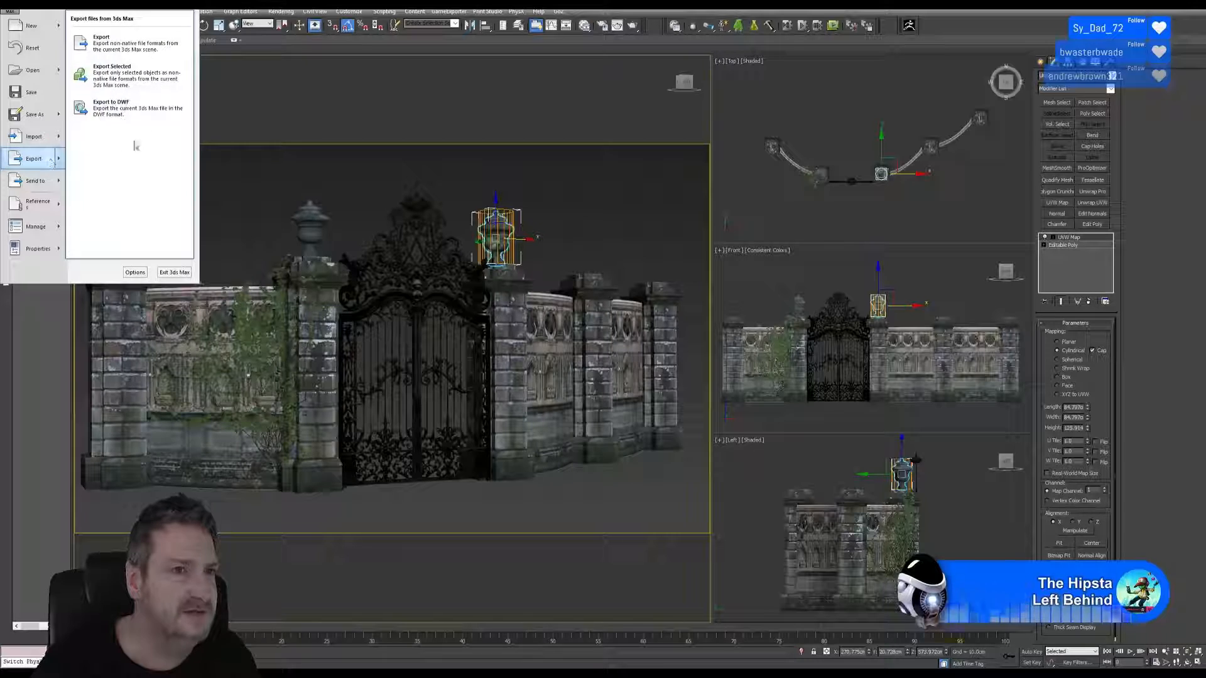
pyautogui.click(138, 76)
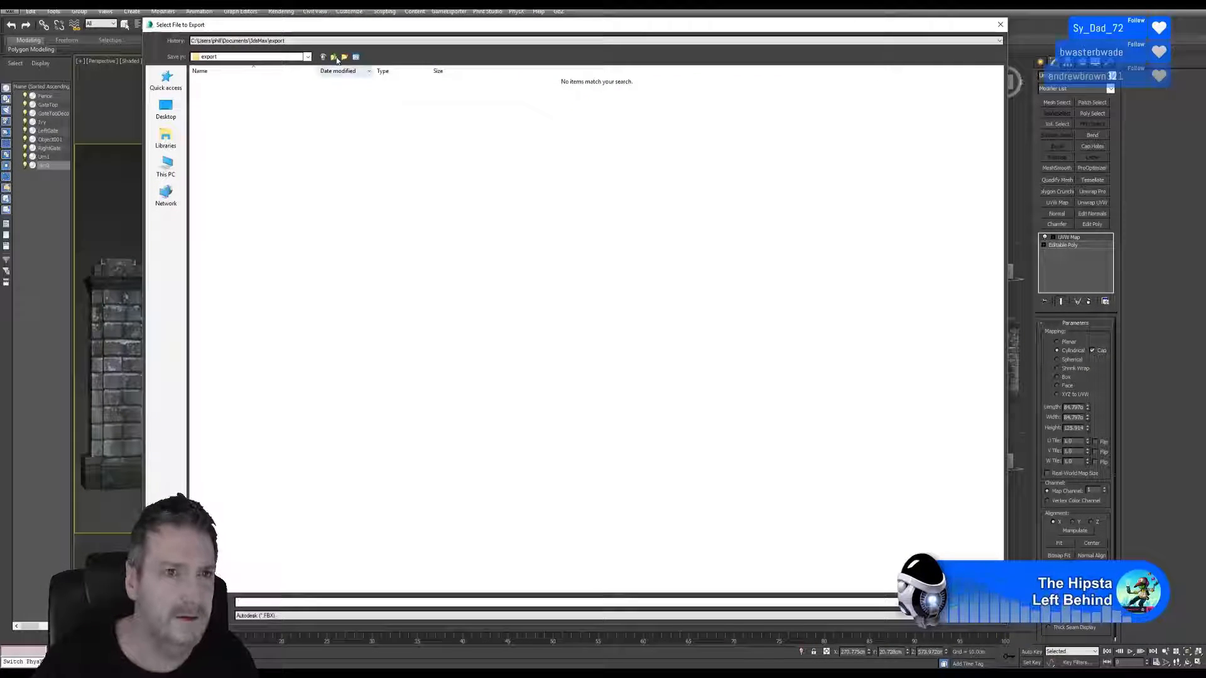
pyautogui.click(289, 40)
pyautogui.click(291, 56)
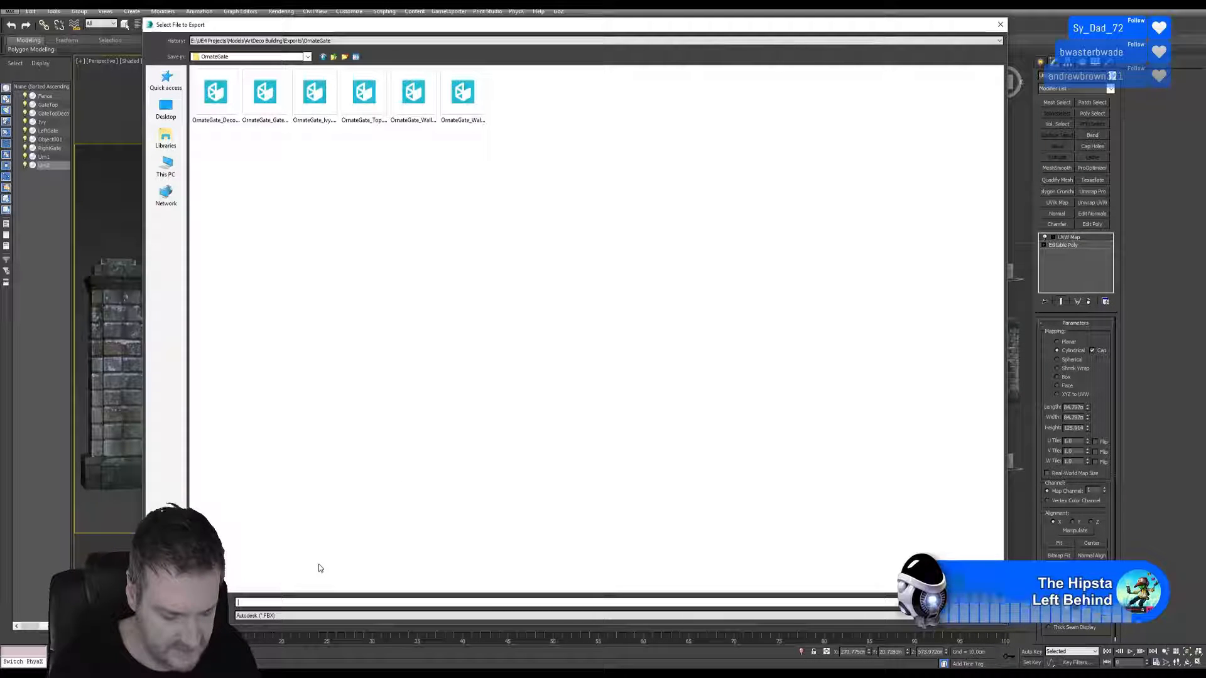
pyautogui.write('GateUrn')
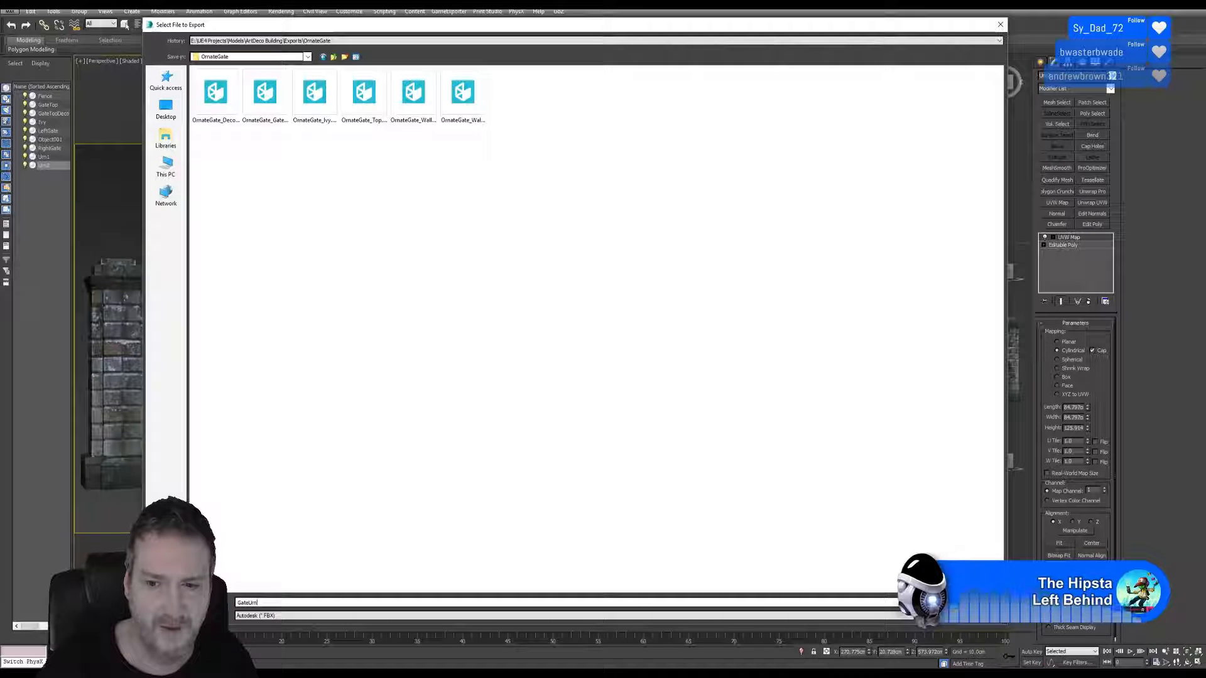
pyautogui.press('Return')
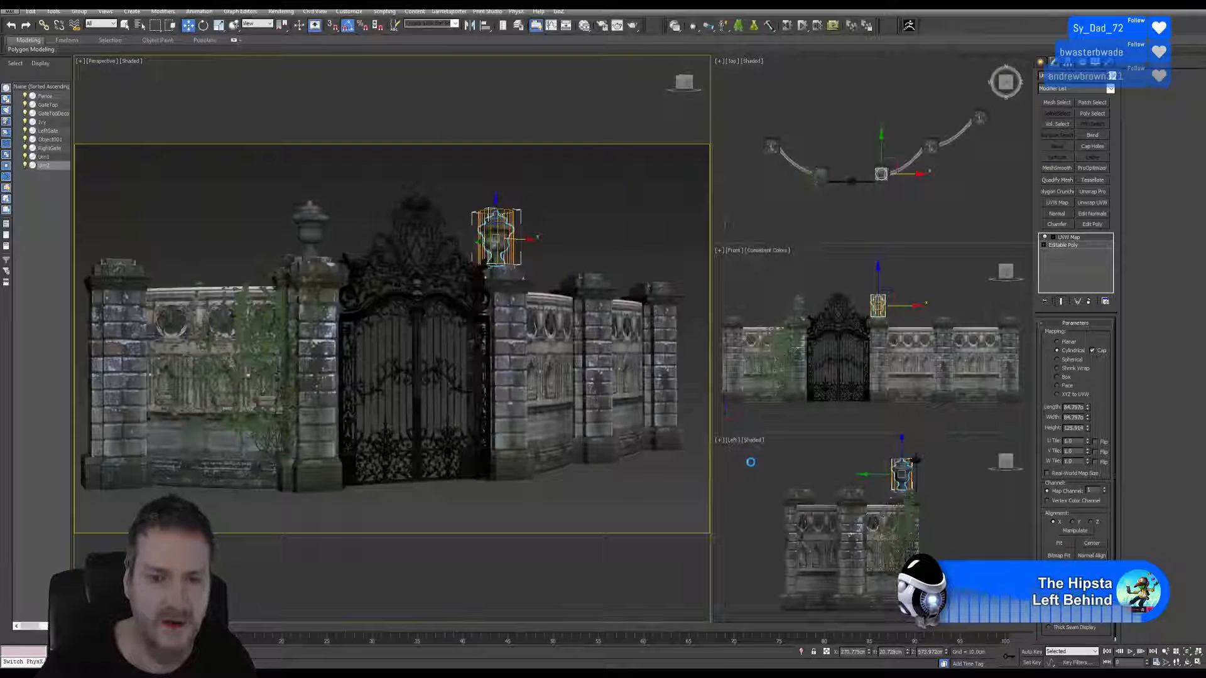
pyautogui.click(673, 463)
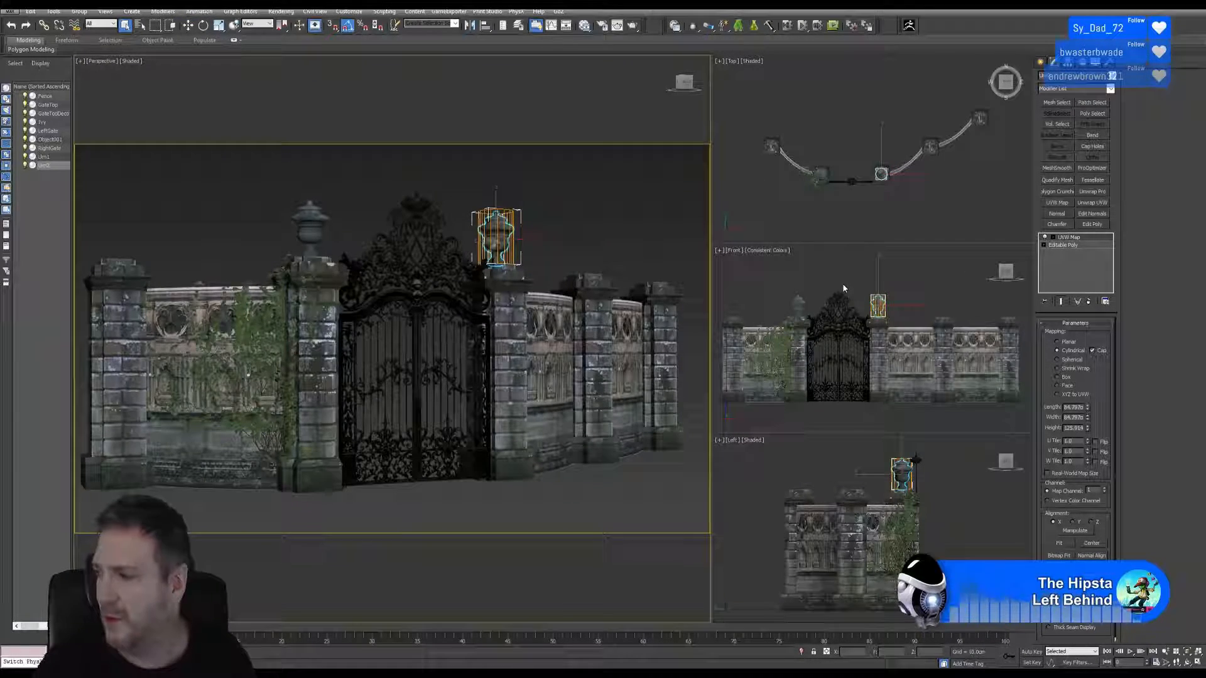
# Step: Switch to Substance Painter and create a new project using the GateUrn FBX mesh from the OrnateGate exports folder
pyautogui.press('super+d')
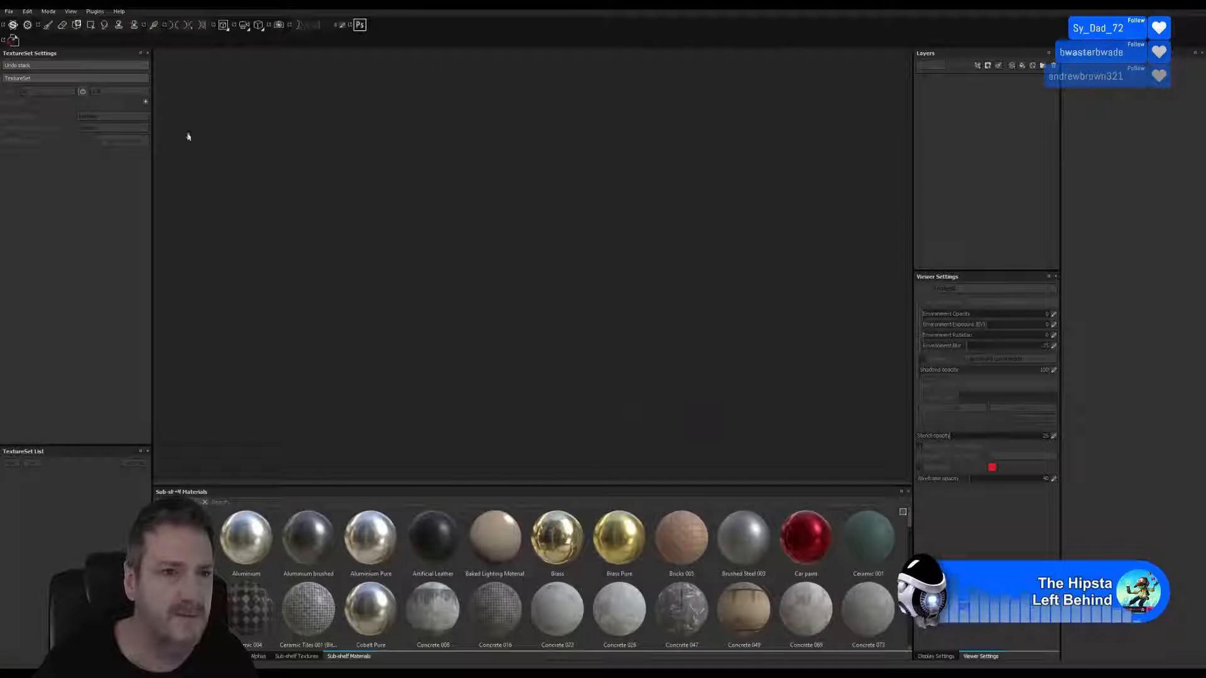
pyautogui.click(10, 13)
pyautogui.click(25, 21)
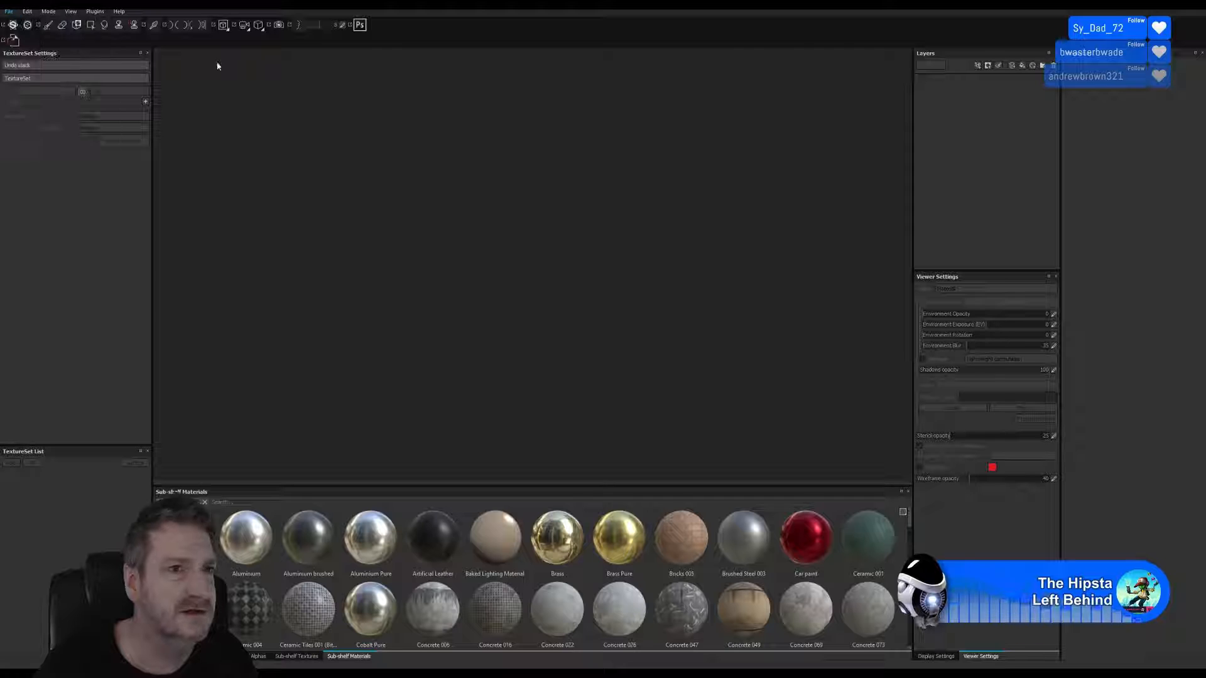
pyautogui.click(688, 246)
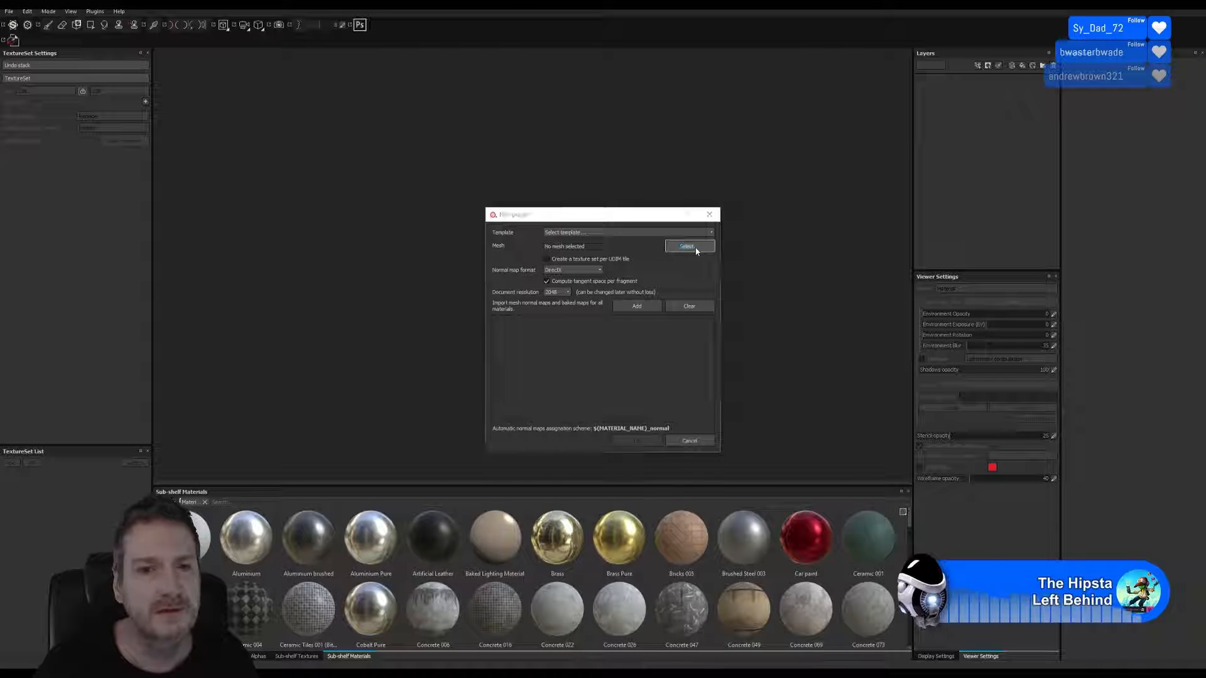
pyautogui.moveTo(619, 130); pyautogui.dragTo(489, 81)
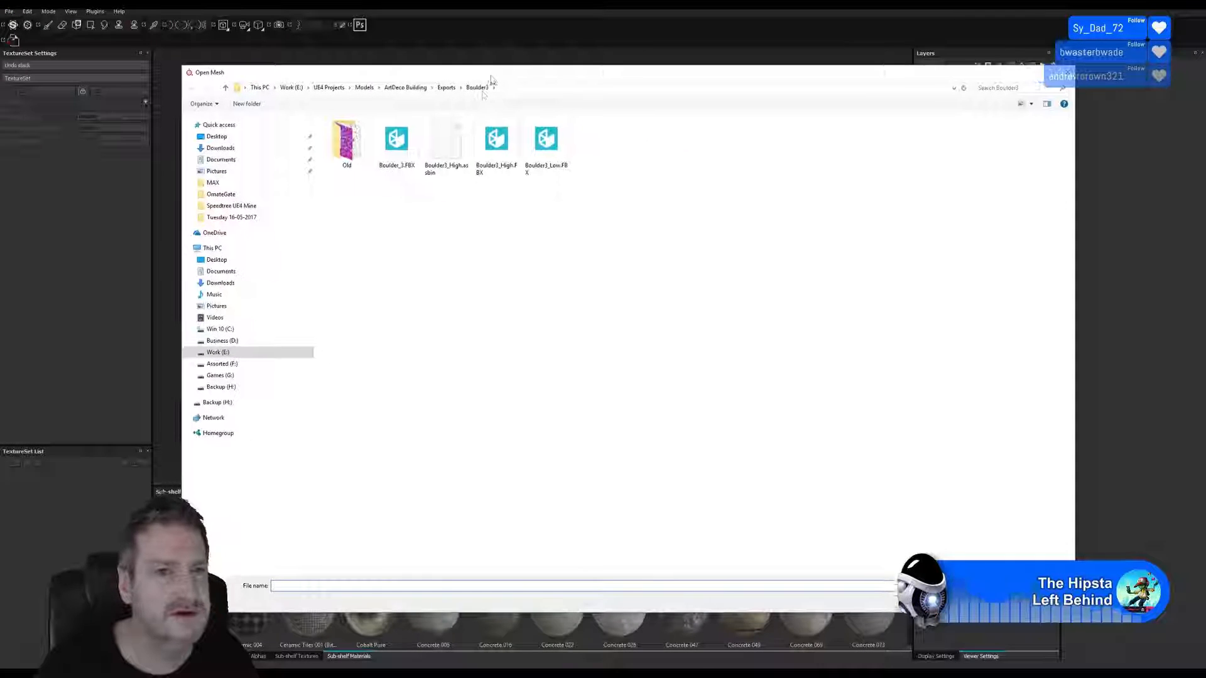
pyautogui.click(446, 88)
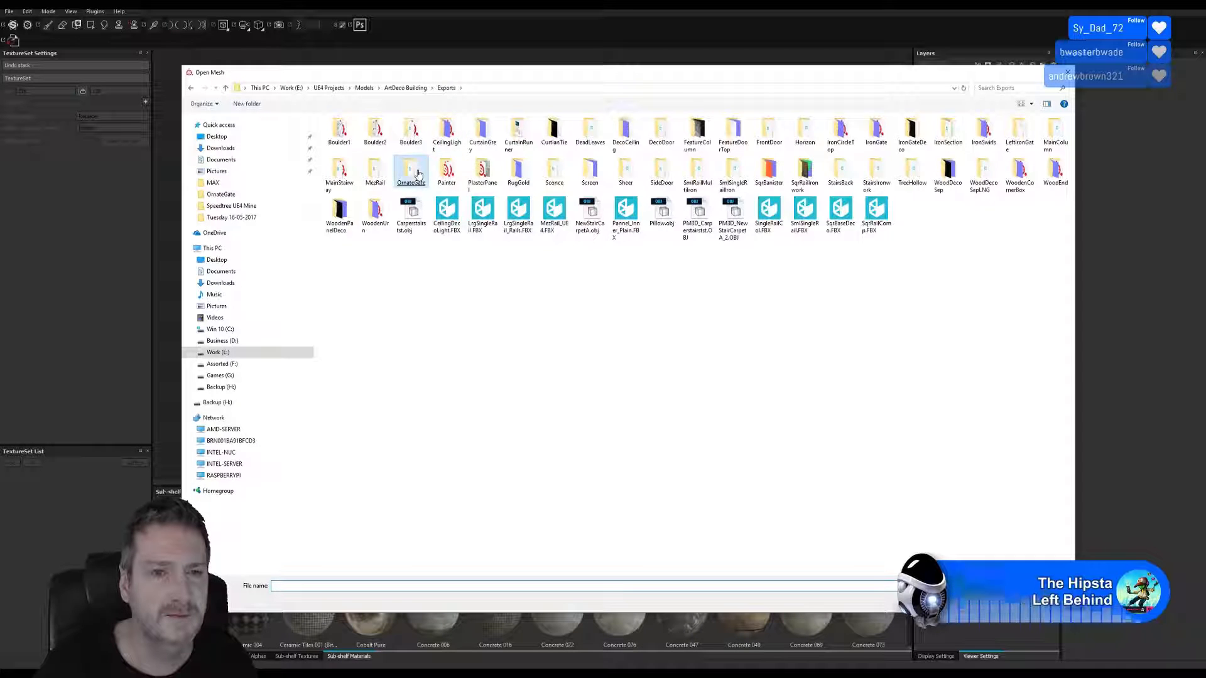
pyautogui.doubleClick(409, 140)
pyautogui.doubleClick(347, 144)
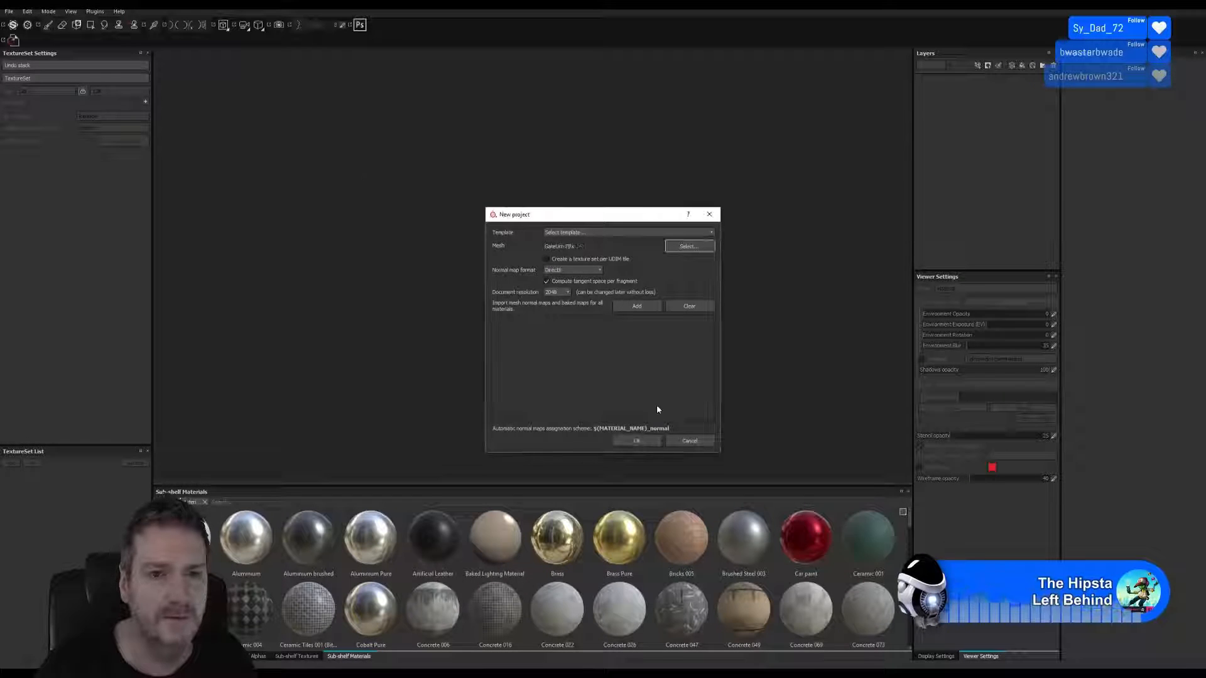
pyautogui.click(636, 441)
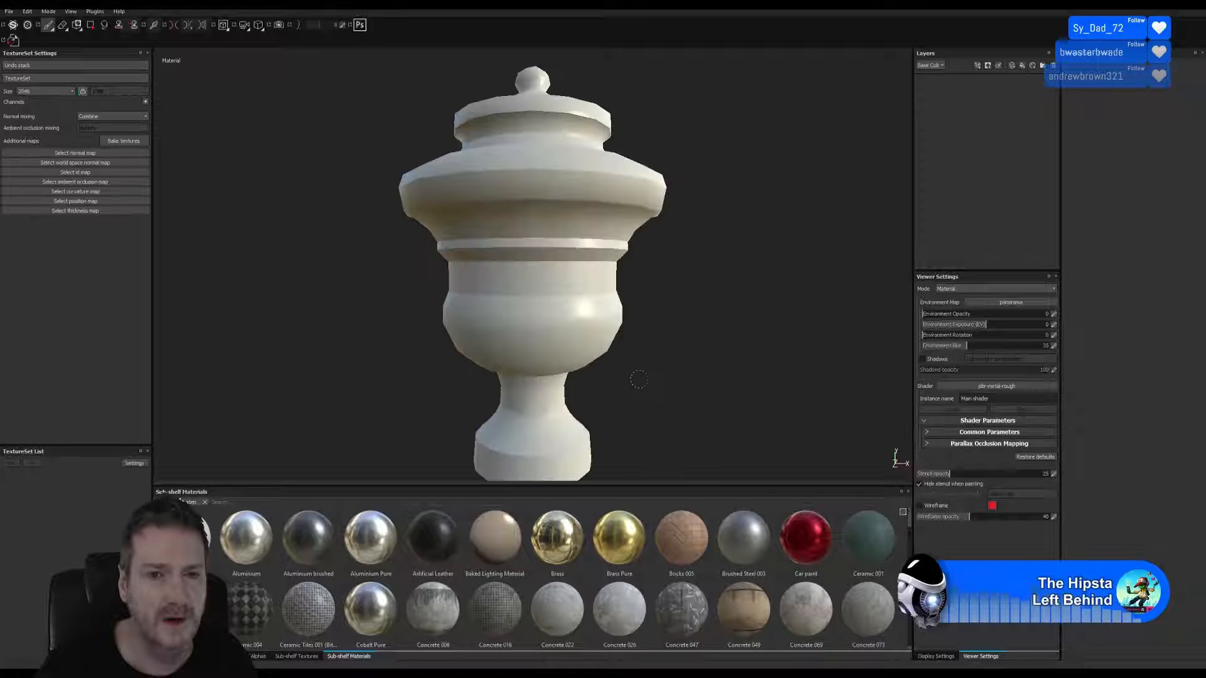
# Step: Look over the whole urn and browse the material library for a weathered stone that suits it
pyautogui.scroll(1, 657, 364)
pyautogui.scroll(-4, 653, 360)
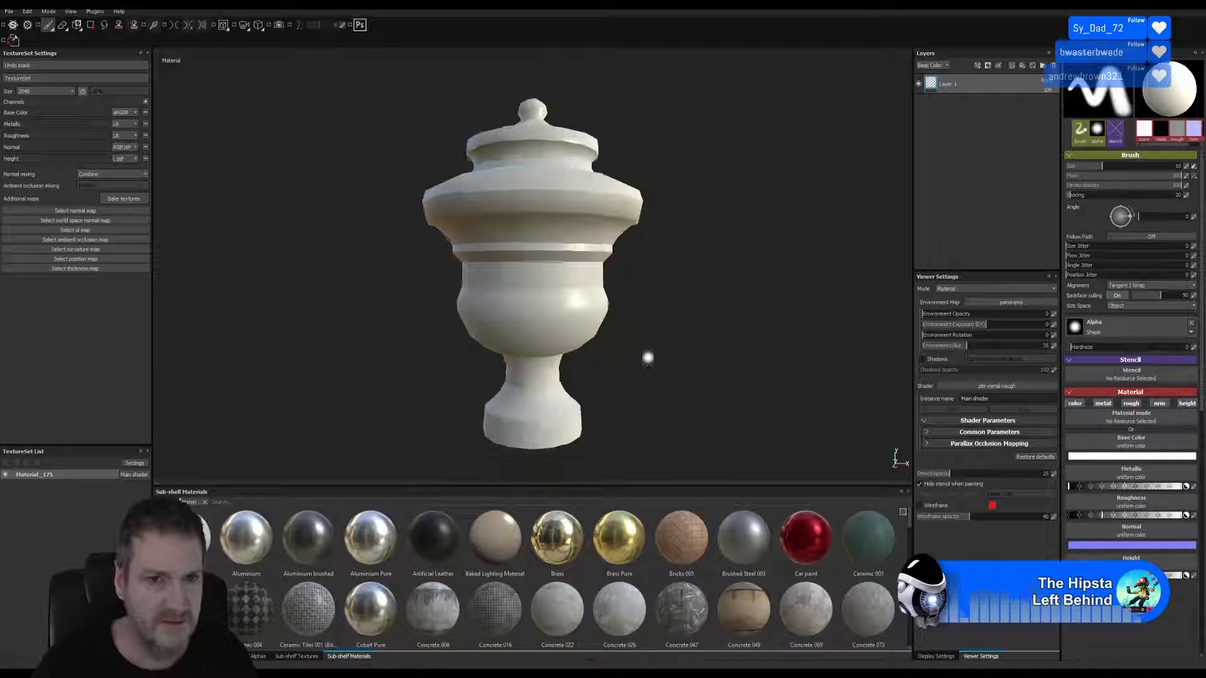
pyautogui.moveTo(646, 342)
pyautogui.keyDown('alt'); pyautogui.mouseDown()
pyautogui.moveTo(654, 326)
pyautogui.moveTo(627, 333)
pyautogui.moveTo(629, 317)
pyautogui.mouseUp(); pyautogui.keyUp('alt')
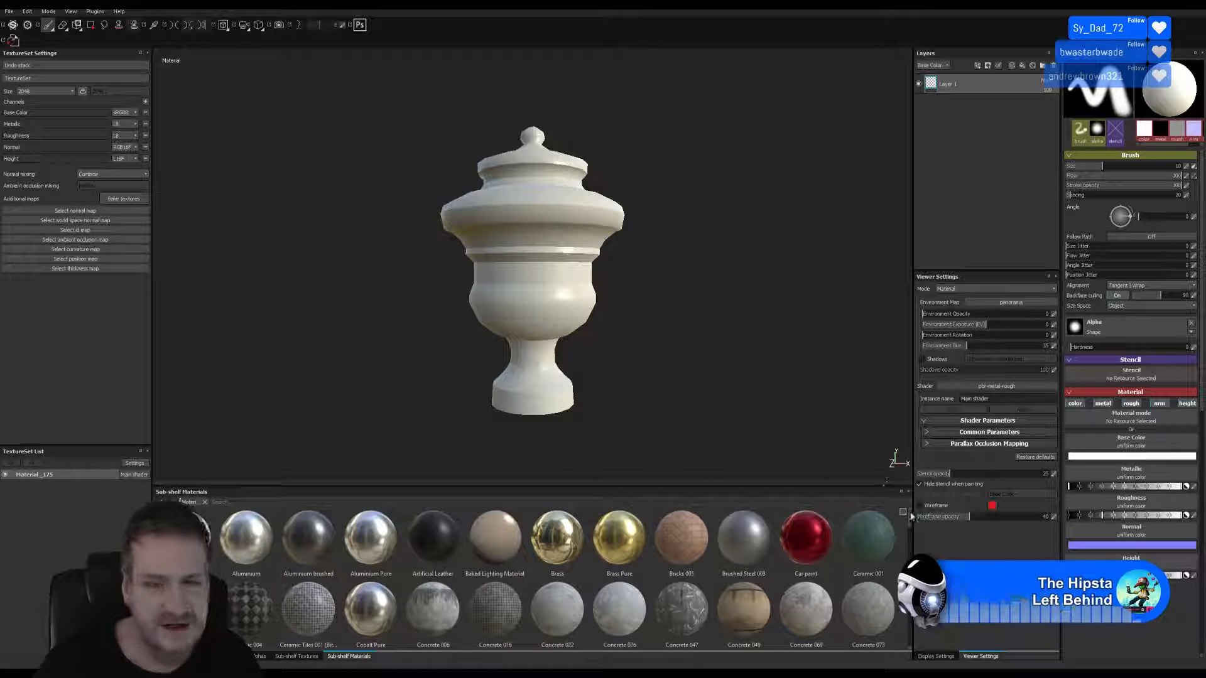
pyautogui.scroll(-1, 910, 526)
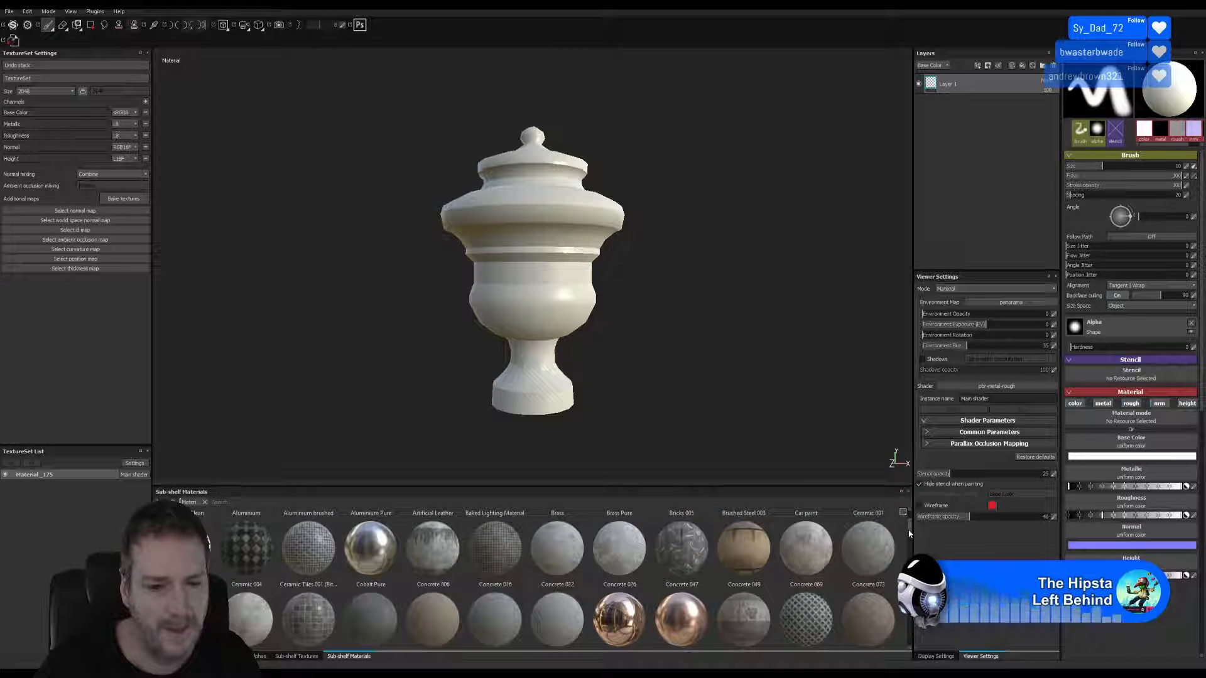
pyautogui.scroll(-1, 908, 533)
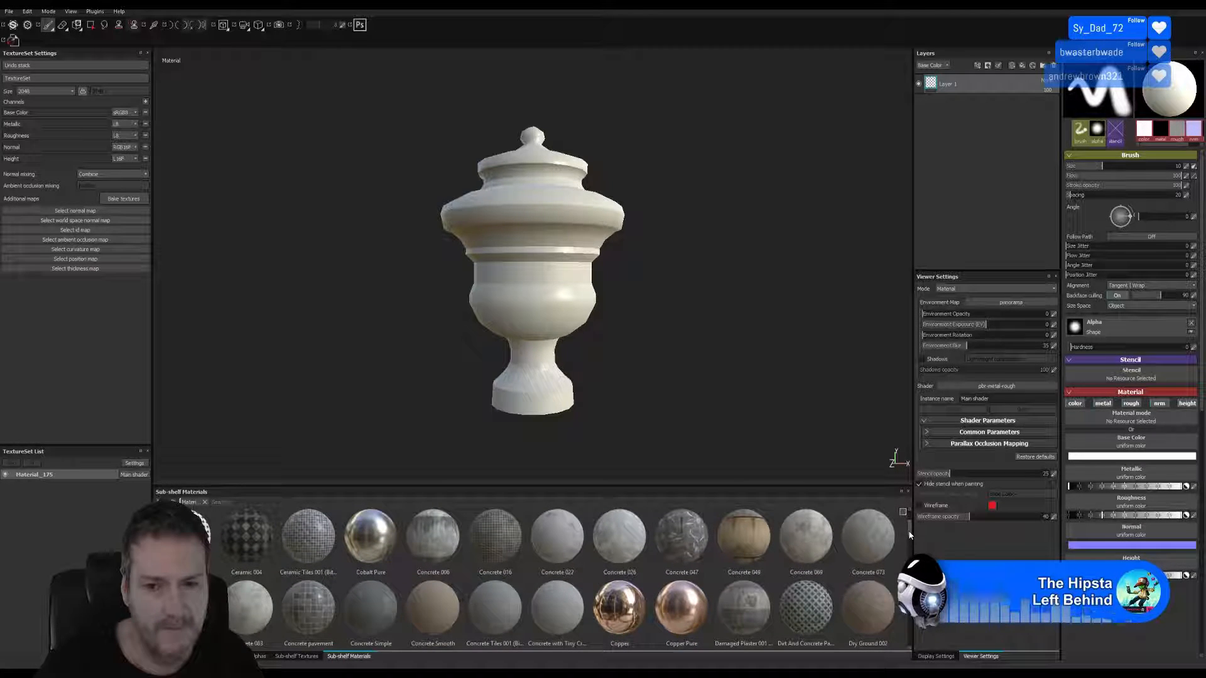
pyautogui.scroll(-1, 908, 534)
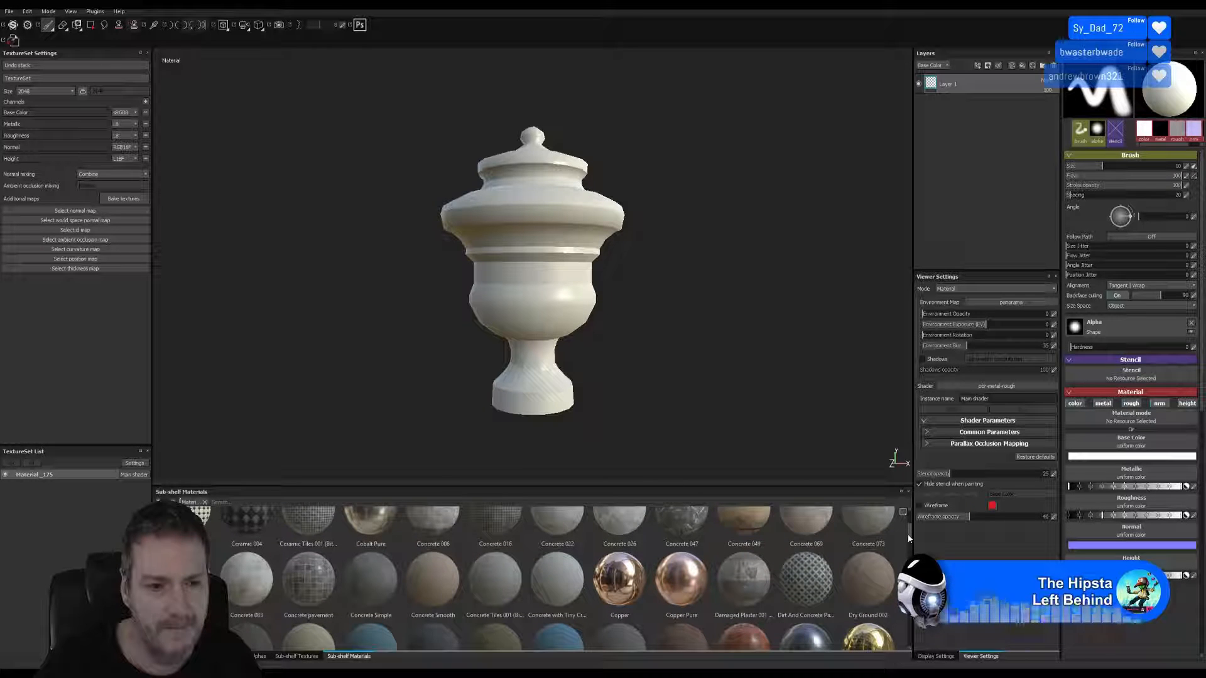
pyautogui.scroll(-2, 907, 534)
pyautogui.scroll(-3, 904, 540)
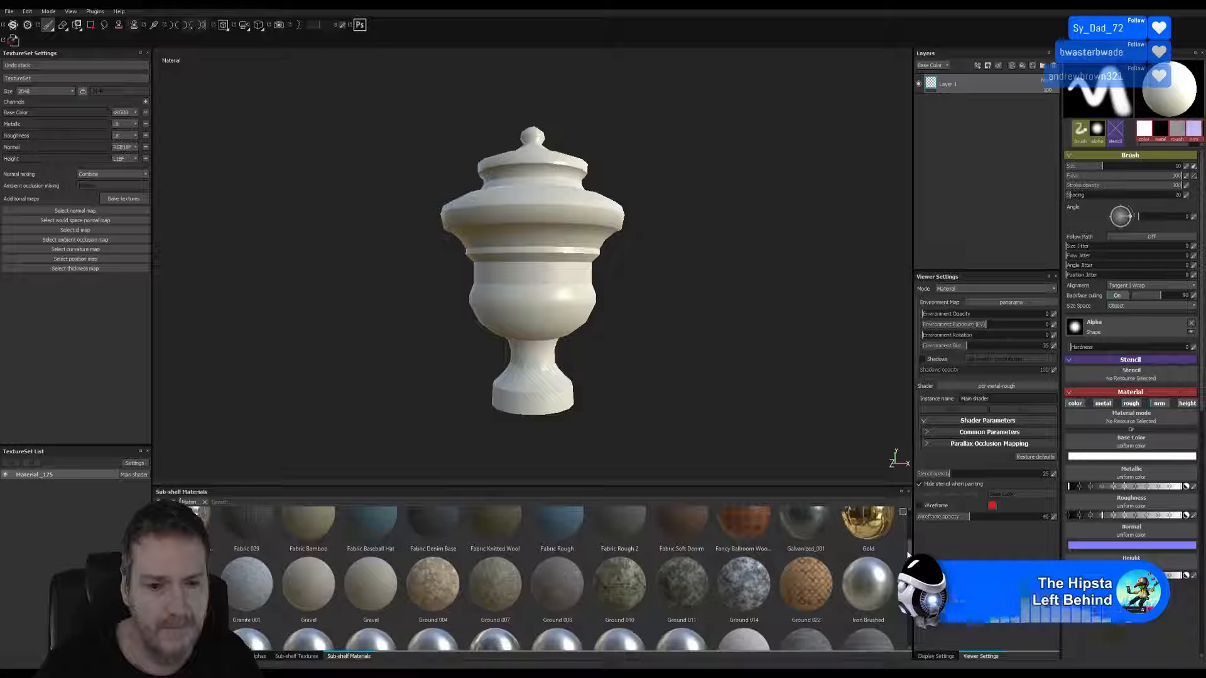
pyautogui.scroll(-5, 907, 554)
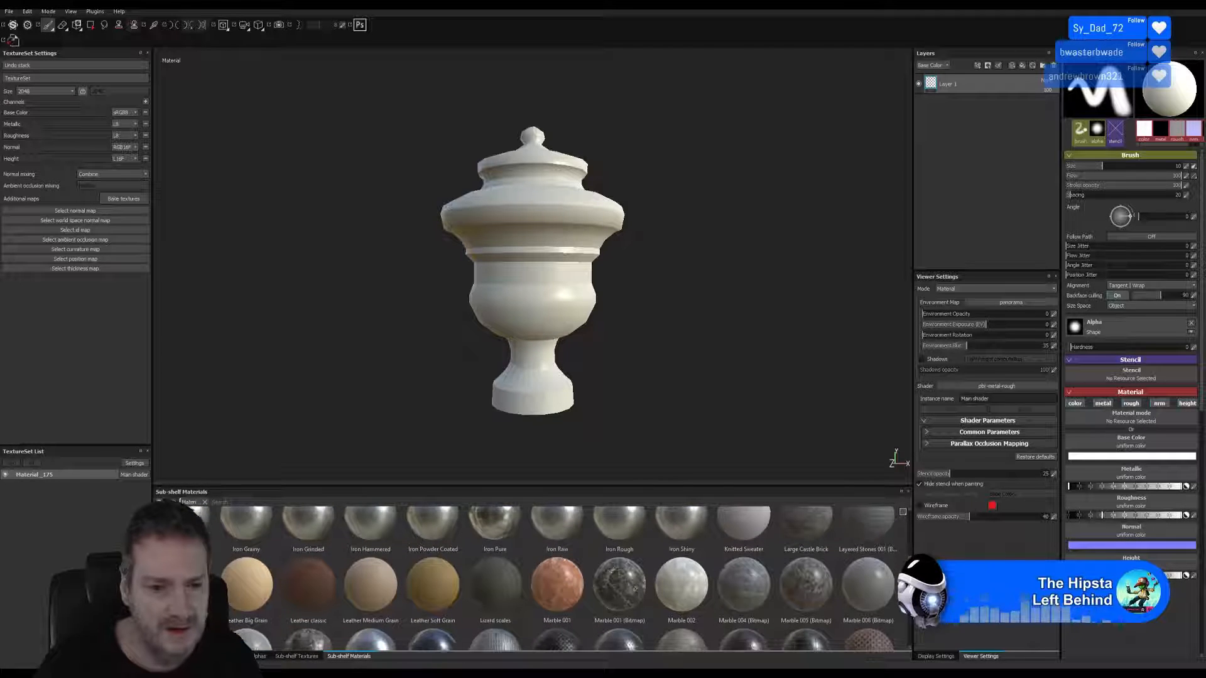
pyautogui.scroll(-2, 559, 571)
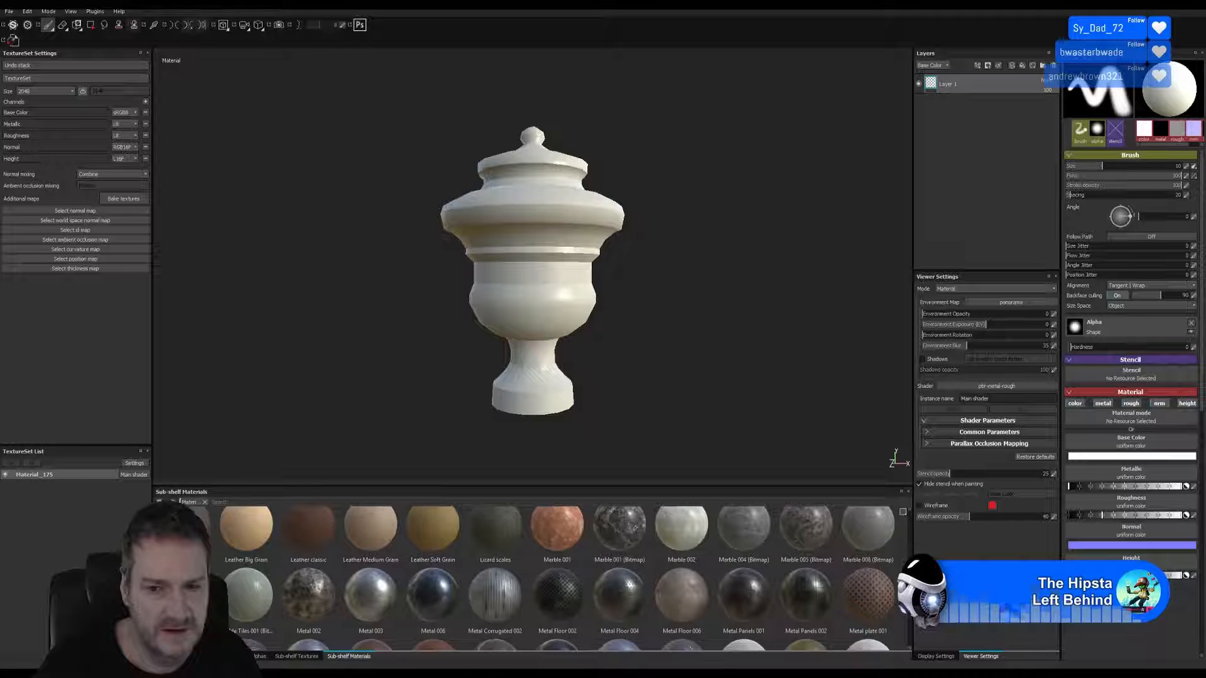
pyautogui.scroll(-1, 559, 578)
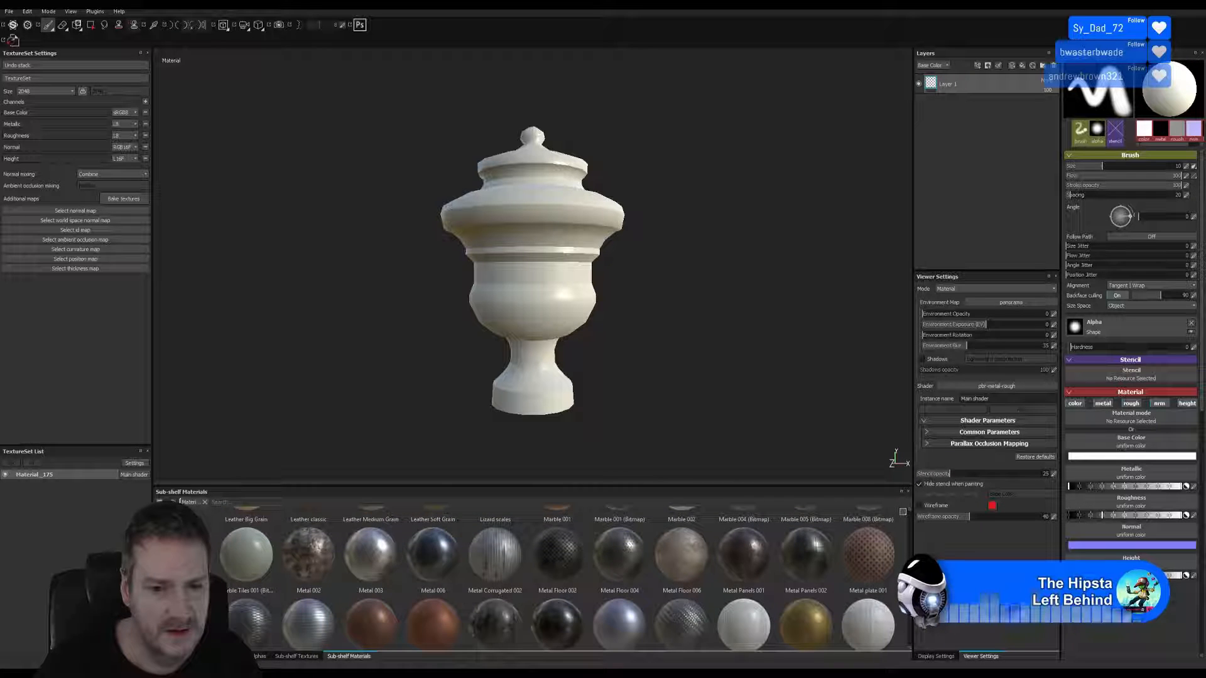
pyautogui.scroll(-3, 558, 578)
pyautogui.scroll(-1, 559, 578)
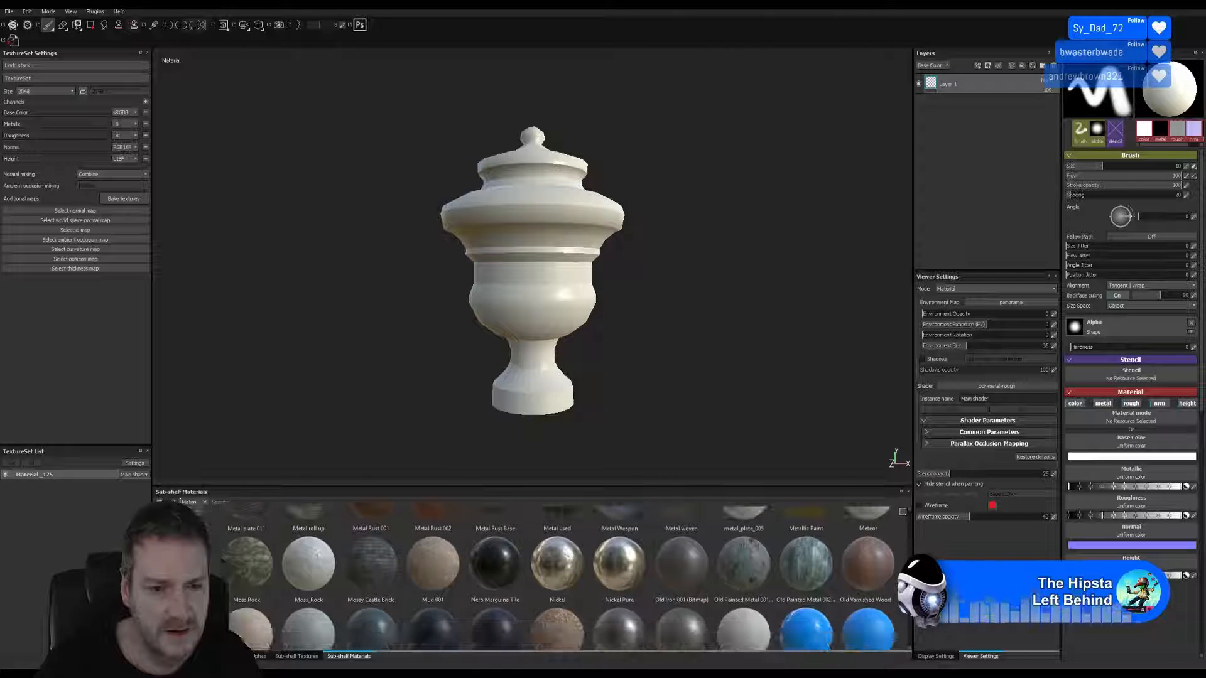
pyautogui.scroll(-2, 559, 577)
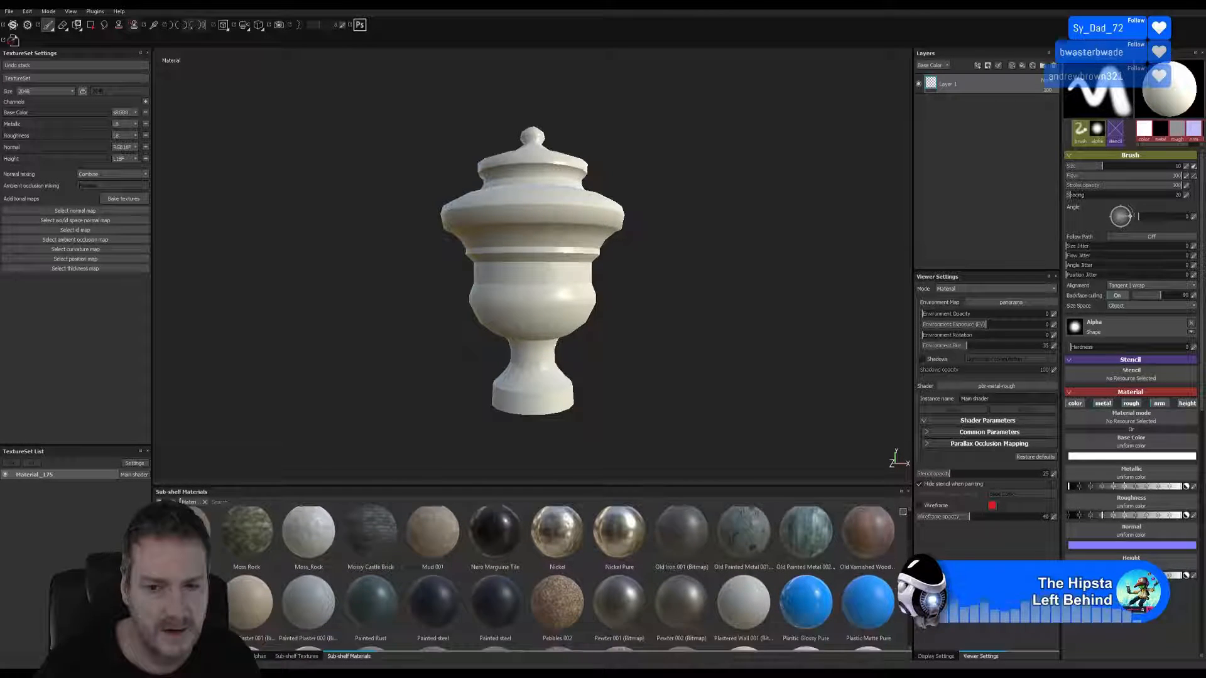
pyautogui.scroll(-3, 559, 577)
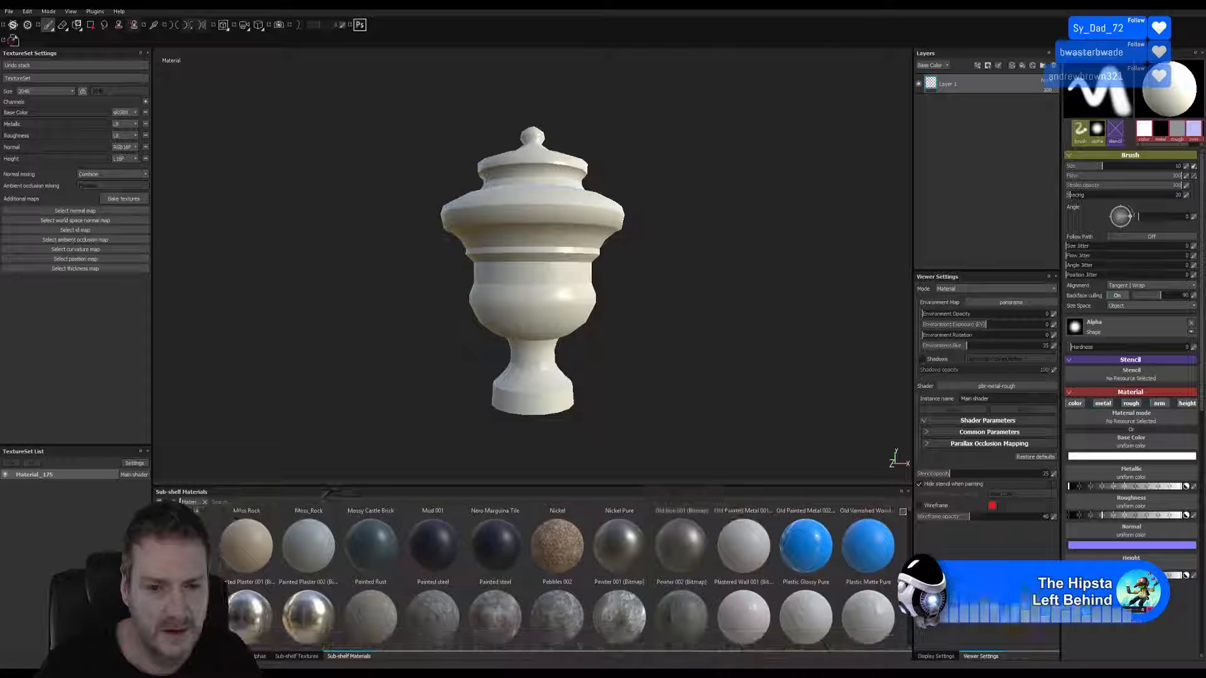
pyautogui.scroll(-1, 558, 577)
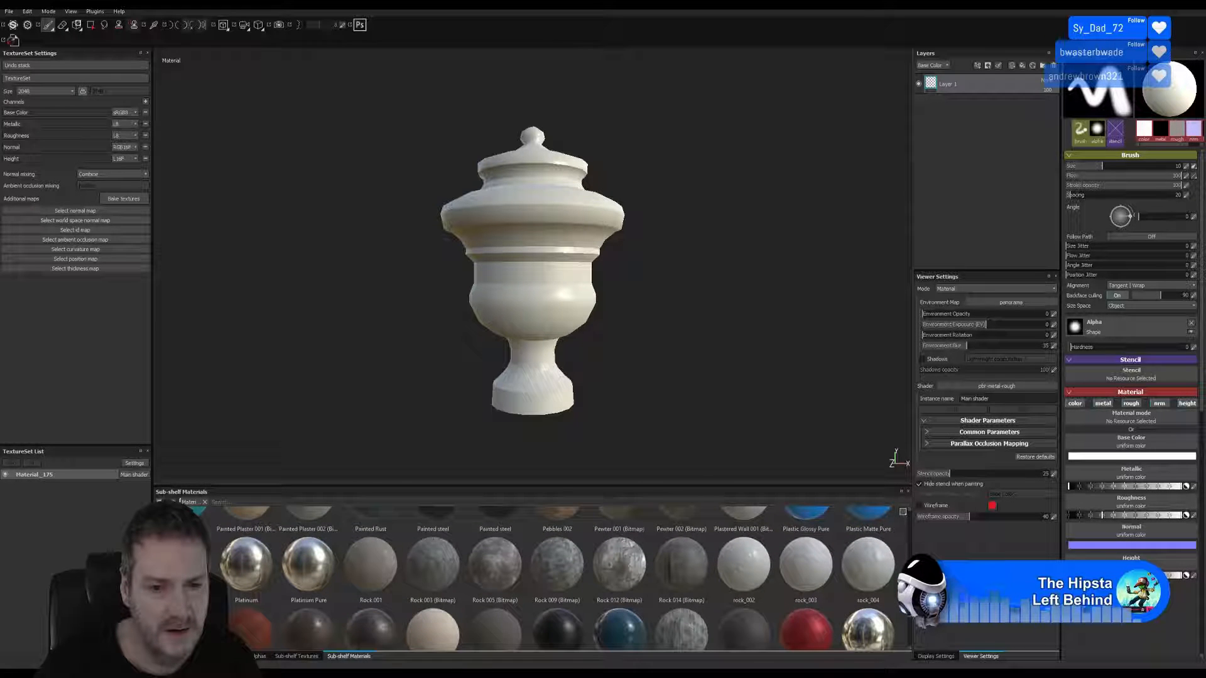
pyautogui.scroll(-2, 909, 620)
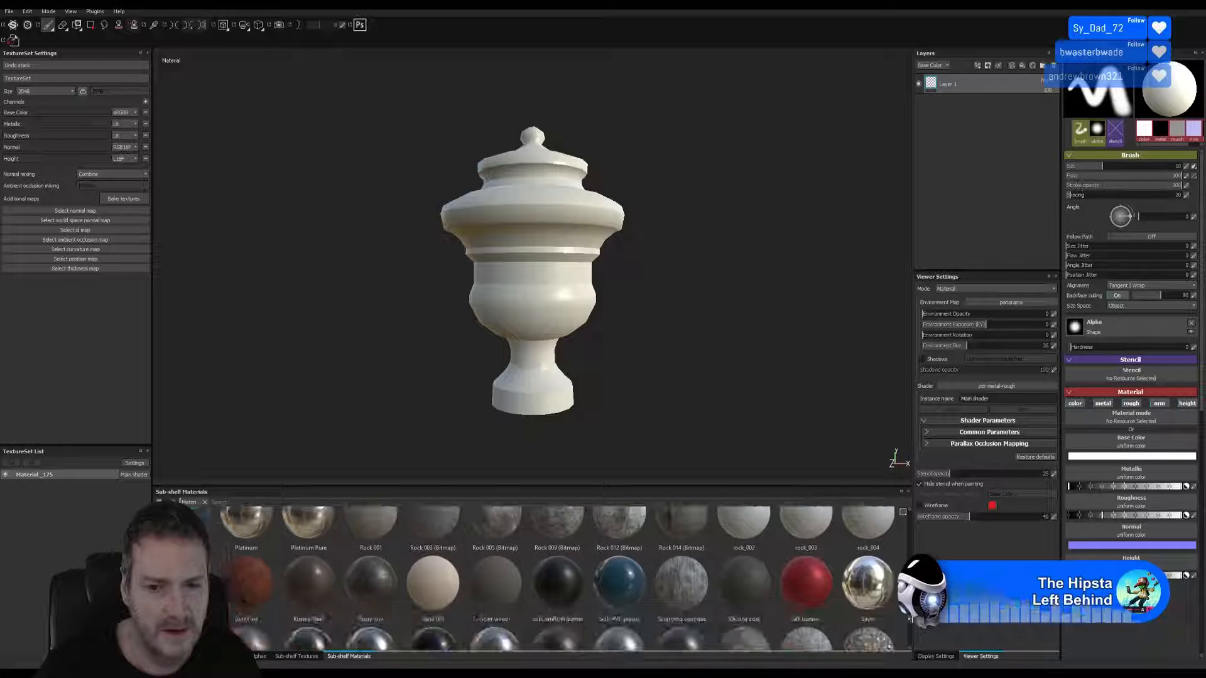
pyautogui.scroll(-2, 908, 620)
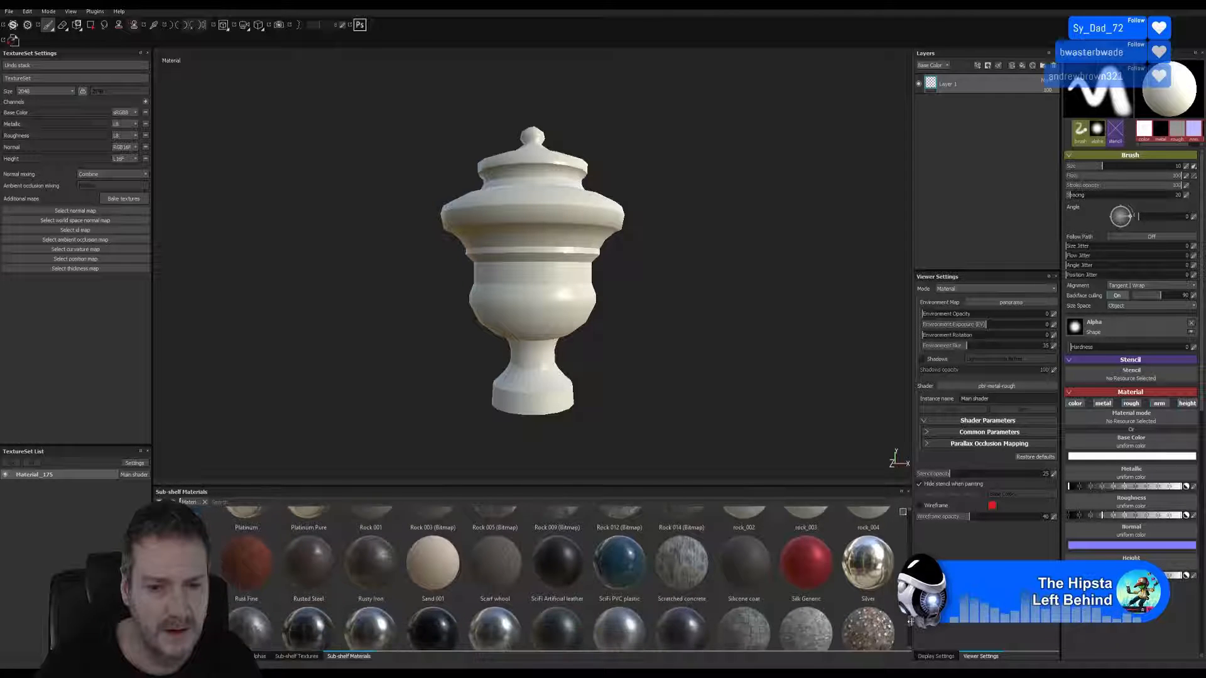
pyautogui.scroll(-3, 912, 624)
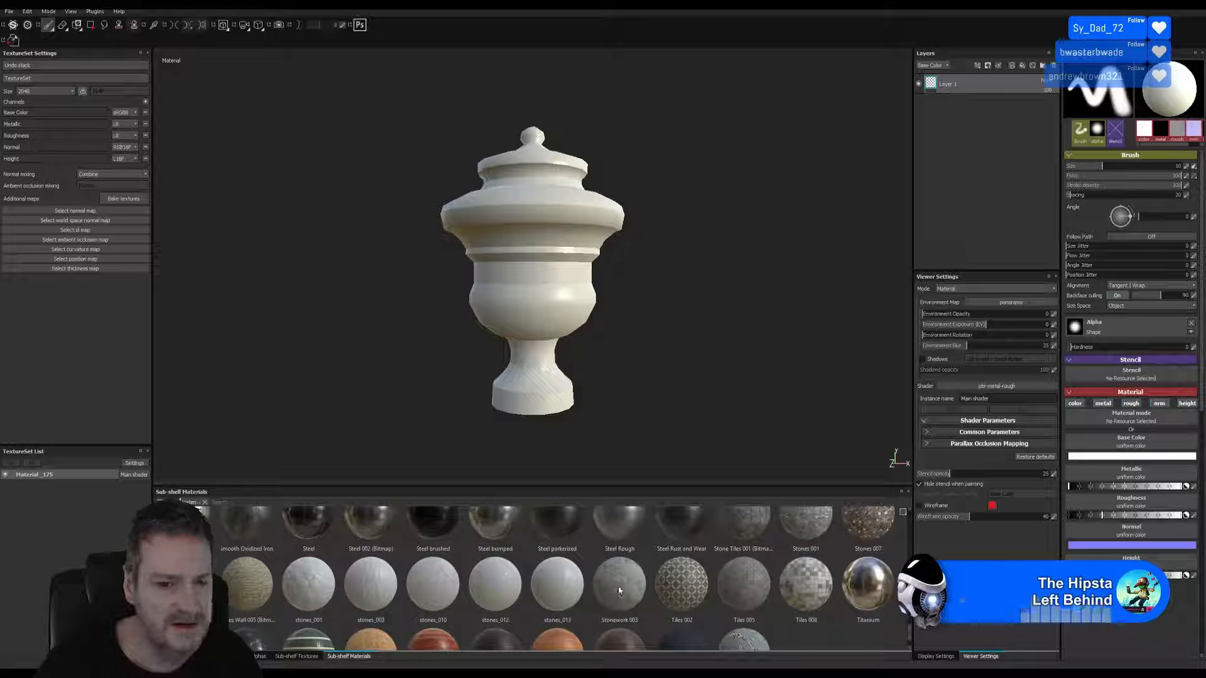
# Step: Try the Stonework 003 material as a layer on the urn and remove that layer again
pyautogui.moveTo(619, 589)
pyautogui.moveTo(618, 590); pyautogui.dragTo(963, 138)
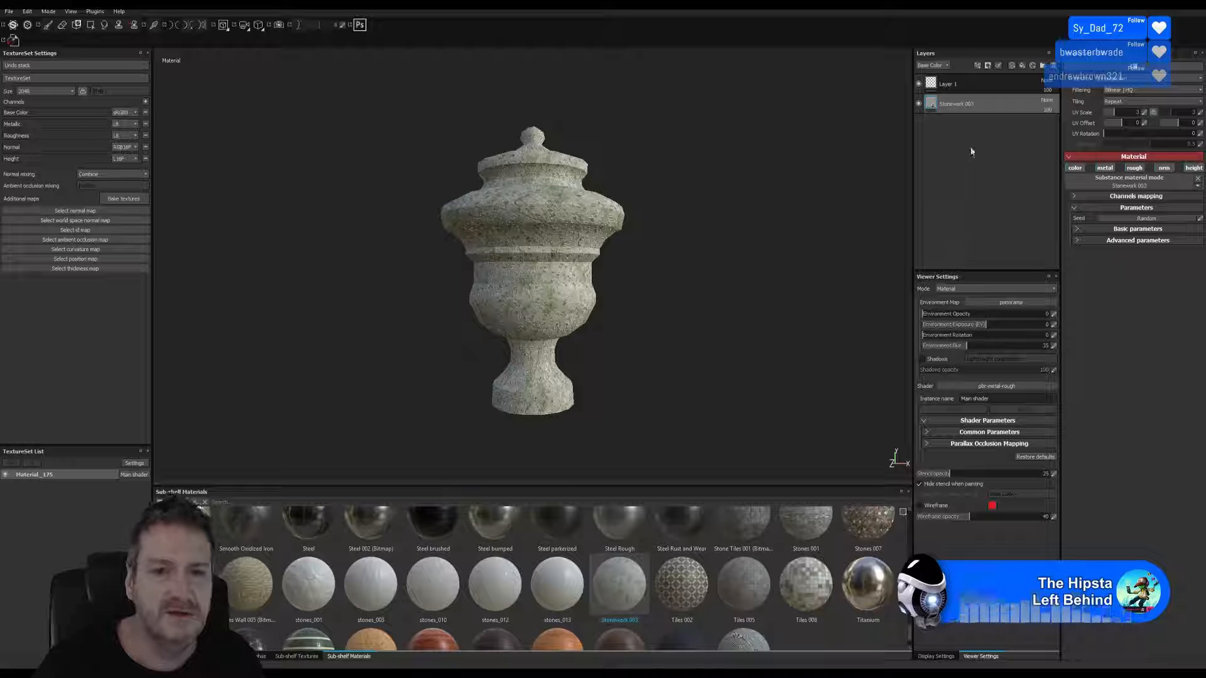
pyautogui.rightClick(959, 104)
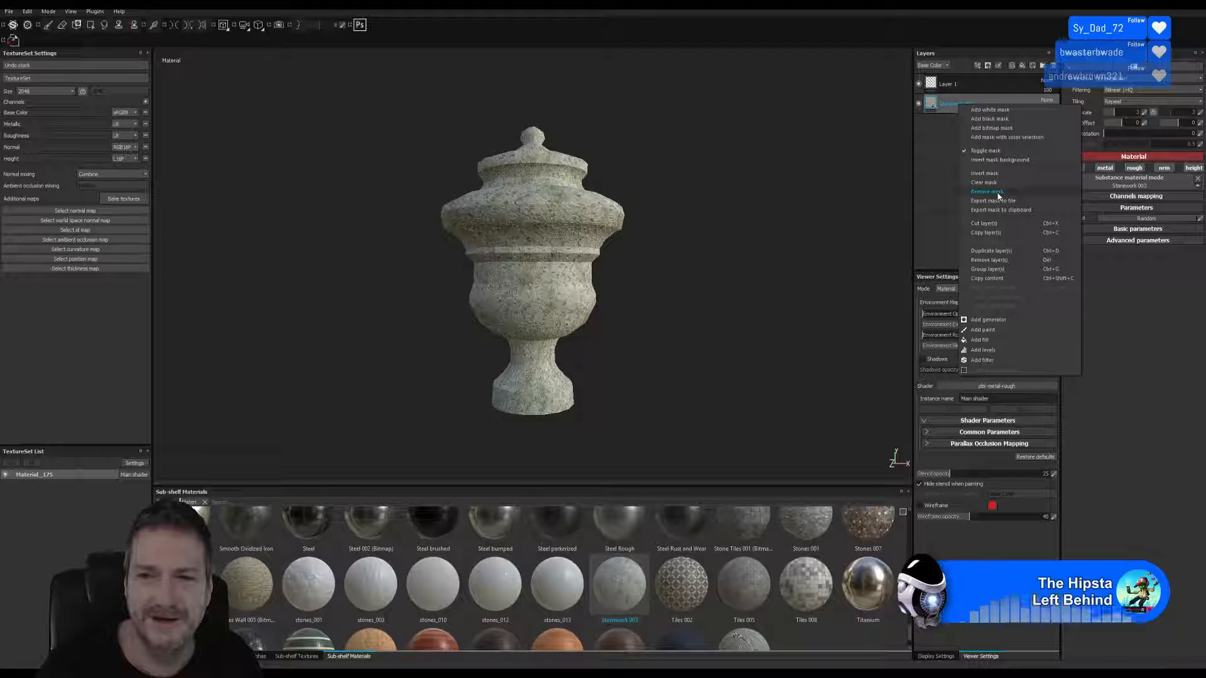
pyautogui.click(994, 262)
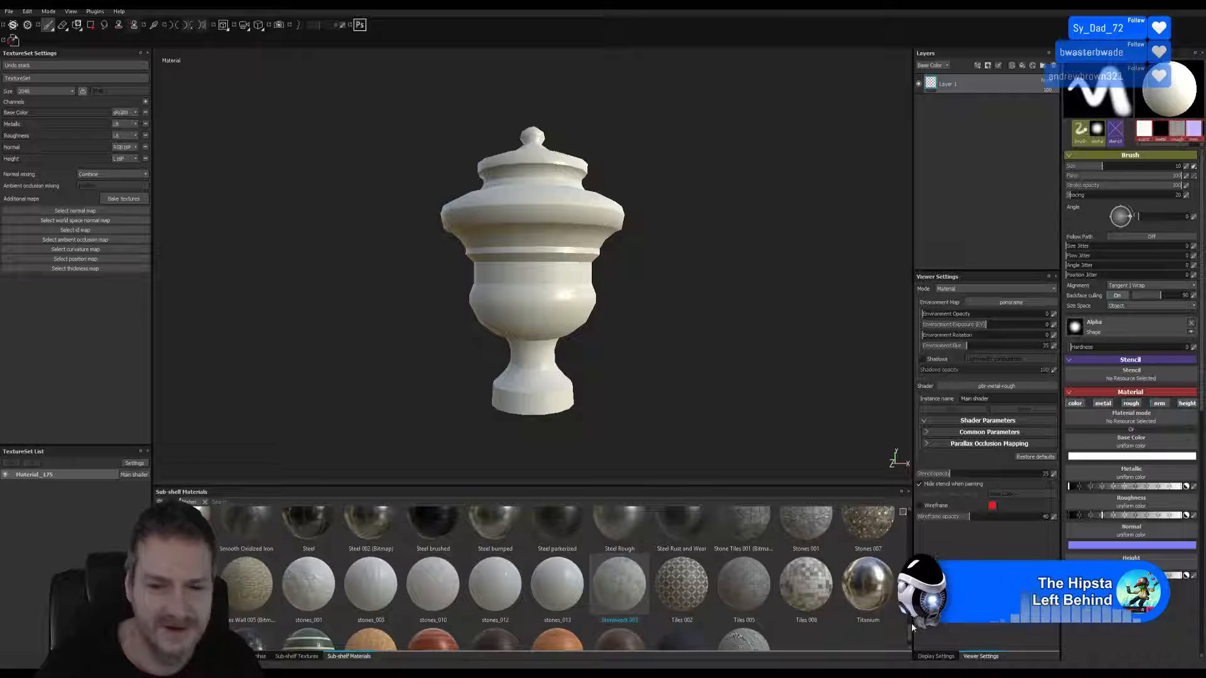
# Step: Check the gate's stone in 3ds Max and, back in Substance Painter, add the Concrete 006 material to the urn as a layer beneath Layer 1
pyautogui.moveTo(910, 631); pyautogui.dragTo(910, 628)
pyautogui.scroll(10, 909, 629)
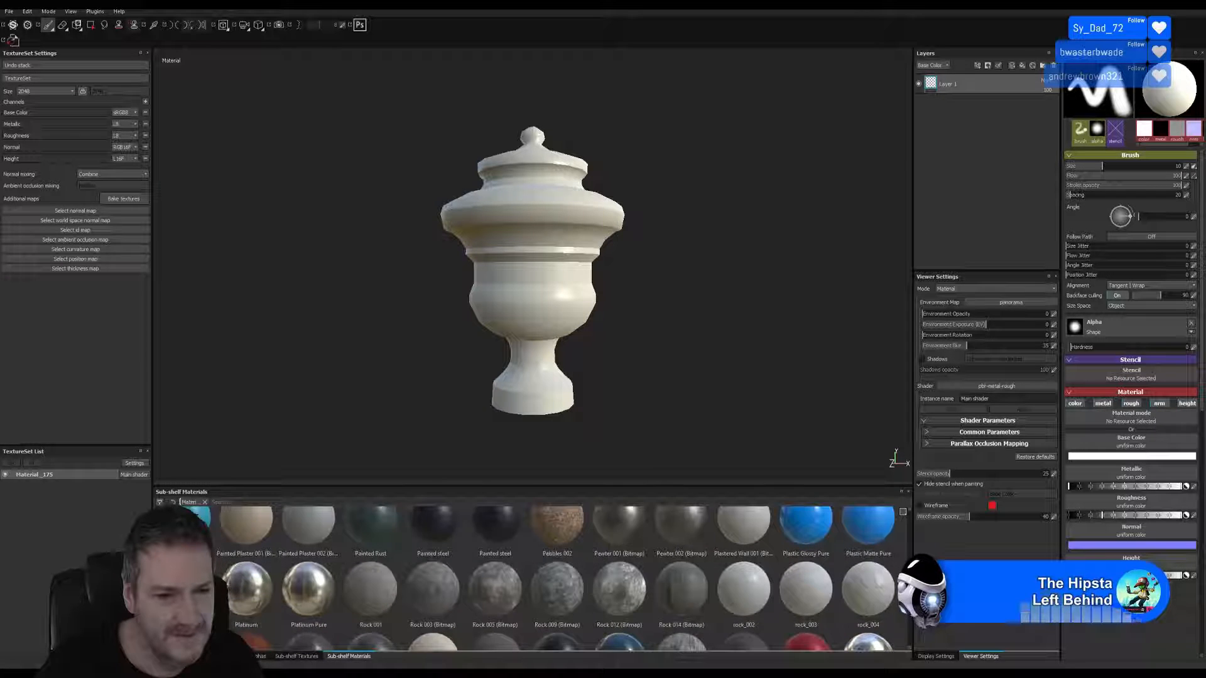
pyautogui.scroll(2, 909, 628)
pyautogui.scroll(2, 909, 629)
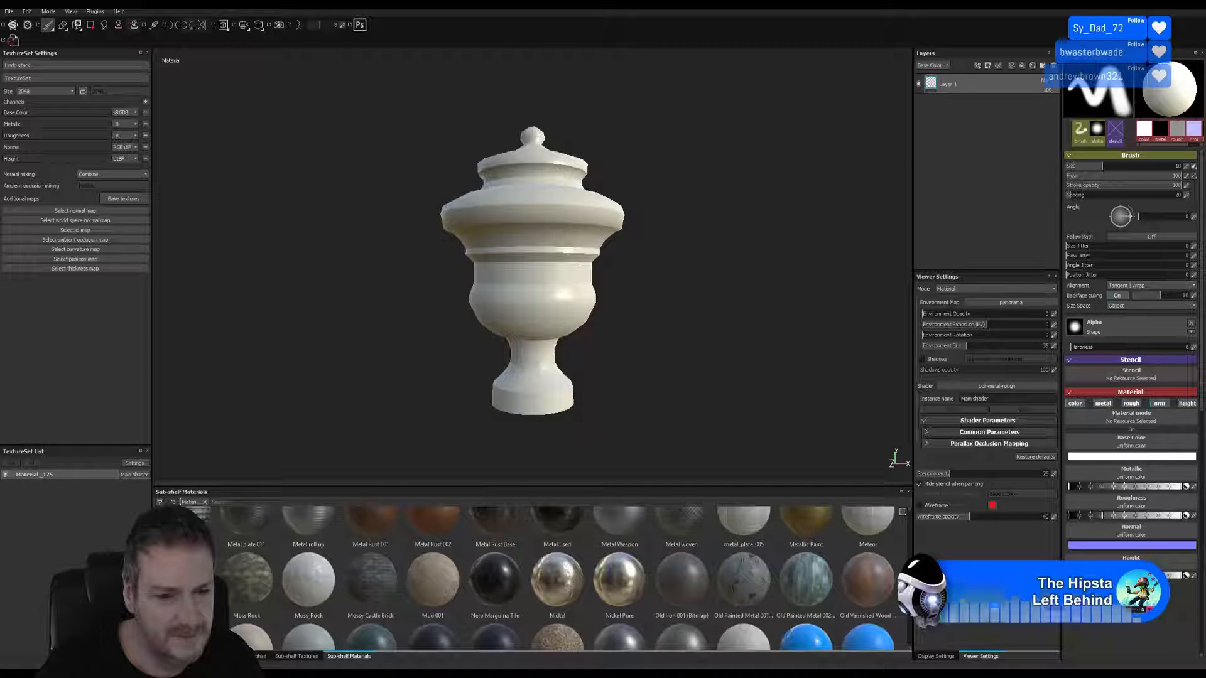
pyautogui.scroll(5, 909, 629)
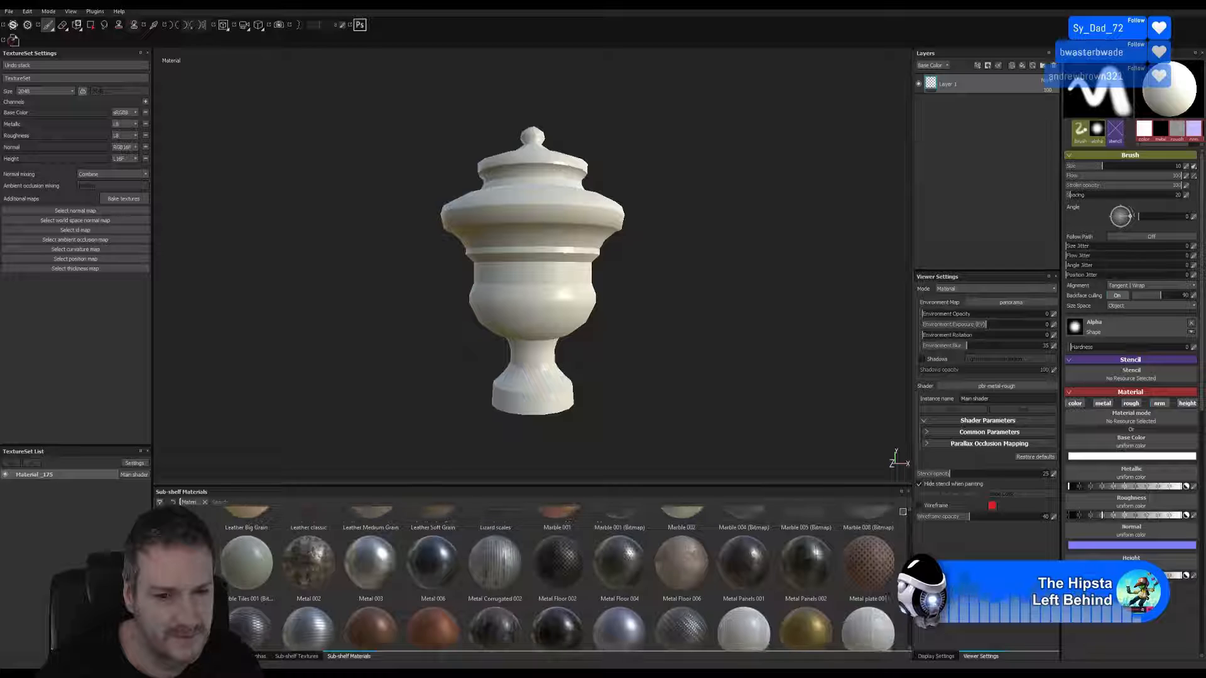
pyautogui.scroll(5, 916, 539)
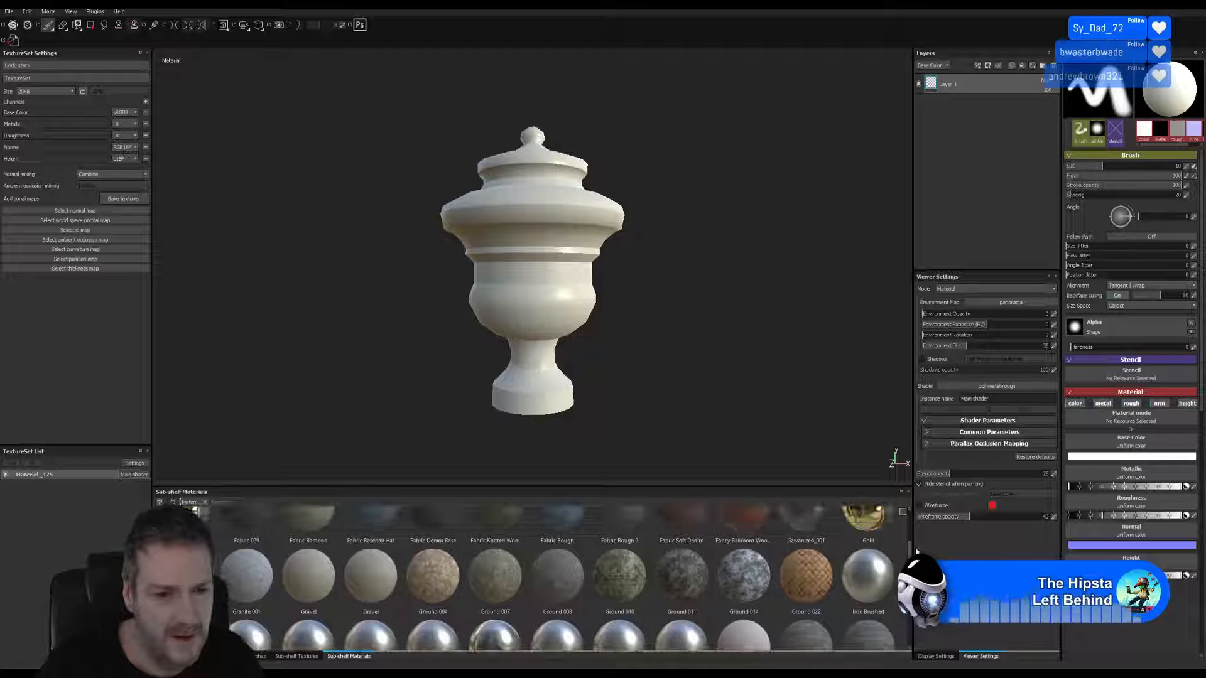
pyautogui.scroll(3, 915, 538)
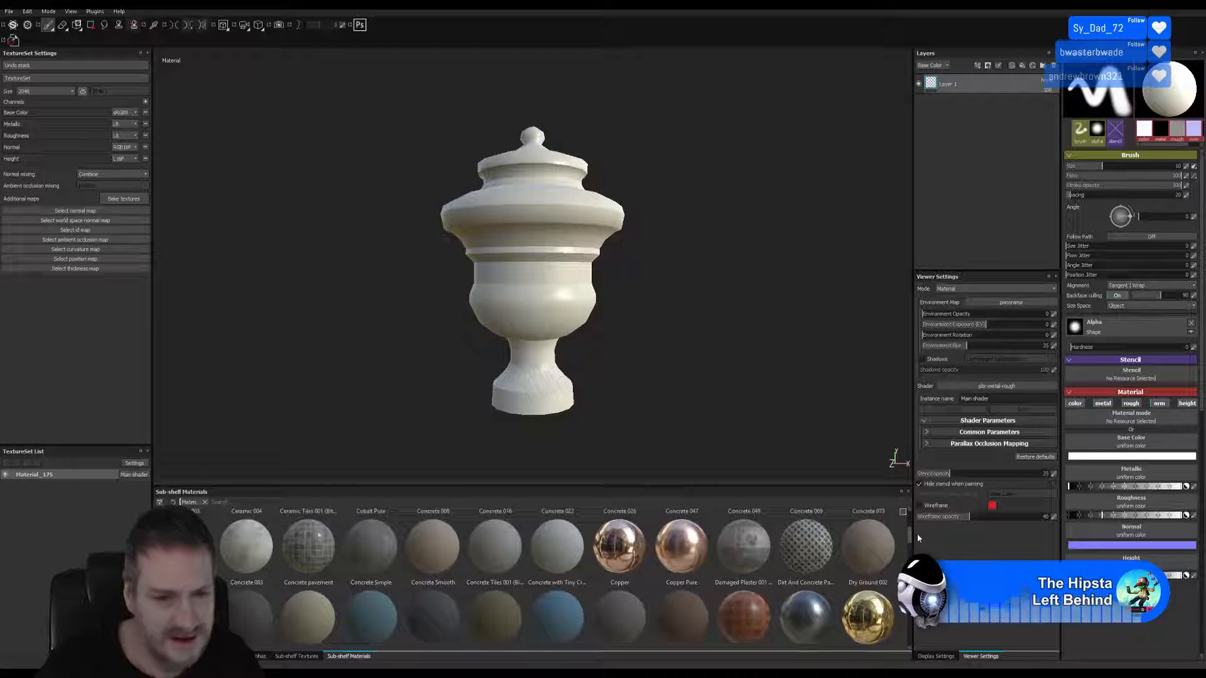
pyautogui.scroll(3, 917, 533)
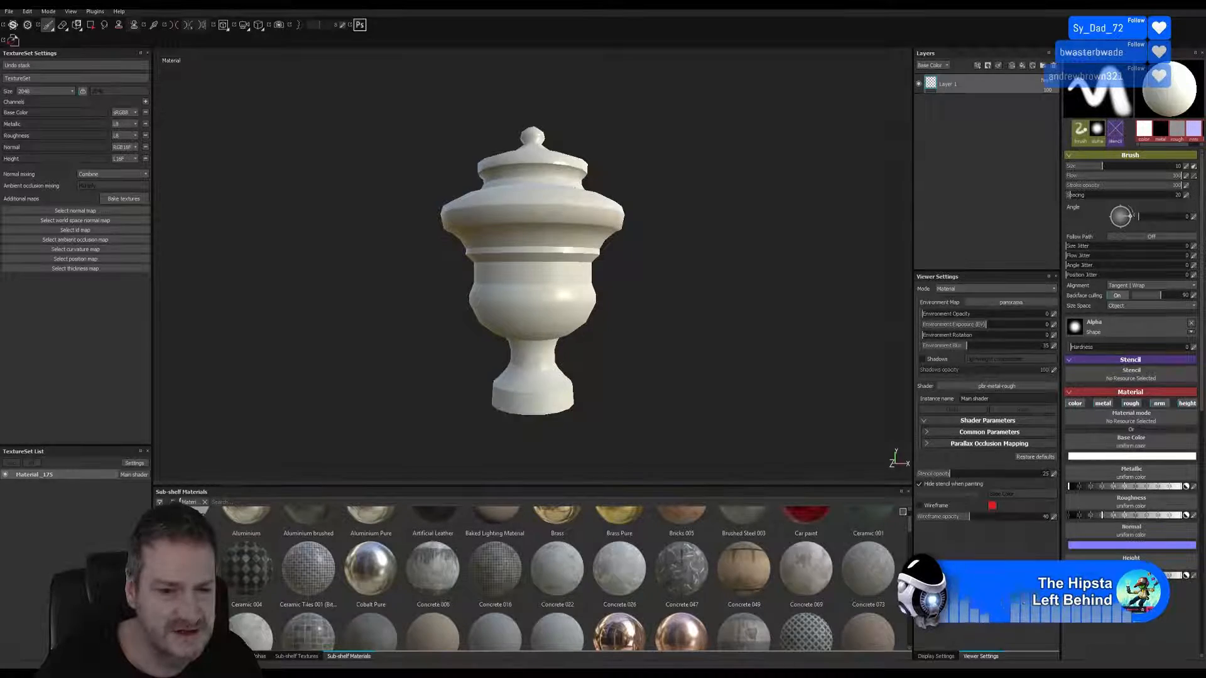
pyautogui.hotkey('alt', 'Tab')
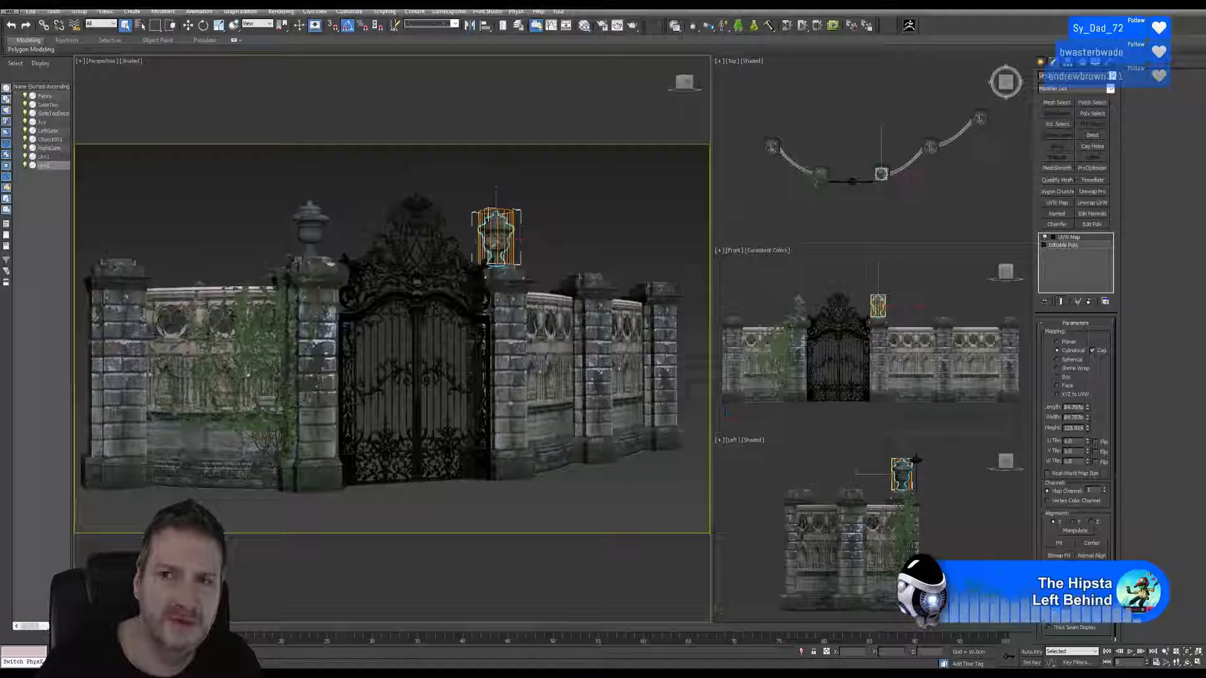
pyautogui.hotkey('alt', 'Tab')
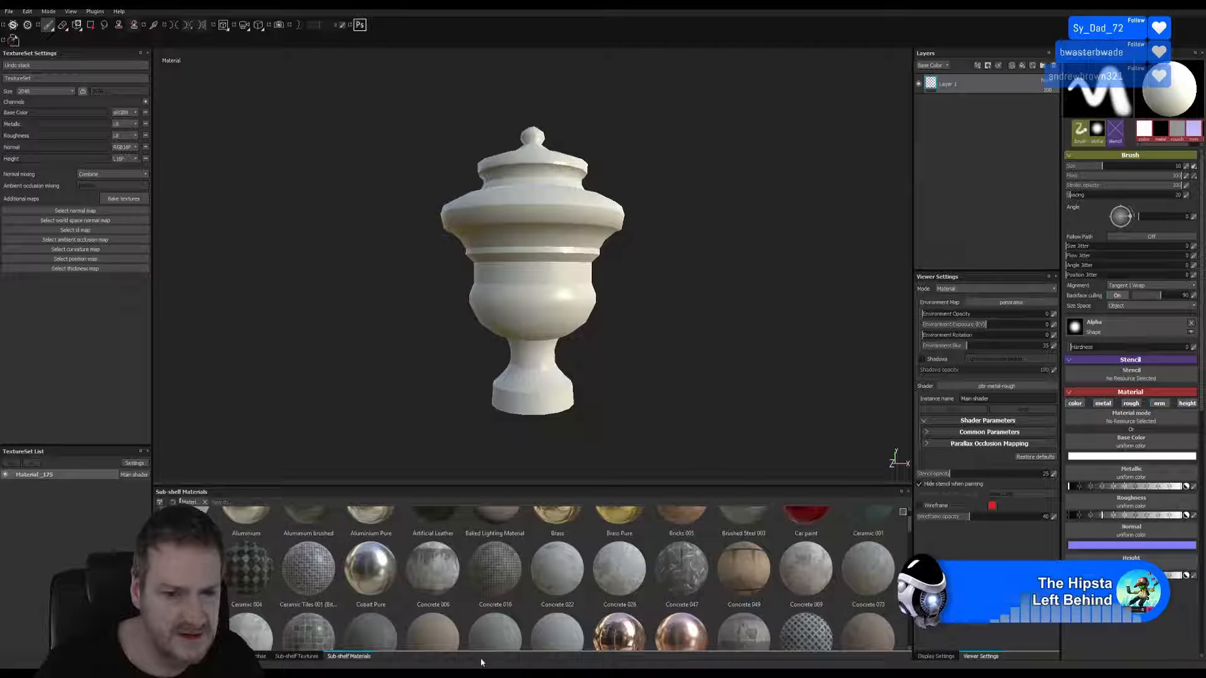
pyautogui.moveTo(440, 582); pyautogui.dragTo(959, 206)
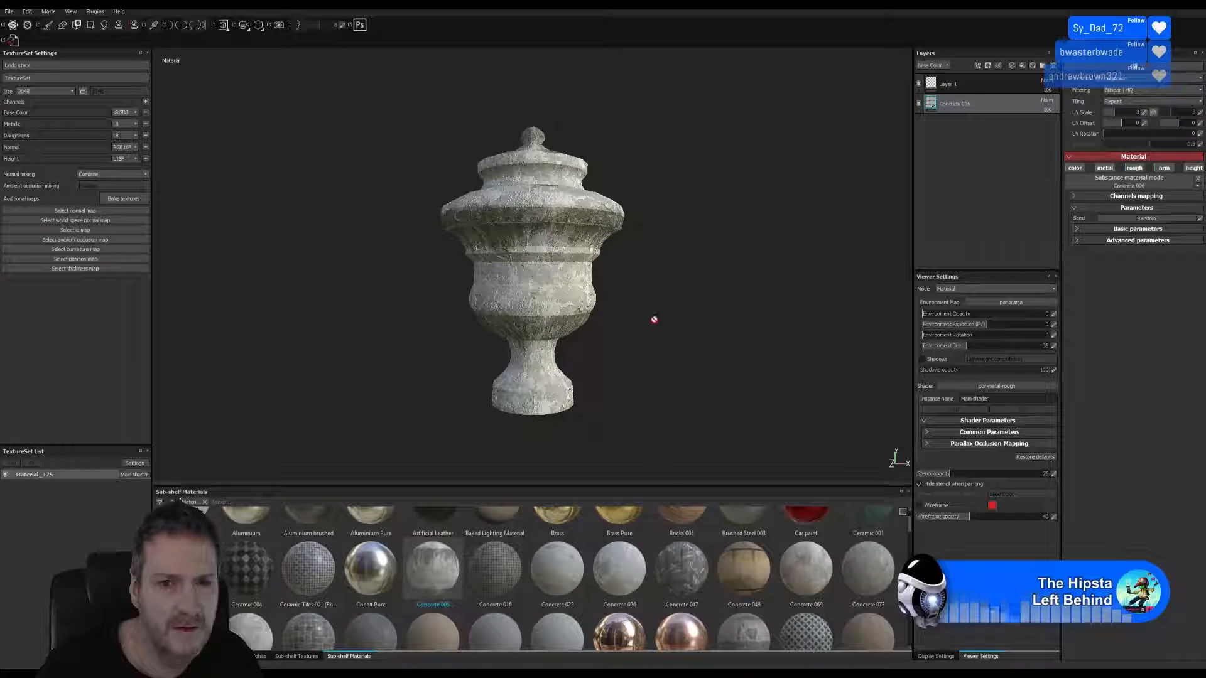
# Step: Set the UV scale of the Concrete 006 layer to 0.99 and inspect the stone over the urn's body and lid
pyautogui.keyDown('alt'); pyautogui.moveTo(655, 319); pyautogui.dragTo(686, 343); pyautogui.keyUp('alt')
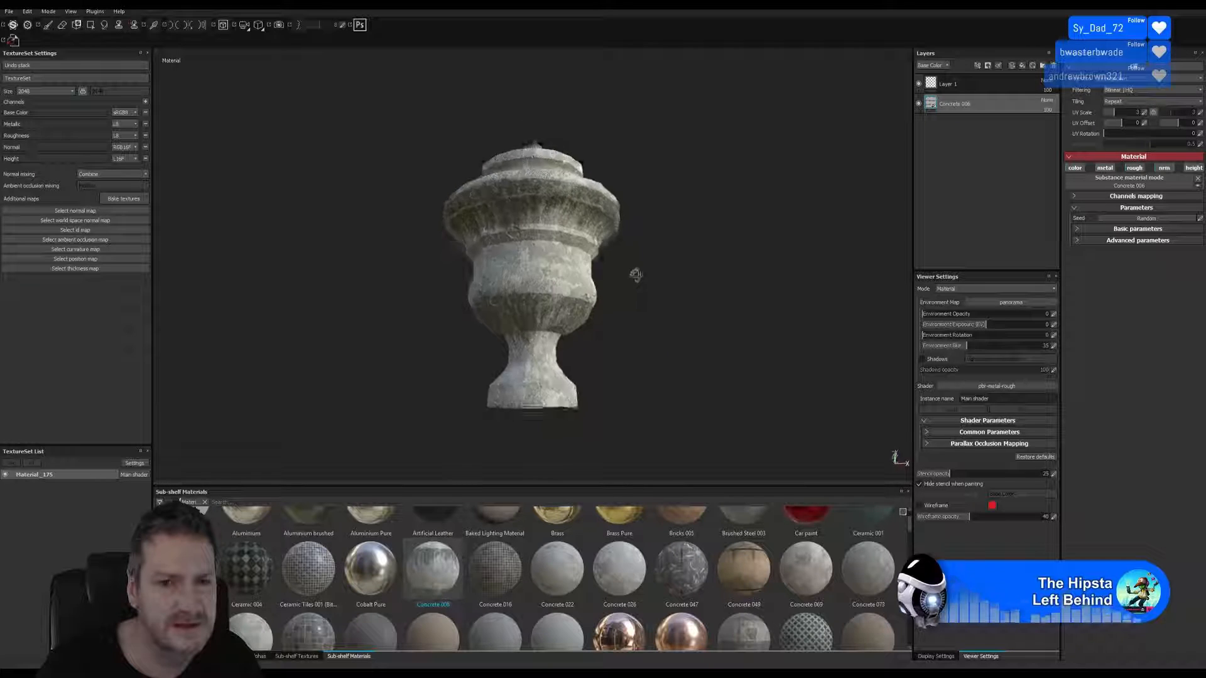
pyautogui.keyDown('alt'); pyautogui.moveTo(635, 274); pyautogui.dragTo(618, 252); pyautogui.keyUp('alt')
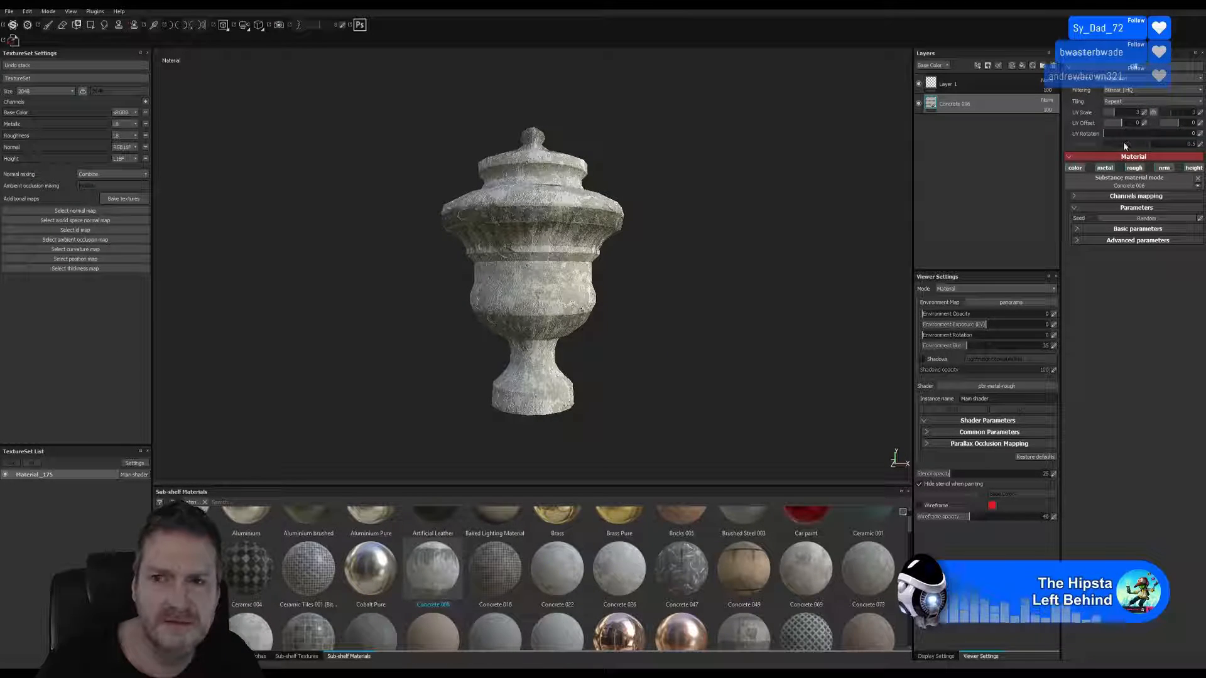
pyautogui.moveTo(1113, 115); pyautogui.dragTo(1110, 114)
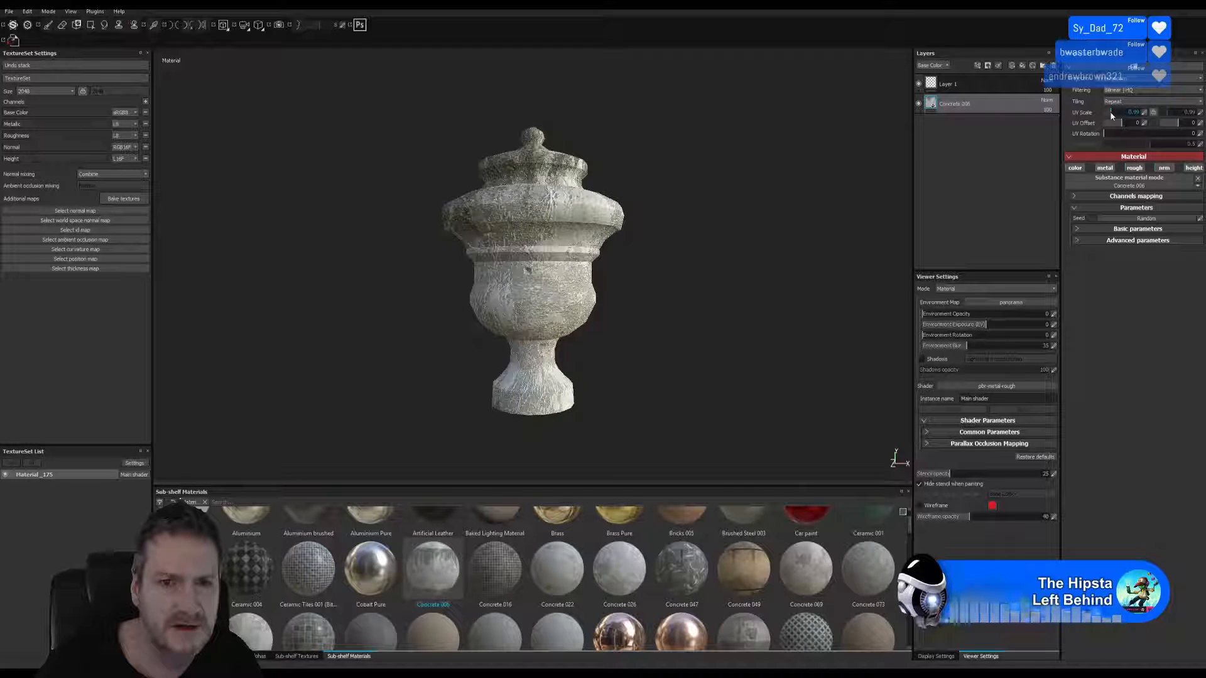
pyautogui.keyDown('alt'); pyautogui.moveTo(741, 405); pyautogui.dragTo(640, 266); pyautogui.keyUp('alt')
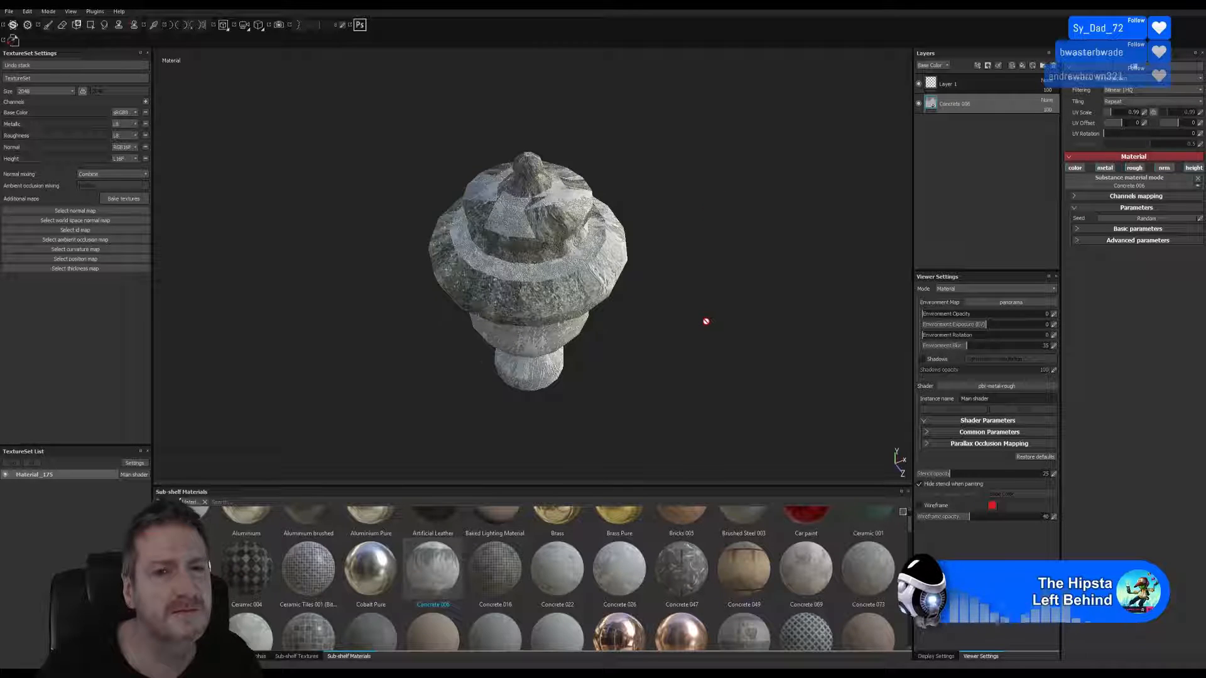
pyautogui.keyDown('alt'); pyautogui.moveTo(706, 321); pyautogui.dragTo(767, 257); pyautogui.keyUp('alt')
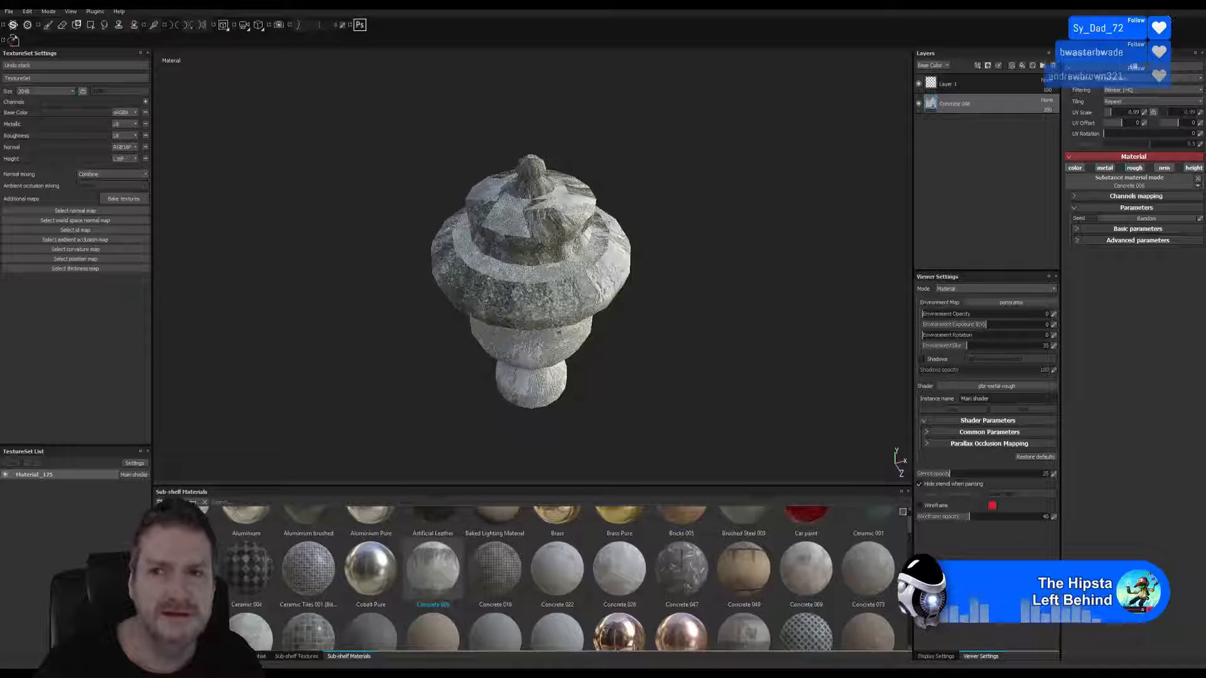
# Step: Switch to 3ds Max, add an Unwrap UVW modifier to the urn and open its UV editor
pyautogui.click(1143, 8)
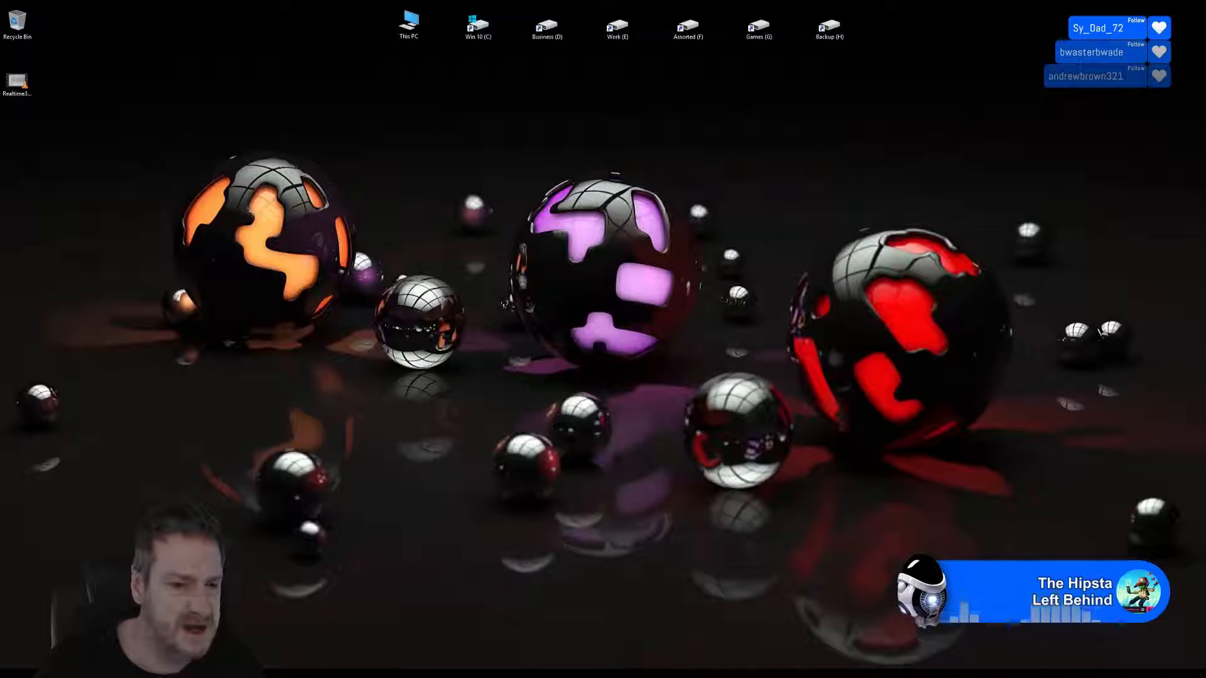
pyautogui.click(406, 671)
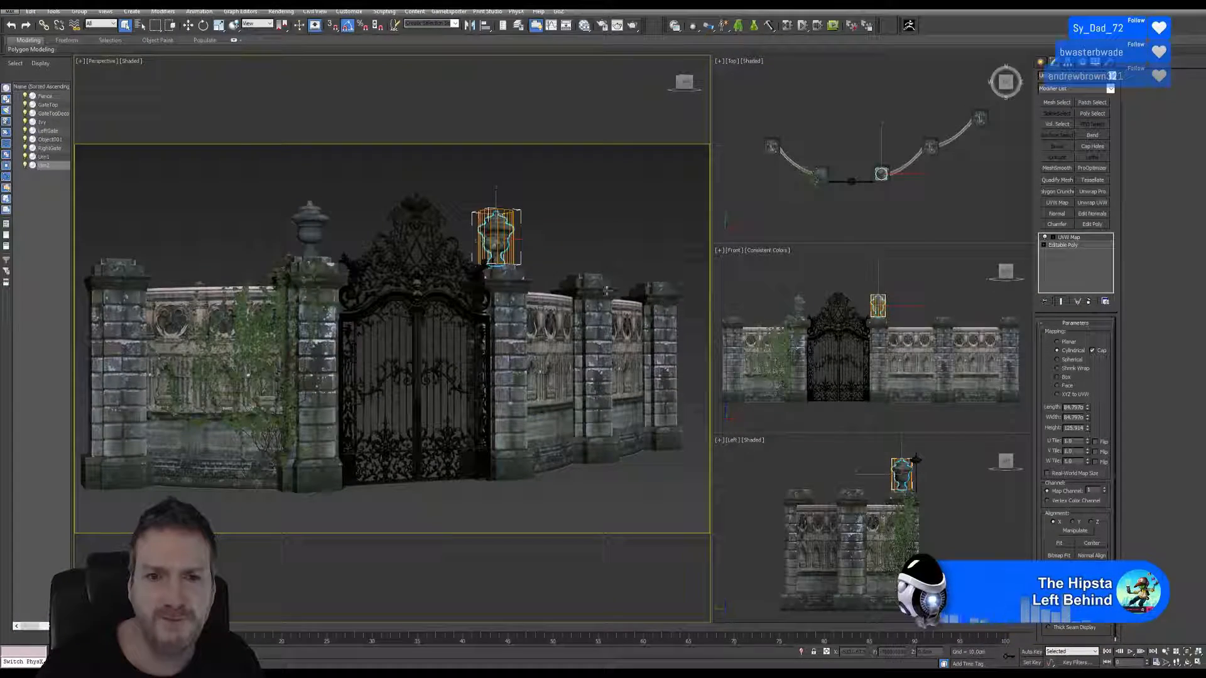
pyautogui.scroll(4, 474, 302)
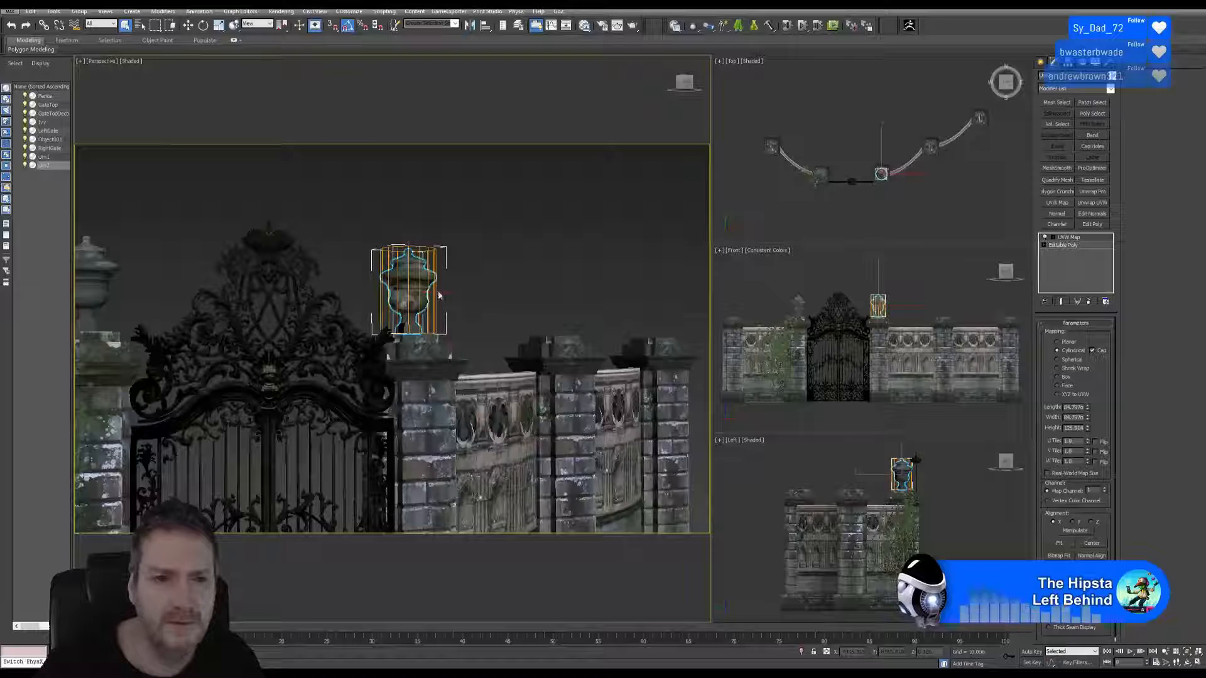
pyautogui.scroll(3, 446, 289)
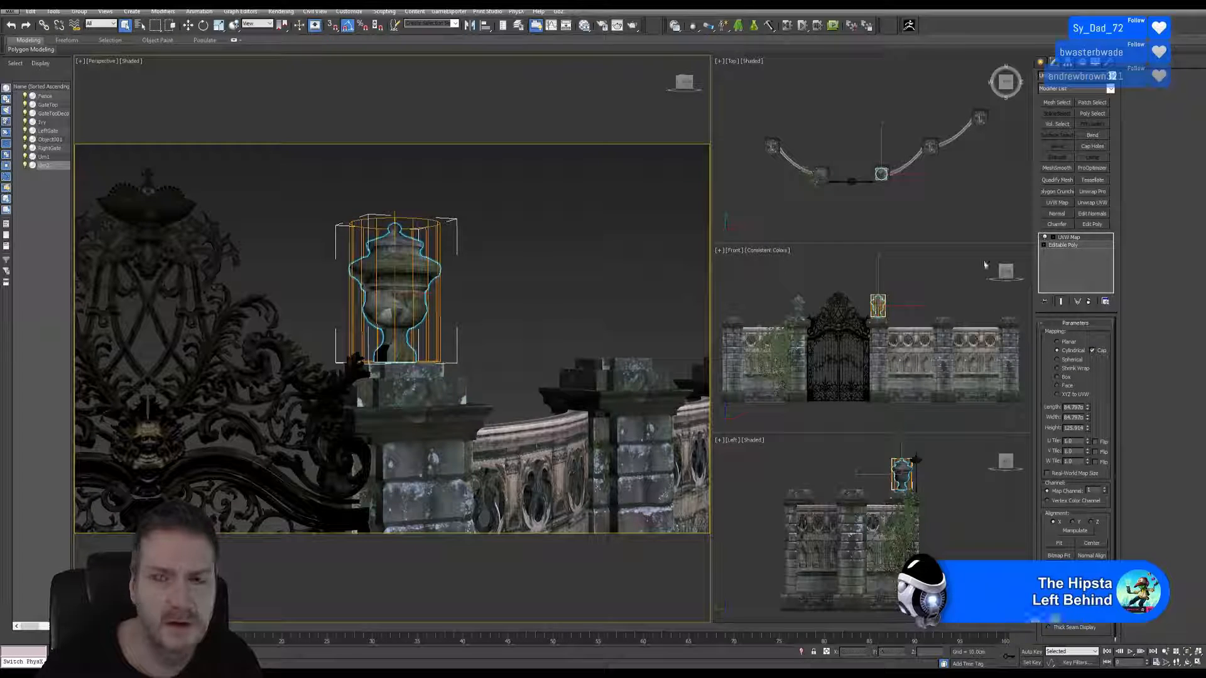
pyautogui.click(1094, 205)
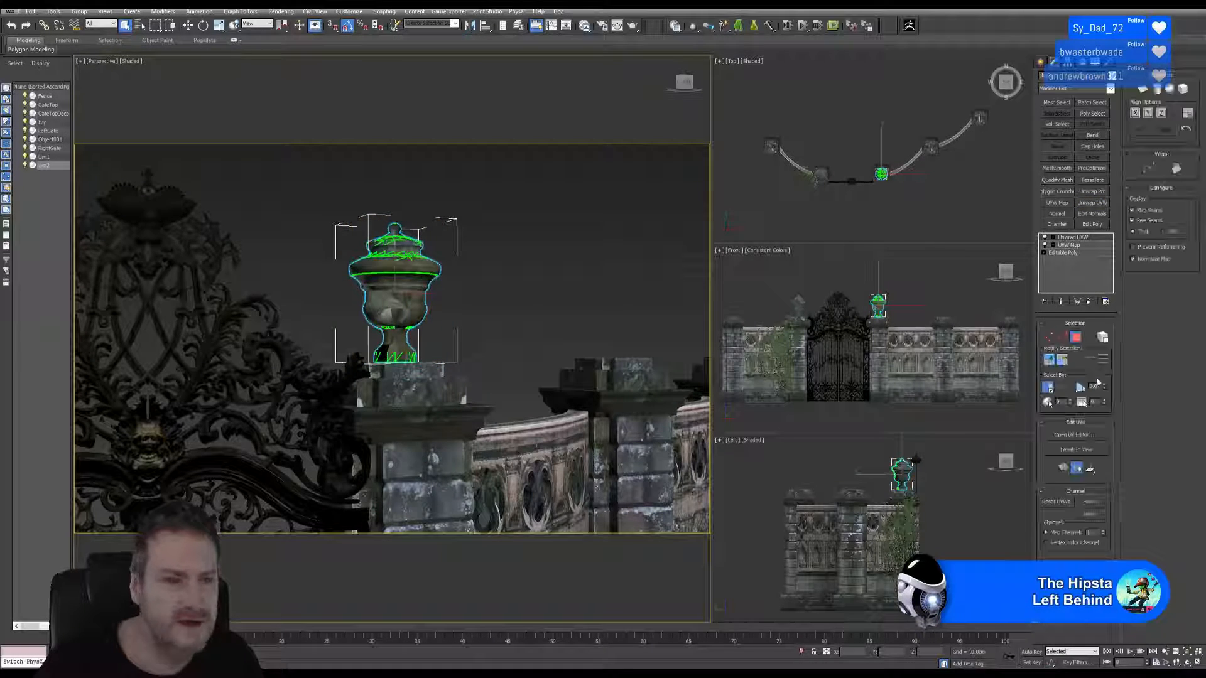
pyautogui.click(1067, 435)
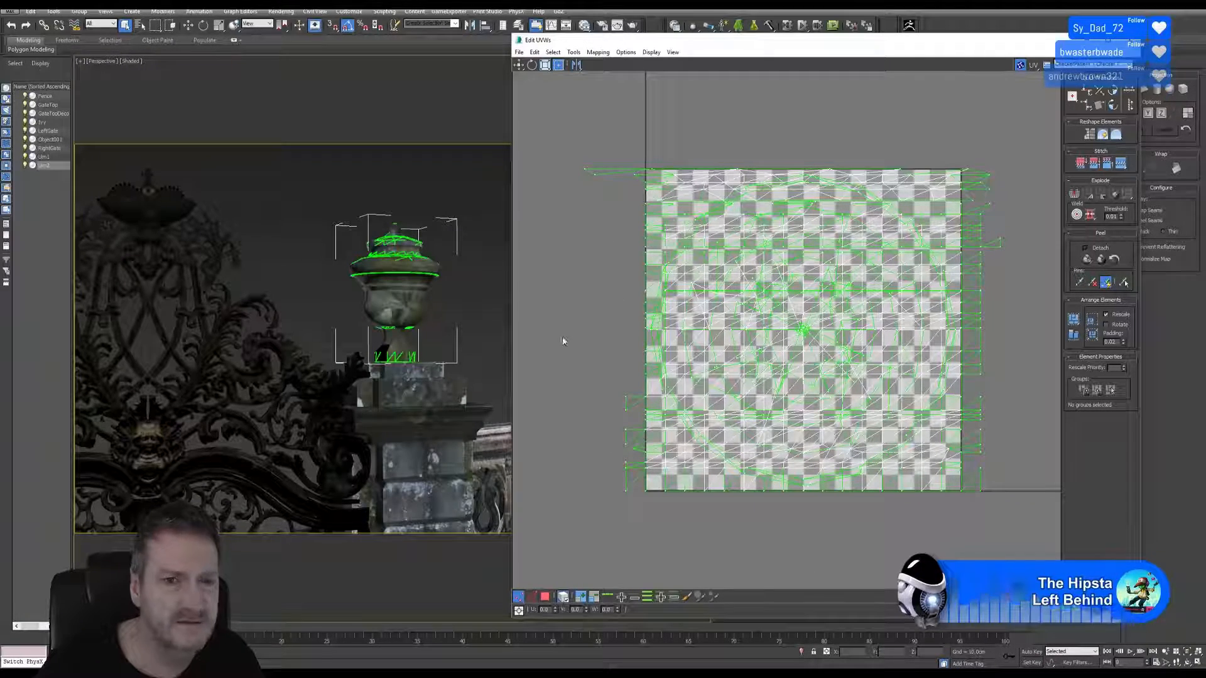
# Step: Select all of the urn's polygons in the UV editor and try Flatten Mapping on them
pyautogui.moveTo(457, 318); pyautogui.dragTo(394, 354, button='middle')
pyautogui.scroll(3, 393, 354)
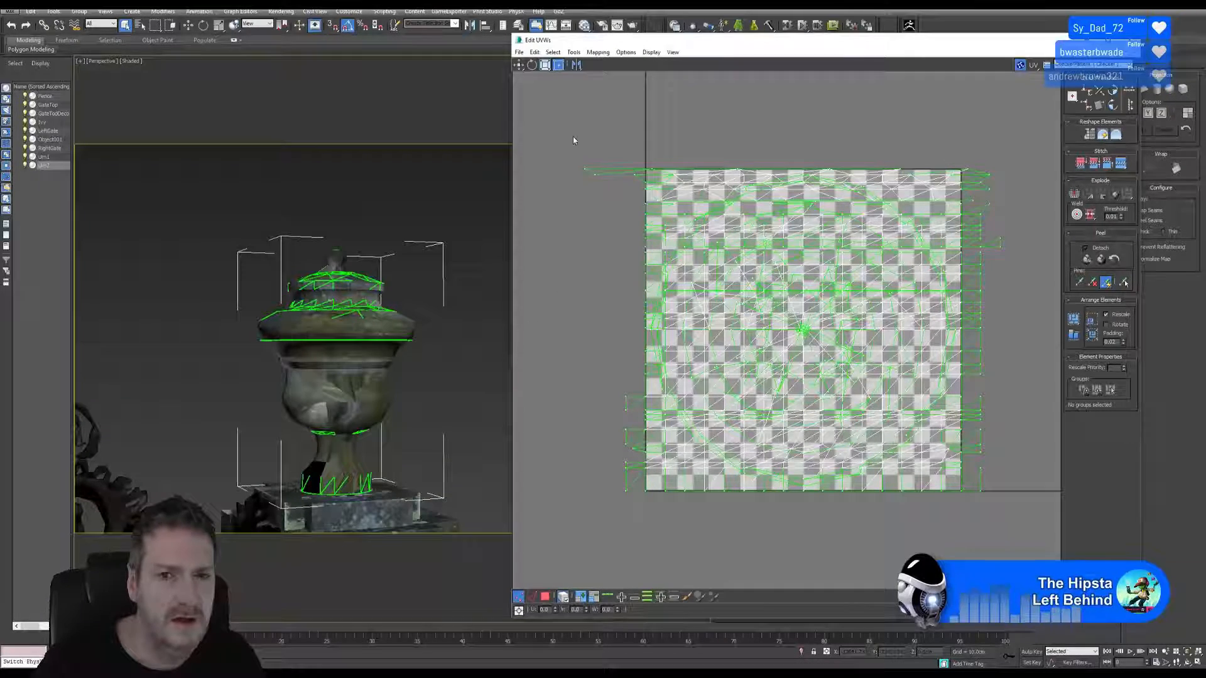
pyautogui.hotkey('ctrl', 'a')
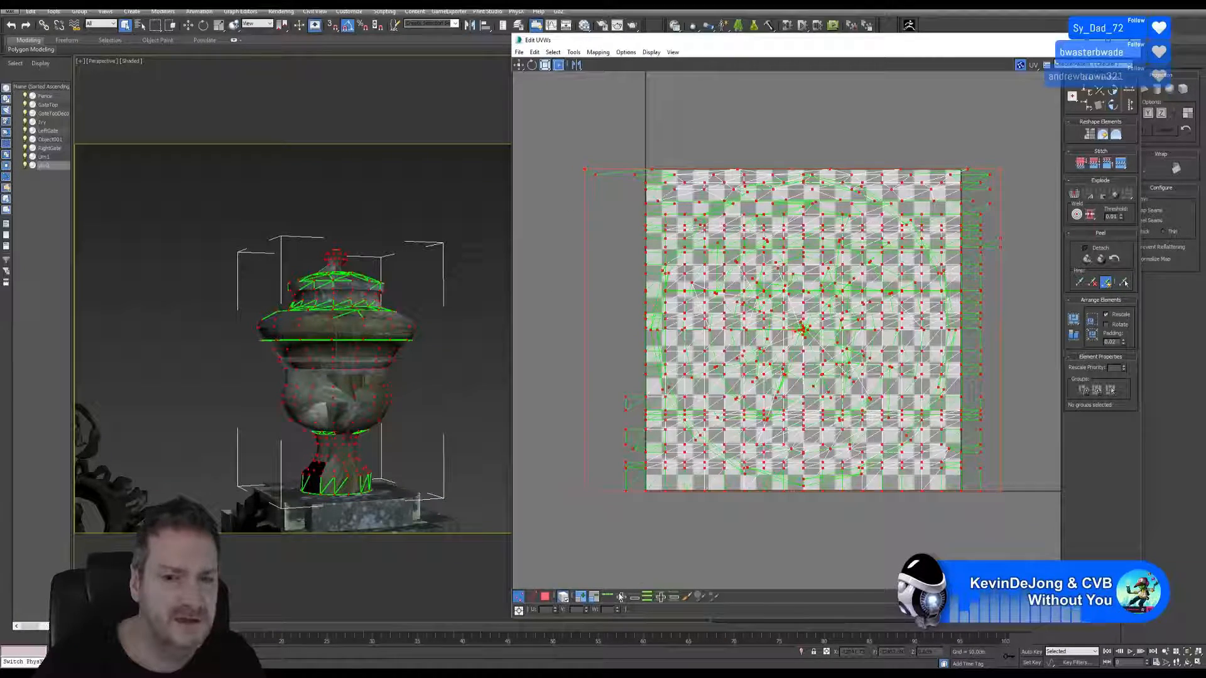
pyautogui.click(545, 597)
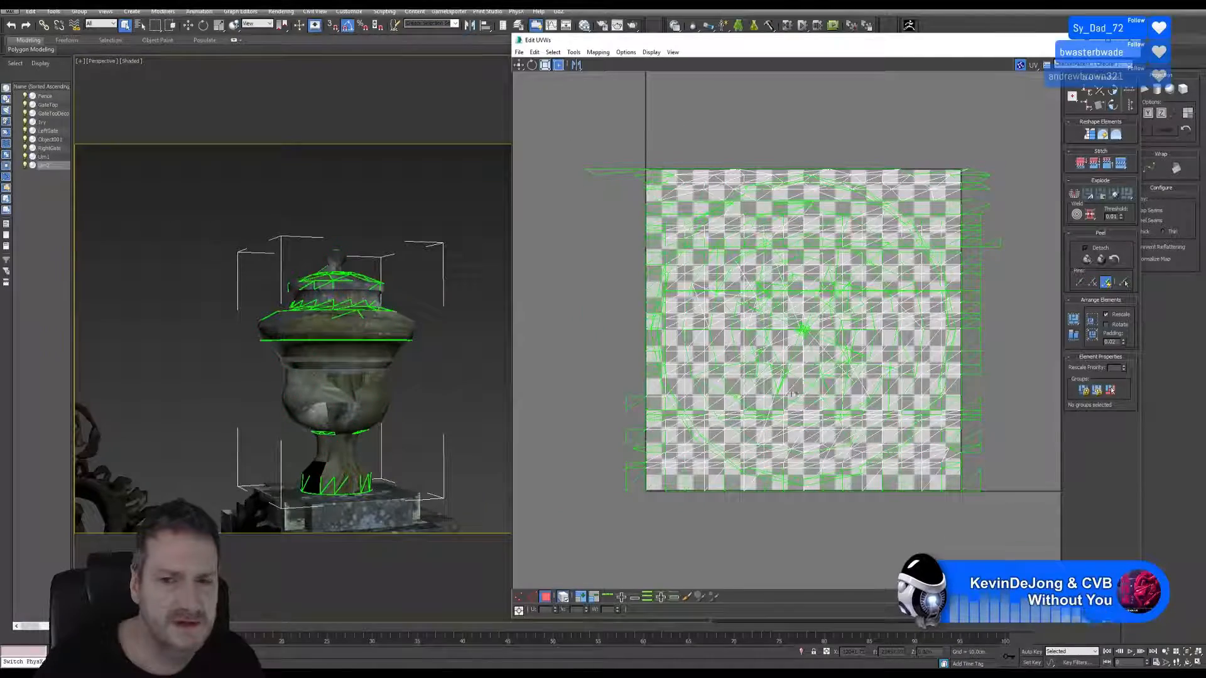
pyautogui.hotkey('ctrl', 'a')
pyautogui.click(598, 52)
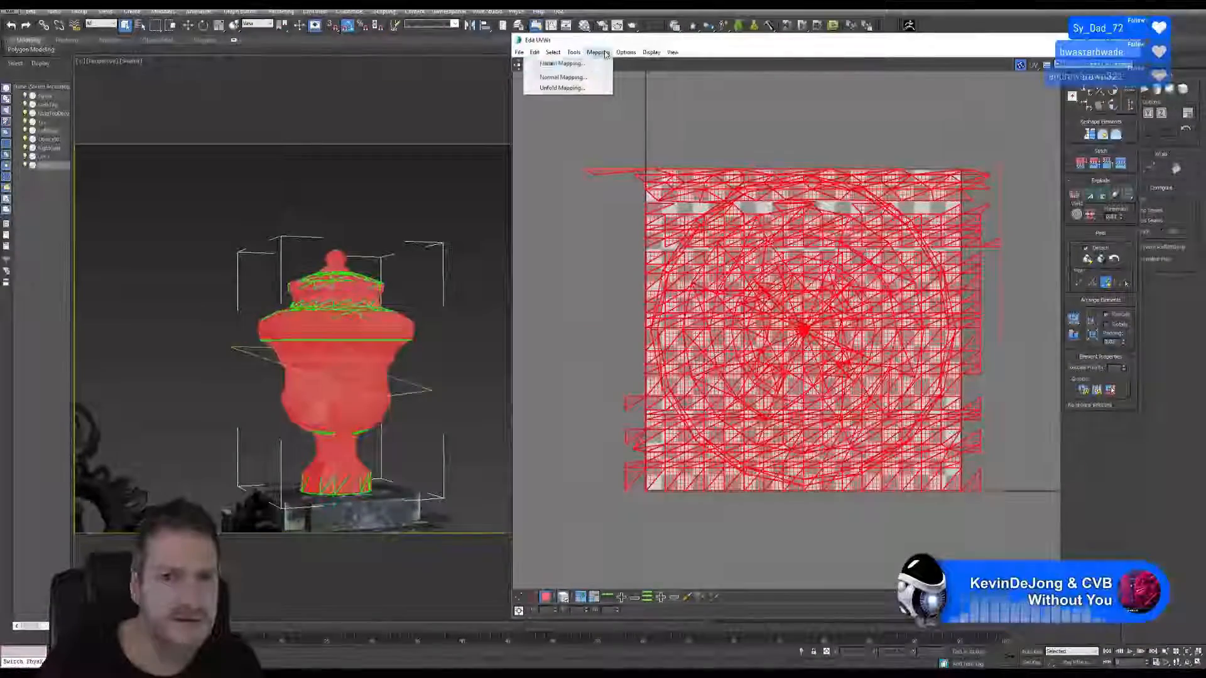
pyautogui.click(562, 64)
pyautogui.click(127, 63)
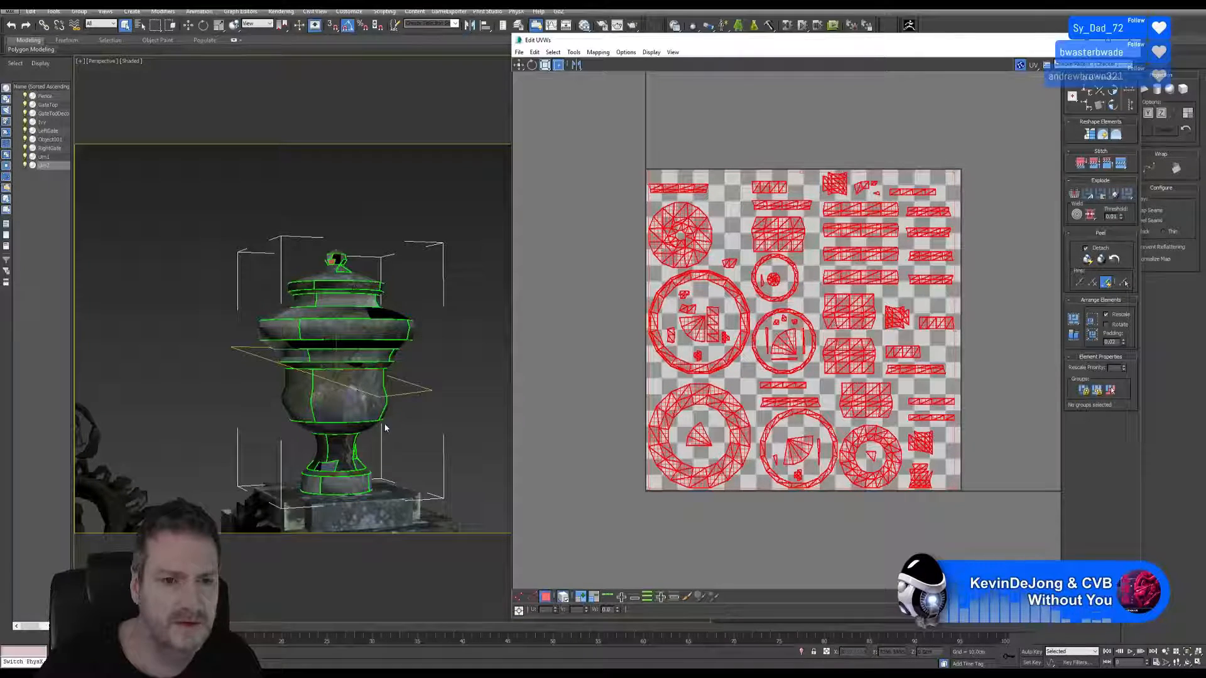
# Step: Examine how the flattened UV seams run around the urn's base, body and lid
pyautogui.moveTo(393, 424); pyautogui.dragTo(387, 367, button='middle')
pyautogui.scroll(3, 337, 433)
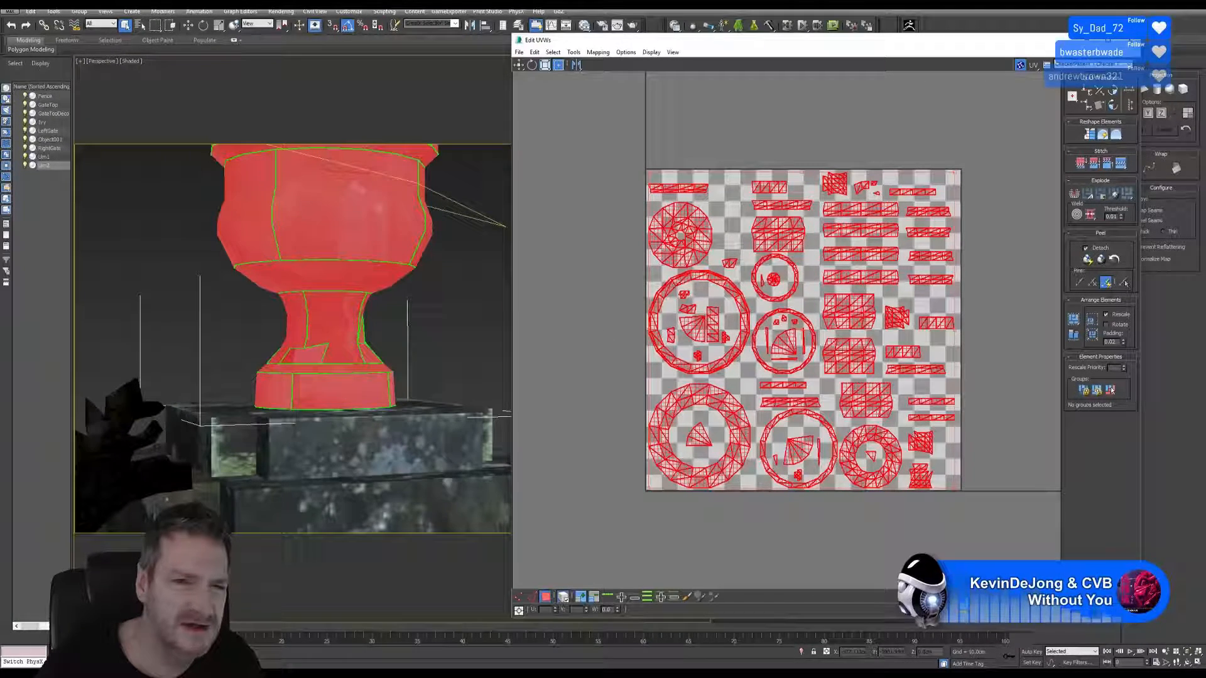
pyautogui.moveTo(355, 237); pyautogui.dragTo(362, 306, button='middle')
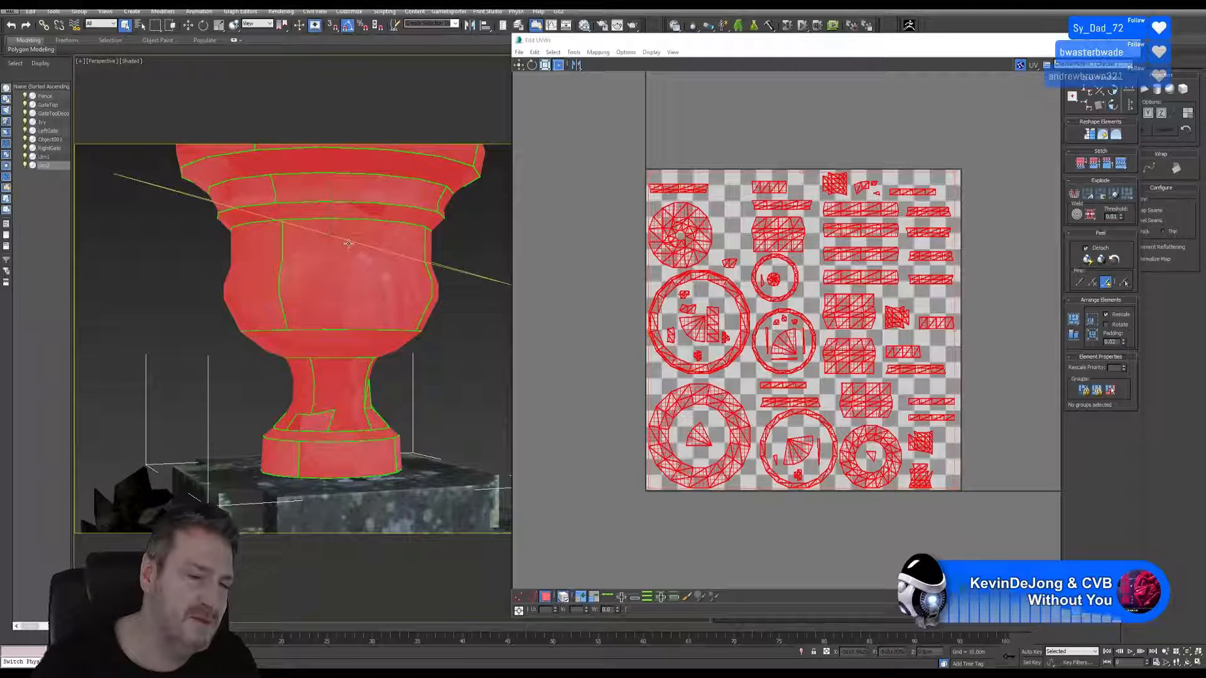
pyautogui.scroll(-5, 355, 288)
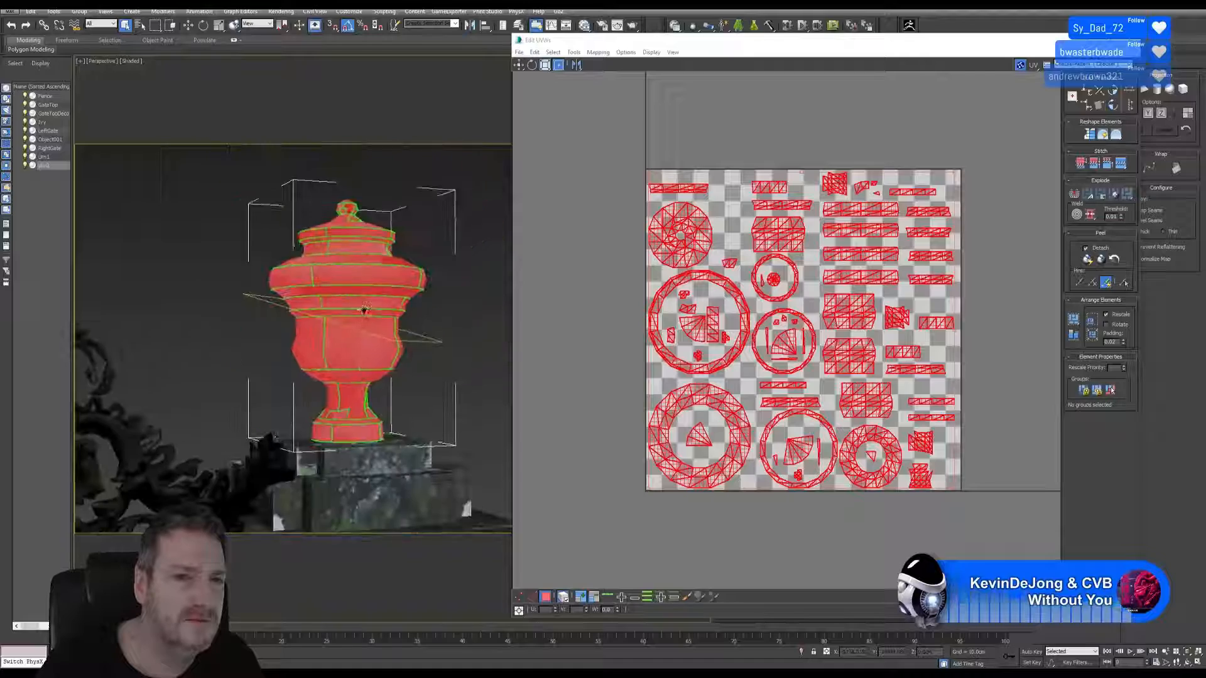
pyautogui.moveTo(365, 309); pyautogui.dragTo(340, 344, button='middle')
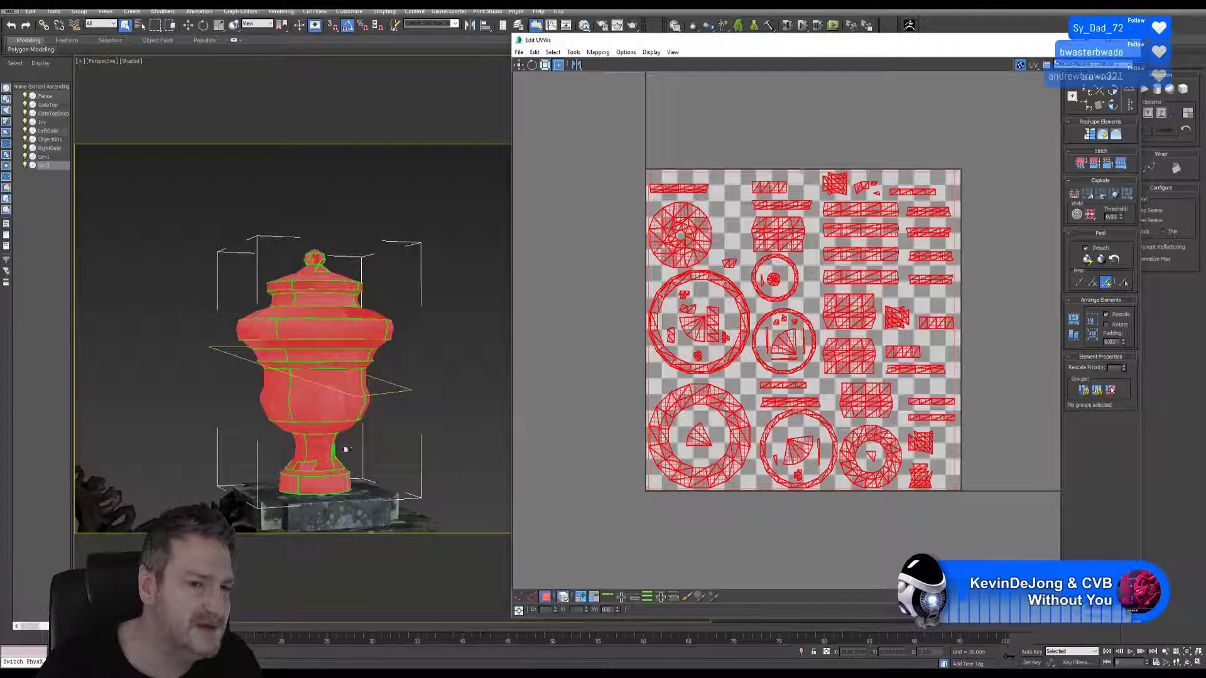
pyautogui.moveTo(345, 449); pyautogui.dragTo(347, 368, button='middle')
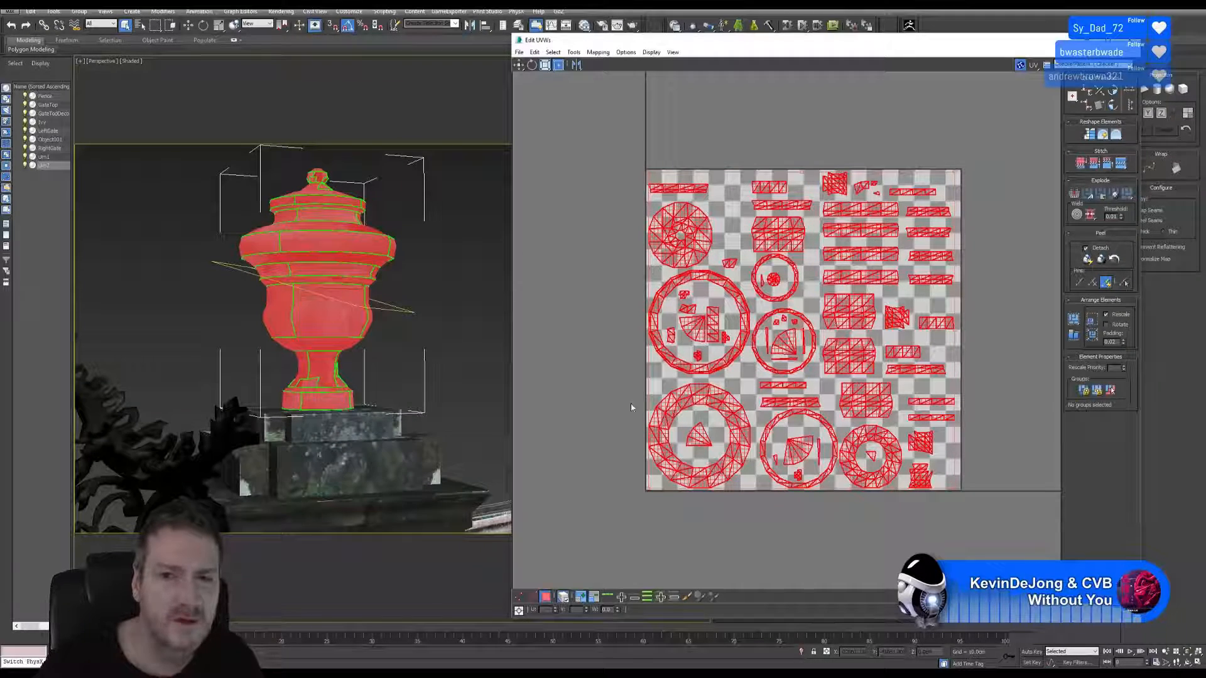
pyautogui.click(598, 53)
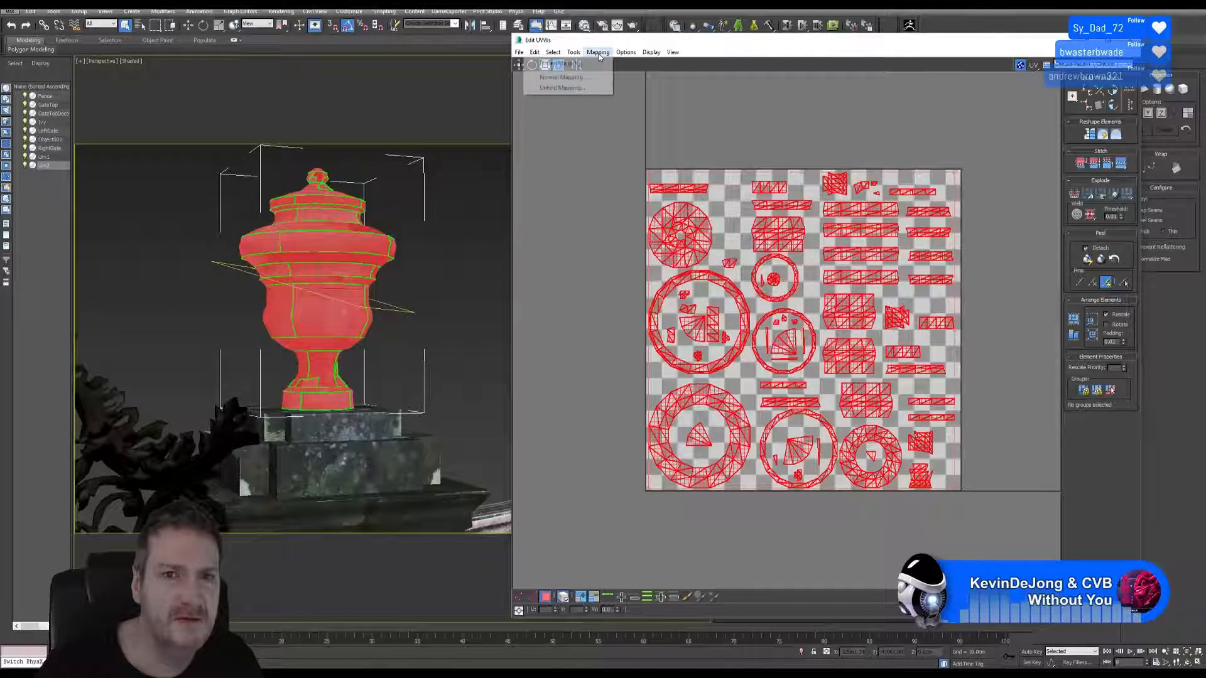
pyautogui.click(858, 101)
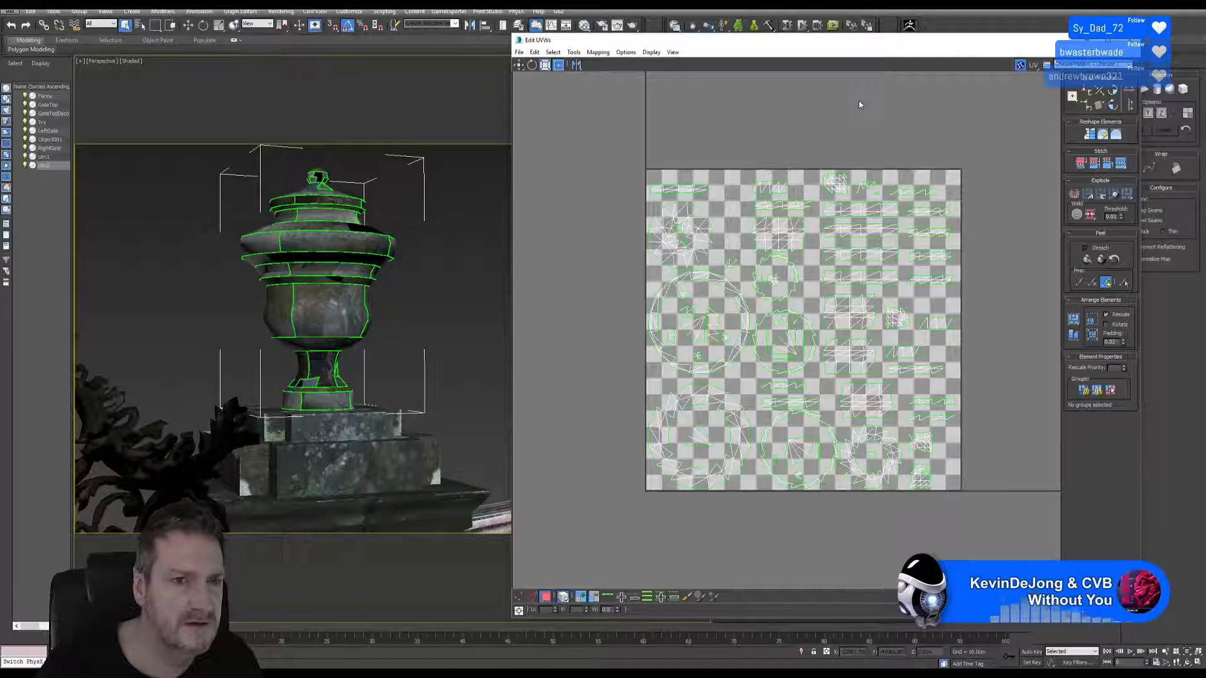
pyautogui.click(598, 53)
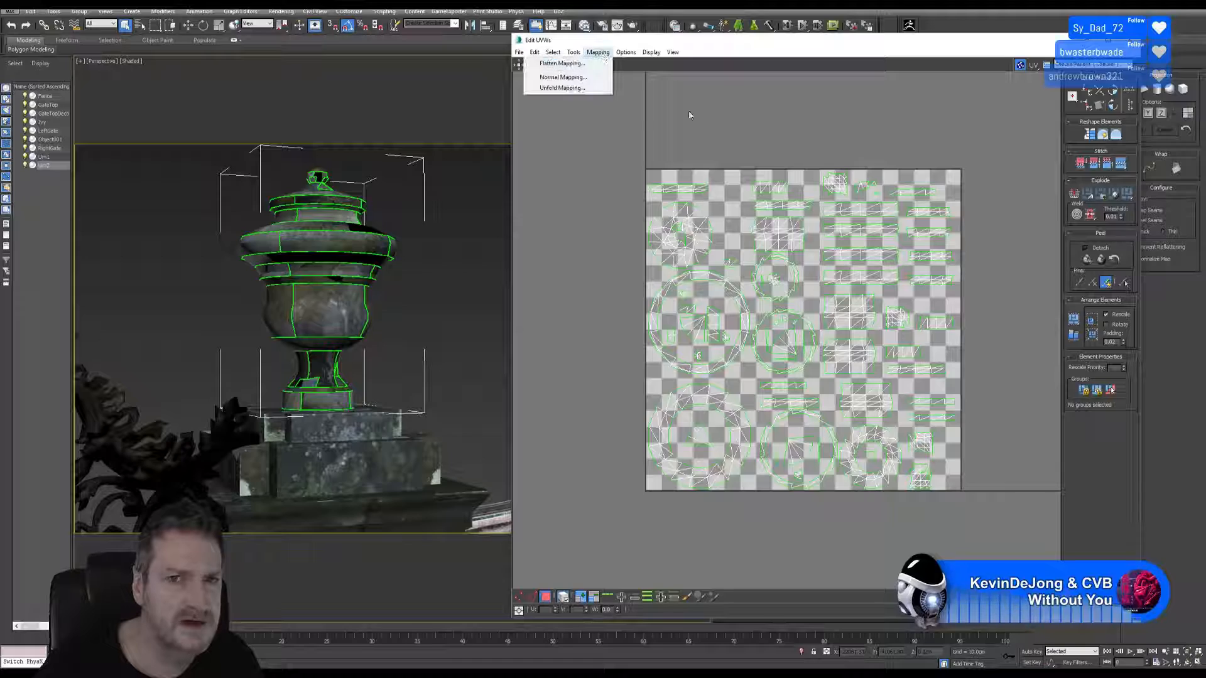
pyautogui.click(619, 166)
# Step: Select all the UV polygons again and apply Normal Mapping with the Box Mapping option
pyautogui.moveTo(999, 534); pyautogui.dragTo(643, 86)
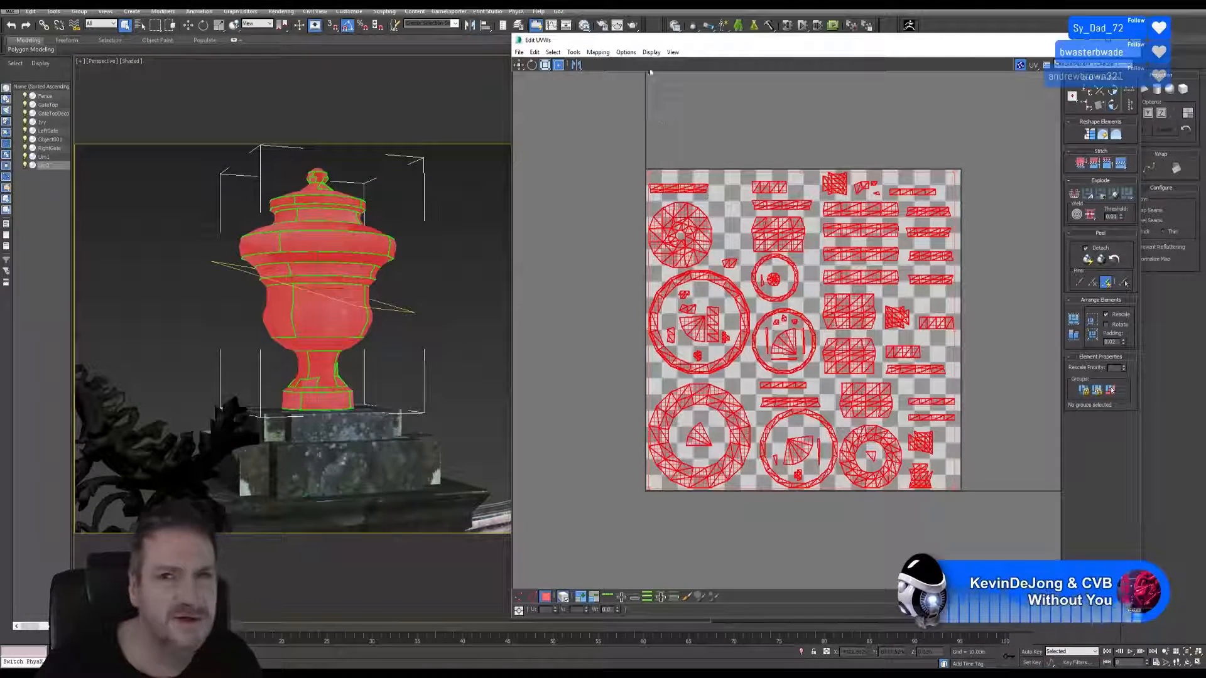
pyautogui.click(597, 53)
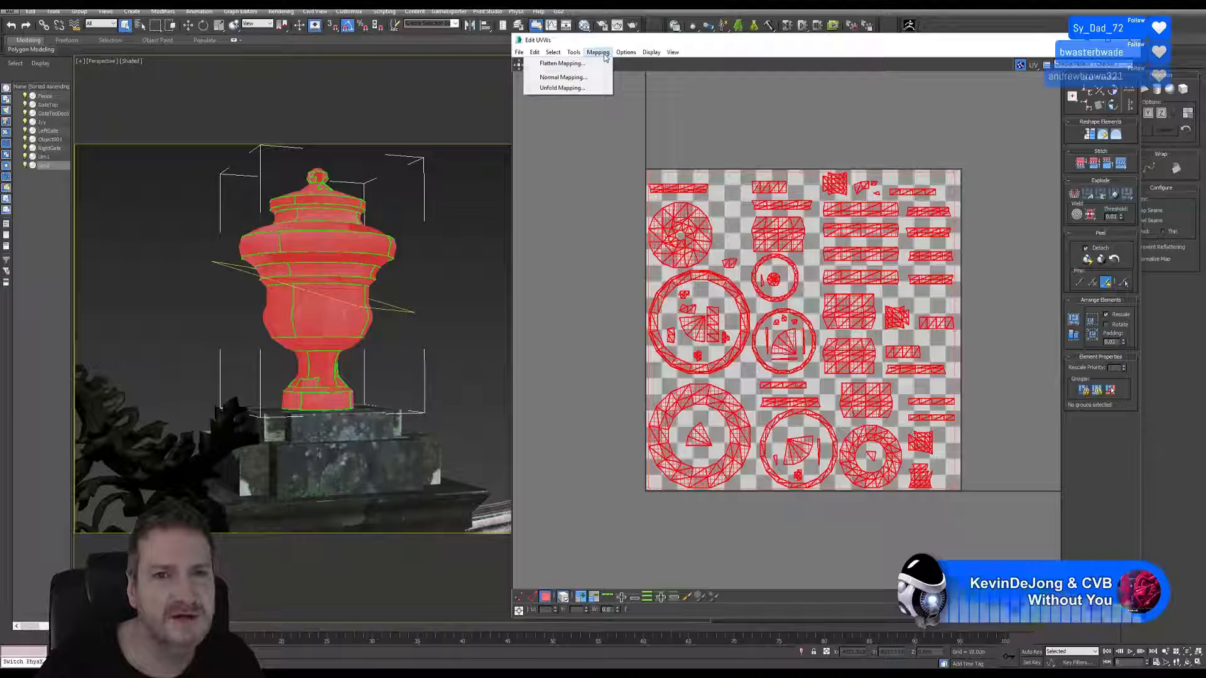
pyautogui.click(563, 78)
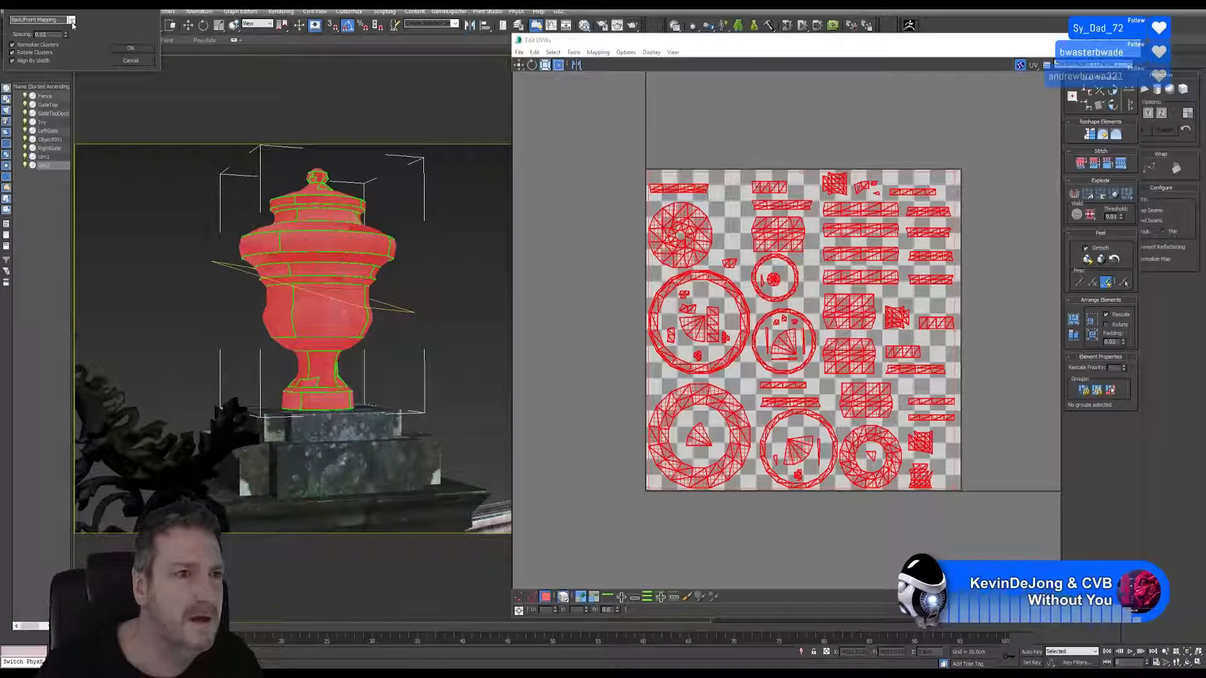
pyautogui.click(72, 20)
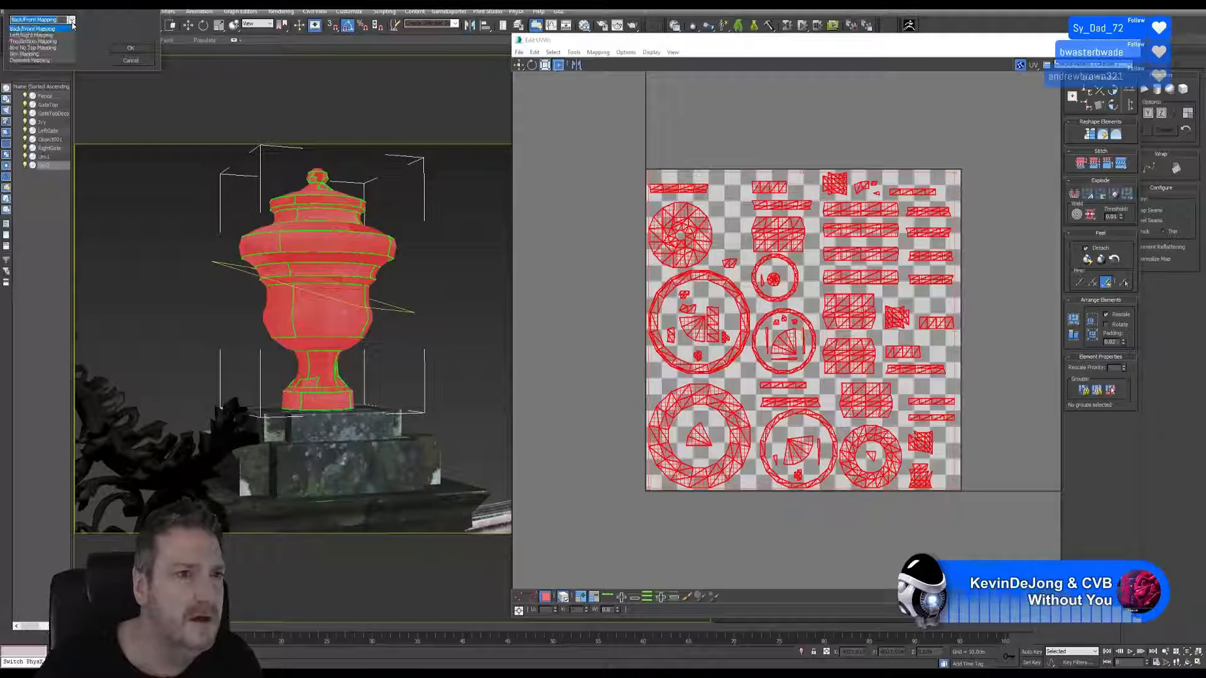
pyautogui.click(59, 55)
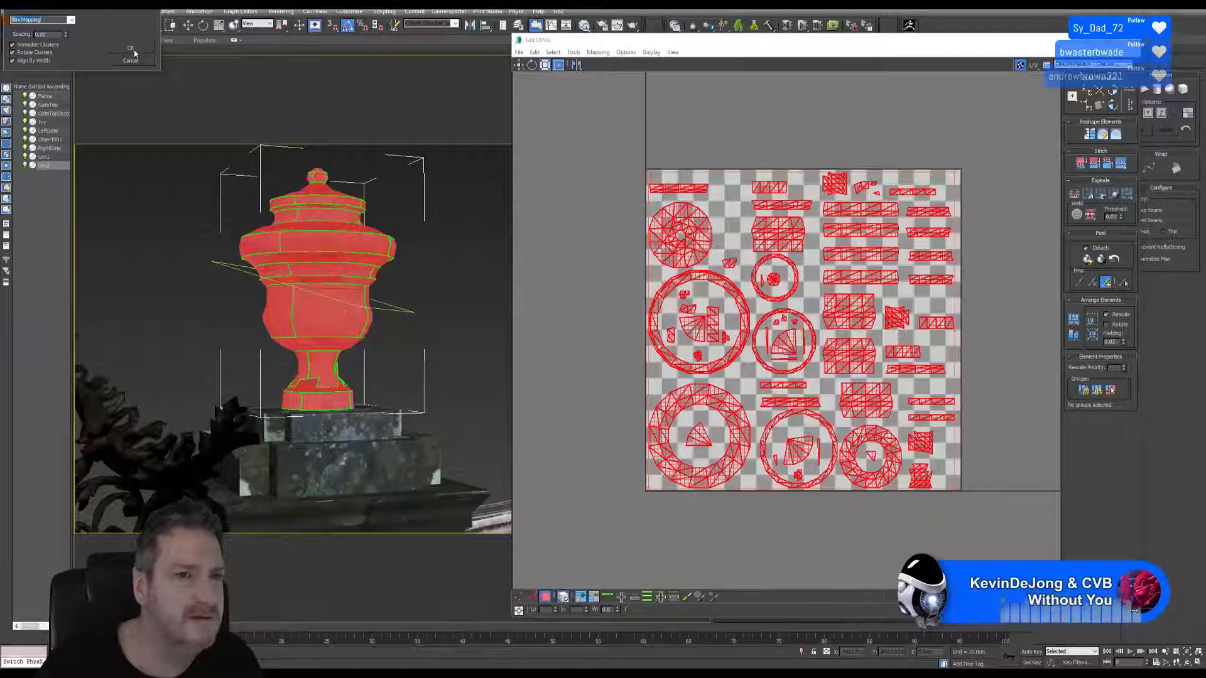
pyautogui.click(132, 49)
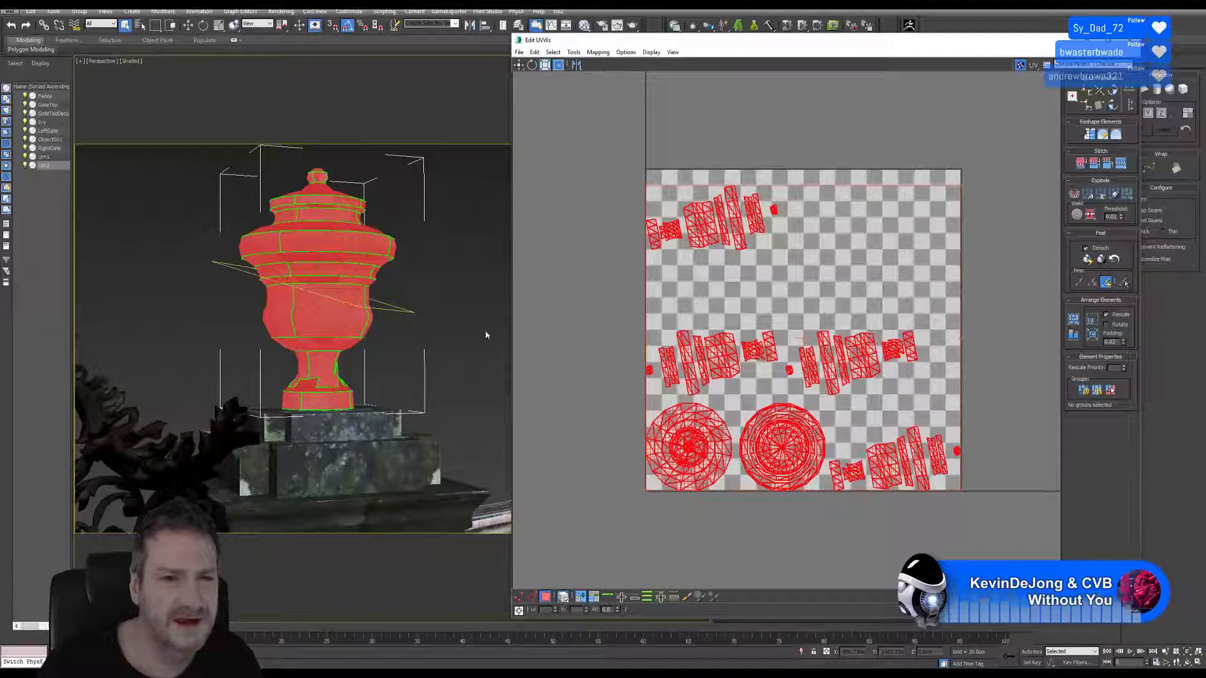
# Step: Inspect the box-mapped seams around the urn and select the two circular UV clusters to check which faces they cover
pyautogui.moveTo(584, 285); pyautogui.dragTo(593, 279, button='middle')
pyautogui.moveTo(395, 302); pyautogui.dragTo(396, 345, button='middle')
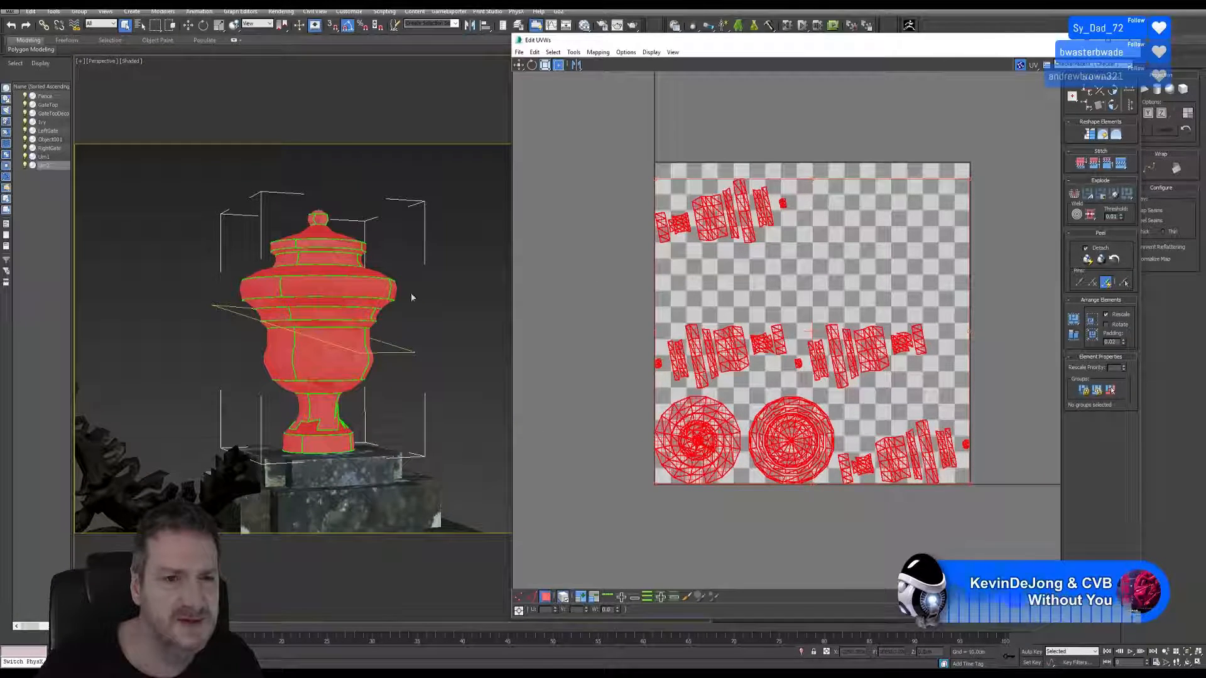
pyautogui.click(1187, 663)
pyautogui.moveTo(346, 355); pyautogui.dragTo(346, 424)
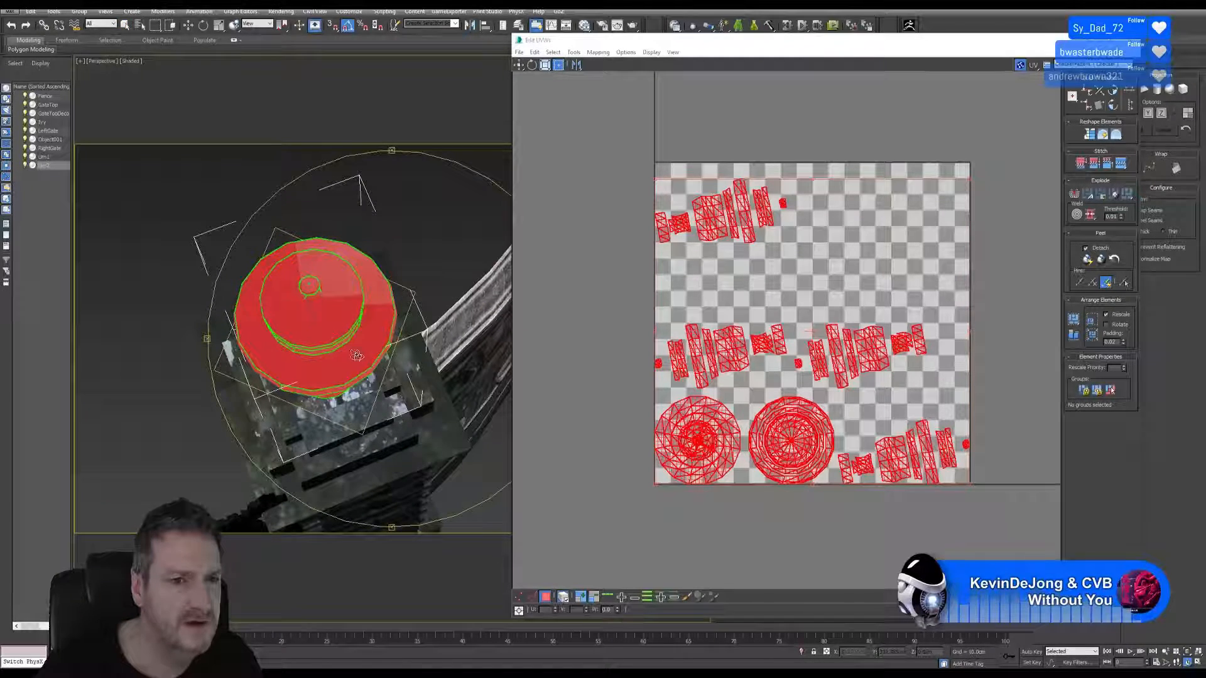
pyautogui.moveTo(360, 340); pyautogui.dragTo(374, 275)
pyautogui.moveTo(1044, 164); pyautogui.dragTo(1046, 129, button='middle')
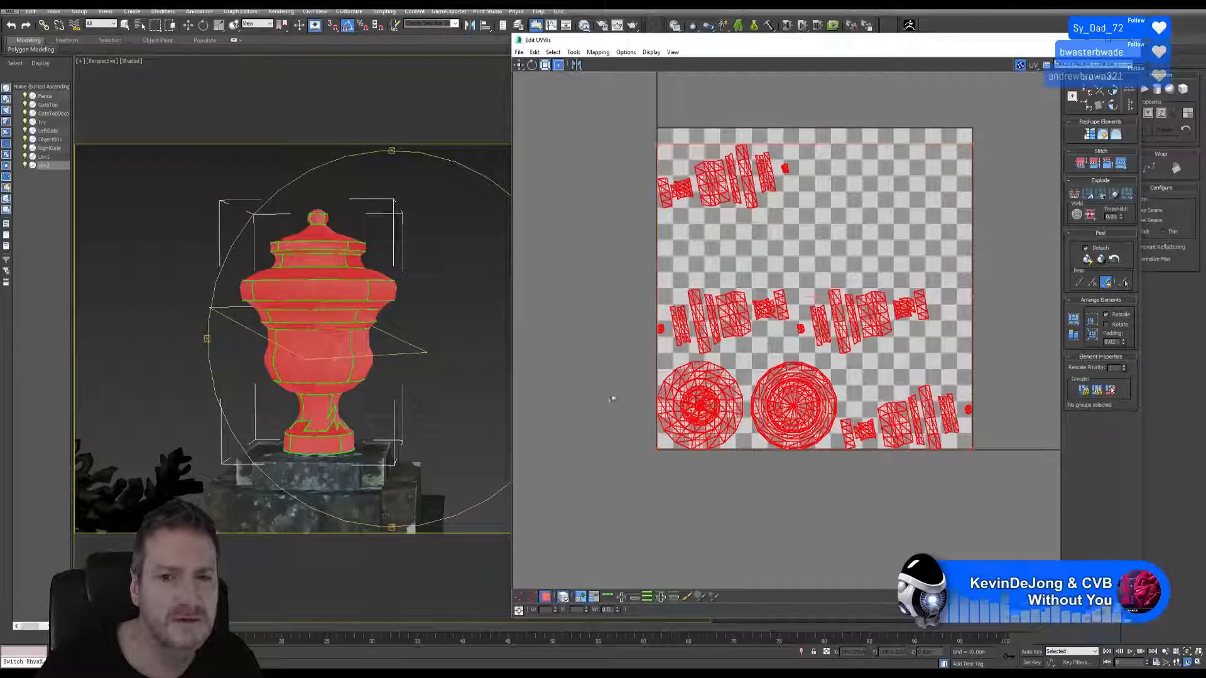
pyautogui.click(631, 378)
pyautogui.moveTo(636, 362); pyautogui.dragTo(828, 481)
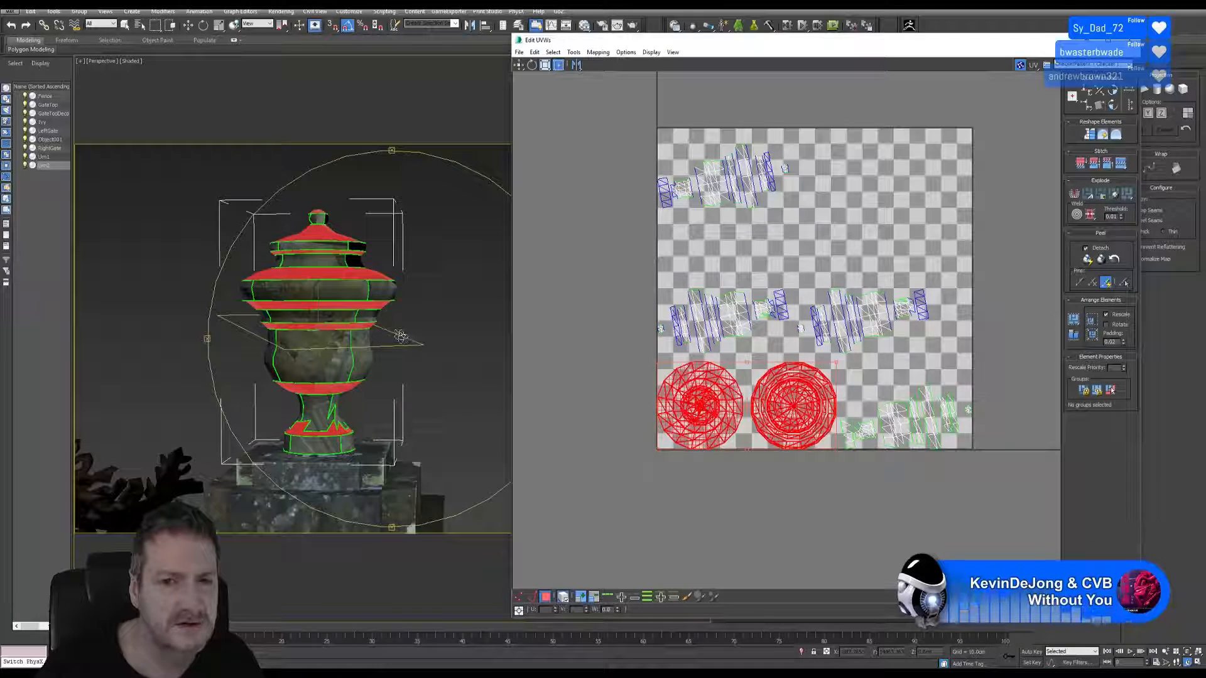
pyautogui.moveTo(458, 368)
pyautogui.mouseDown()
pyautogui.moveTo(452, 398)
pyautogui.moveTo(451, 376)
pyautogui.mouseUp()
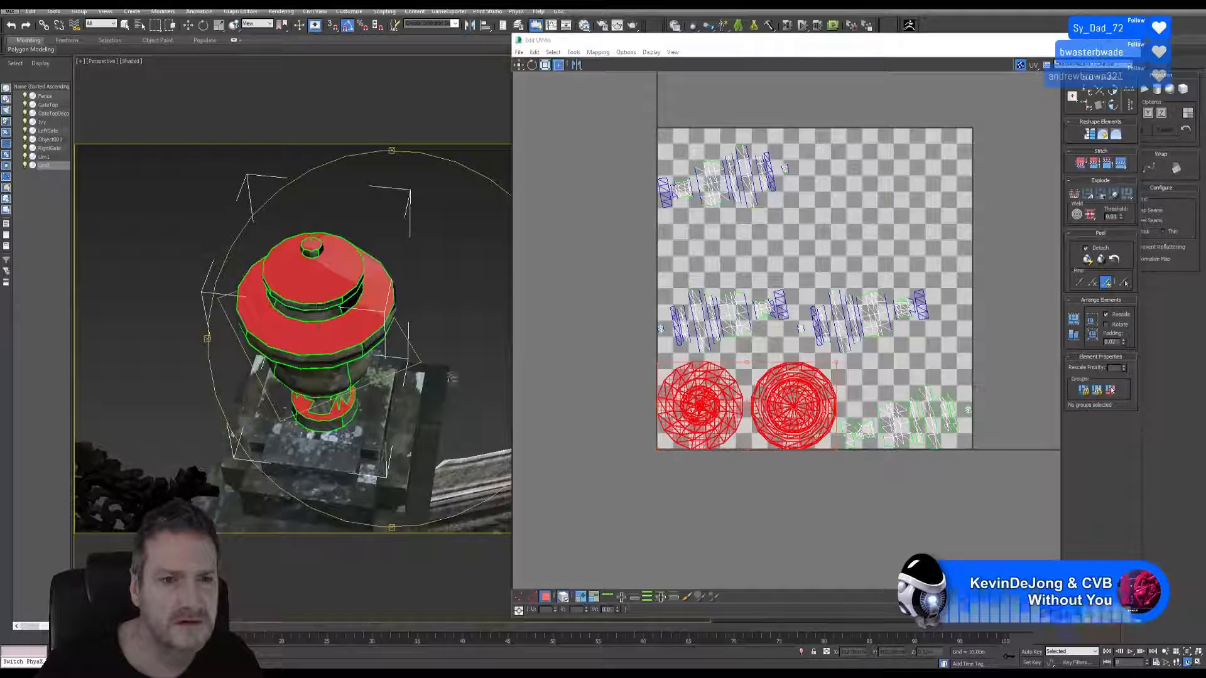
# Step: Select individual polygons on the urn's lid to check where they sit in the circular UV clusters, and undo those selections
pyautogui.click(125, 24)
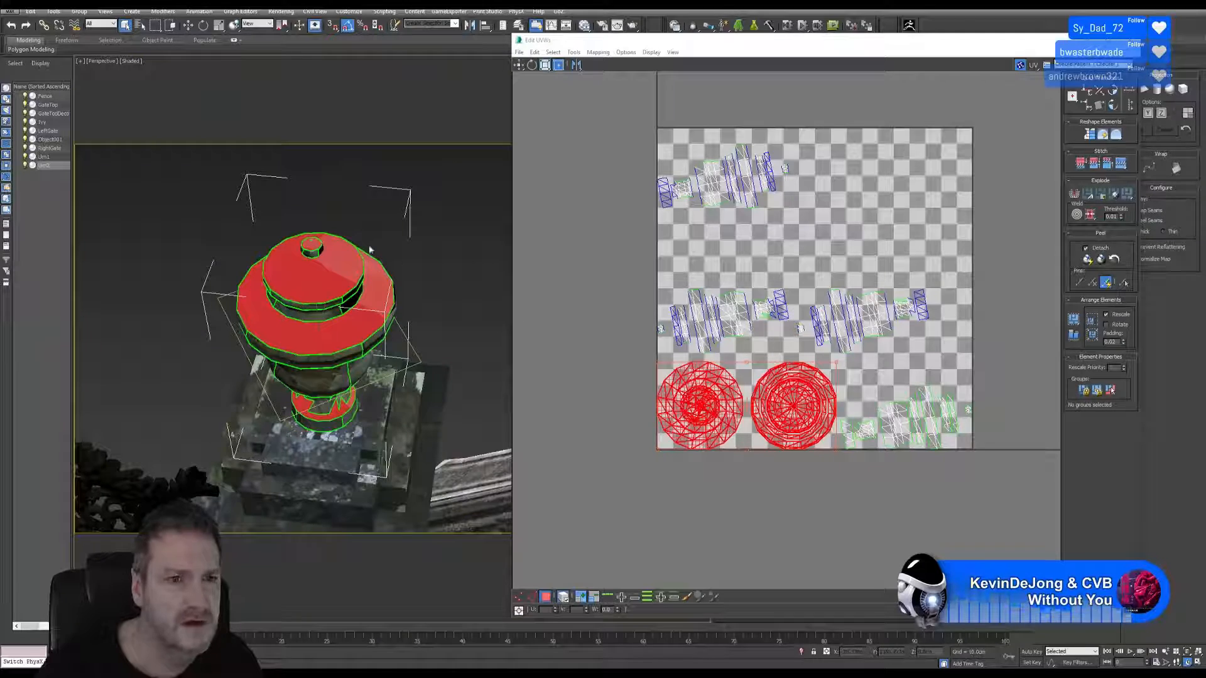
pyautogui.click(412, 249)
pyautogui.click(314, 247)
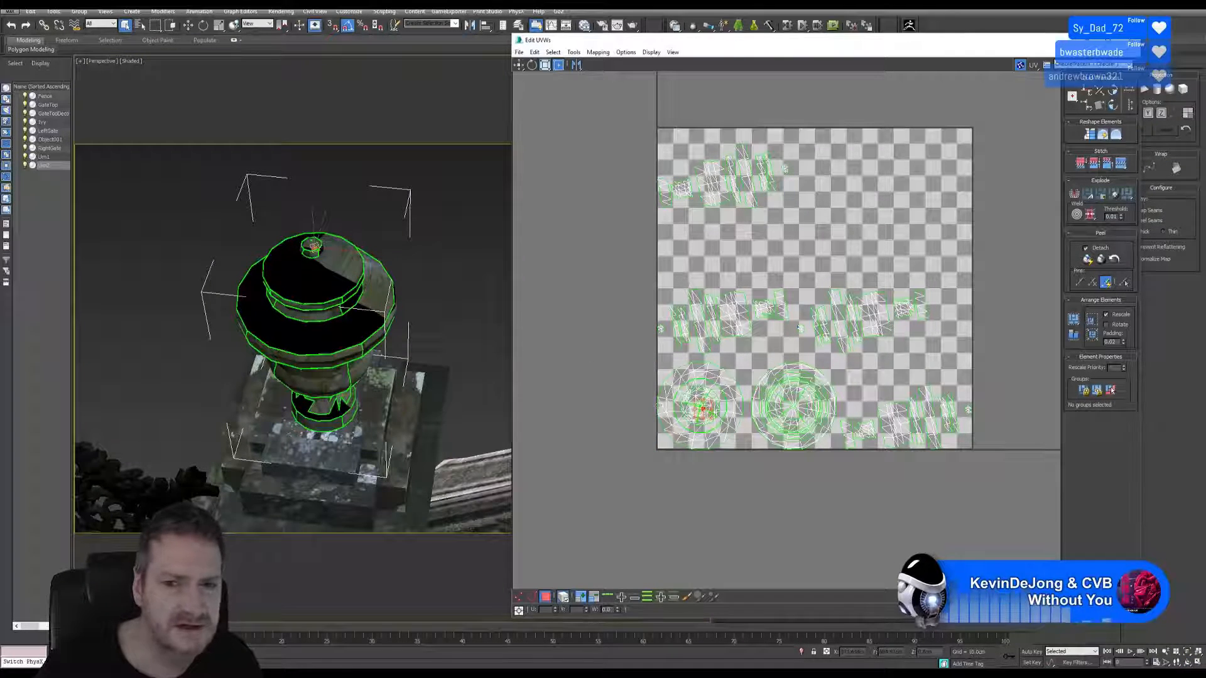
pyautogui.click(329, 269)
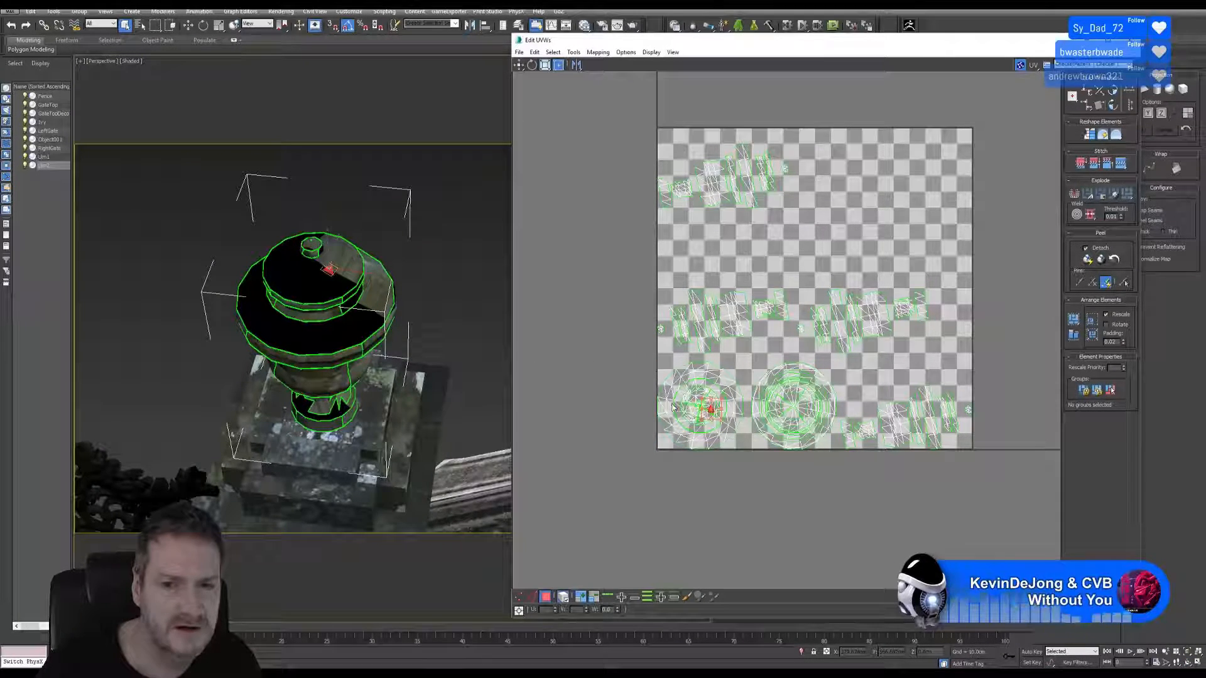
pyautogui.hotkey('ctrl', 'z')
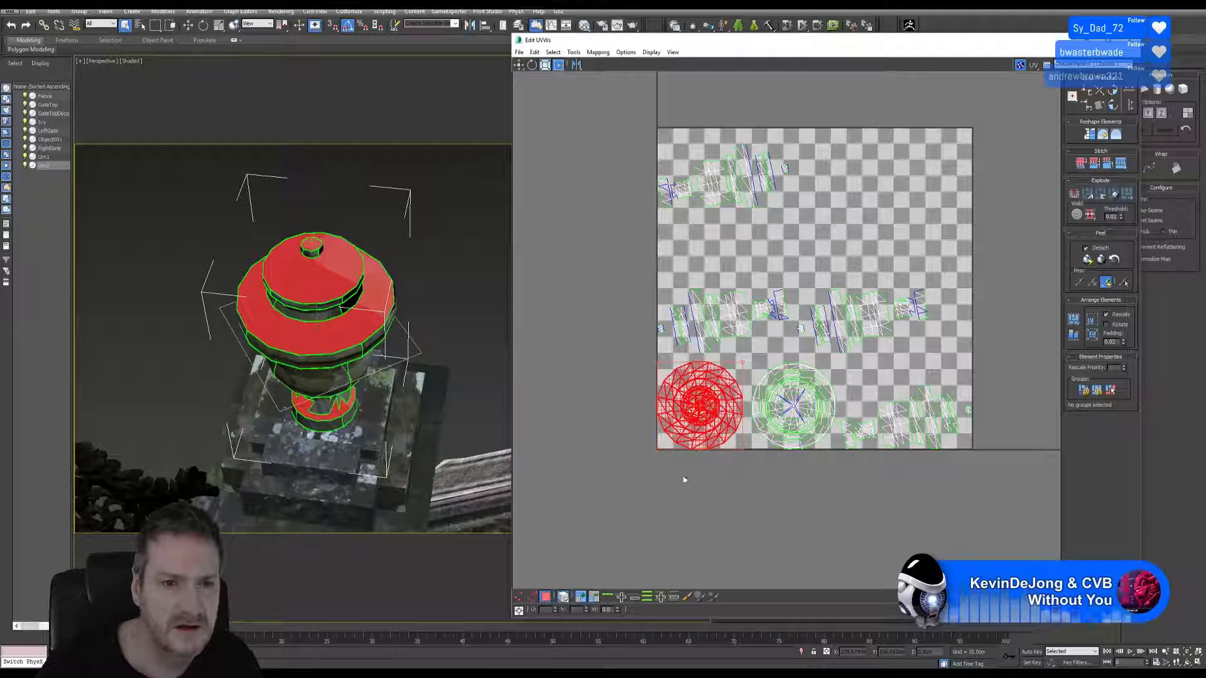
# Step: Move the circular UV cluster of the urn's upward-facing polygons outside the checker tile, beyond its lower-left corner
pyautogui.moveTo(366, 414); pyautogui.dragTo(368, 373, button='middle')
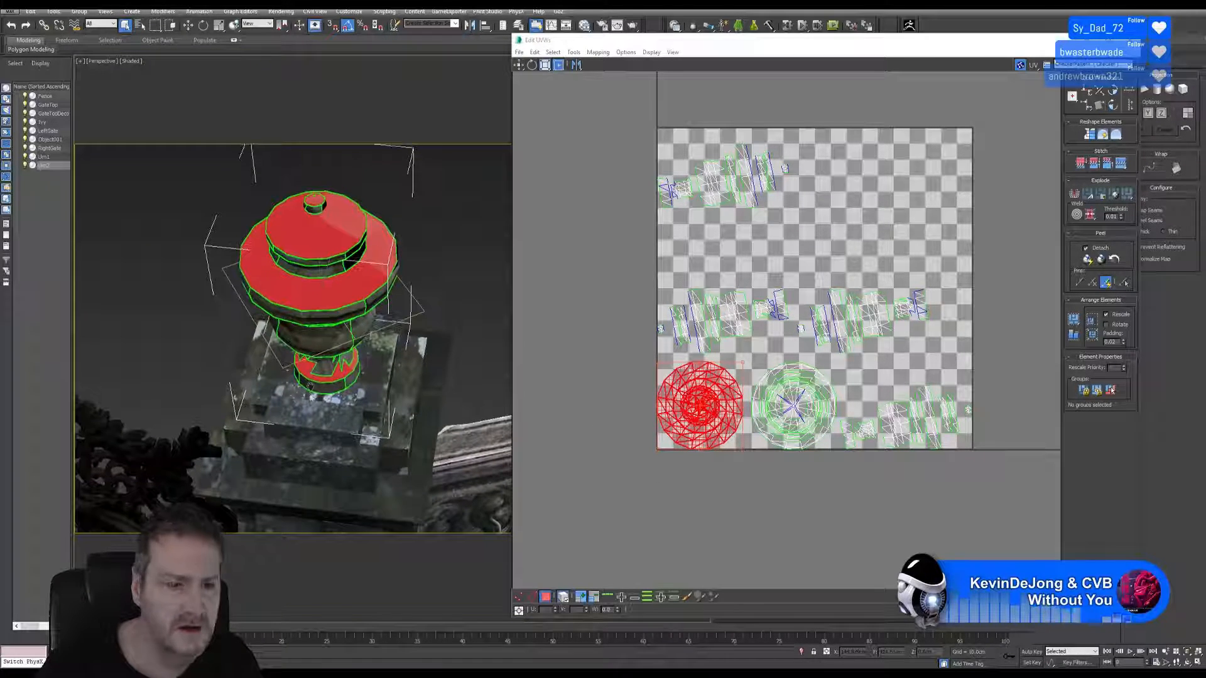
pyautogui.moveTo(711, 413); pyautogui.dragTo(605, 484)
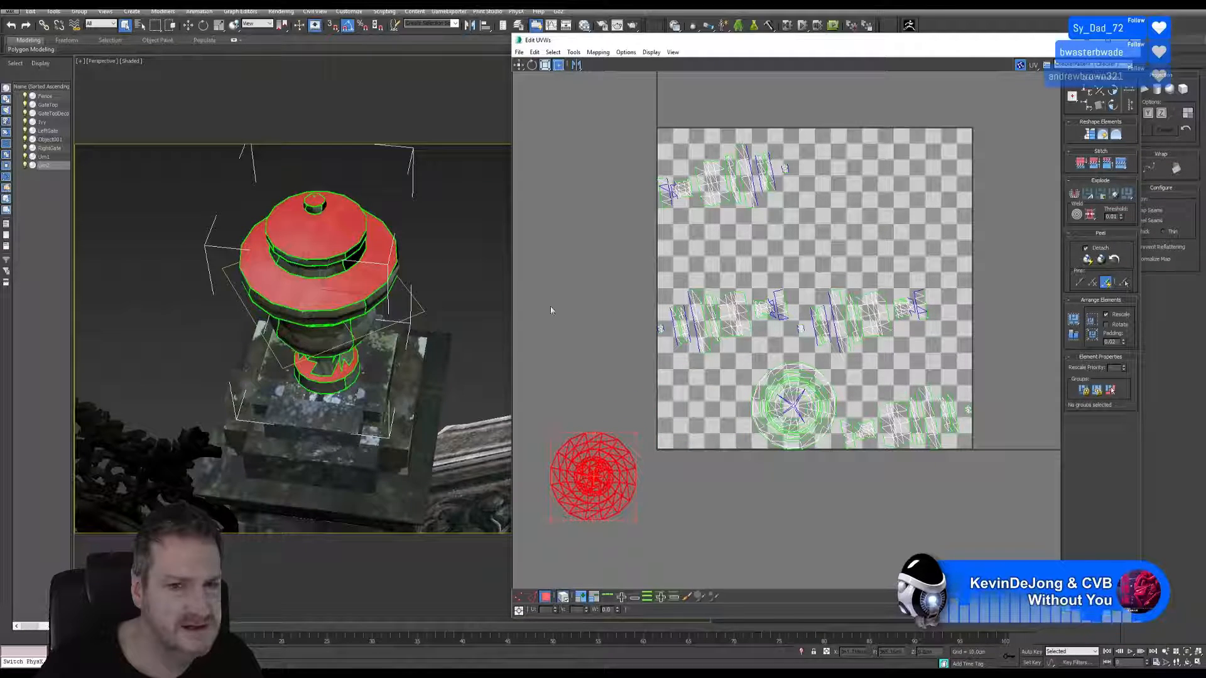
pyautogui.moveTo(367, 354); pyautogui.dragTo(337, 375, button='middle')
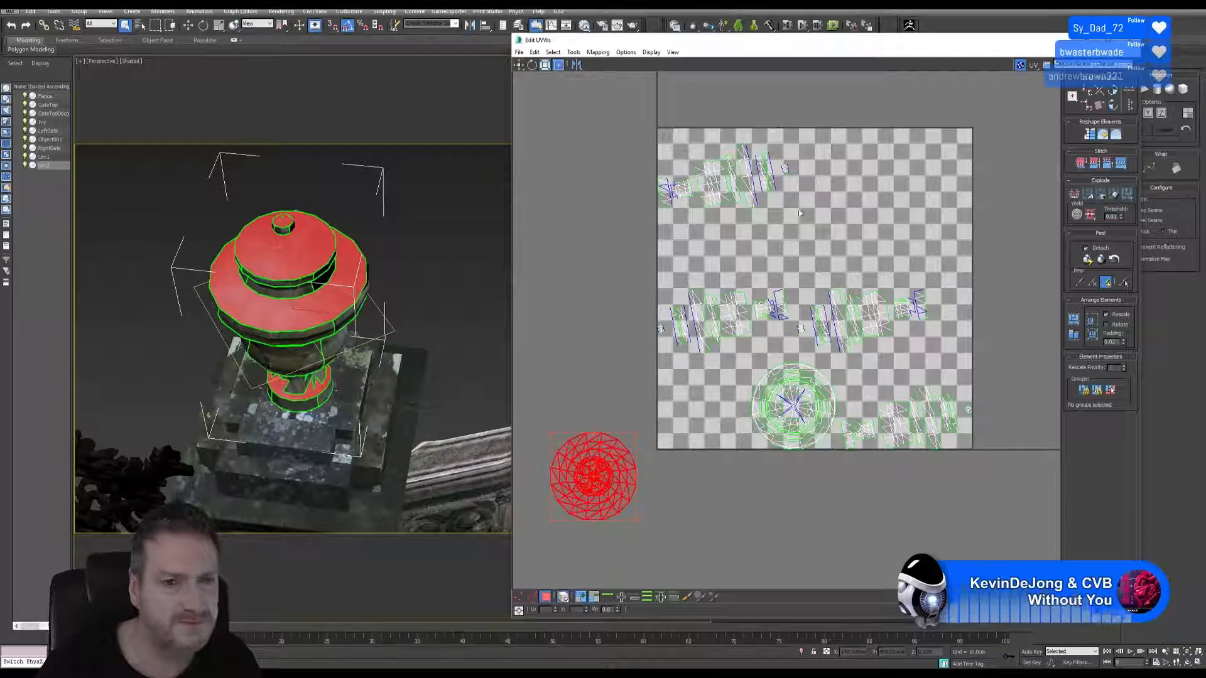
# Step: Close the UV editor and collapse the urn's whole modifier stack to an Editable Poly
pyautogui.click(1133, 40)
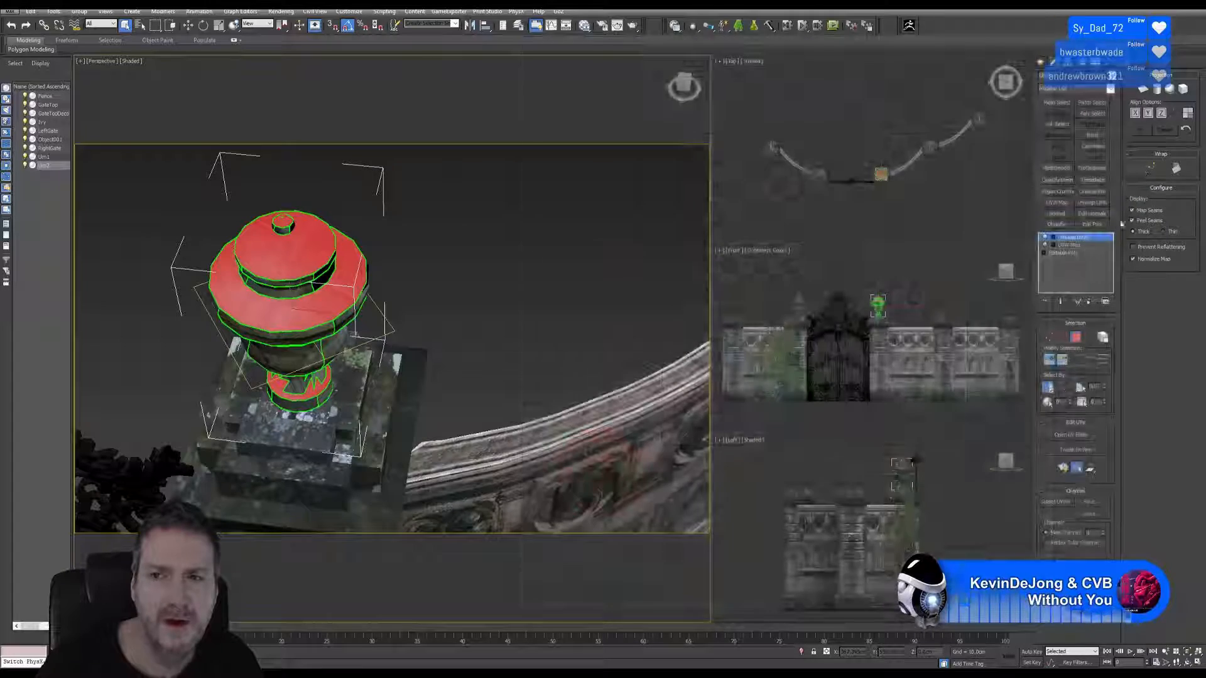
pyautogui.rightClick(1071, 240)
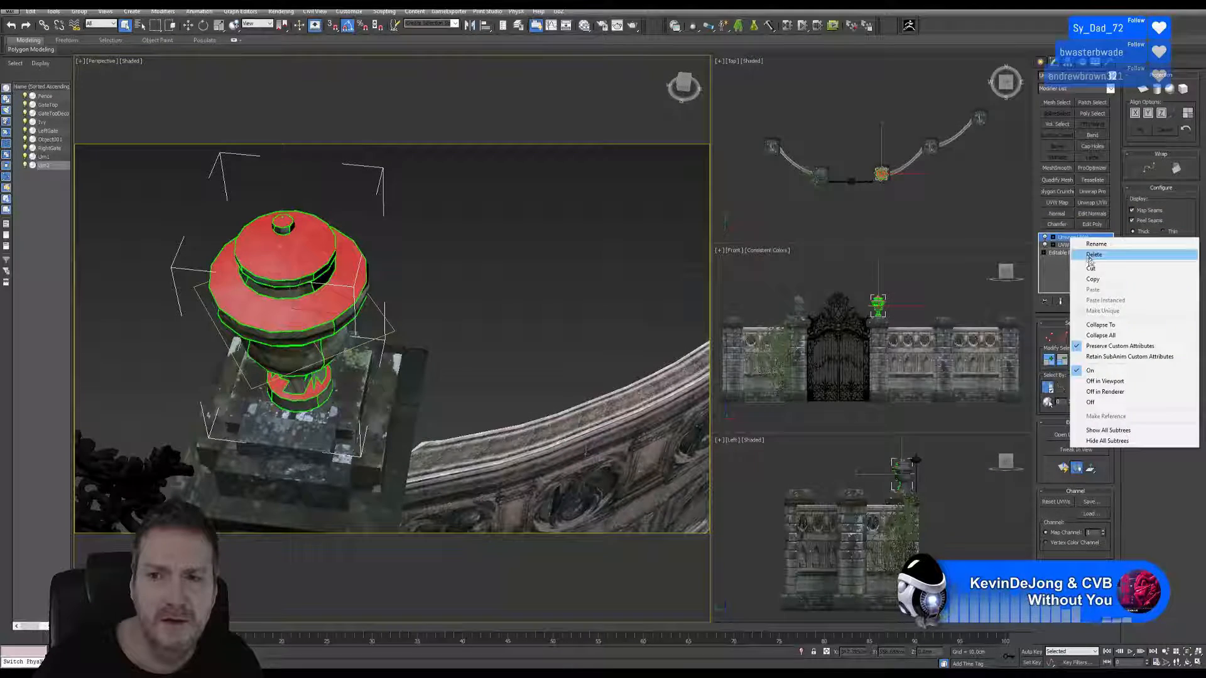
pyautogui.click(1100, 335)
pyautogui.click(647, 368)
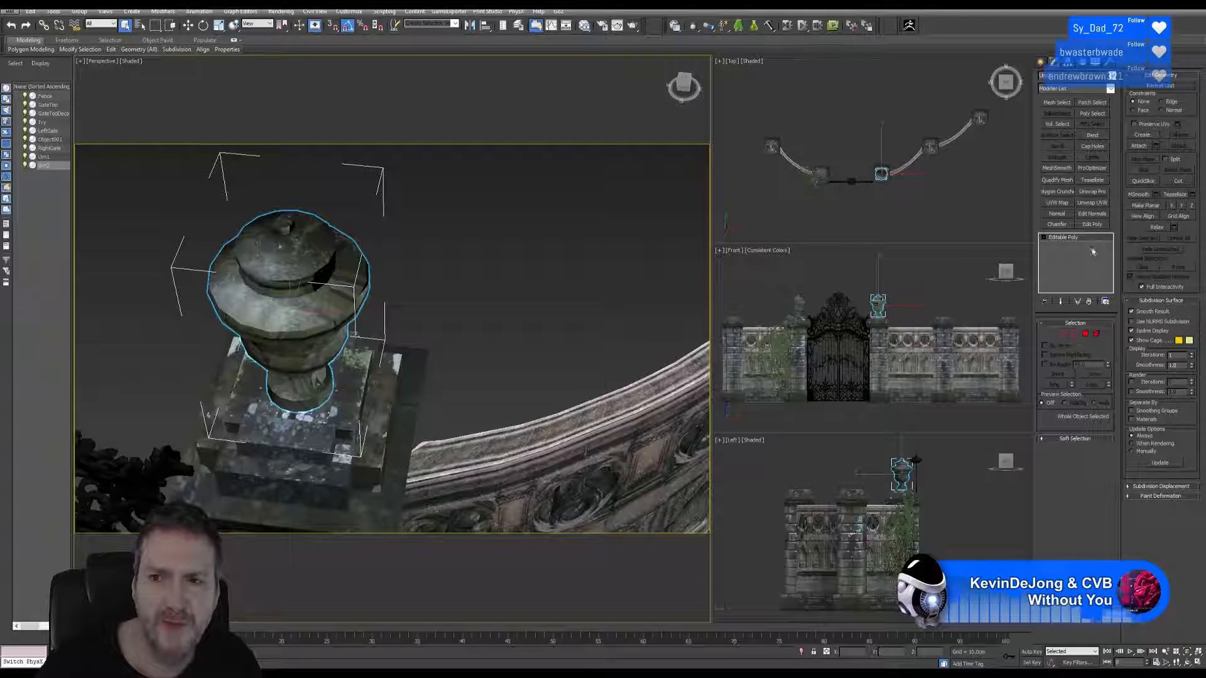
# Step: Select all of the urn's polygons from the wide rim down to the foot, and check the selection from several sides
pyautogui.moveTo(496, 319); pyautogui.dragTo(502, 302, button='middle')
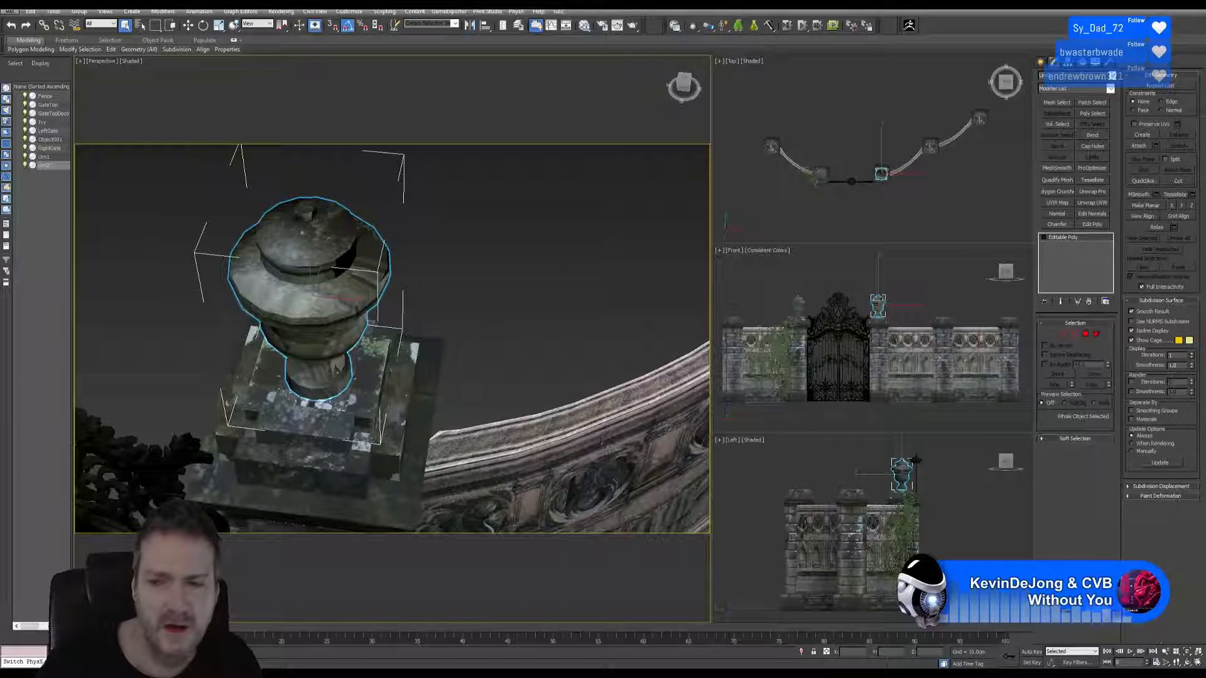
pyautogui.keyDown('alt'); pyautogui.moveTo(465, 364); pyautogui.dragTo(447, 328, button='middle'); pyautogui.keyUp('alt')
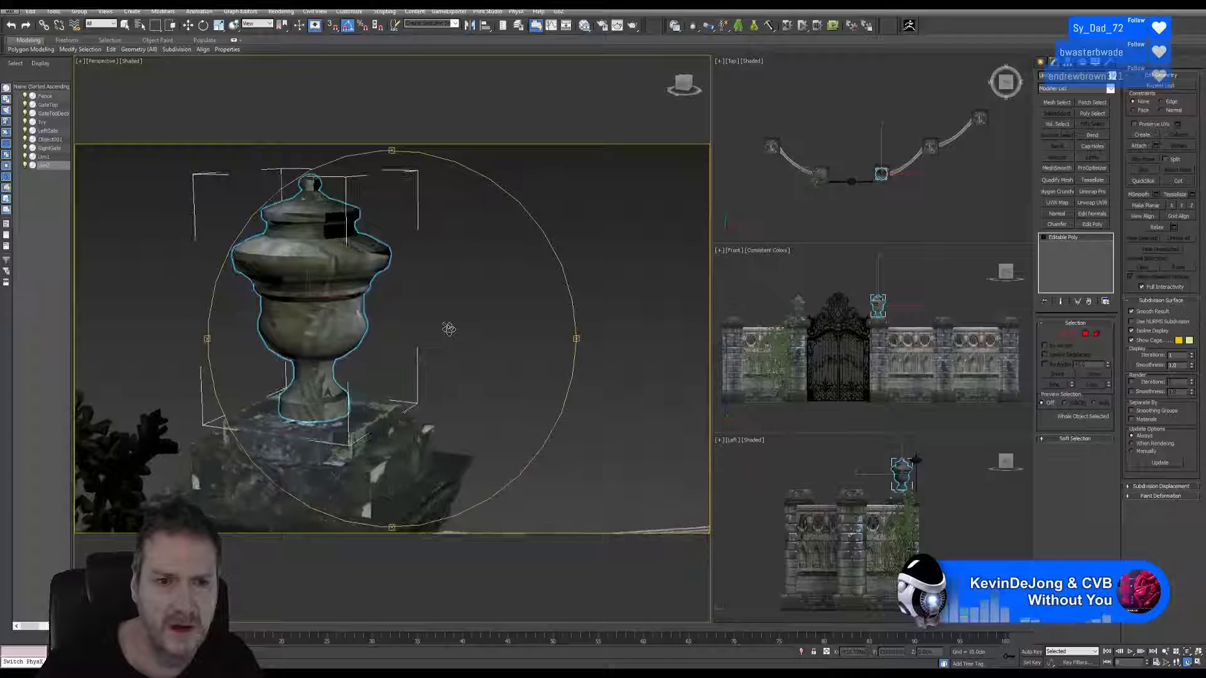
pyautogui.click(1085, 333)
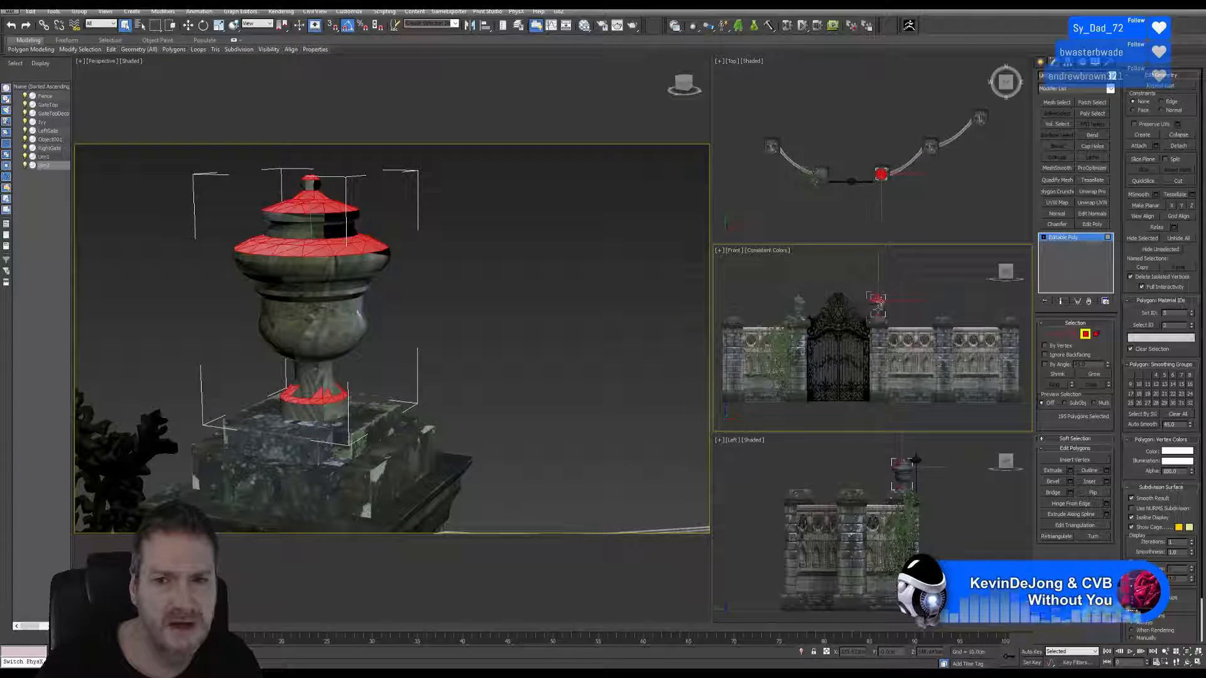
pyautogui.scroll(4, 892, 314)
pyautogui.scroll(6, 889, 311)
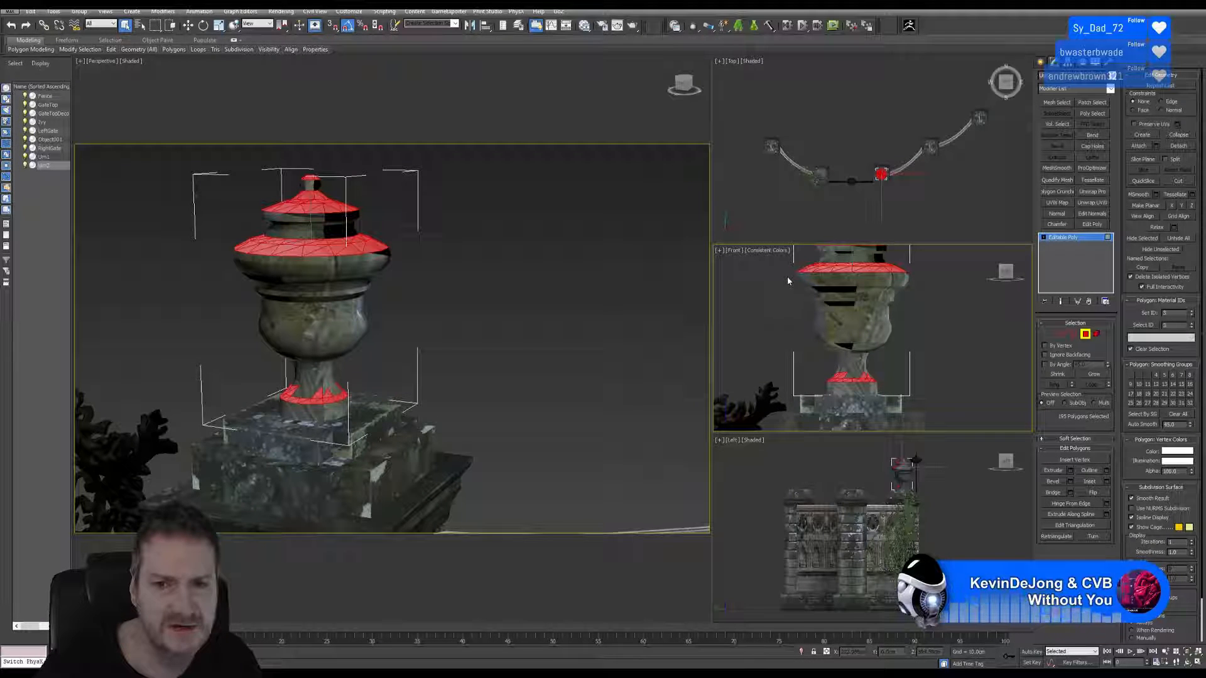
pyautogui.moveTo(786, 277); pyautogui.dragTo(923, 393)
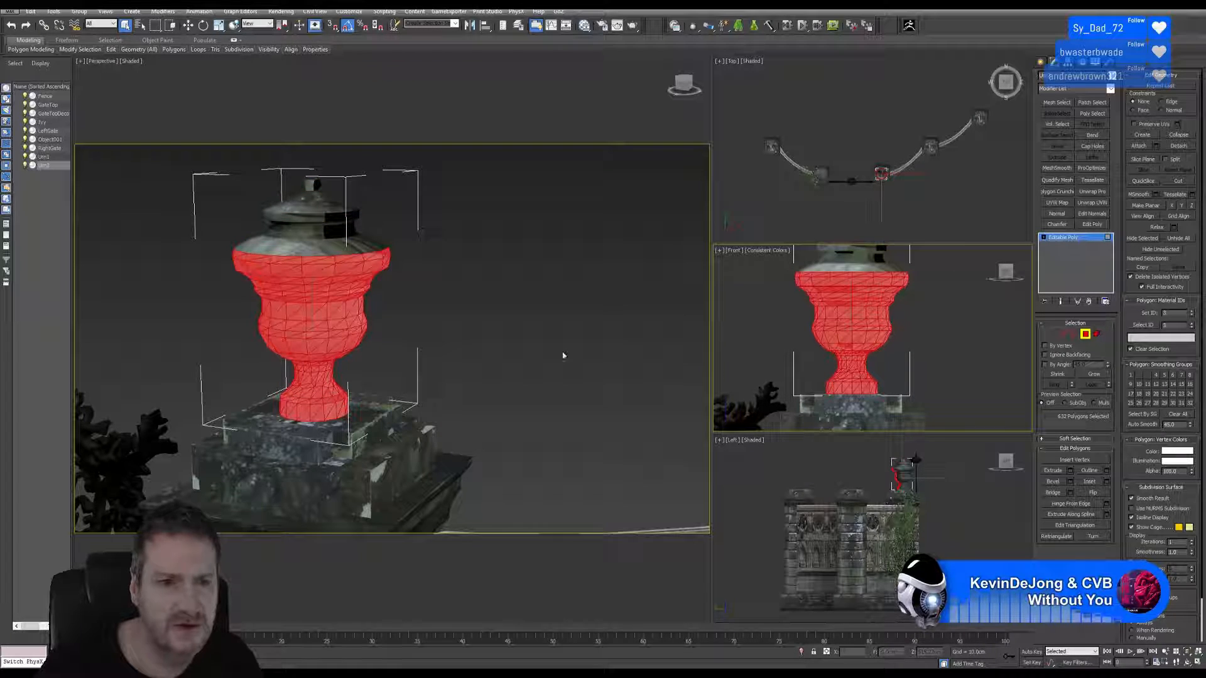
pyautogui.keyDown('alt'); pyautogui.moveTo(566, 353); pyautogui.dragTo(527, 318, button='middle'); pyautogui.keyUp('alt')
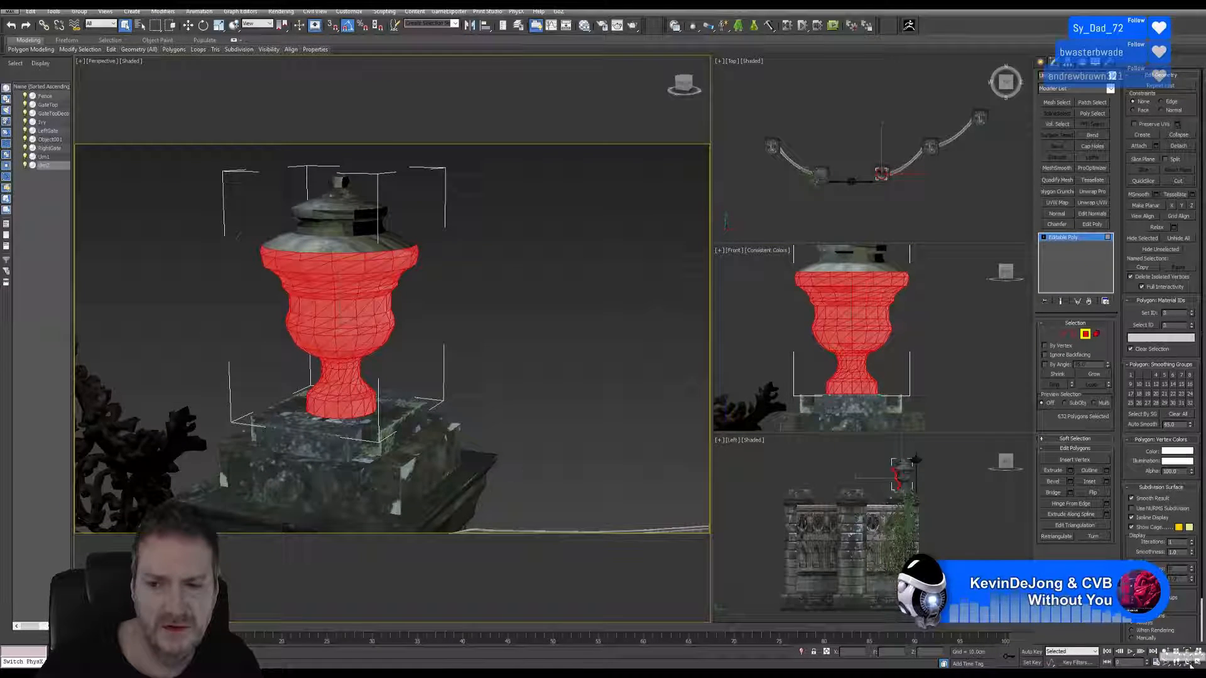
pyautogui.press('e')
pyautogui.moveTo(398, 353)
pyautogui.mouseDown()
pyautogui.moveTo(517, 347)
pyautogui.moveTo(397, 342)
pyautogui.mouseUp()
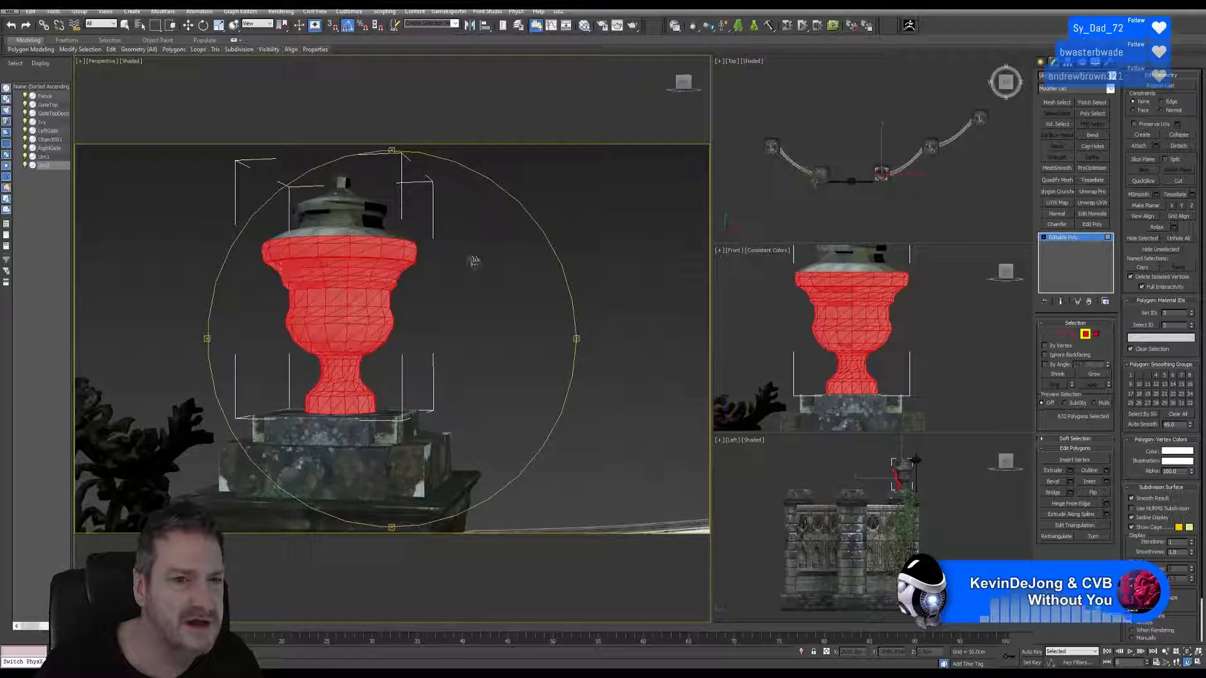
pyautogui.moveTo(409, 317)
pyautogui.keyDown('alt'); pyautogui.mouseDown(button='middle')
pyautogui.moveTo(527, 347)
pyautogui.moveTo(473, 341)
pyautogui.mouseUp(button='middle'); pyautogui.keyUp('alt')
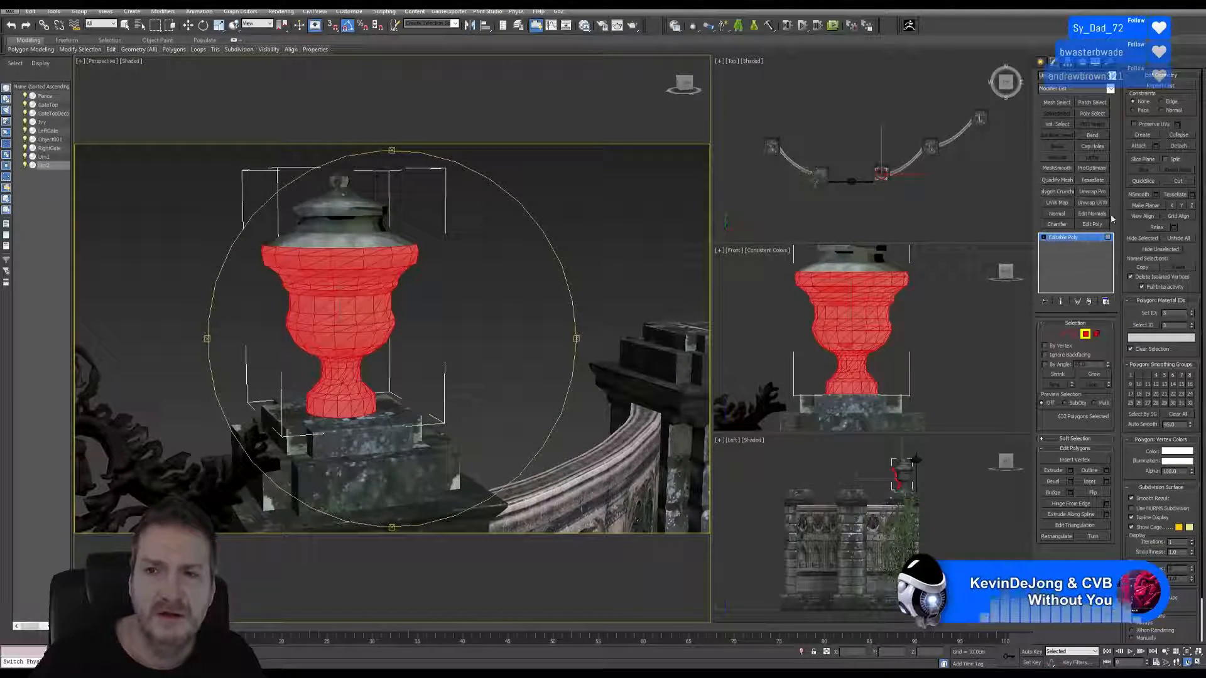
# Step: Apply a UVW Map with Cylindrical mapping to the selected body polygons, align it to the X axis and fit it to them
pyautogui.click(1066, 204)
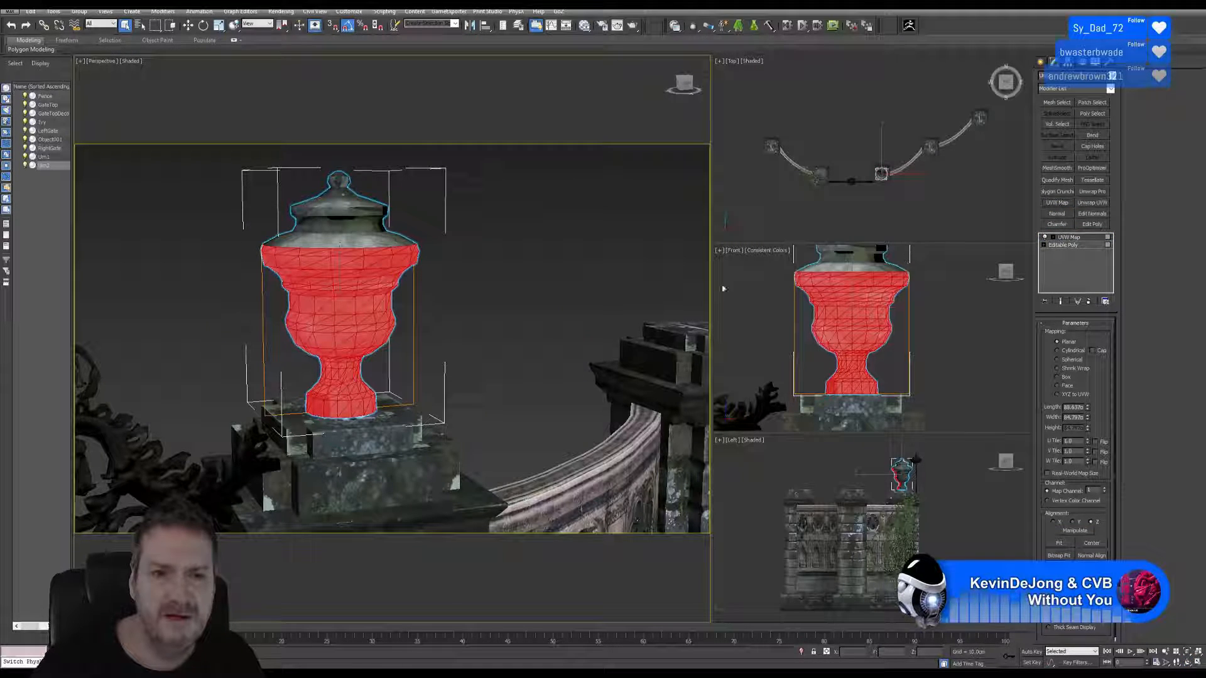
pyautogui.click(1072, 350)
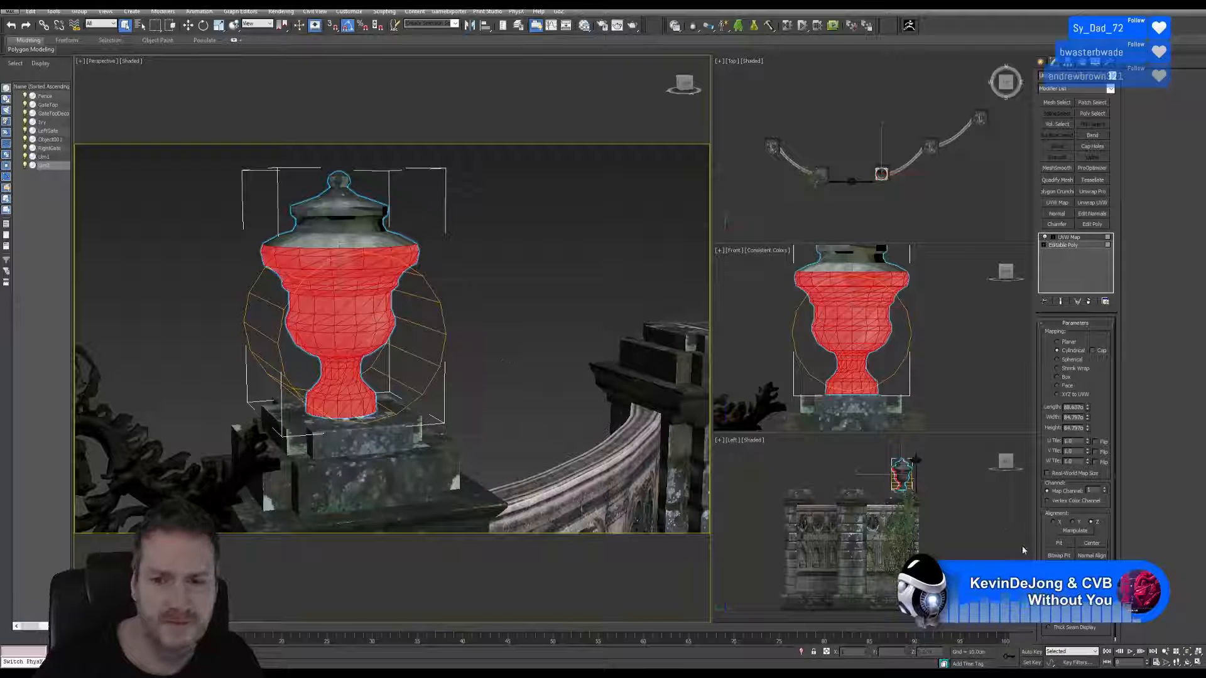
pyautogui.click(1053, 522)
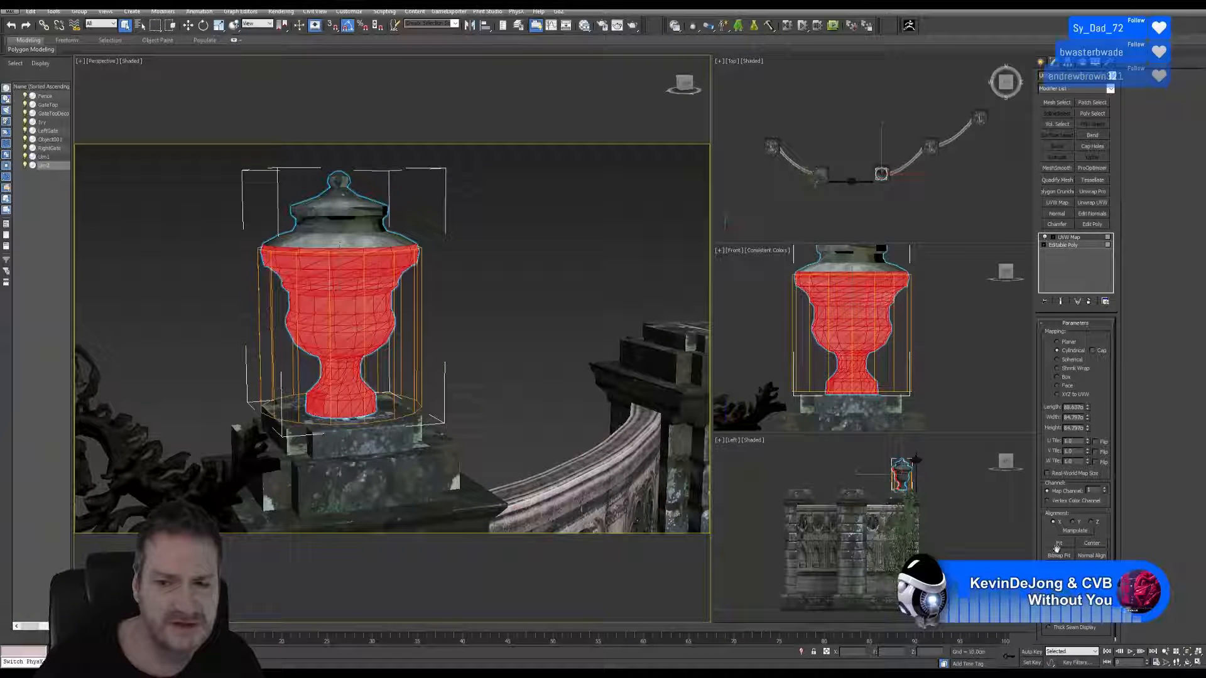
pyautogui.click(1057, 544)
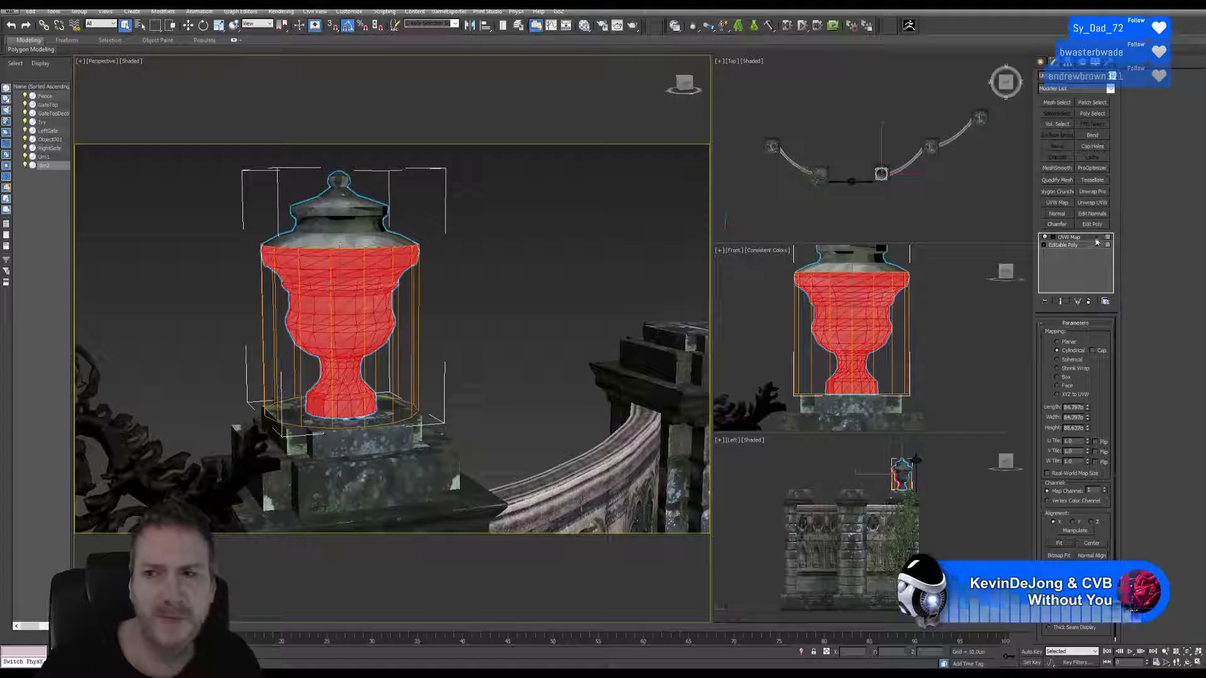
# Step: Add an Unwrap UVW modifier and move all the cylindrical body UVs outside the checker tile, beyond its upper-right corner
pyautogui.click(1092, 203)
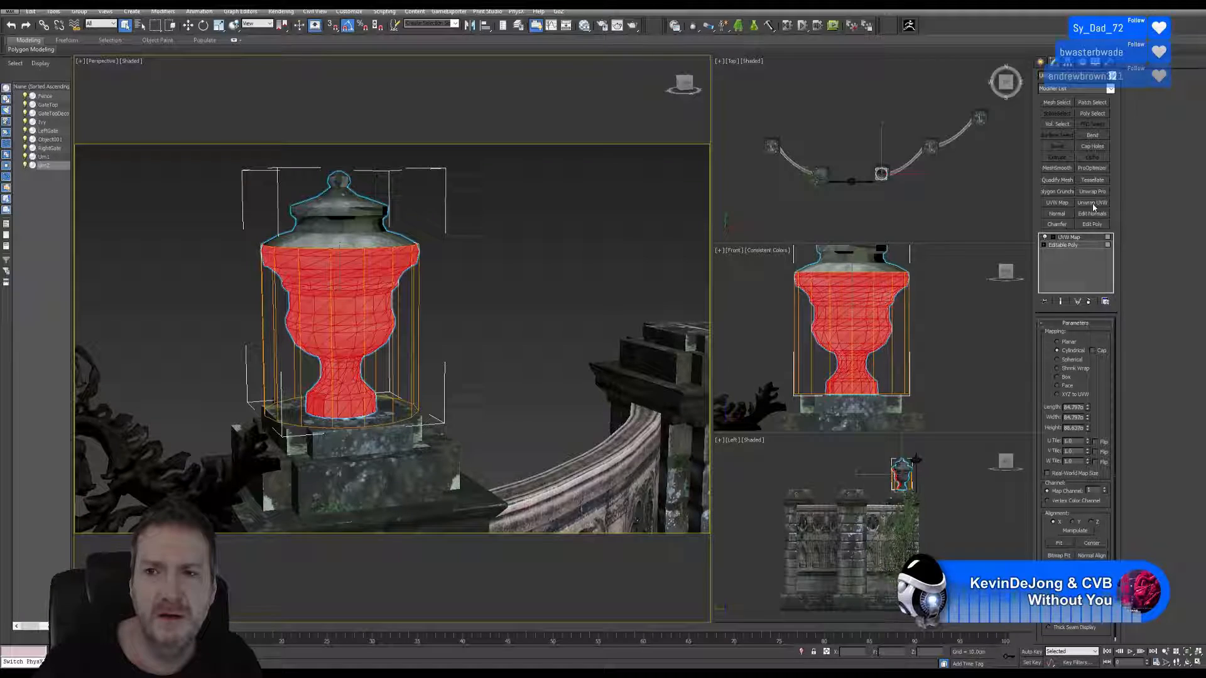
pyautogui.click(1075, 435)
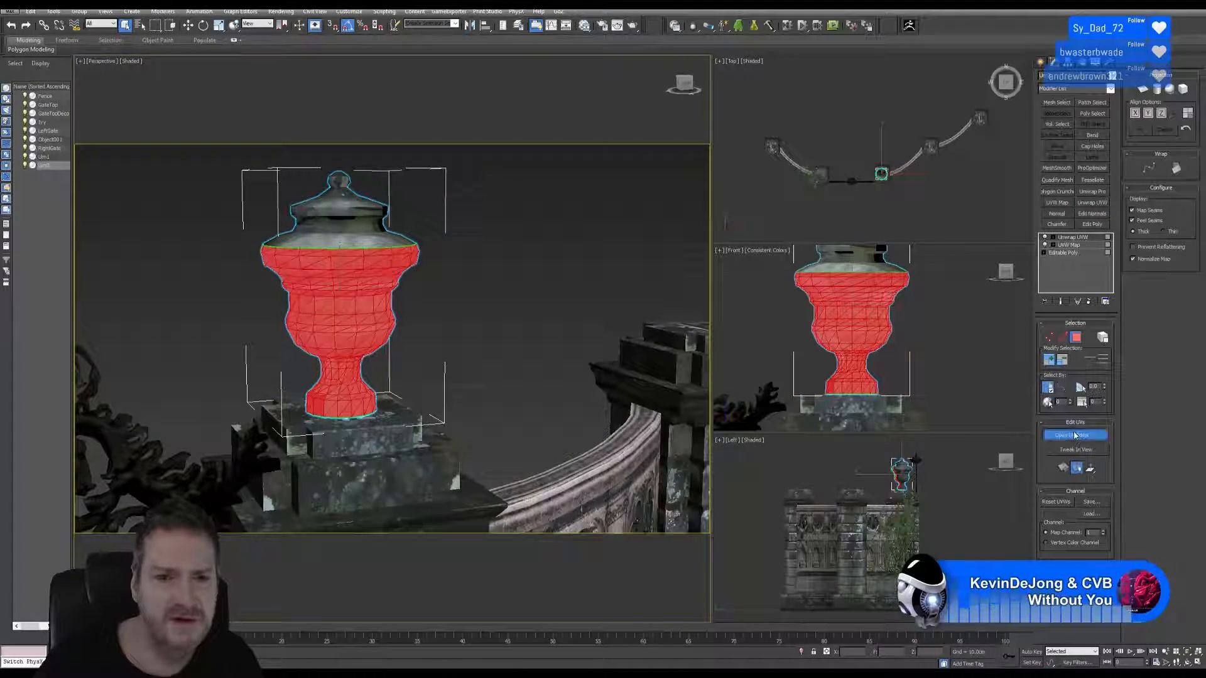
pyautogui.scroll(-5, 760, 354)
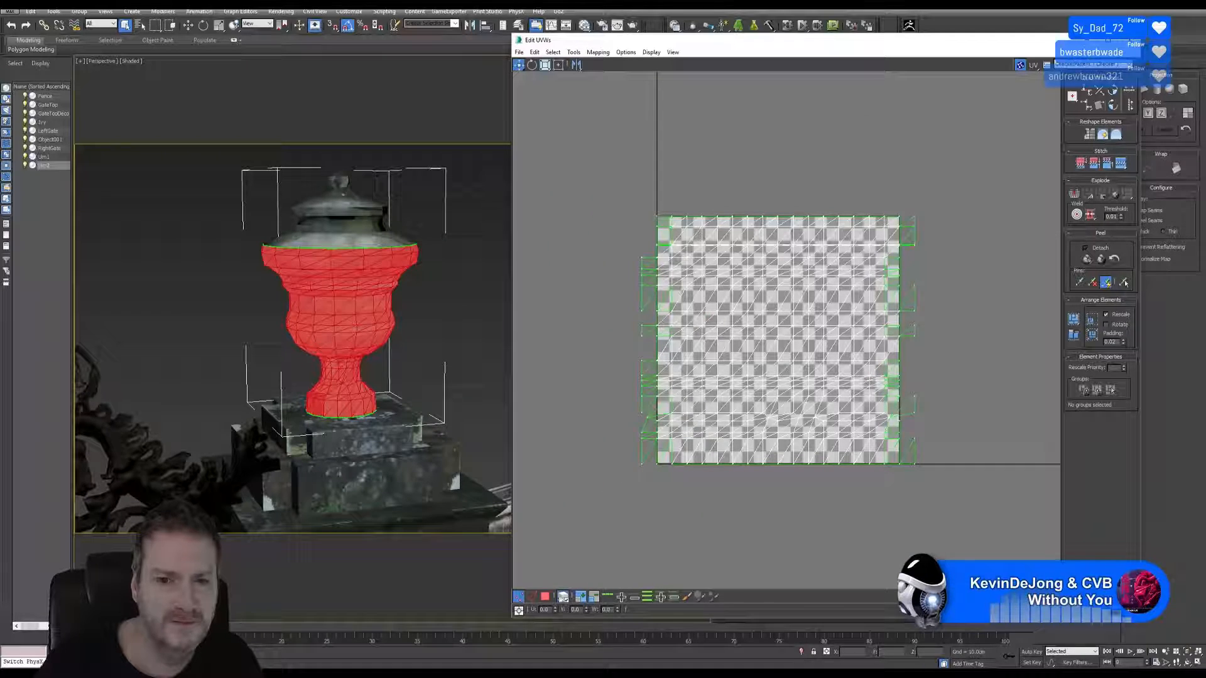
pyautogui.click(545, 596)
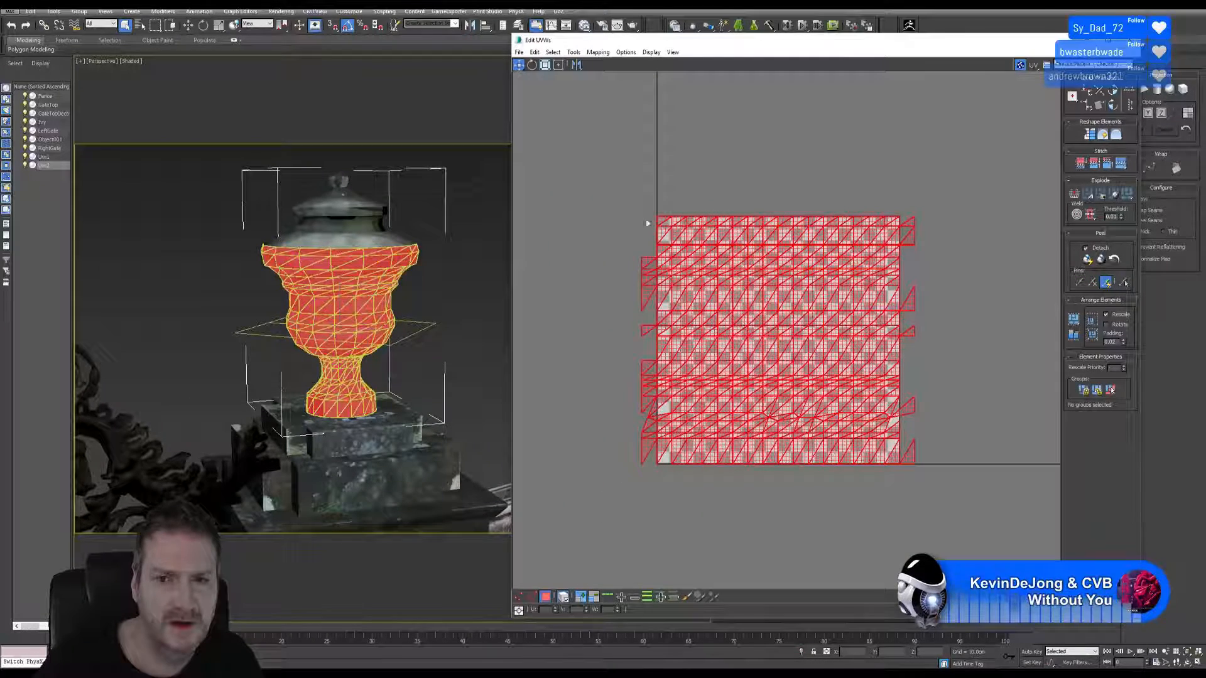
pyautogui.click(546, 64)
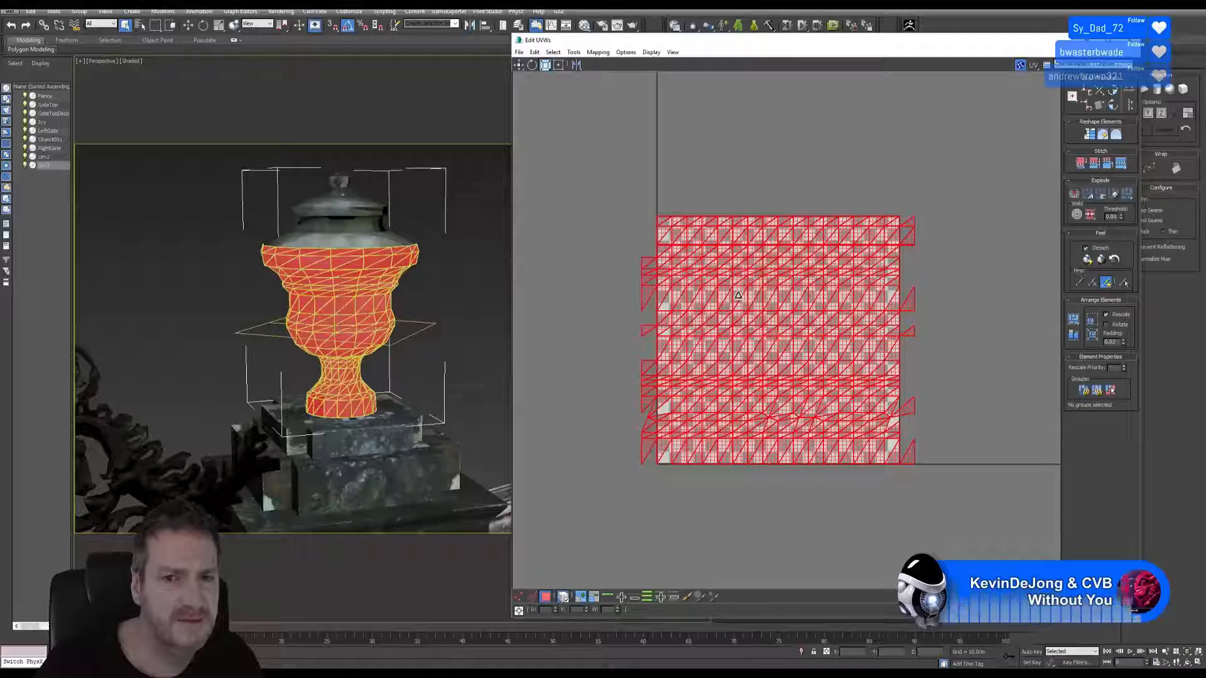
pyautogui.moveTo(738, 295); pyautogui.dragTo(999, 116)
pyautogui.click(519, 64)
# Step: Close the UV editor and collapse the UVW Map and Unwrap UVW modifiers into the Editable Poly
pyautogui.click(1129, 40)
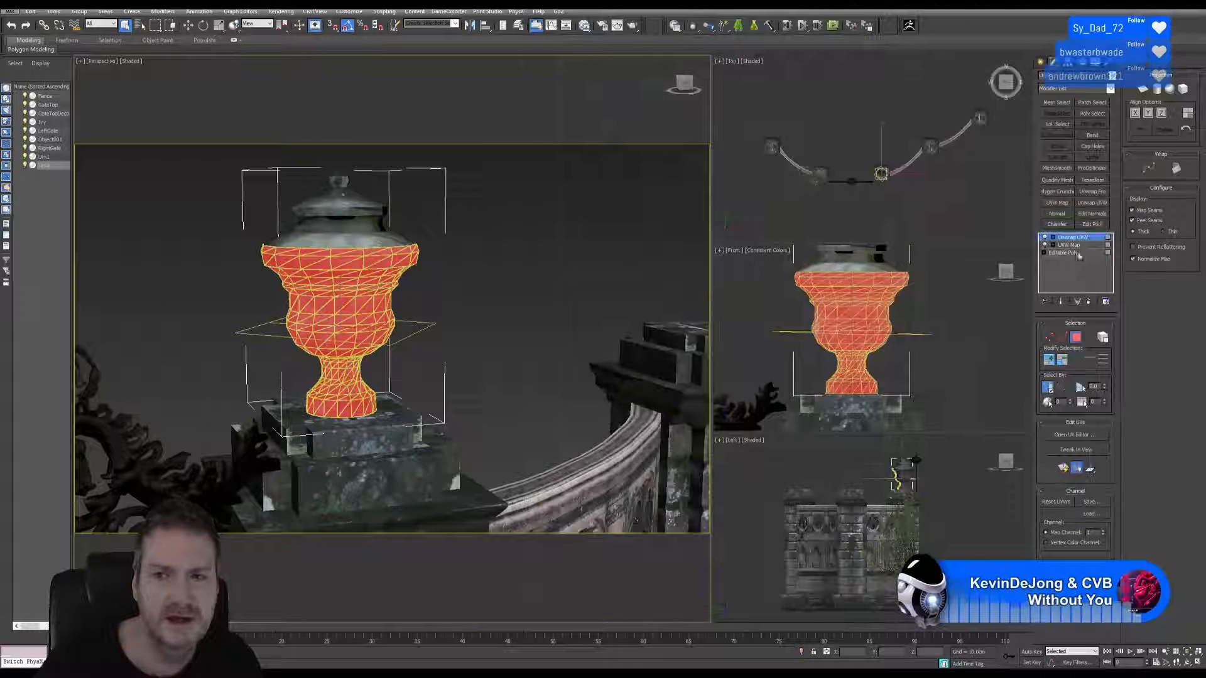
pyautogui.rightClick(1069, 238)
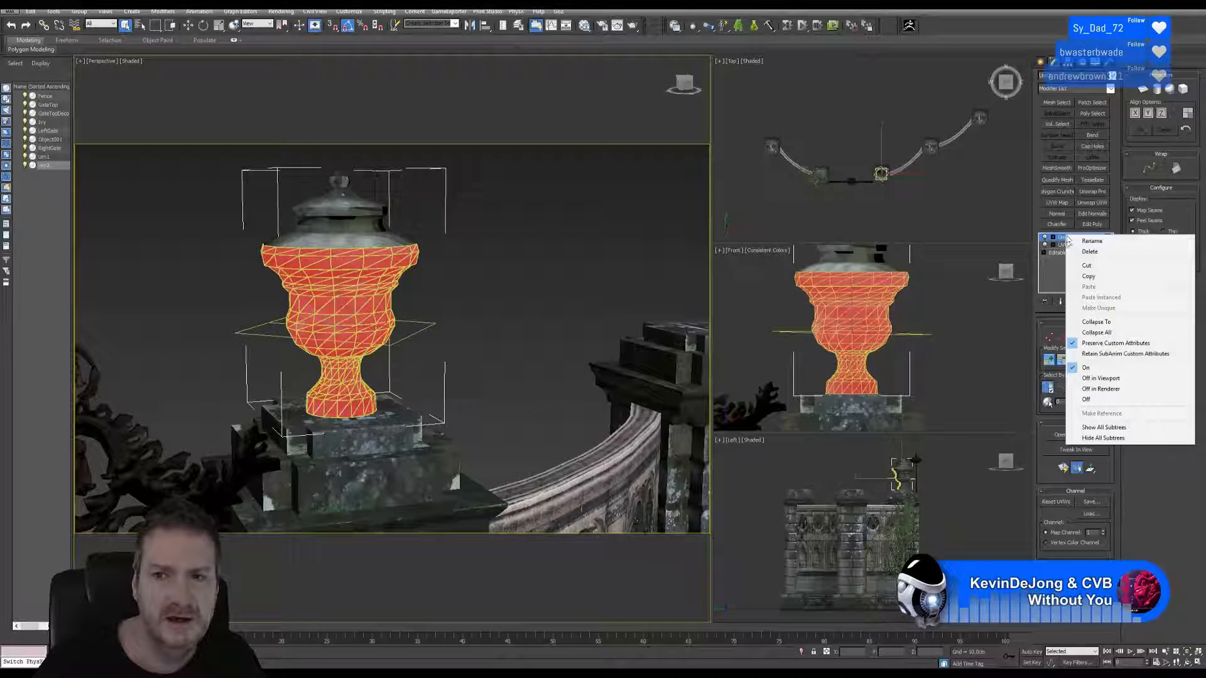
pyautogui.click(1102, 335)
pyautogui.click(648, 367)
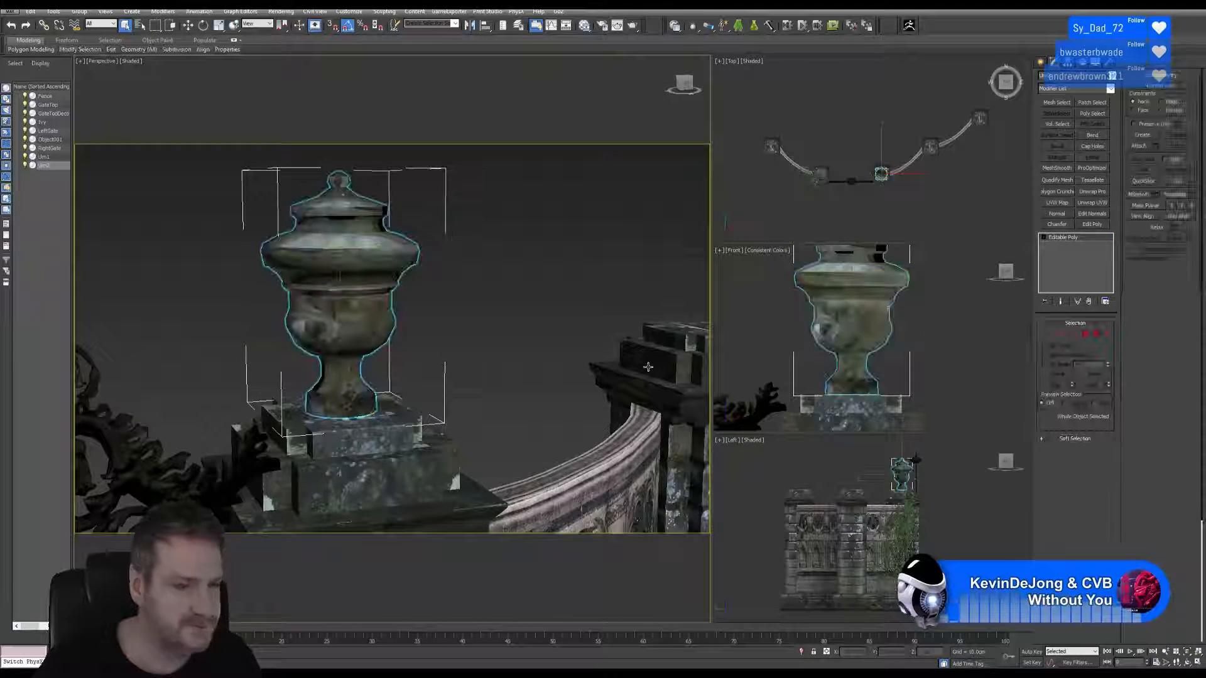
# Step: Add Unwrap UVW to the whole urn and select the UV vertices left inside the tile to see which lid faces they cover
pyautogui.click(1091, 204)
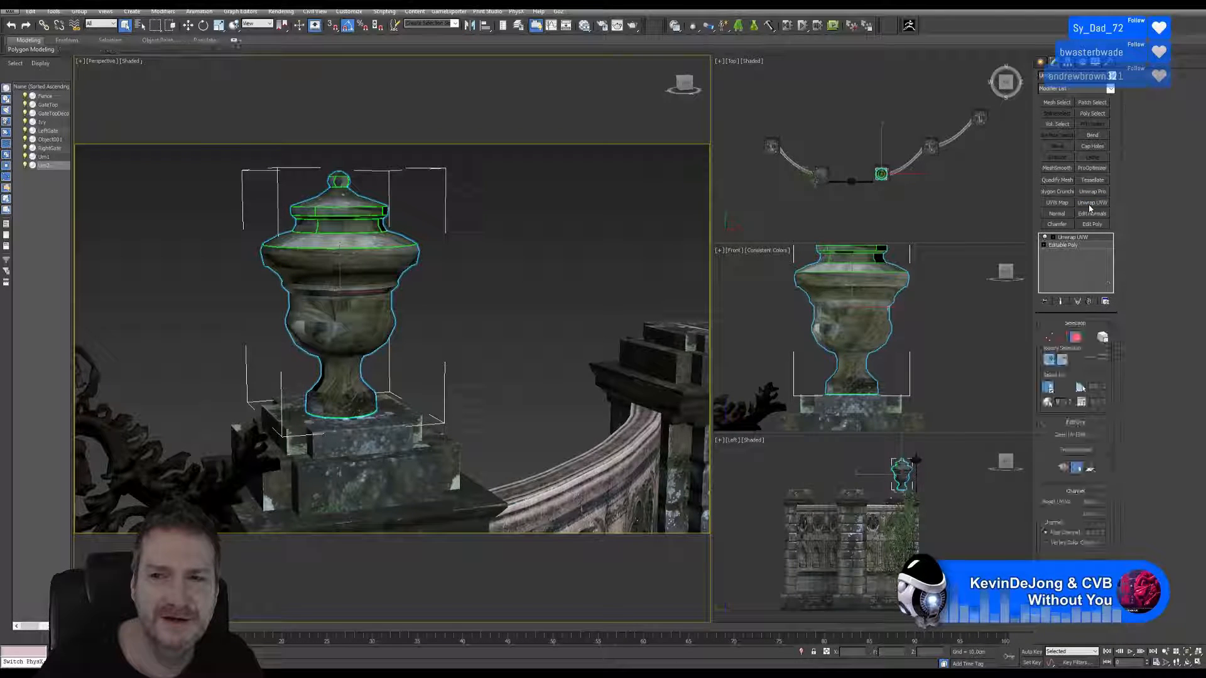
pyautogui.click(1075, 436)
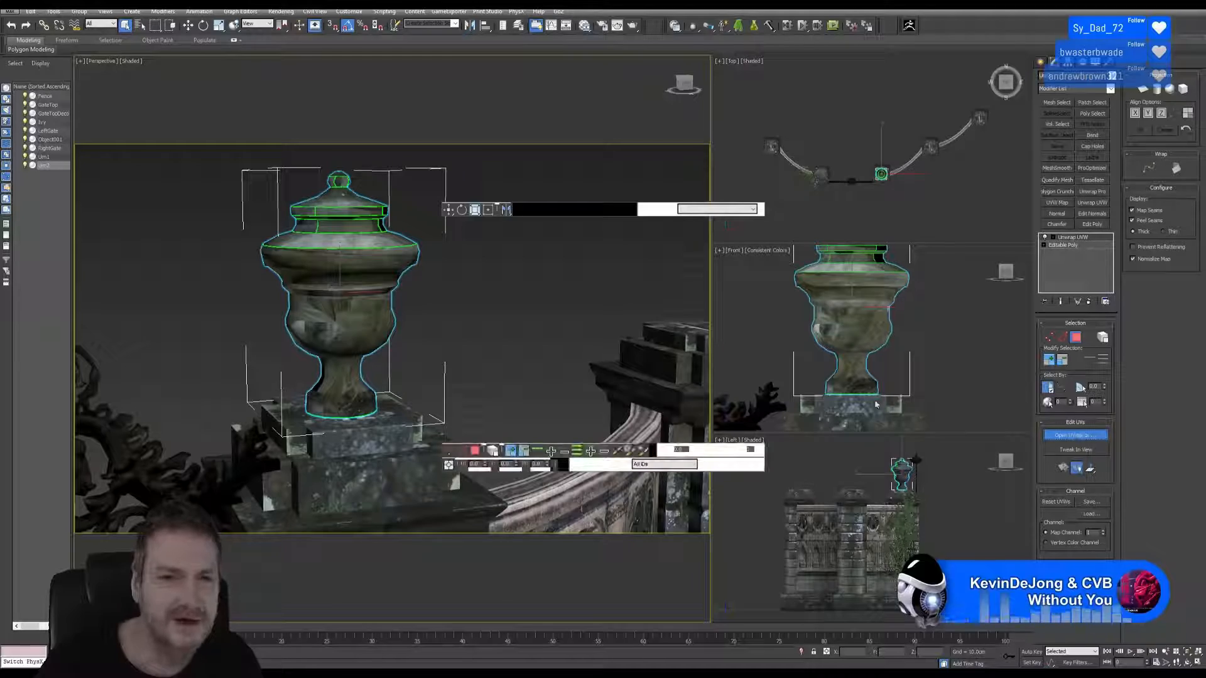
pyautogui.scroll(-4, 772, 364)
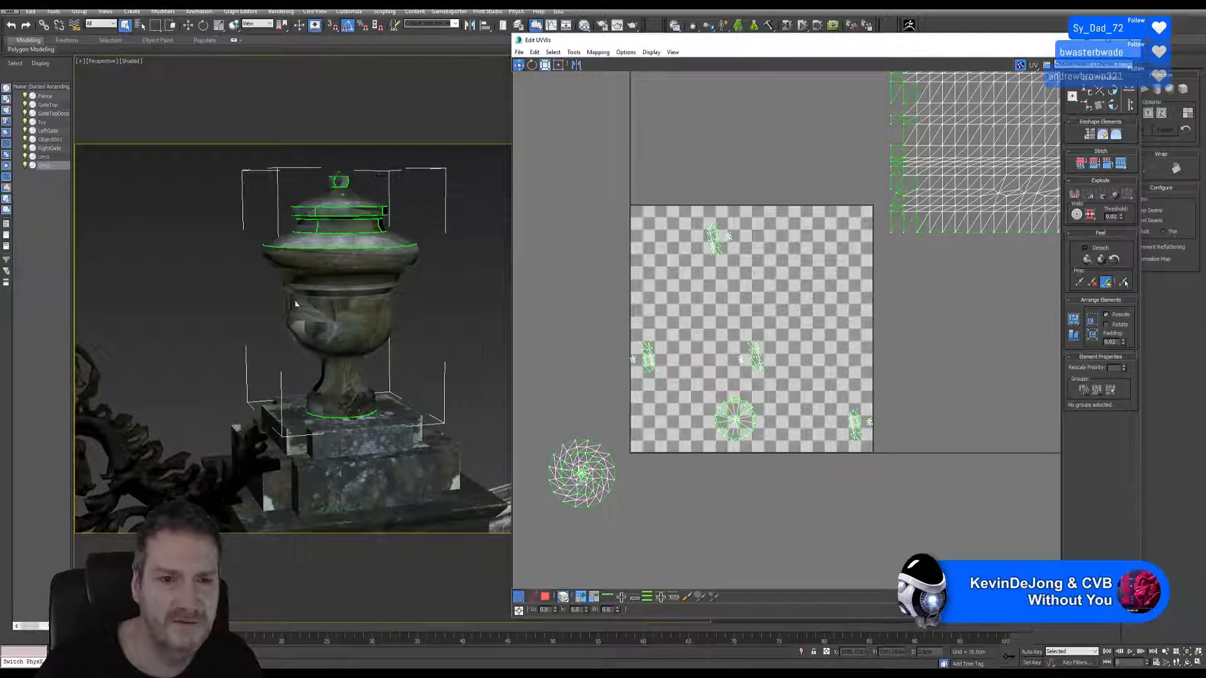
pyautogui.moveTo(712, 309); pyautogui.dragTo(874, 454)
pyautogui.moveTo(358, 270); pyautogui.dragTo(343, 345, button='middle')
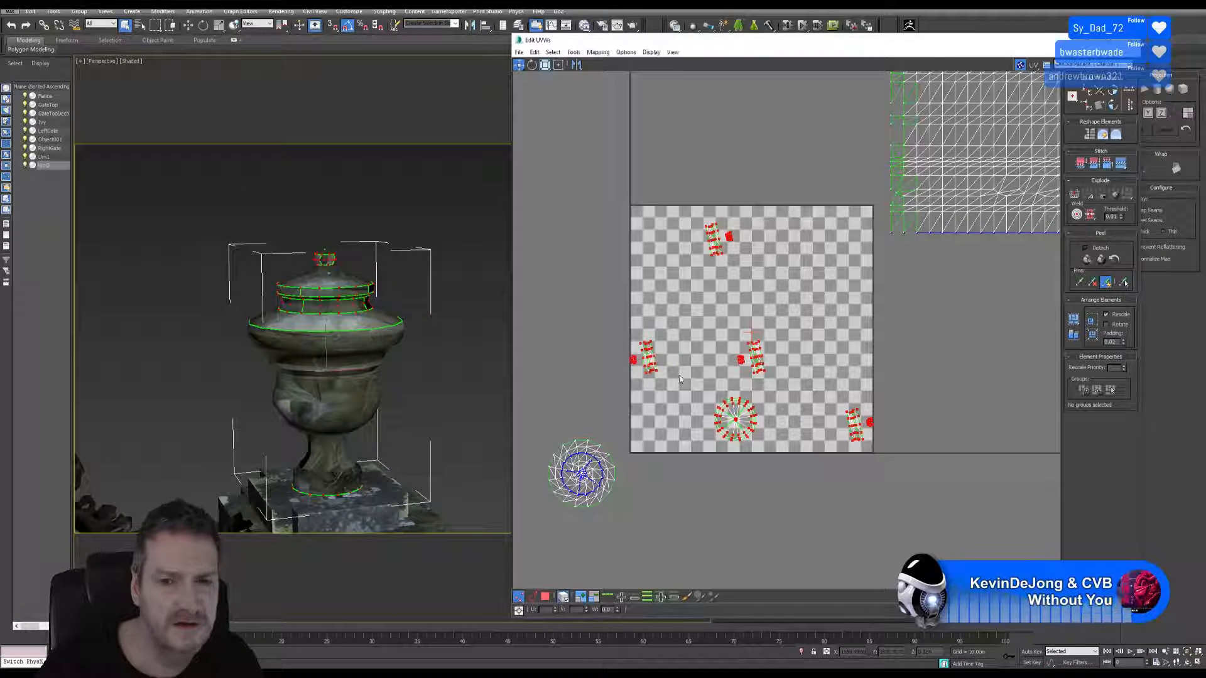
pyautogui.scroll(3, 324, 301)
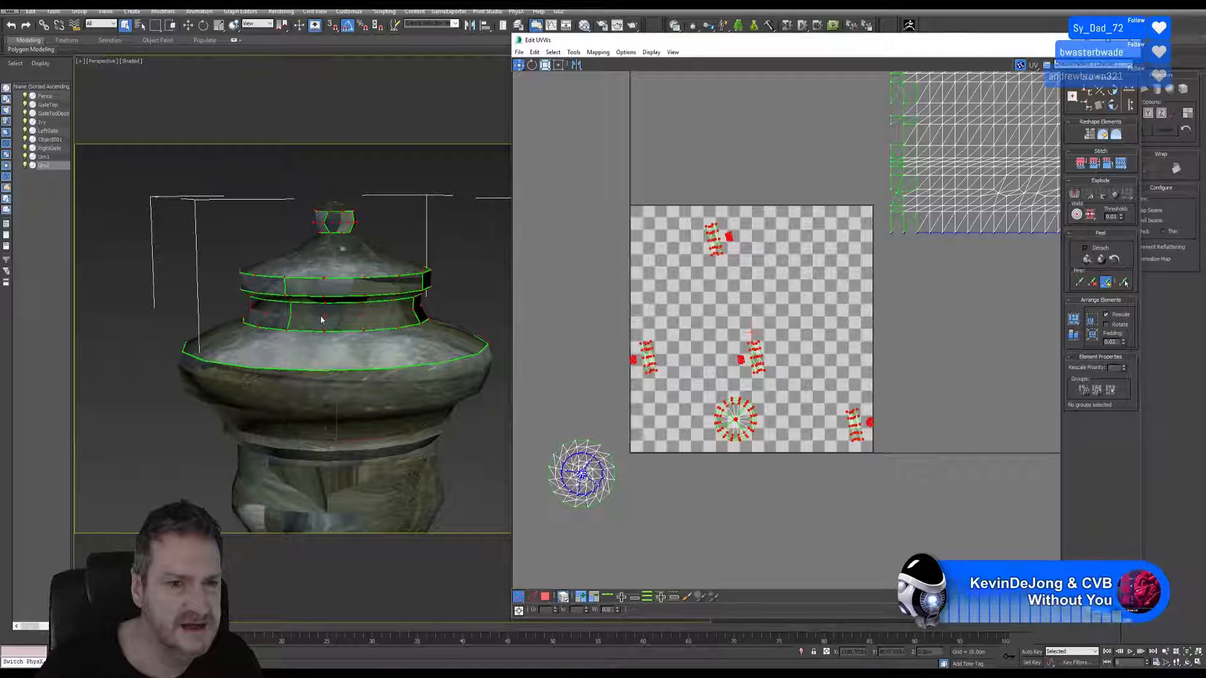
# Step: Select the UV clusters one by one, switching to faces, to examine which parts of the urn's body and lid each covers
pyautogui.moveTo(321, 320)
pyautogui.mouseDown(button='middle')
pyautogui.moveTo(275, 192)
pyautogui.moveTo(307, 302)
pyautogui.mouseUp(button='middle')
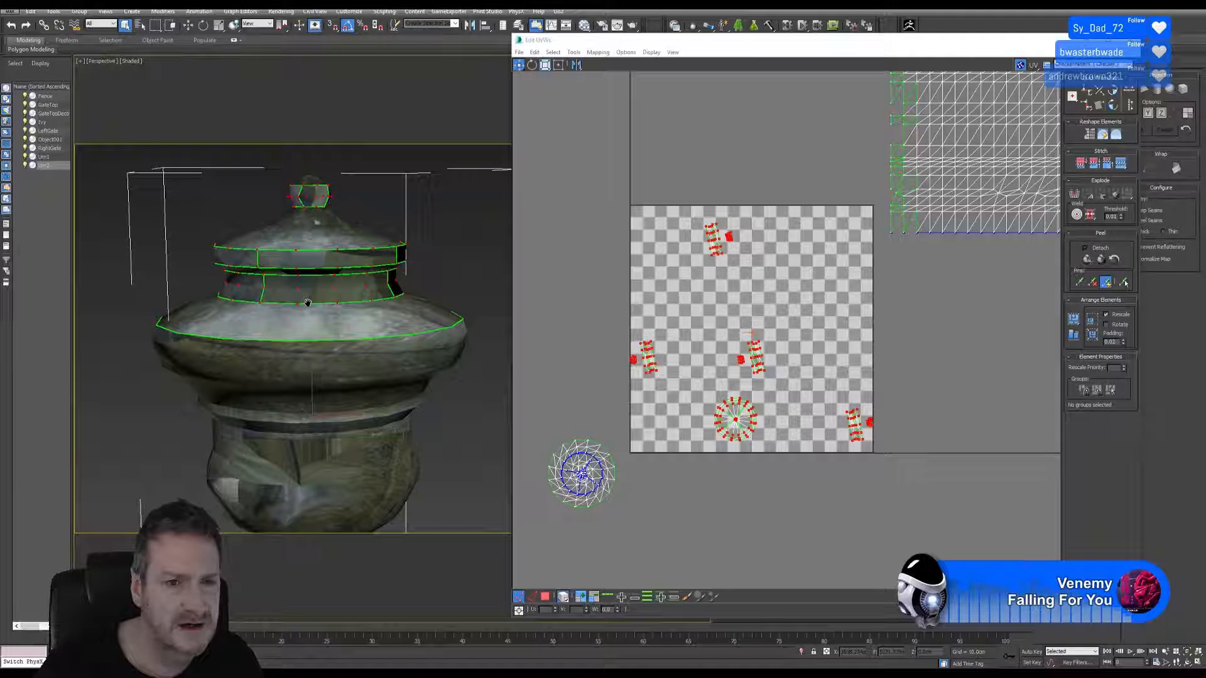
pyautogui.moveTo(546, 431); pyautogui.dragTo(621, 521)
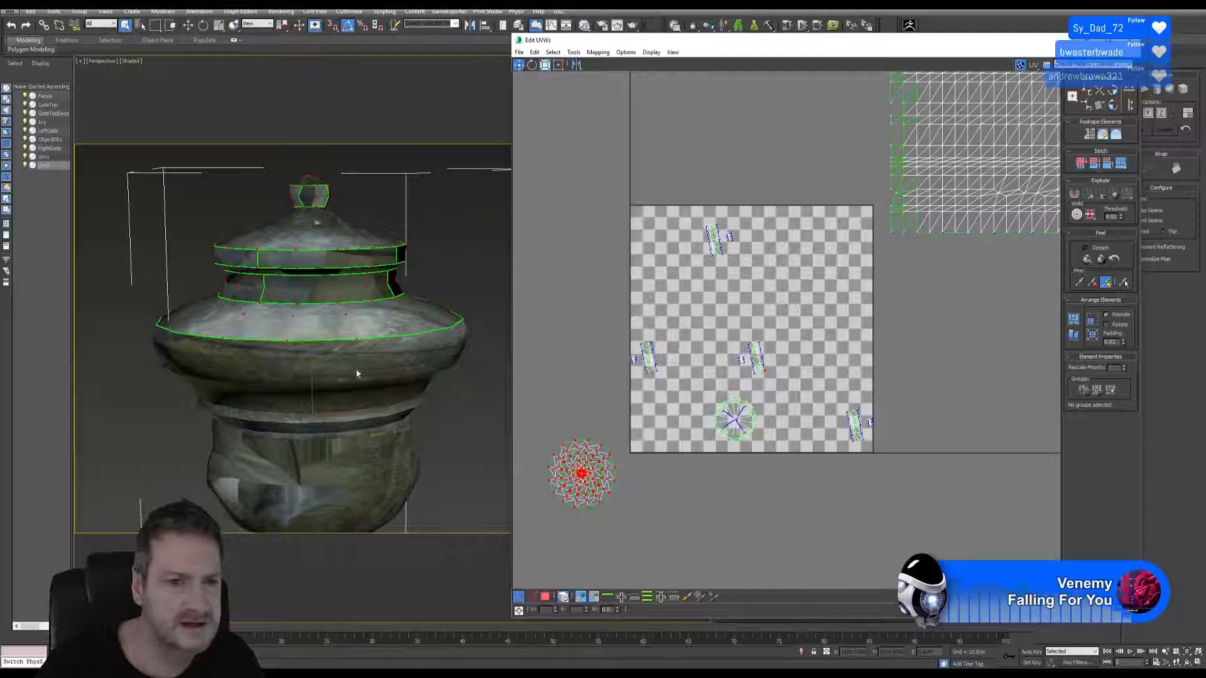
pyautogui.click(543, 595)
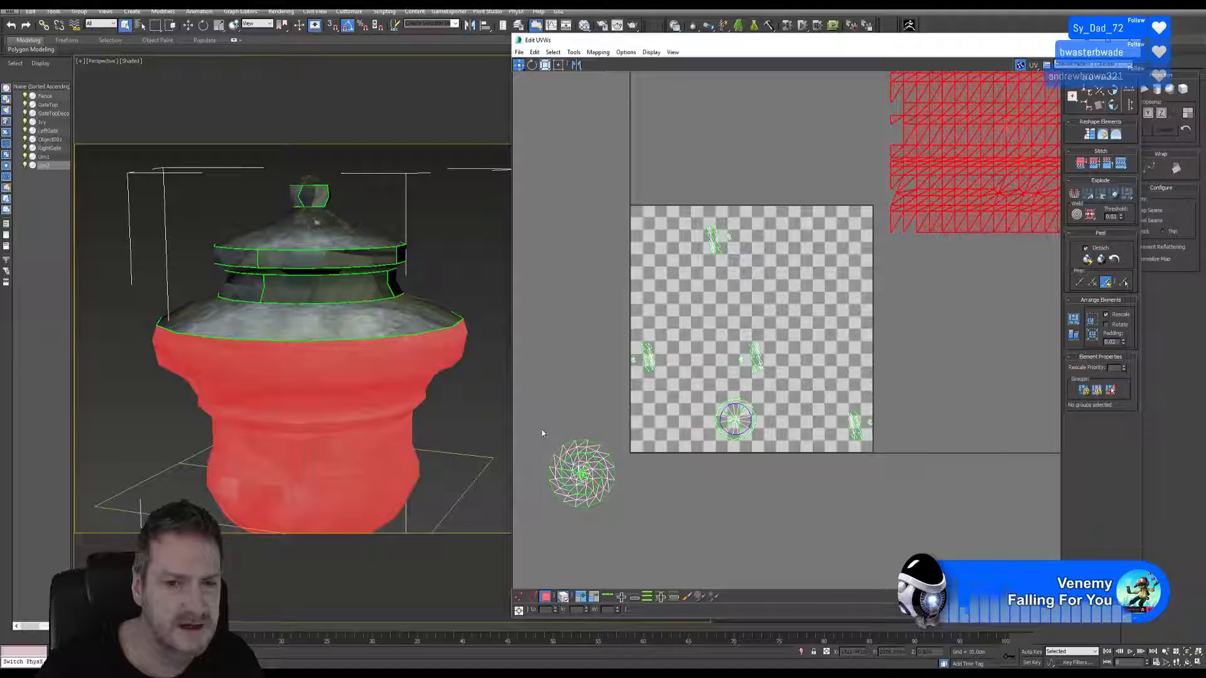
pyautogui.moveTo(545, 434); pyautogui.dragTo(627, 525)
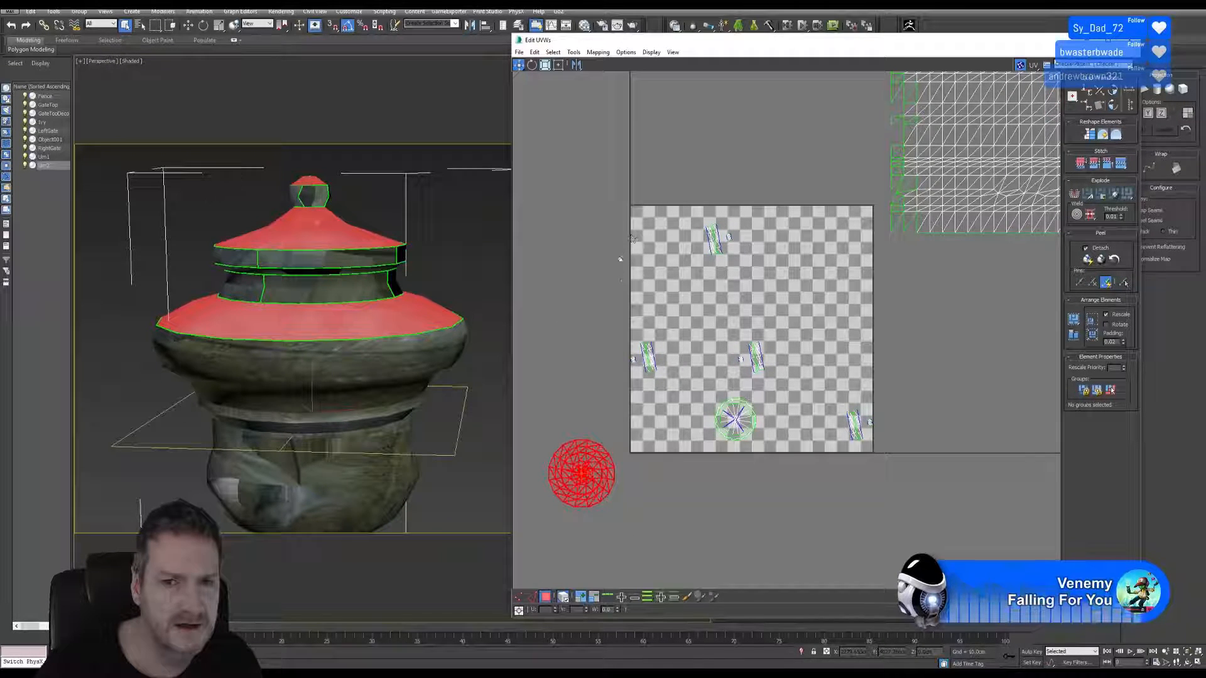
pyautogui.click(647, 357)
pyautogui.click(243, 271)
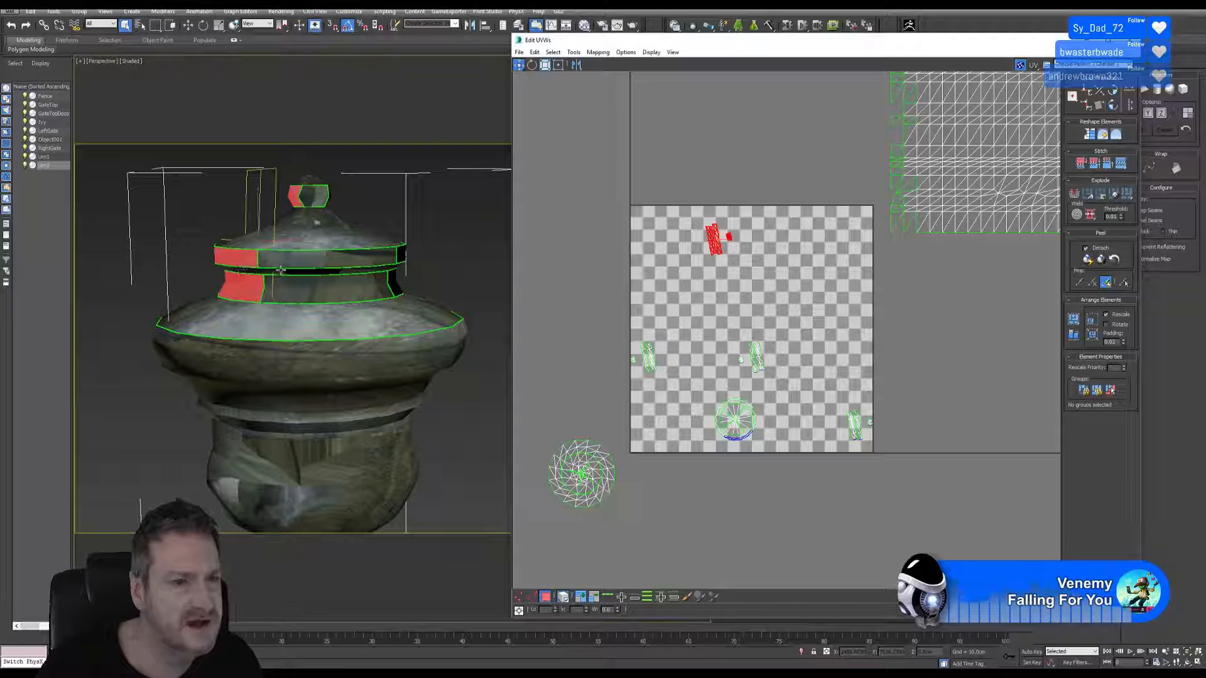
pyautogui.moveTo(719, 362); pyautogui.dragTo(796, 389)
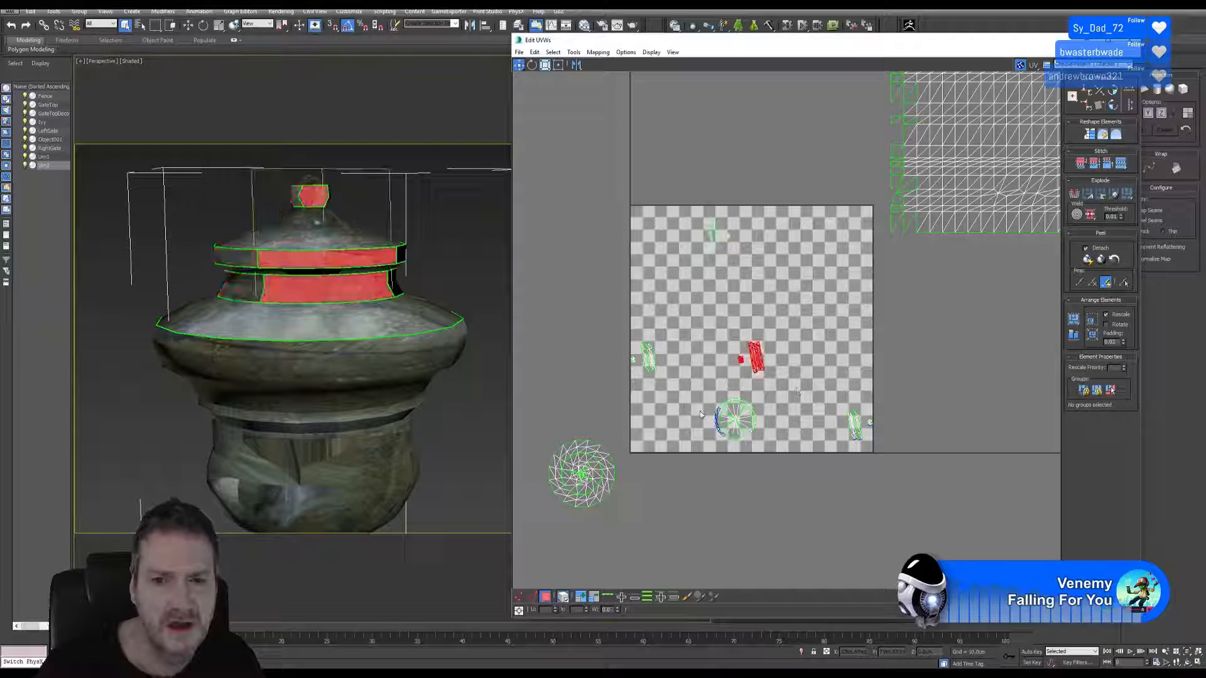
# Step: Select the wheel-shaped UV cluster of the thin ring under the lid rim and move it below the checker tile
pyautogui.click(740, 433)
pyautogui.moveTo(400, 320); pyautogui.dragTo(350, 278, button='middle')
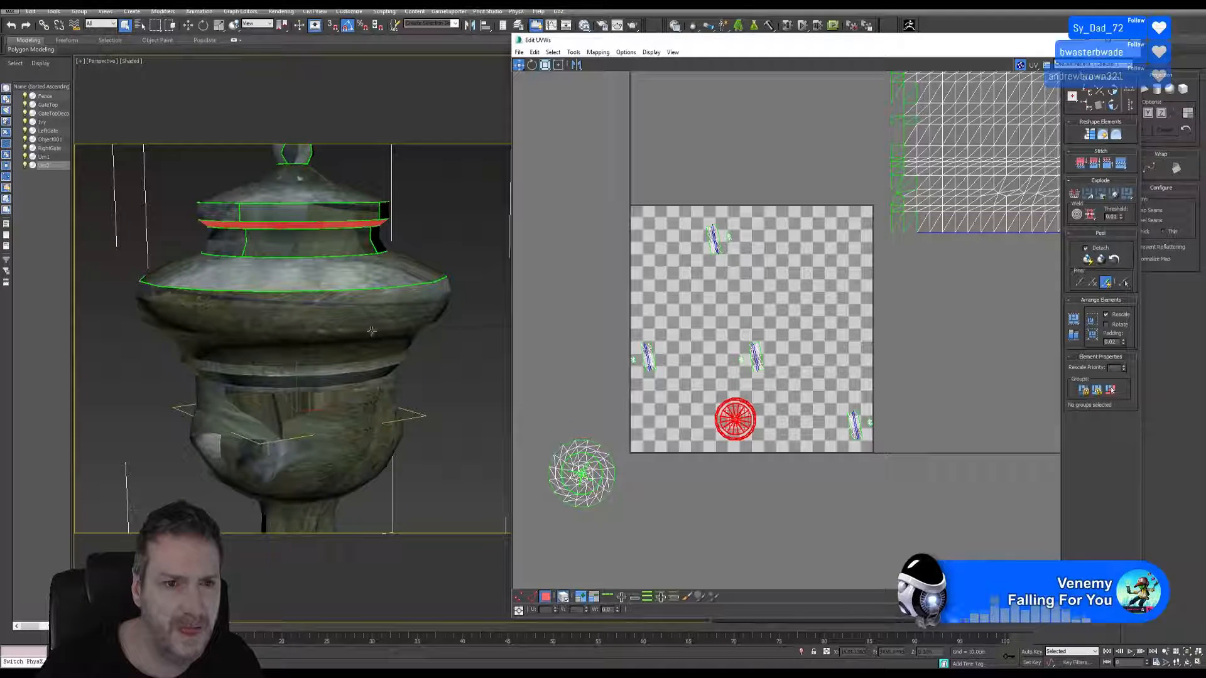
pyautogui.moveTo(390, 351); pyautogui.dragTo(373, 313, button='middle')
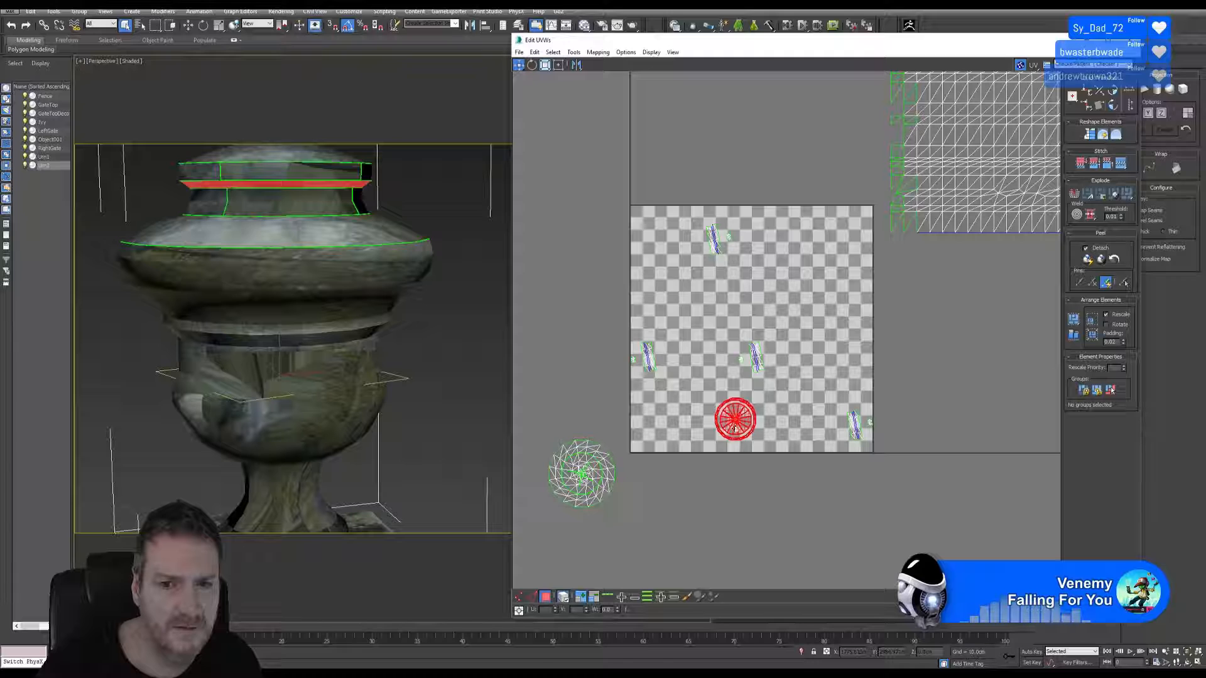
pyautogui.moveTo(734, 429); pyautogui.dragTo(674, 501)
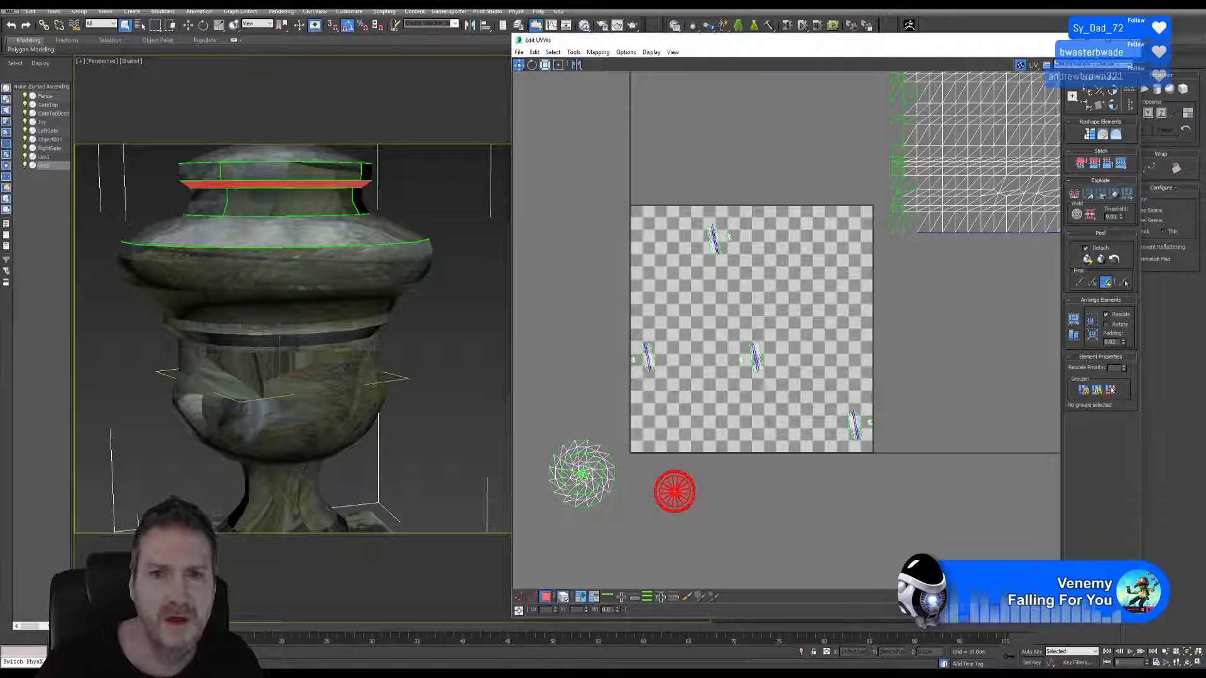
# Step: Select the faces of all four UV clusters left inside the tile and examine the lid bands and knob they cover
pyautogui.moveTo(883, 464); pyautogui.dragTo(882, 407)
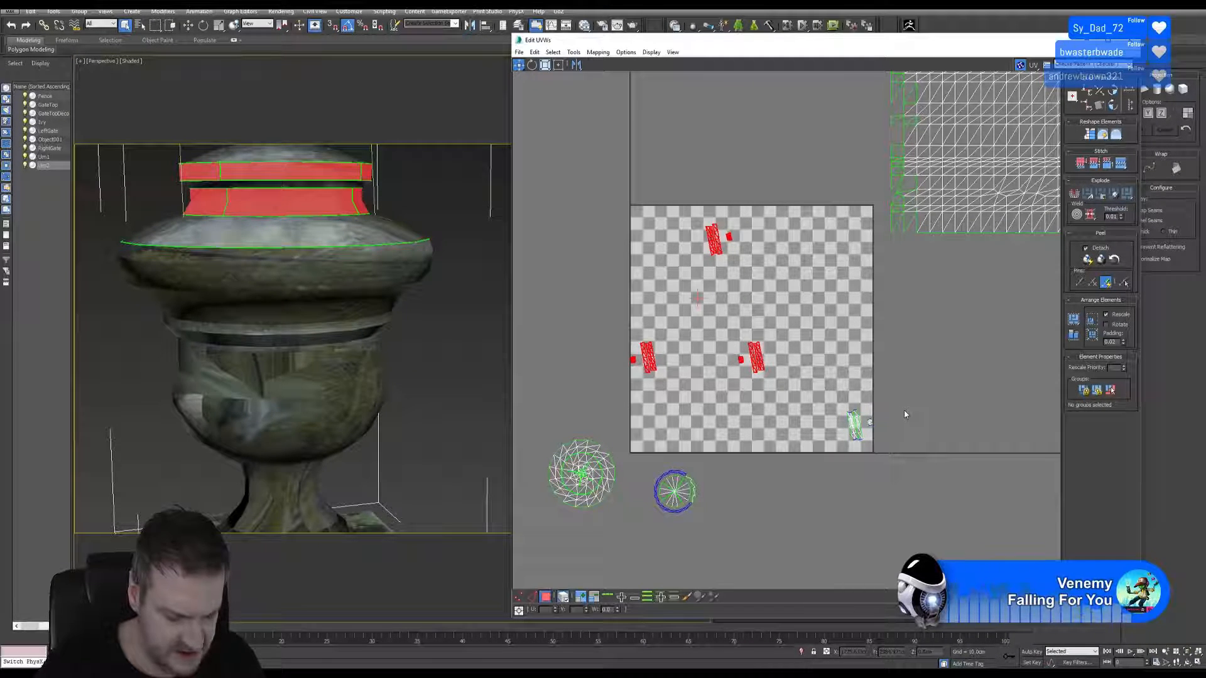
pyautogui.click(854, 425)
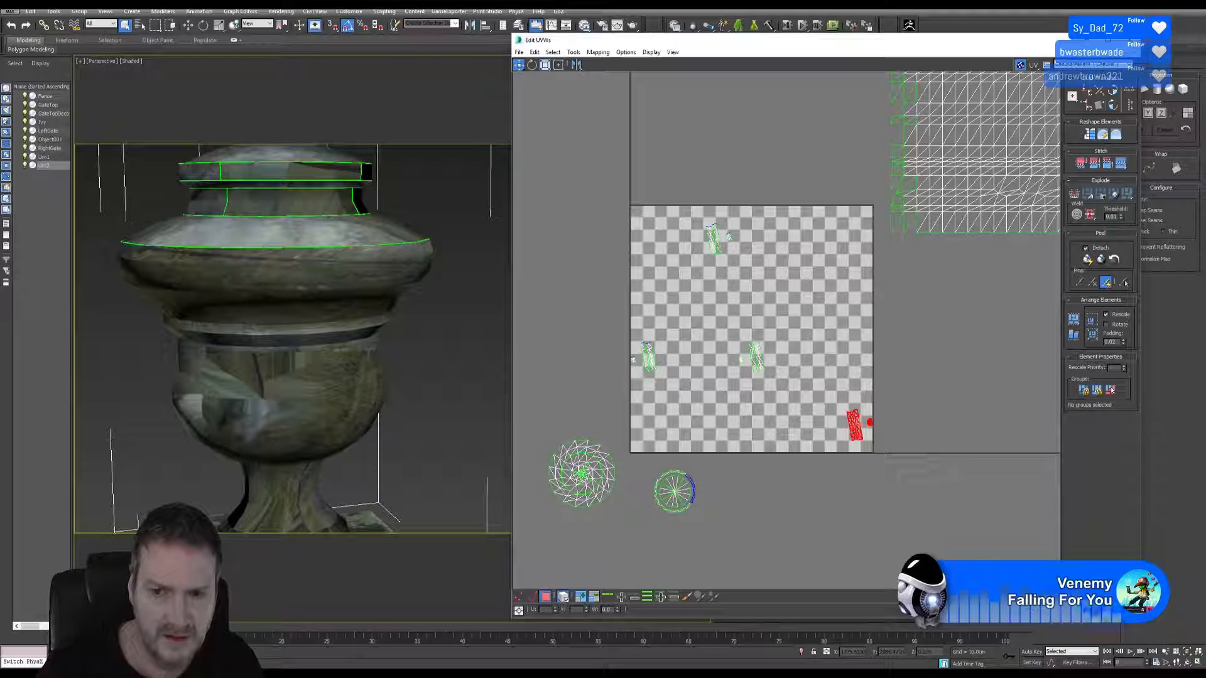
pyautogui.keyDown('ctrl'); pyautogui.click(647, 360); pyautogui.keyUp('ctrl')
pyautogui.keyDown('ctrl'); pyautogui.click(759, 367); pyautogui.keyUp('ctrl')
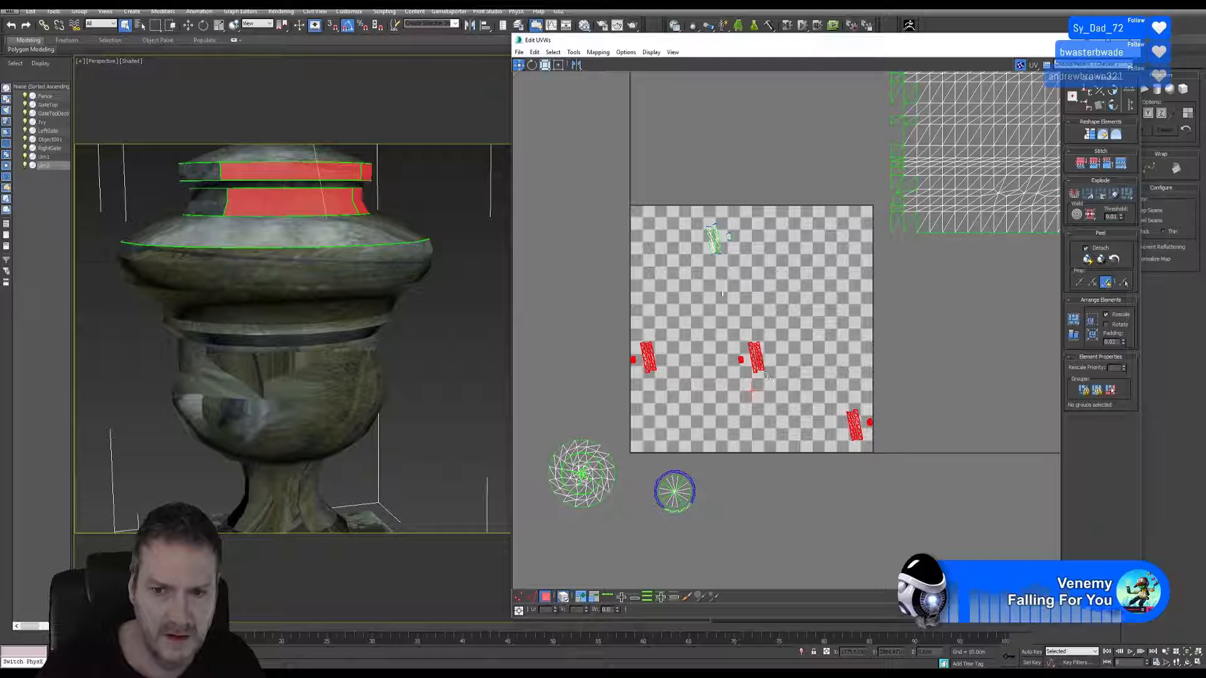
pyautogui.keyDown('ctrl'); pyautogui.moveTo(750, 268); pyautogui.dragTo(702, 221); pyautogui.keyUp('ctrl')
pyautogui.moveTo(297, 200); pyautogui.dragTo(301, 272, button='middle')
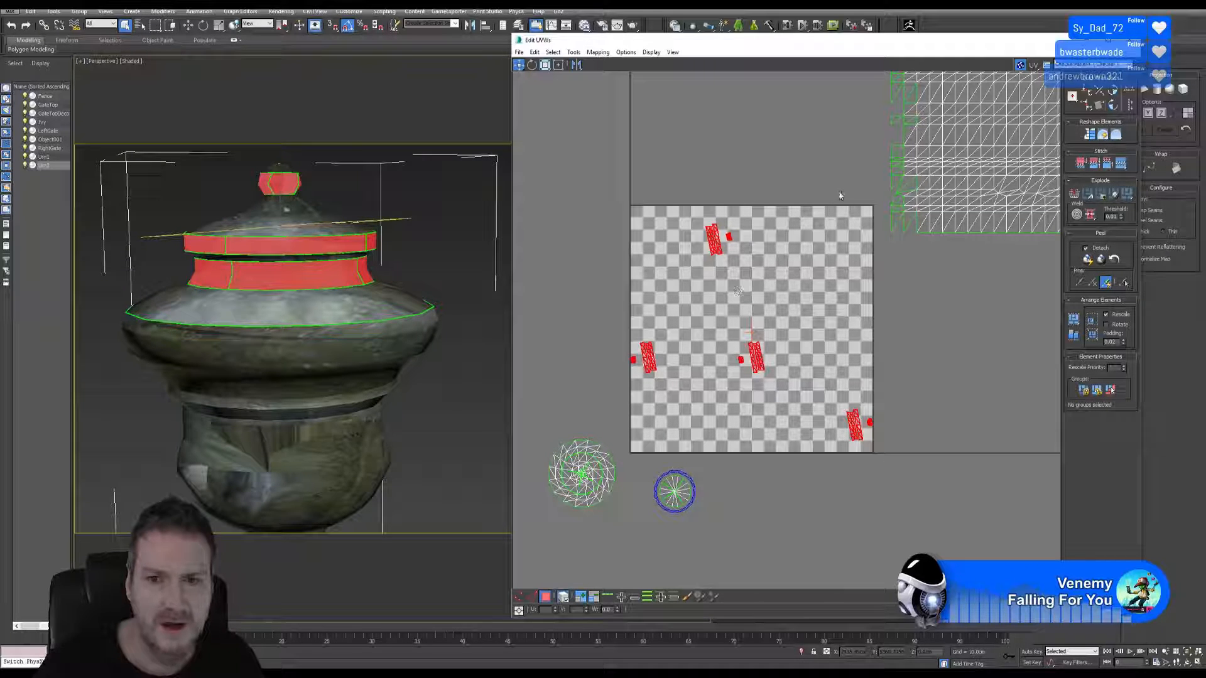
pyautogui.click(1129, 41)
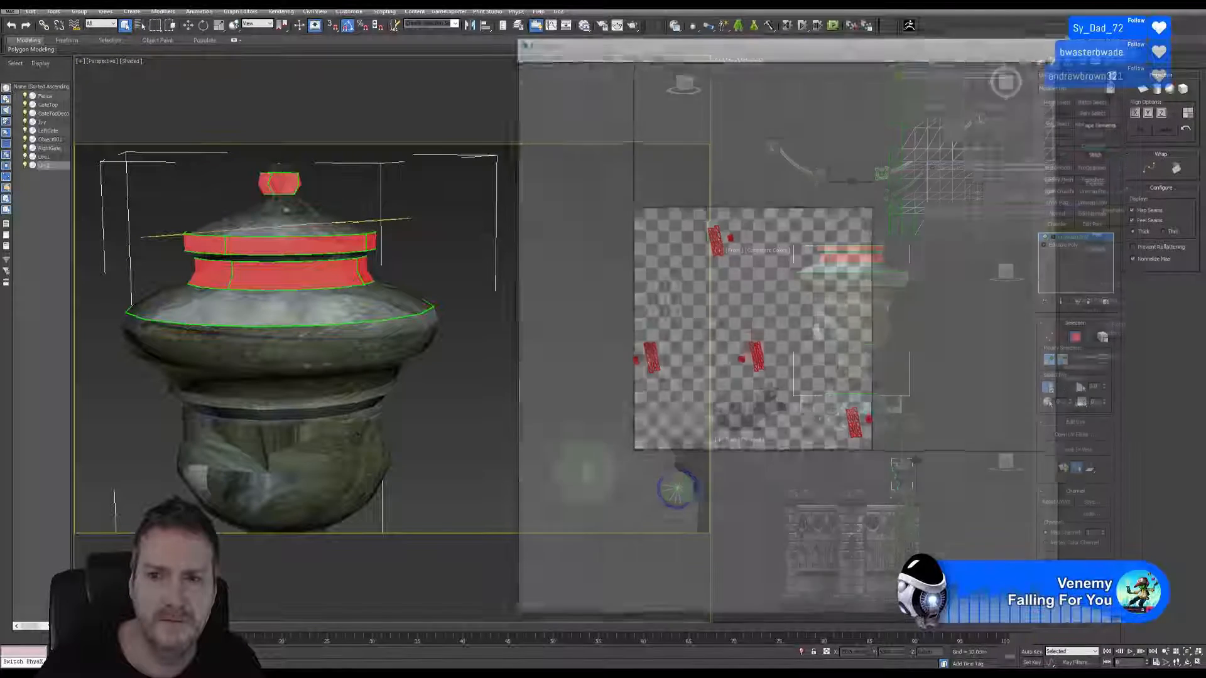
pyautogui.click(1093, 203)
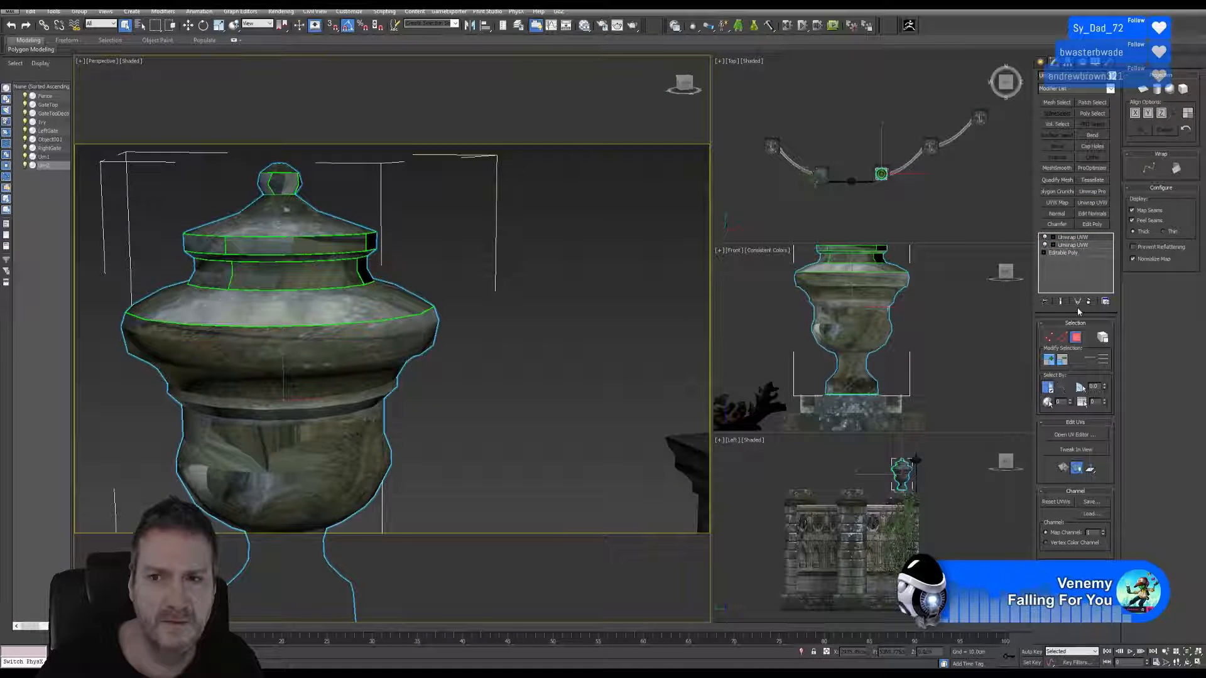
pyautogui.click(1076, 434)
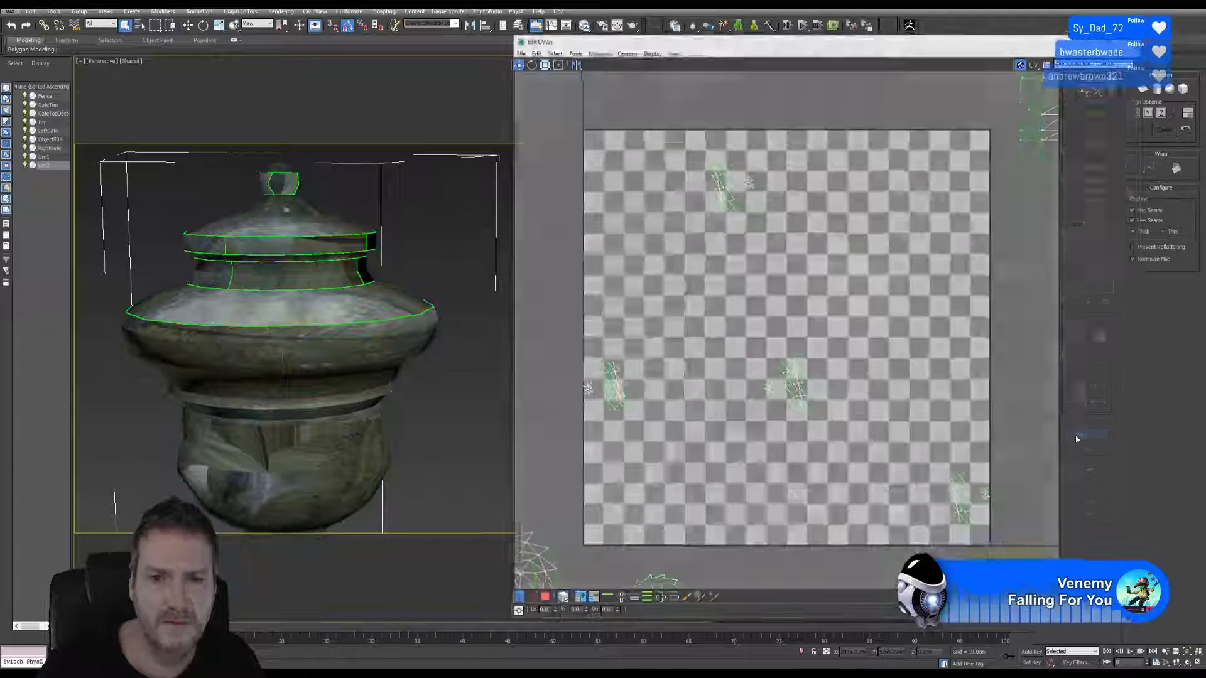
pyautogui.click(1129, 40)
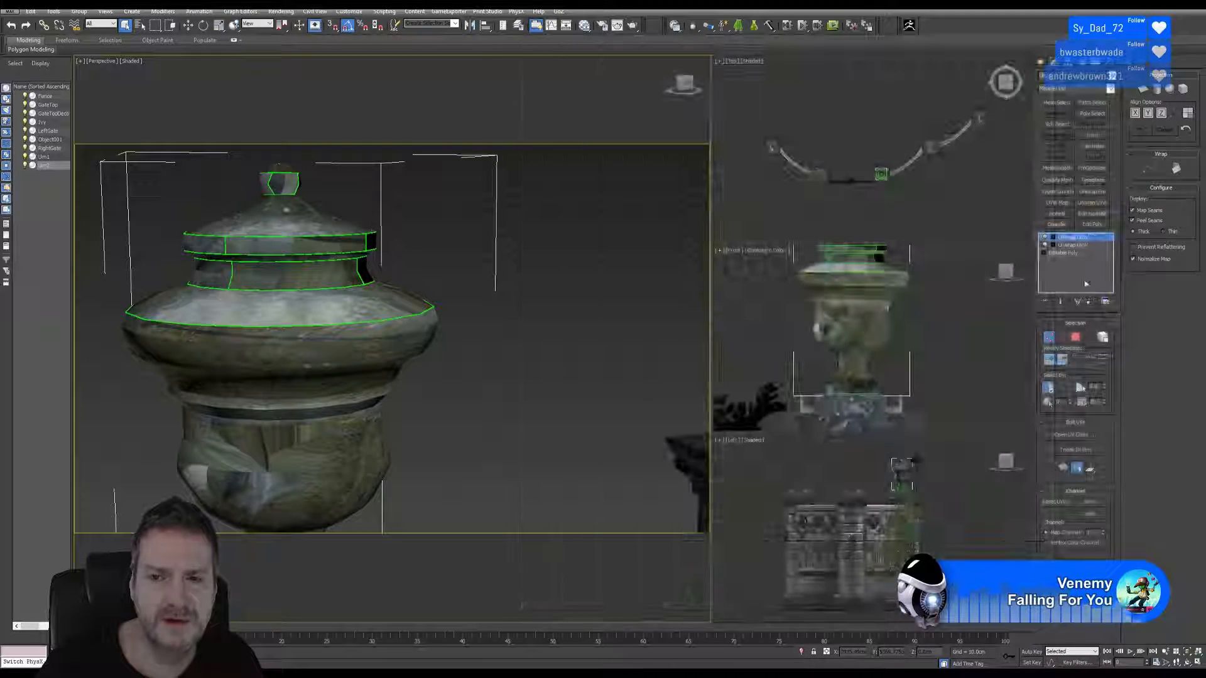
pyautogui.click(1088, 302)
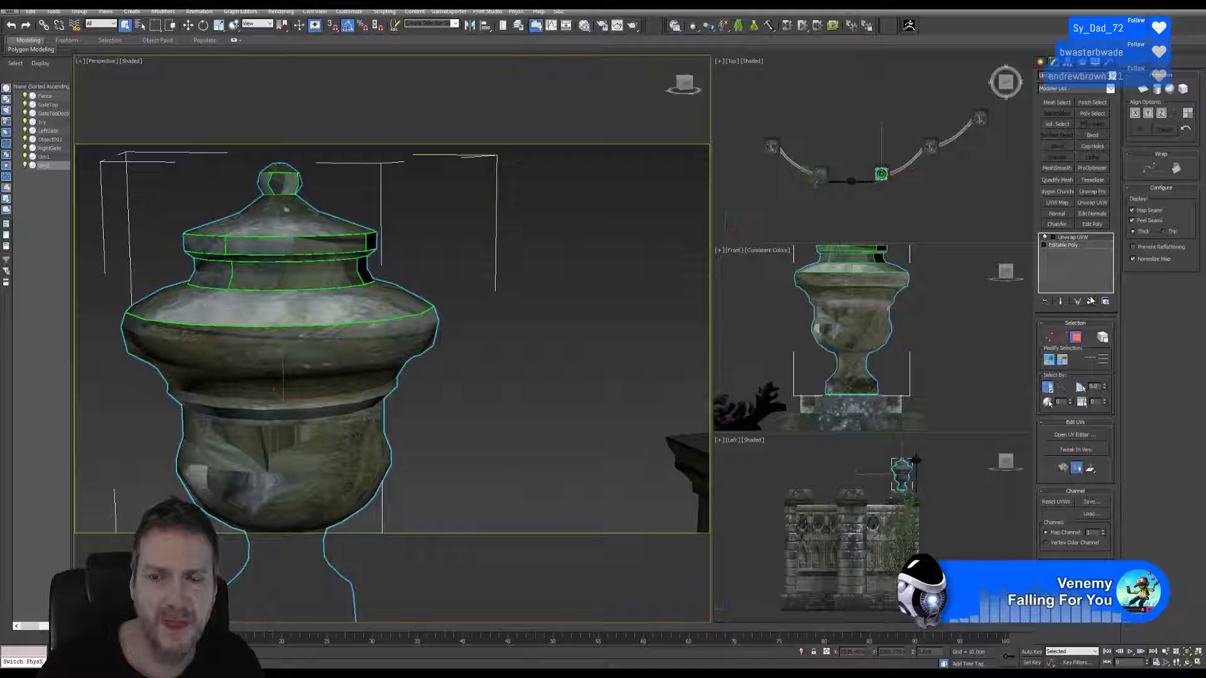
# Step: Reopen the UV editor, select the faces of the four clusters left inside the tile and move them outside its upper-left side
pyautogui.click(1077, 435)
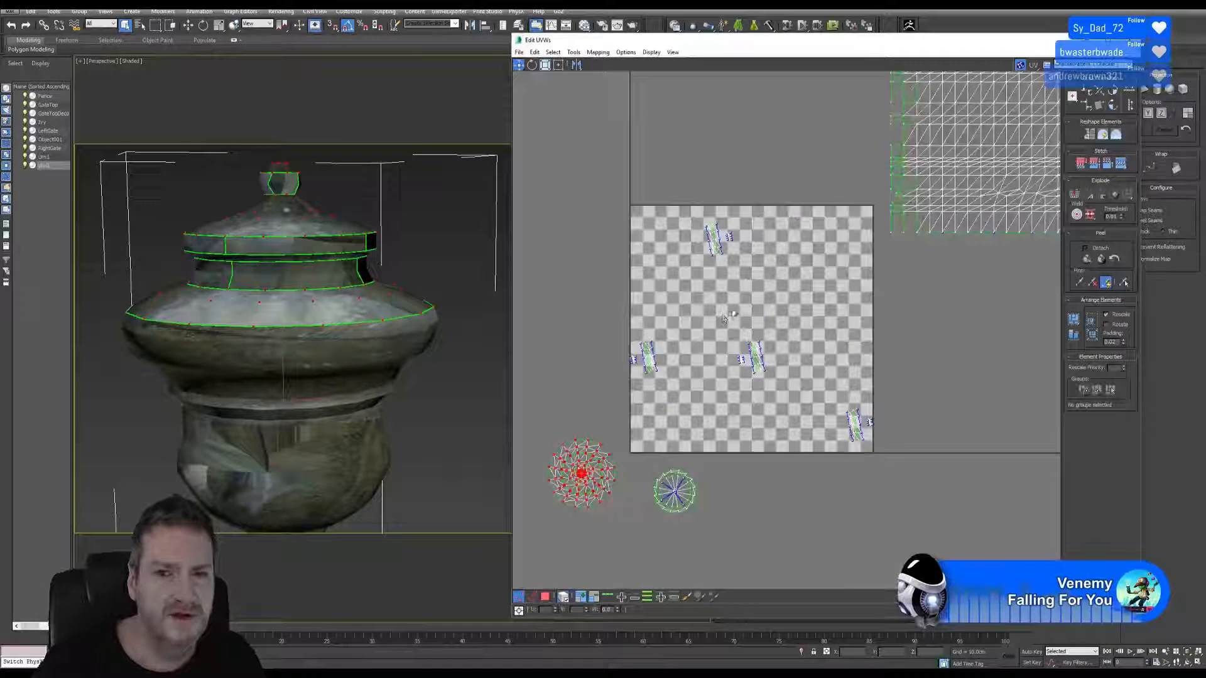
pyautogui.moveTo(724, 318); pyautogui.dragTo(729, 303, button='middle')
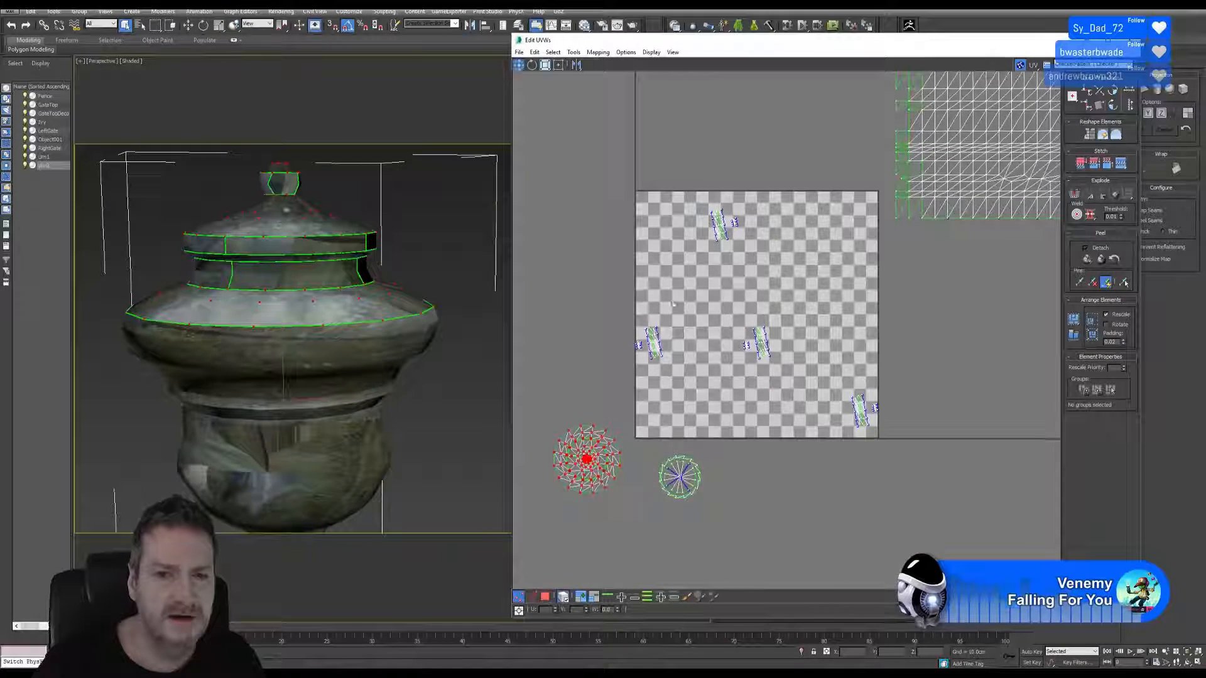
pyautogui.moveTo(605, 314); pyautogui.dragTo(677, 374)
pyautogui.moveTo(687, 202); pyautogui.dragTo(882, 435)
pyautogui.moveTo(863, 370); pyautogui.dragTo(895, 385, button='middle')
pyautogui.scroll(-2, 894, 385)
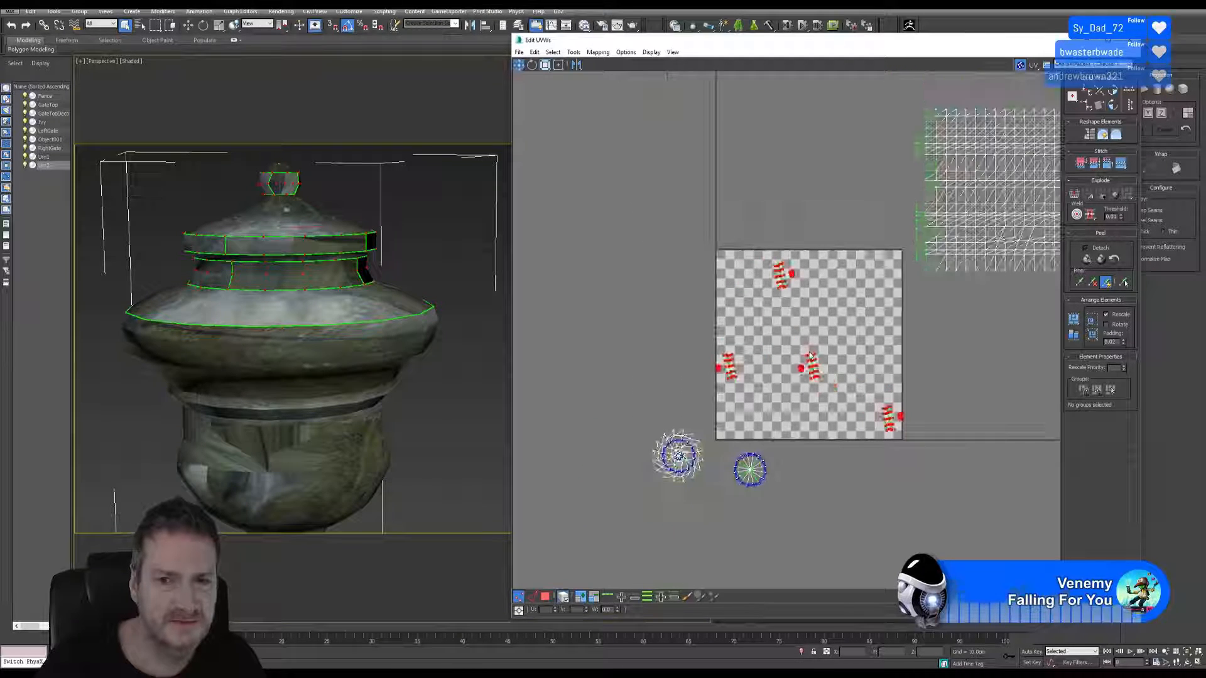
pyautogui.keyDown('ctrl'); pyautogui.click(545, 596); pyautogui.keyUp('ctrl')
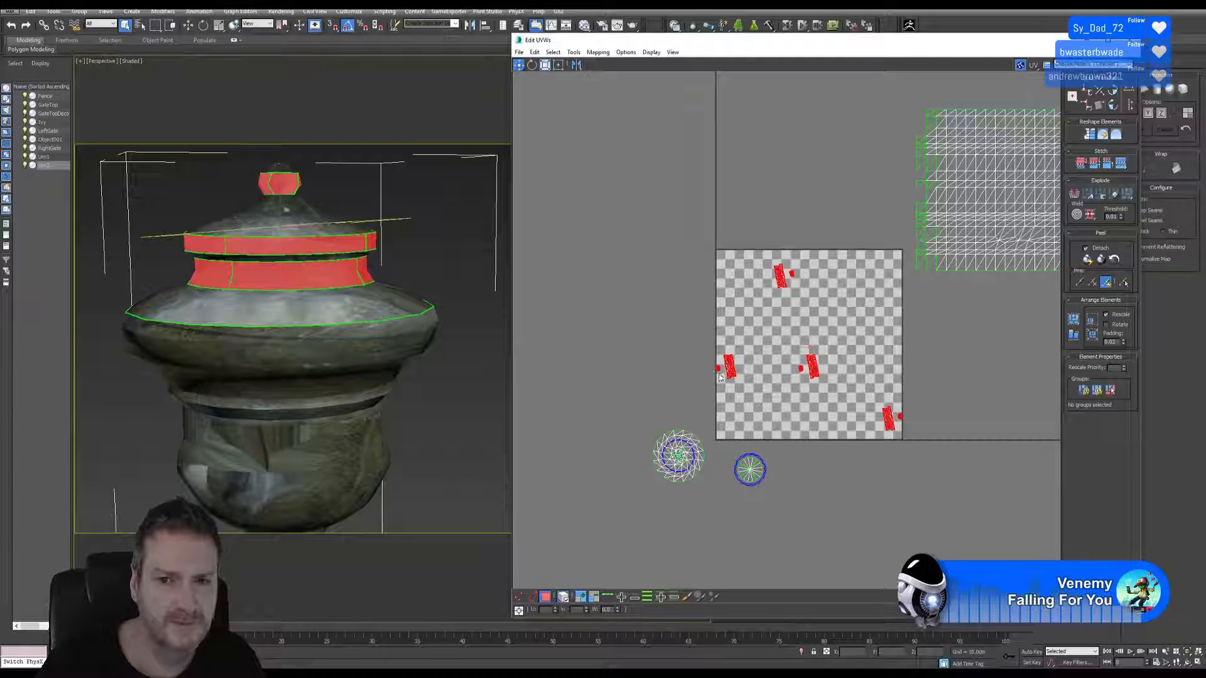
pyautogui.moveTo(724, 367)
pyautogui.mouseDown()
pyautogui.moveTo(579, 218)
pyautogui.moveTo(529, 232)
pyautogui.mouseUp()
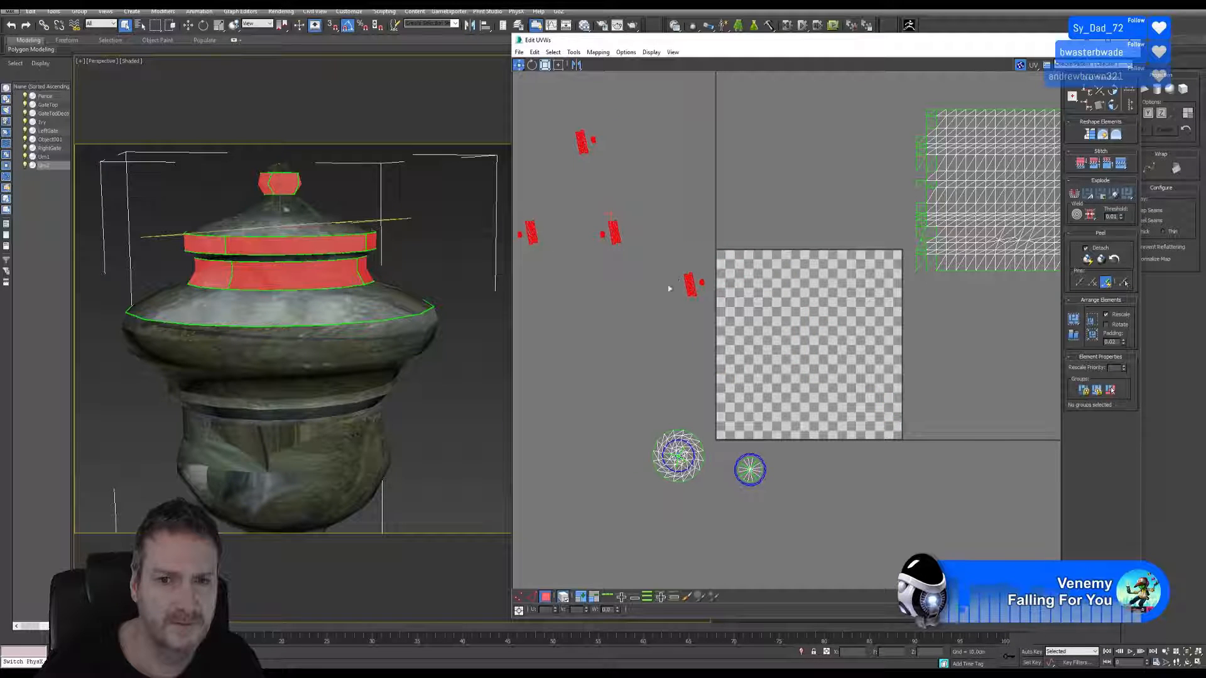
pyautogui.moveTo(530, 233); pyautogui.dragTo(559, 262, button='middle')
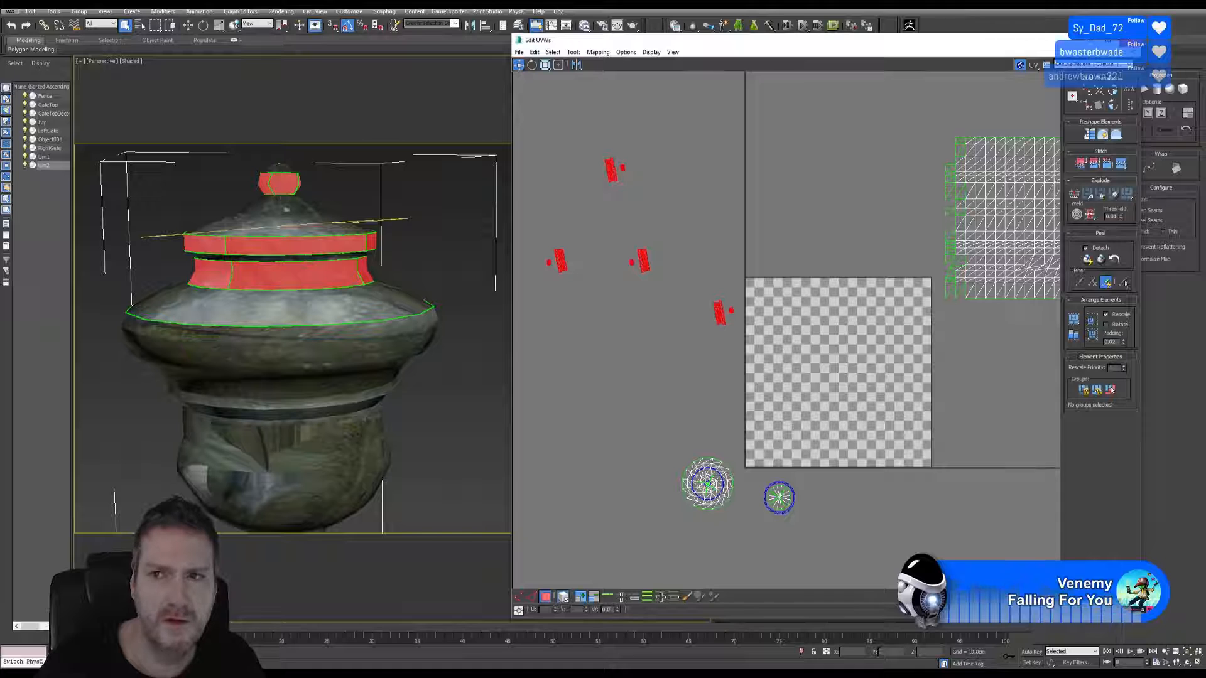
# Step: Close the UV editor and collapse the Unwrap UVW modifier into the Editable Poly
pyautogui.click(1129, 40)
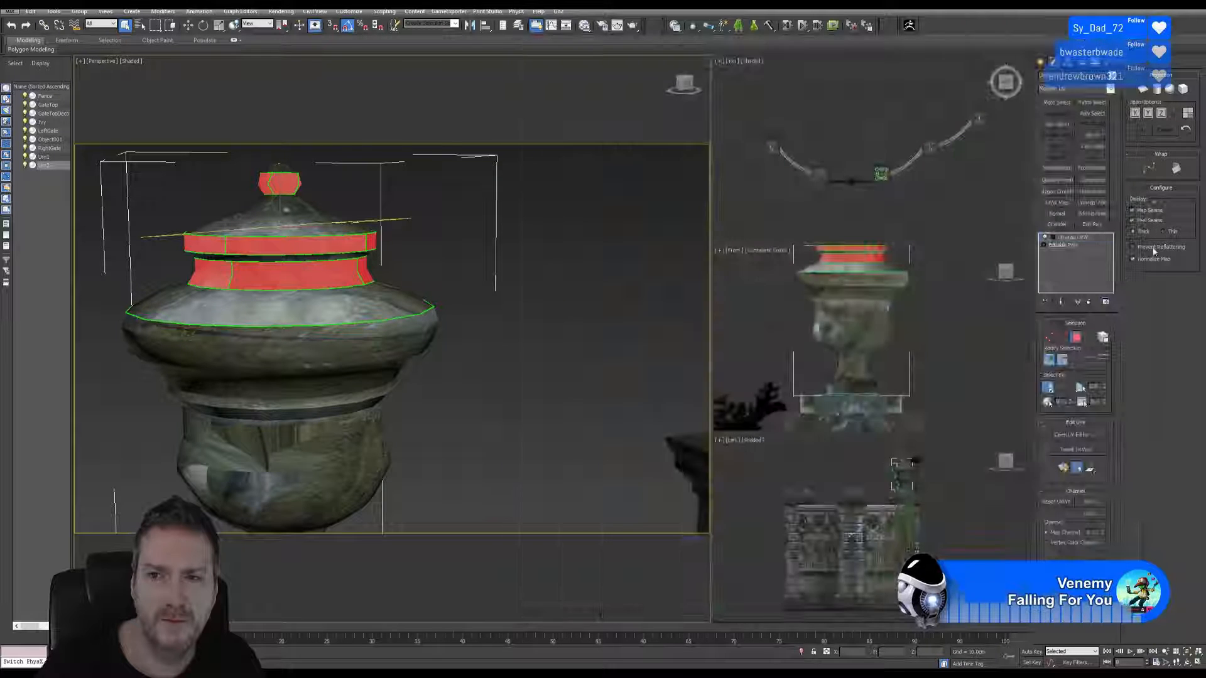
pyautogui.rightClick(1073, 239)
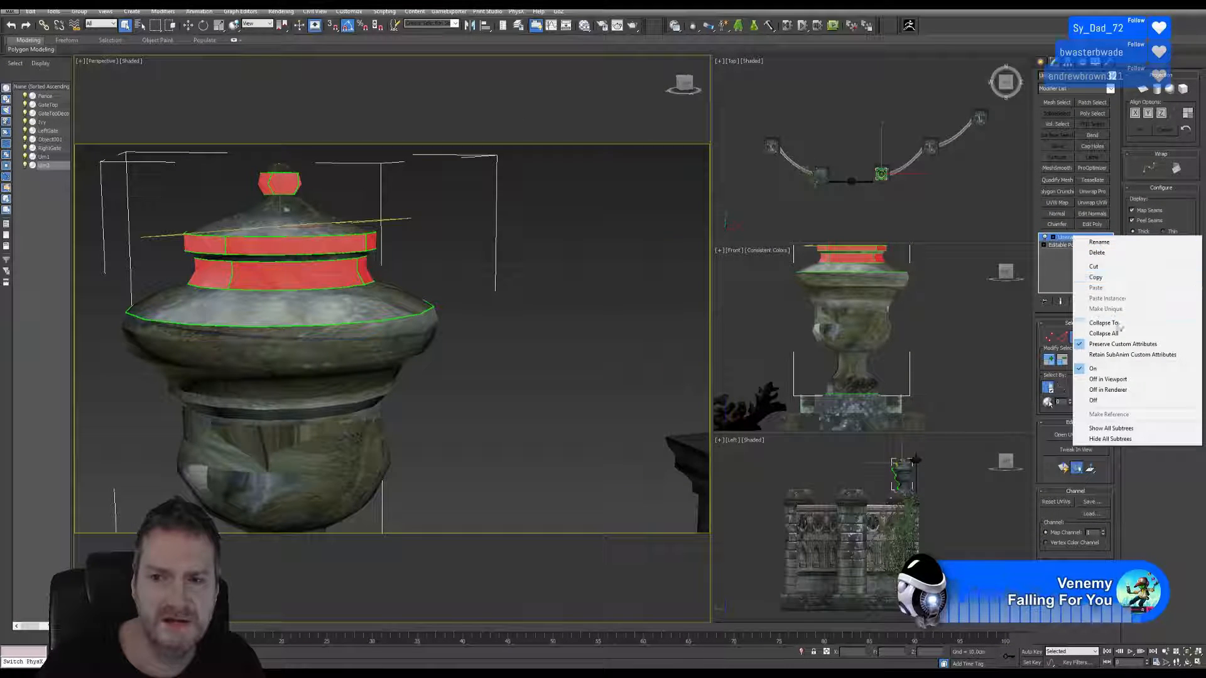
pyautogui.click(1103, 323)
pyautogui.click(614, 365)
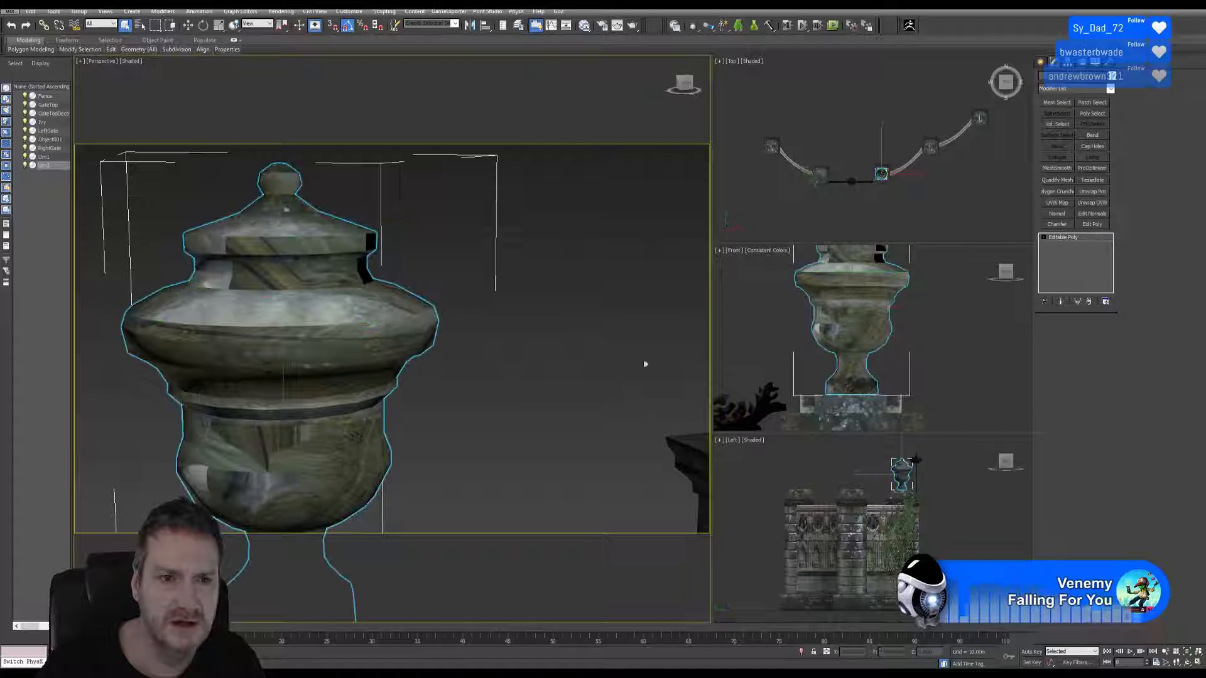
# Step: Apply a UVW Map with Cylindrical mapping to the selected polygons of the lid bands and knob
pyautogui.scroll(5, 852, 325)
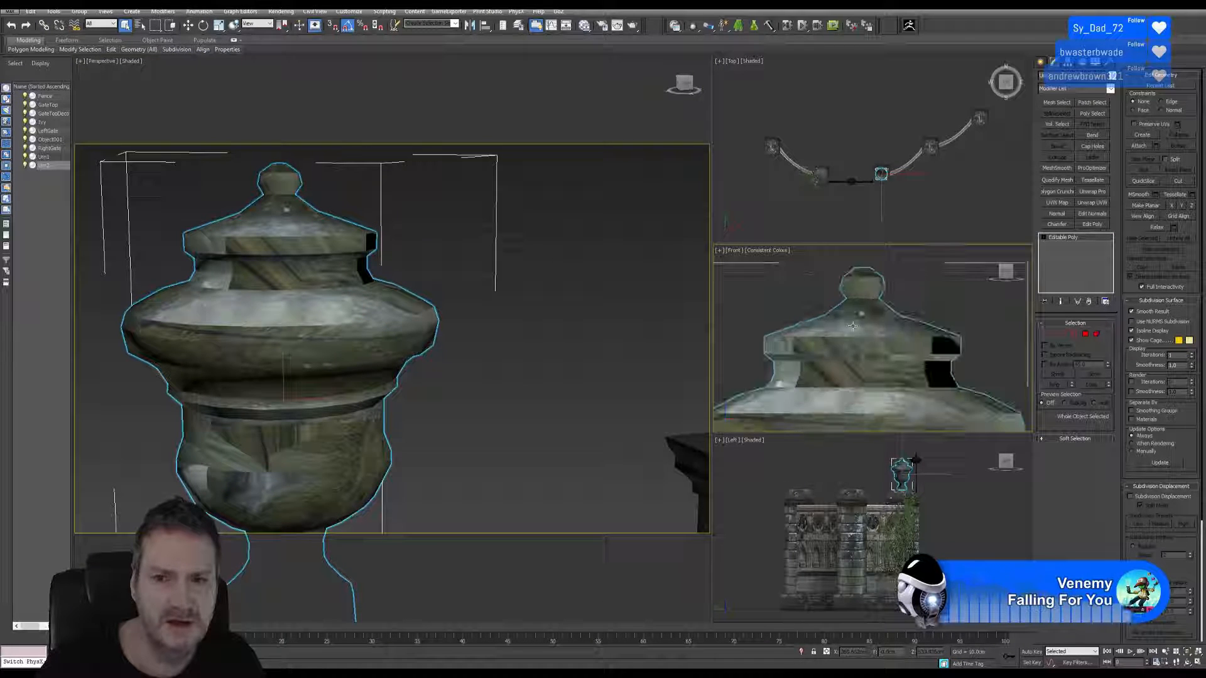
pyautogui.scroll(2, 852, 325)
pyautogui.click(1084, 334)
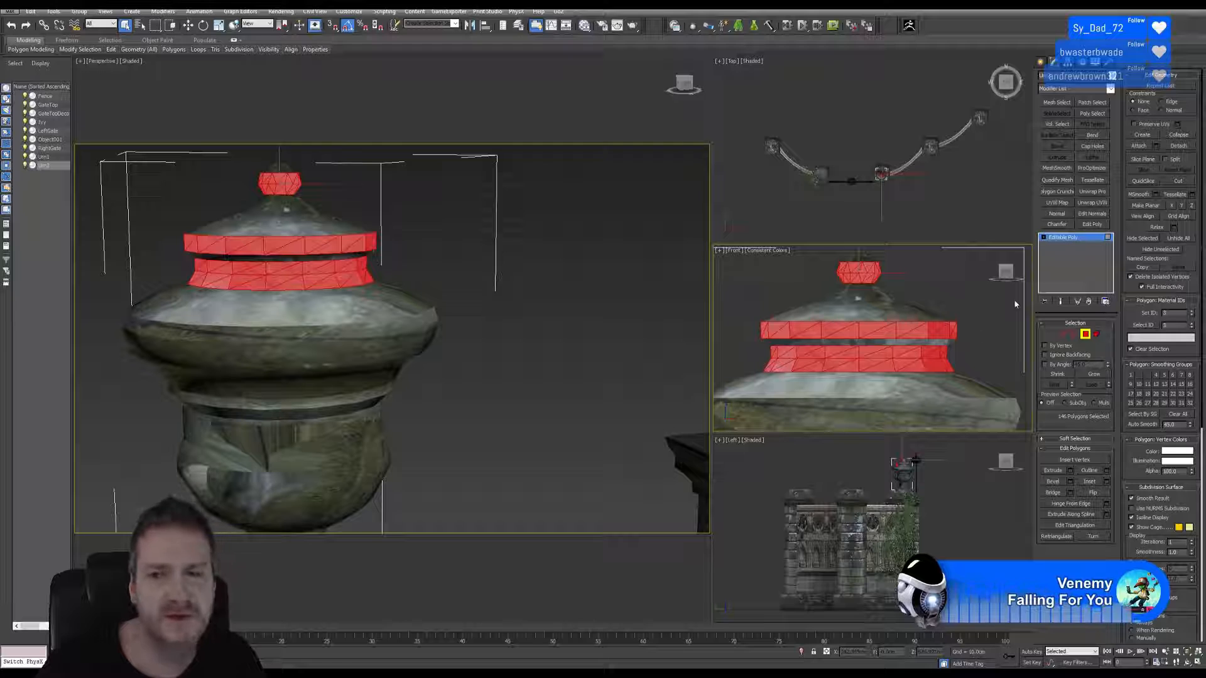
pyautogui.click(1057, 202)
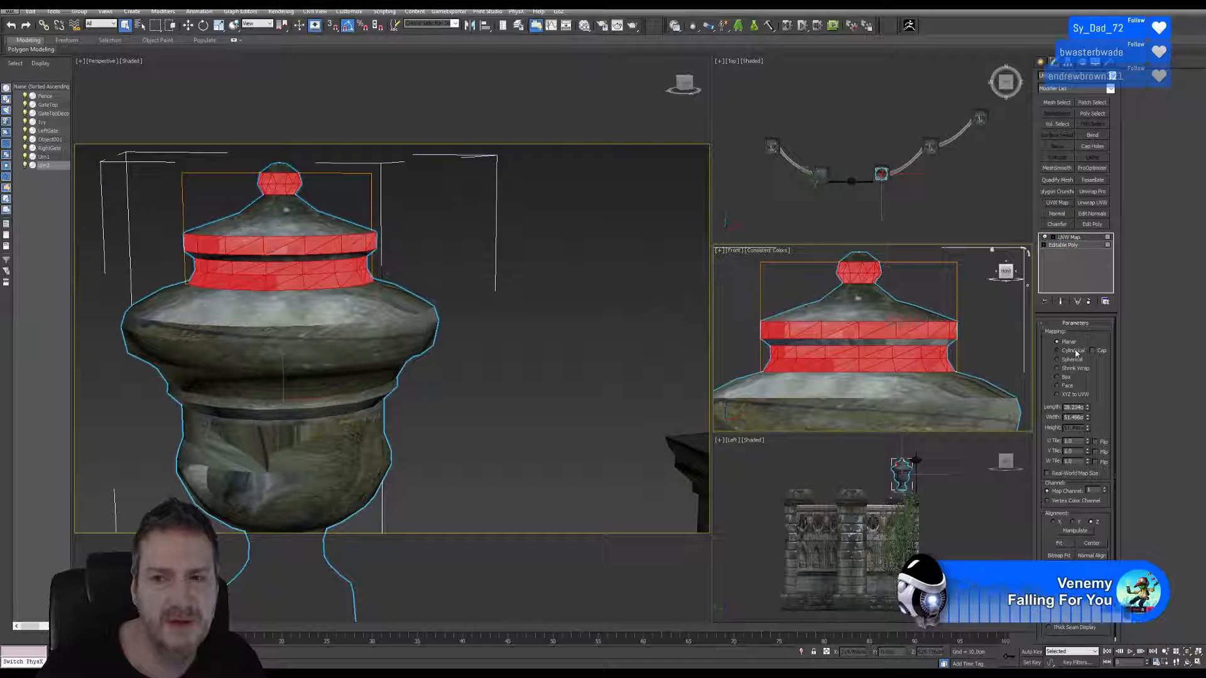
pyautogui.click(1075, 352)
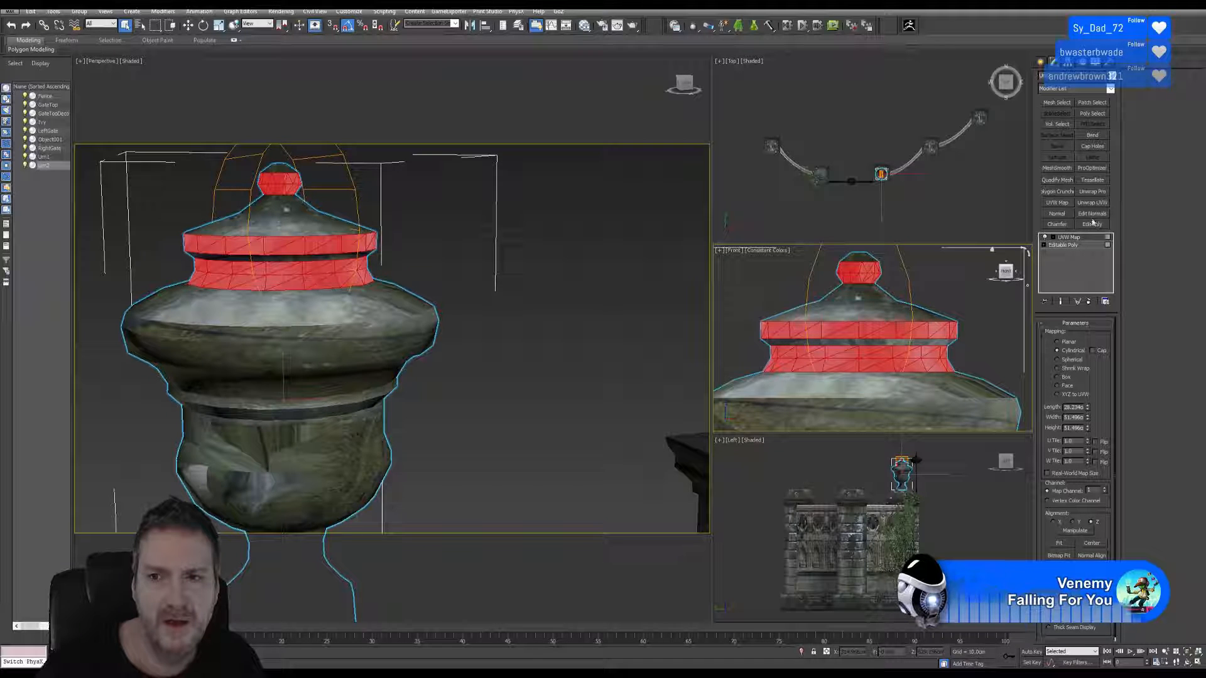
pyautogui.rightClick(1071, 237)
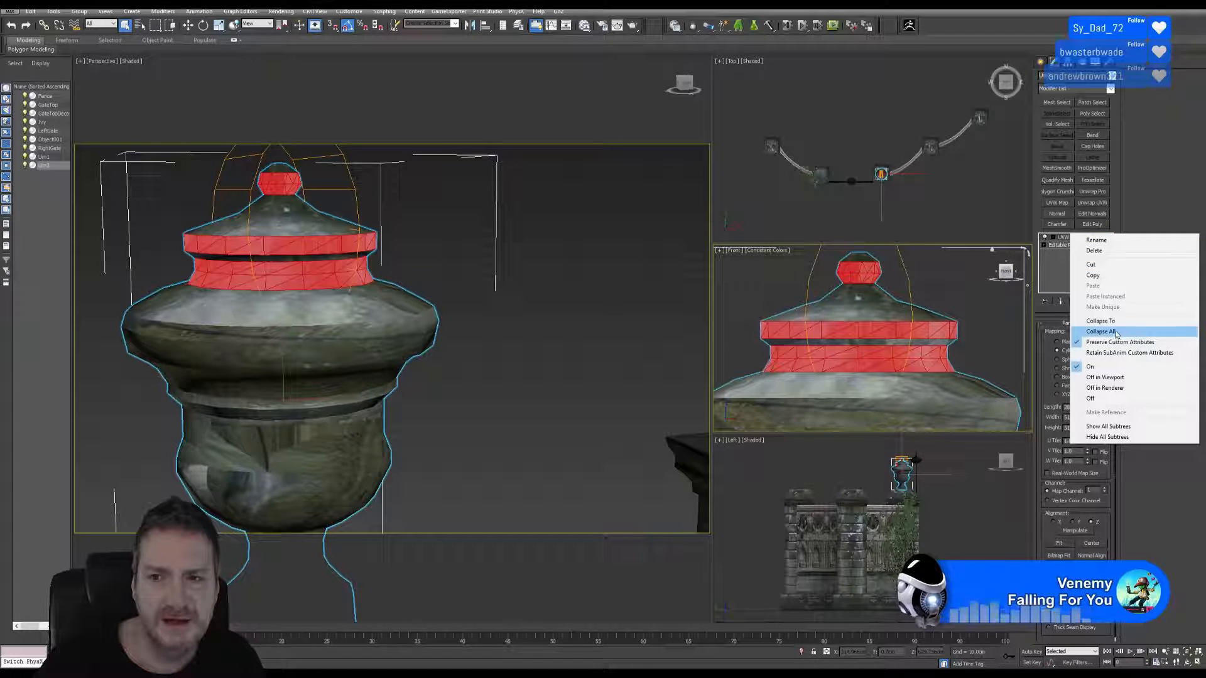
pyautogui.click(1092, 213)
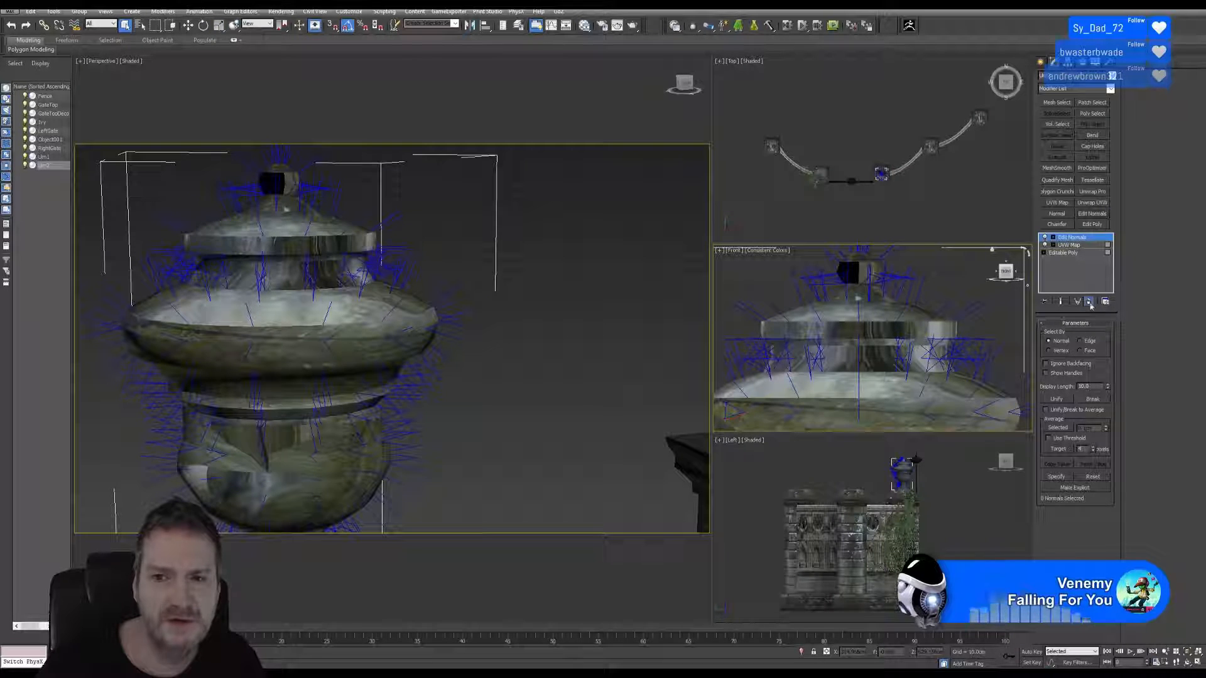
pyautogui.hotkey('ctrl', 'z')
# Step: Add an Unwrap UVW modifier, select all UV faces of the lid bands and knob, and move them outside the tile's upper-left side
pyautogui.click(1092, 203)
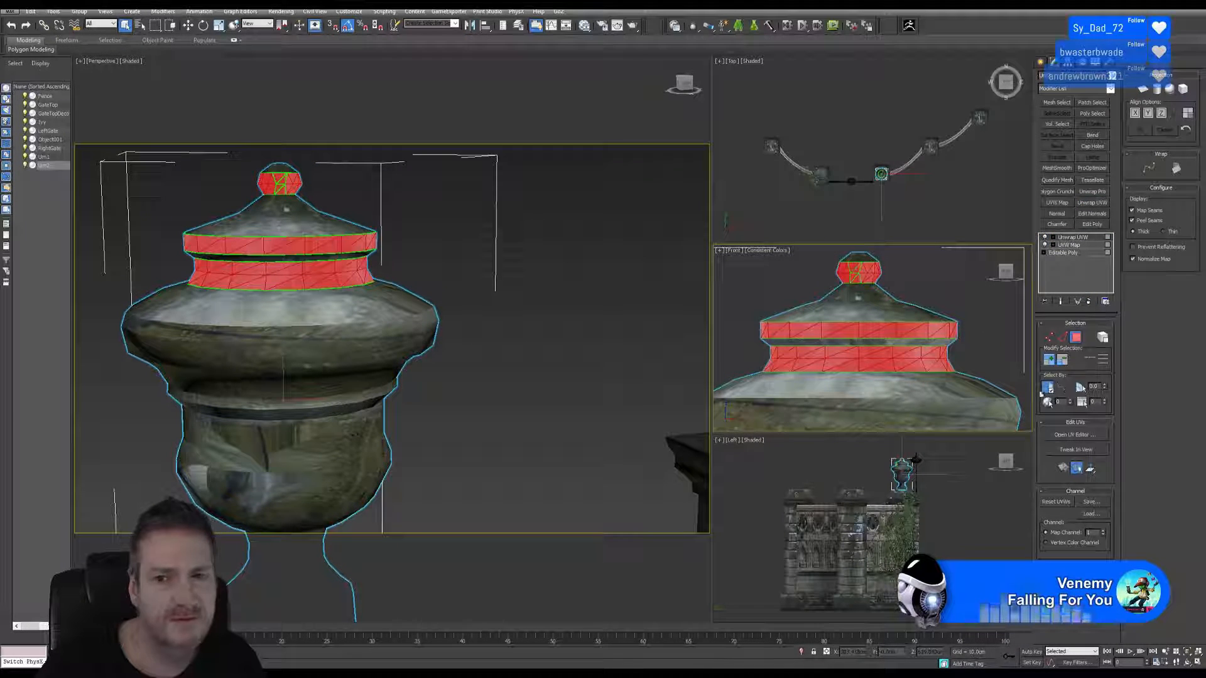
pyautogui.click(1075, 435)
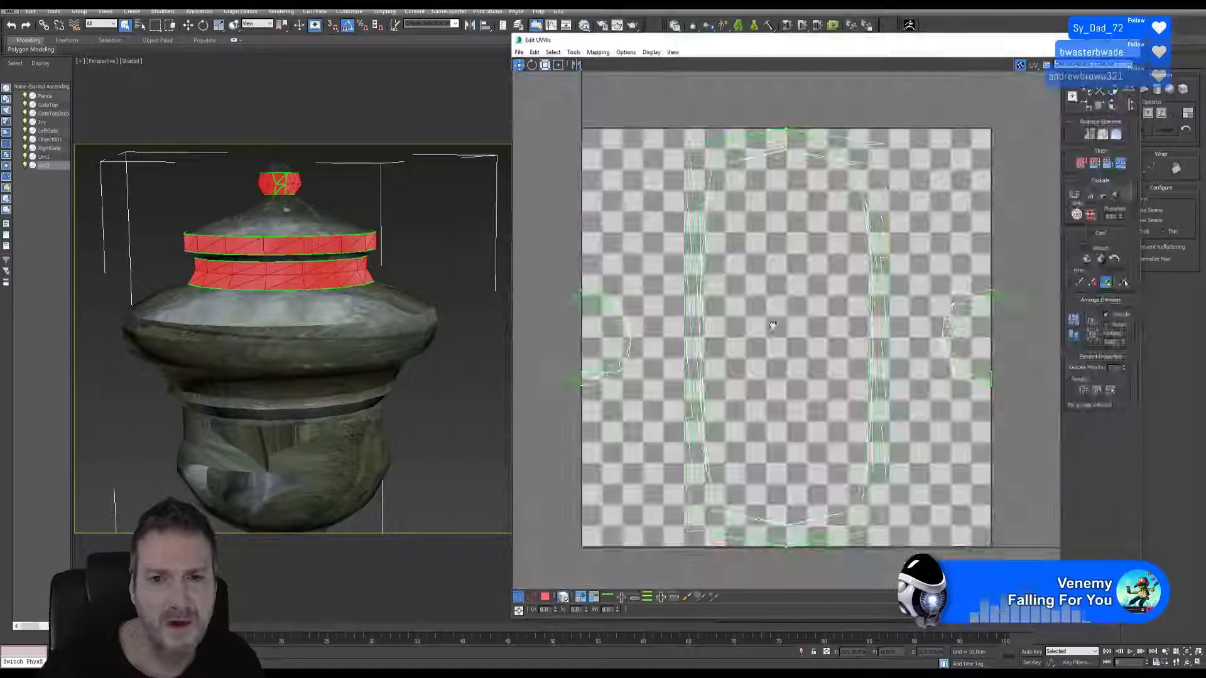
pyautogui.moveTo(772, 324); pyautogui.dragTo(759, 317, button='middle')
pyautogui.scroll(-3, 759, 317)
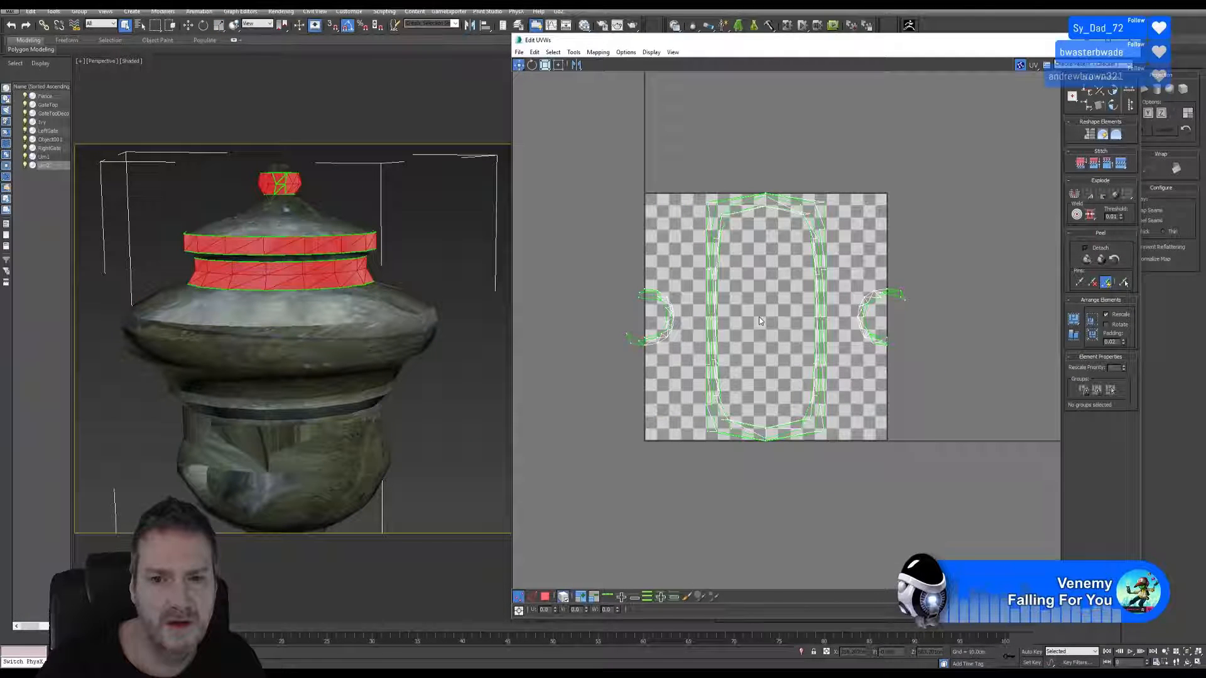
pyautogui.hotkey('ctrl', 'a')
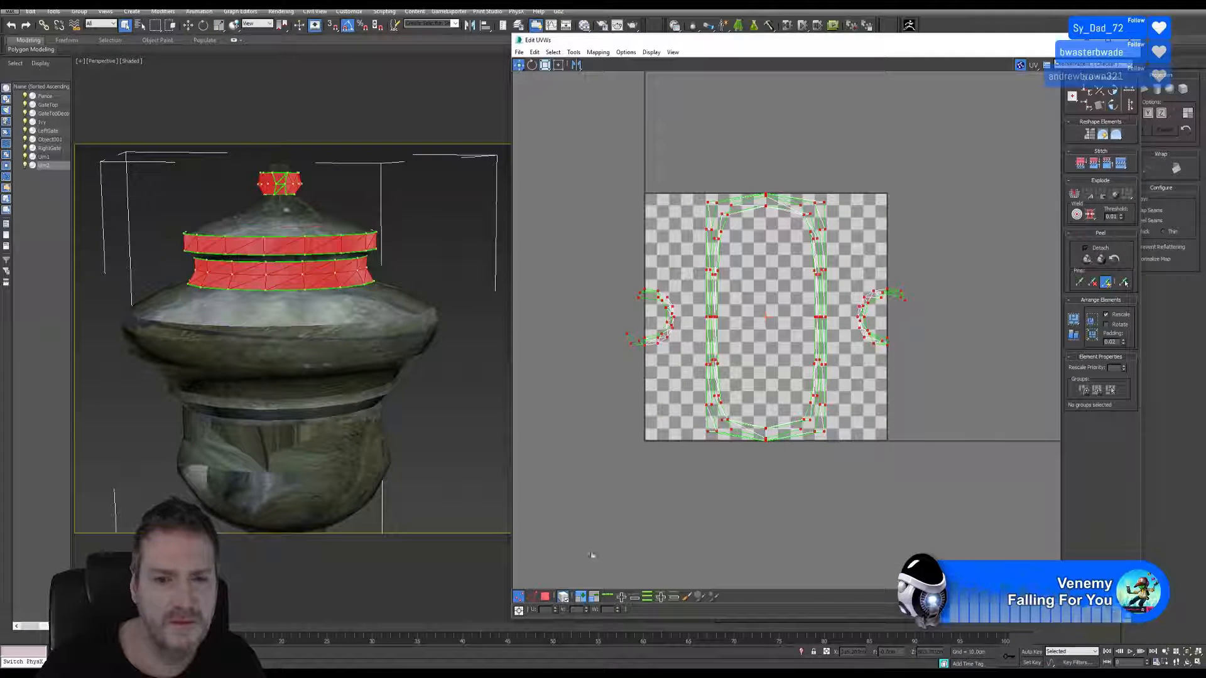
pyautogui.press('3')
pyautogui.hotkey('ctrl', 'a')
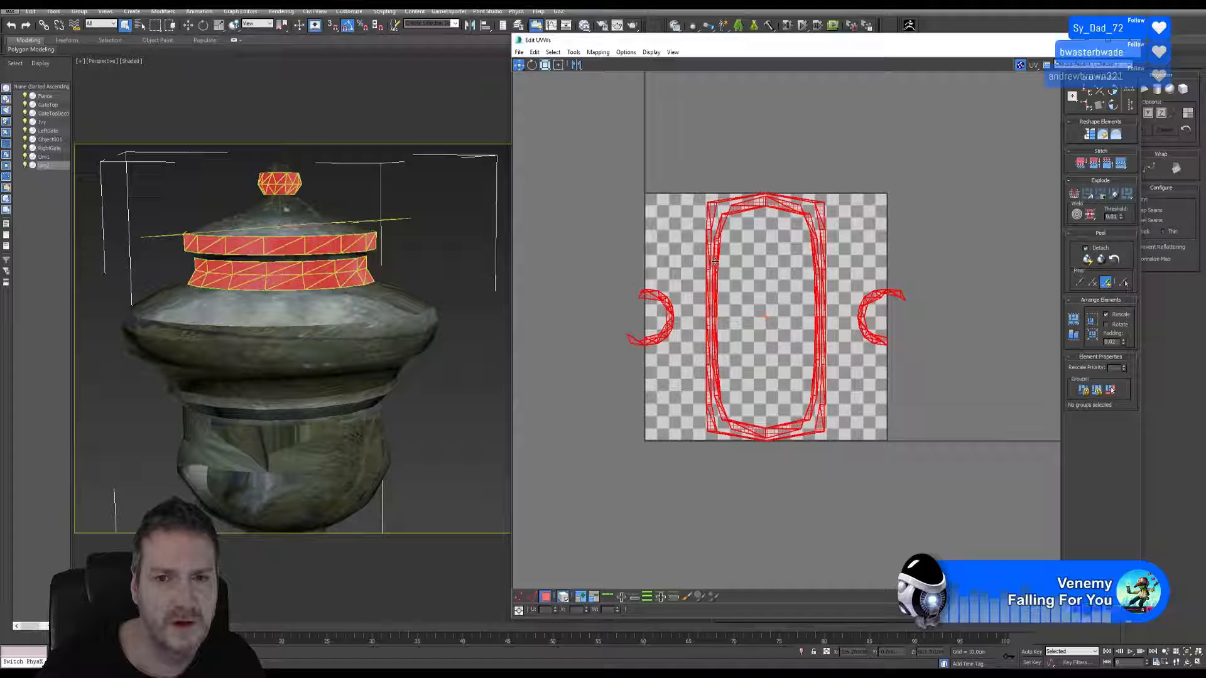
pyautogui.scroll(-3, 714, 261)
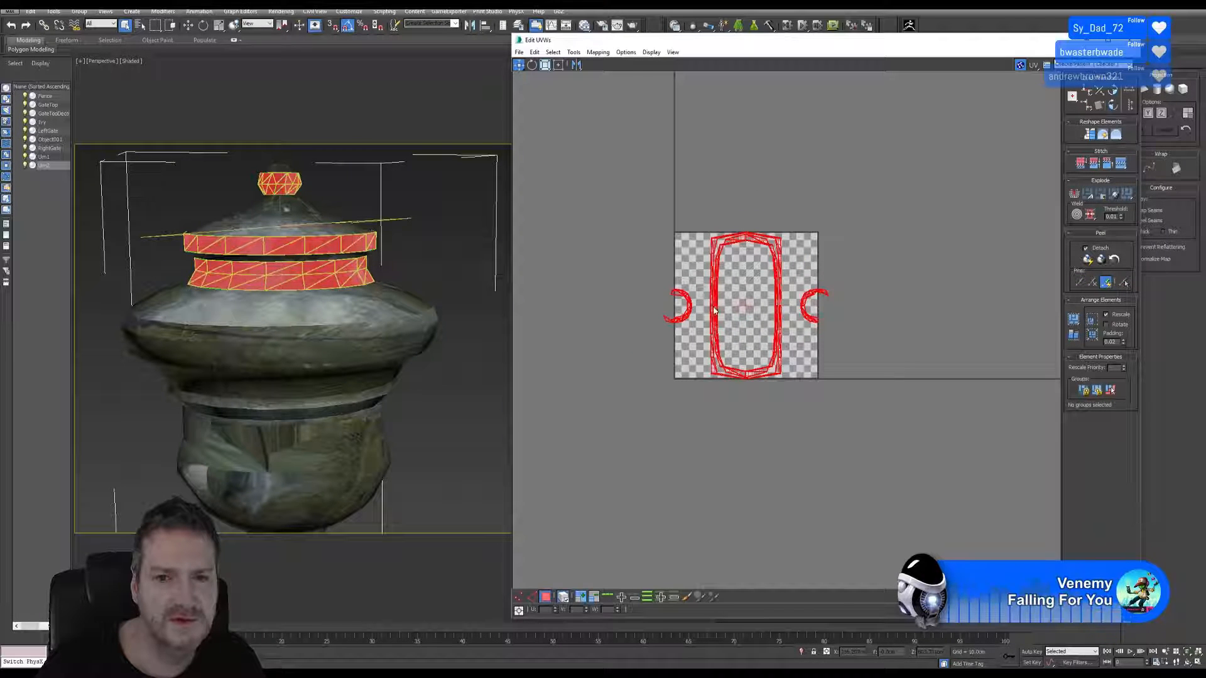
pyautogui.moveTo(624, 216); pyautogui.dragTo(876, 408)
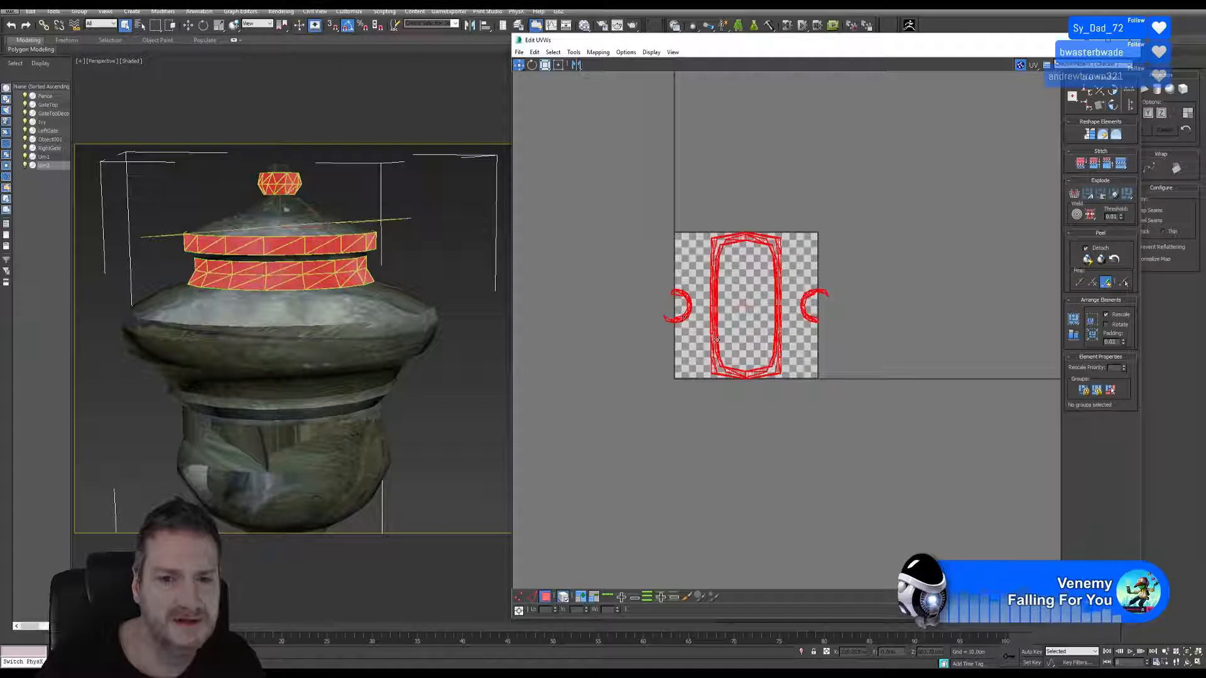
pyautogui.moveTo(717, 340); pyautogui.dragTo(594, 179)
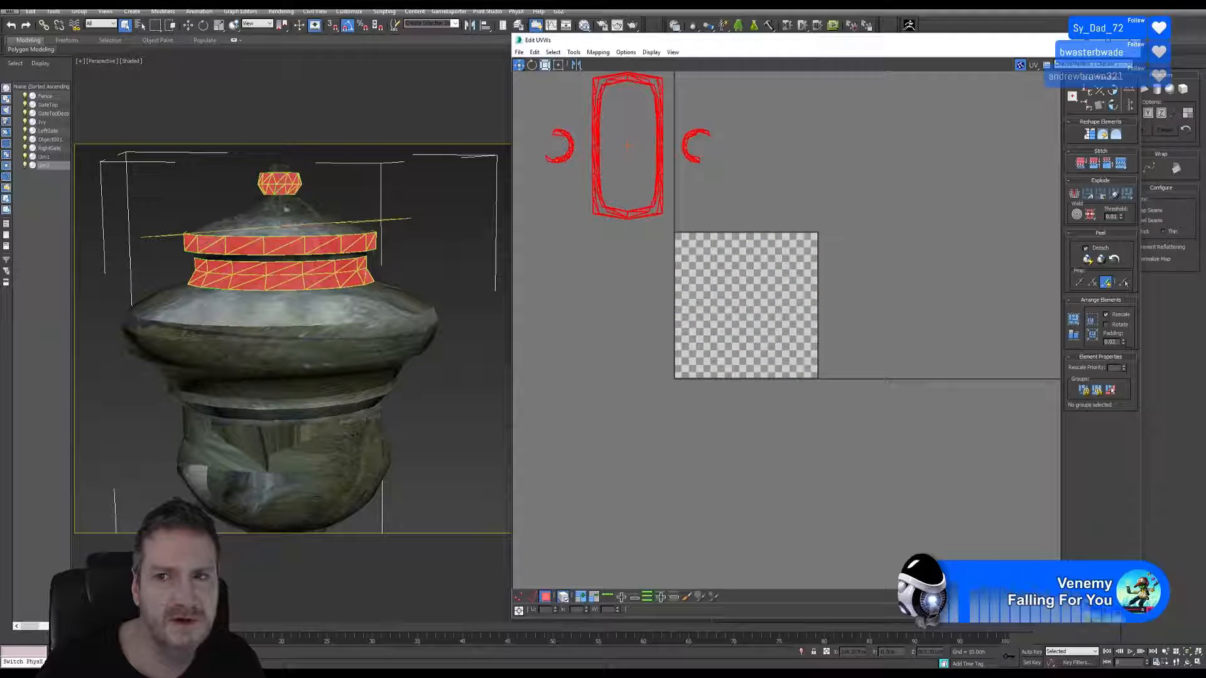
# Step: Close the UV editor and collapse the whole modifier stack into the Editable Poly
pyautogui.click(1131, 40)
pyautogui.rightClick(1078, 238)
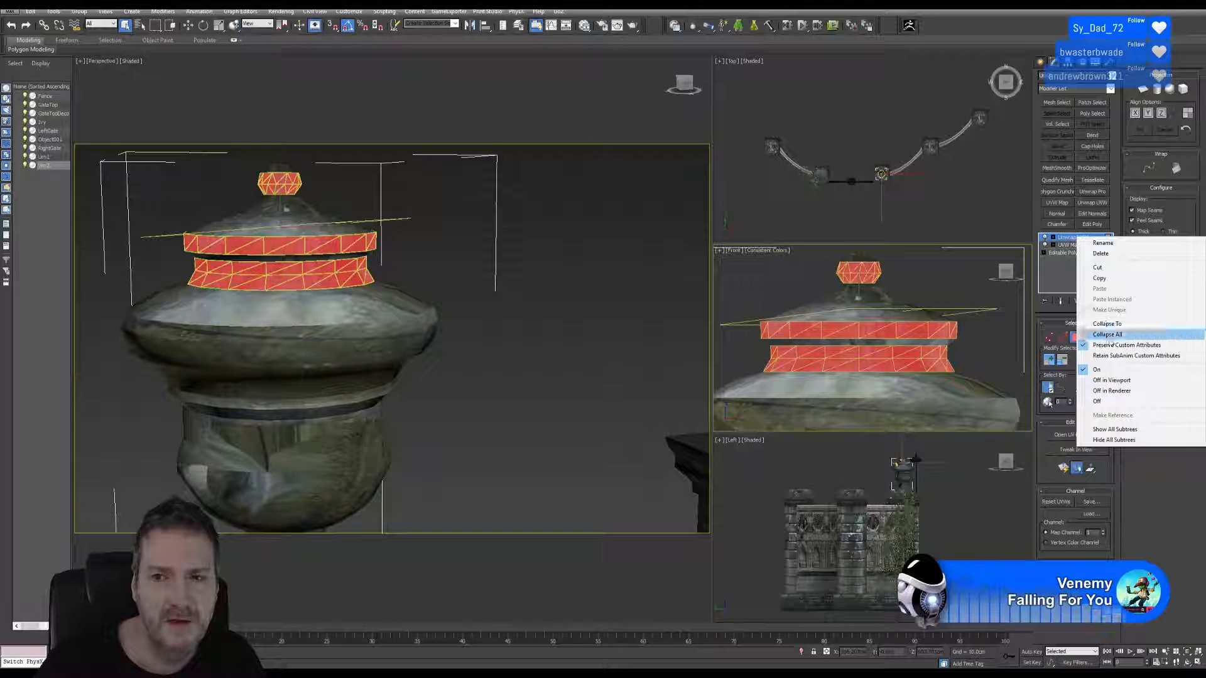
pyautogui.click(1107, 334)
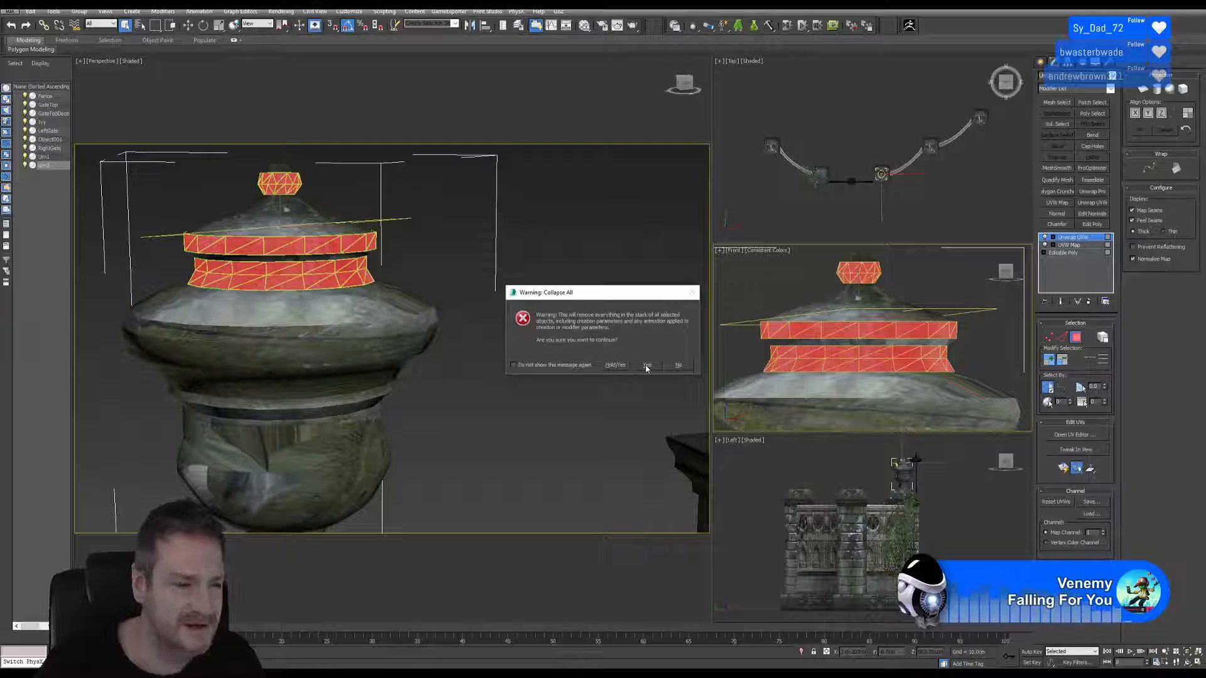
pyautogui.click(646, 366)
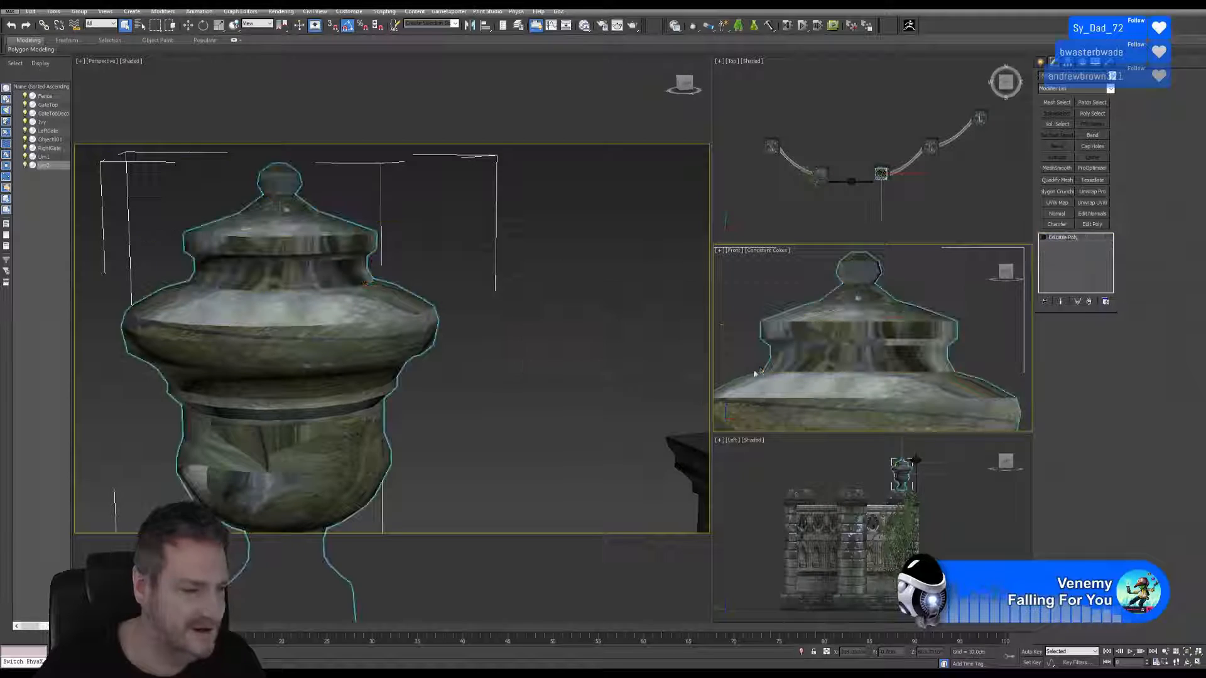
# Step: Add a new Unwrap UVW modifier, select the faces of the urn body's rectangular cluster and move them onto the UV tile
pyautogui.click(1093, 203)
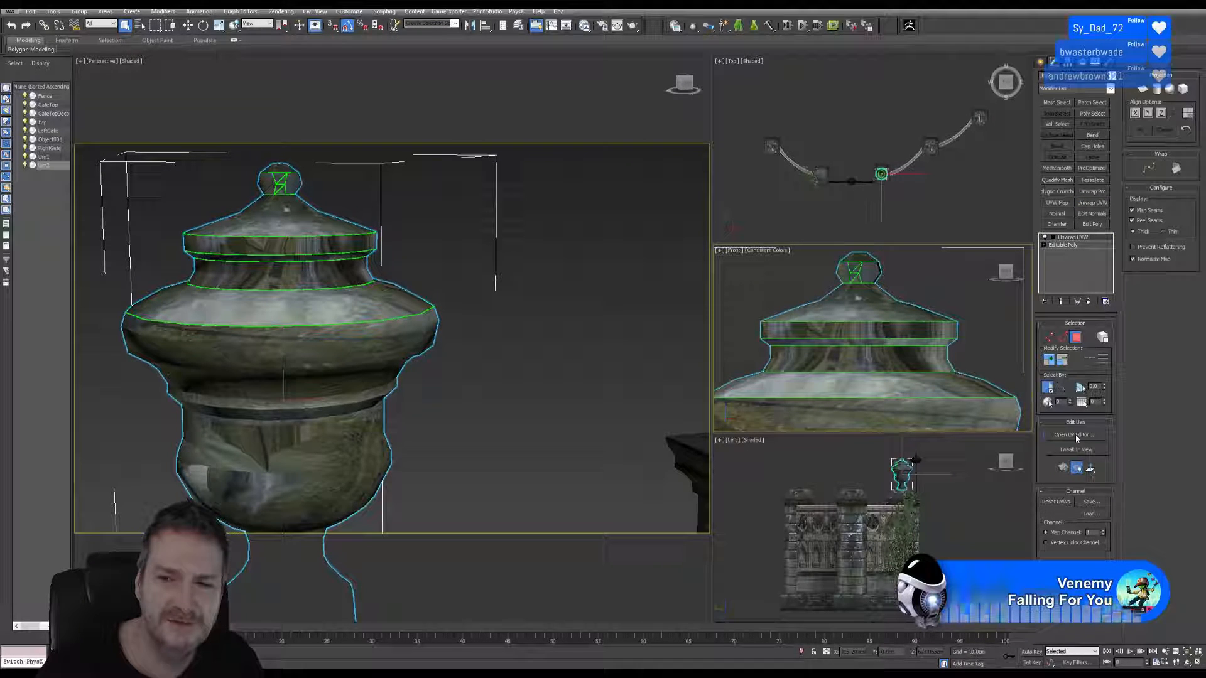
pyautogui.click(1075, 435)
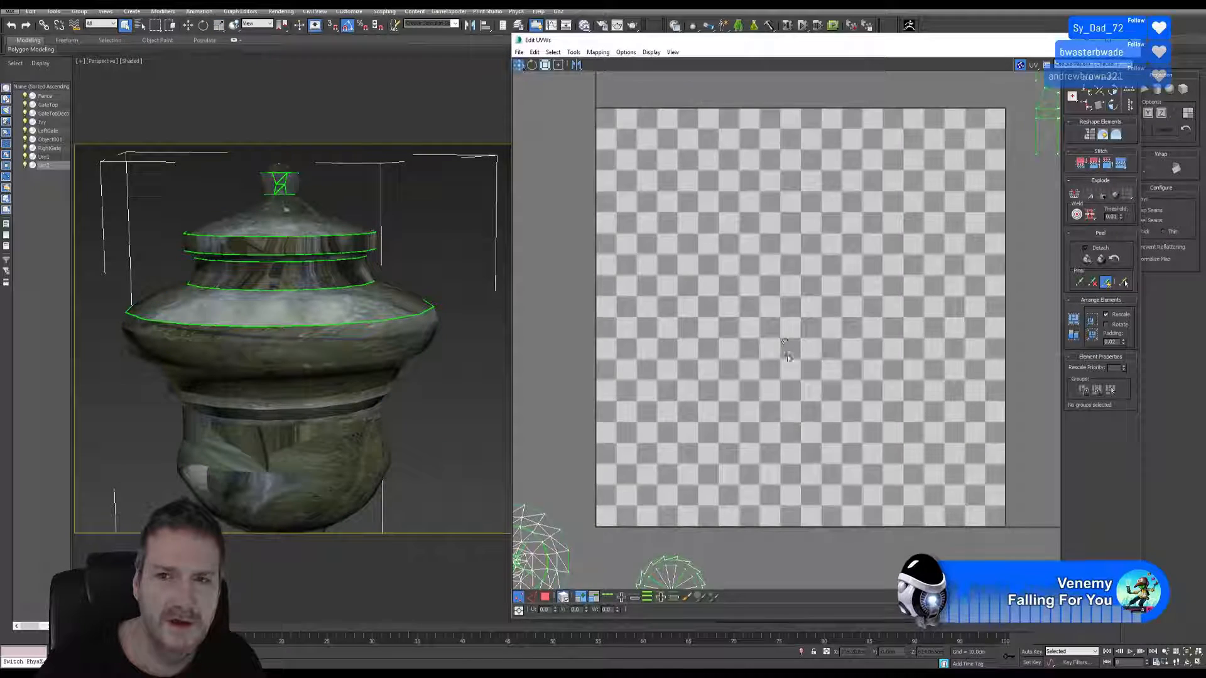
pyautogui.scroll(-6, 788, 357)
pyautogui.moveTo(787, 359); pyautogui.dragTo(762, 370, button='middle')
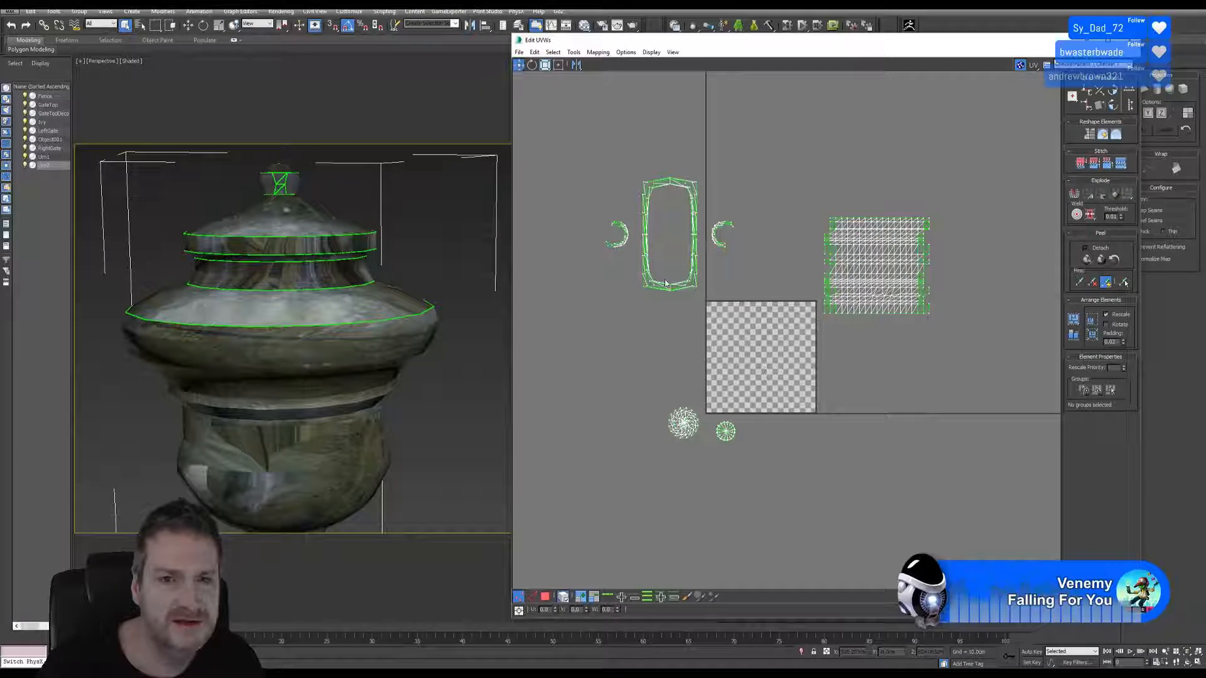
pyautogui.moveTo(815, 202); pyautogui.dragTo(939, 320)
pyautogui.click(545, 596)
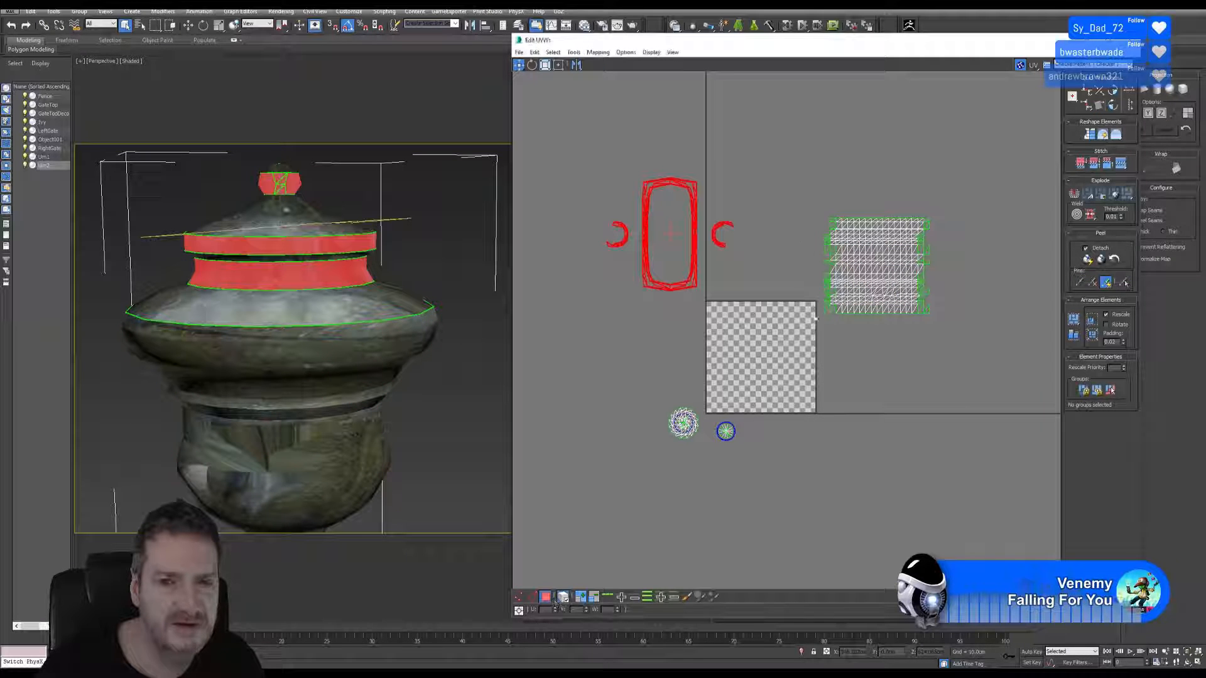
pyautogui.moveTo(948, 194); pyautogui.dragTo(791, 337)
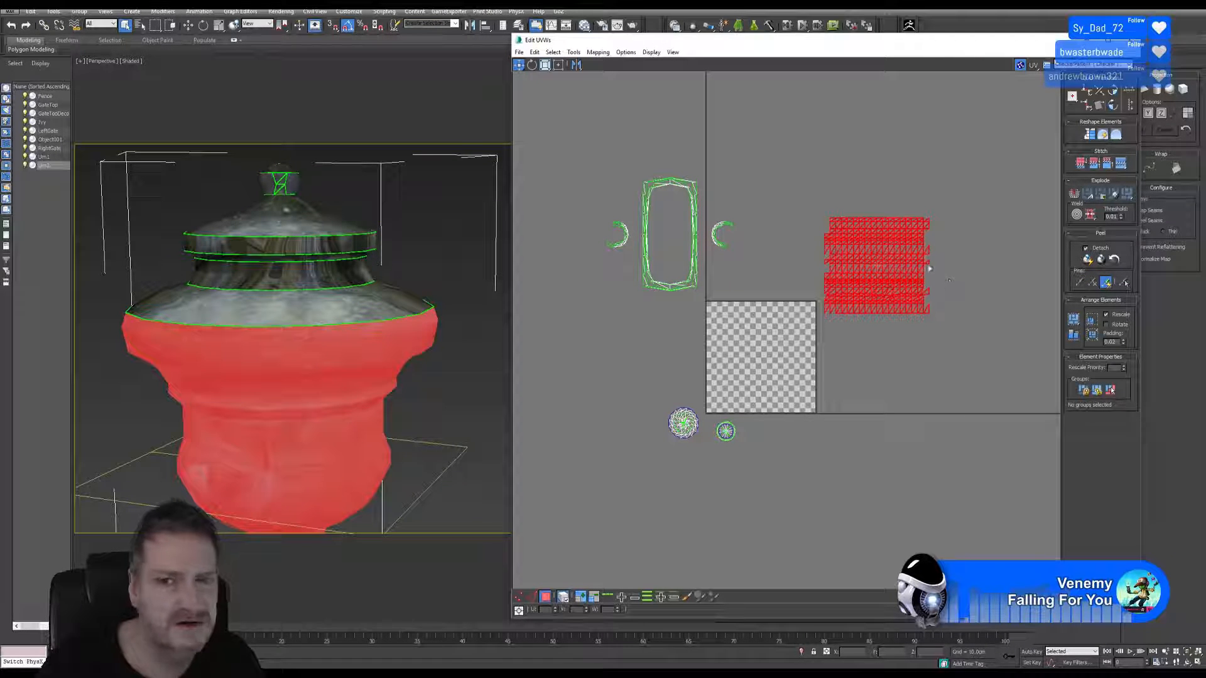
pyautogui.moveTo(899, 281); pyautogui.dragTo(795, 360)
# Step: Scale the urn body's cluster down and position it inside the upper part of the UV tile
pyautogui.scroll(3, 803, 348)
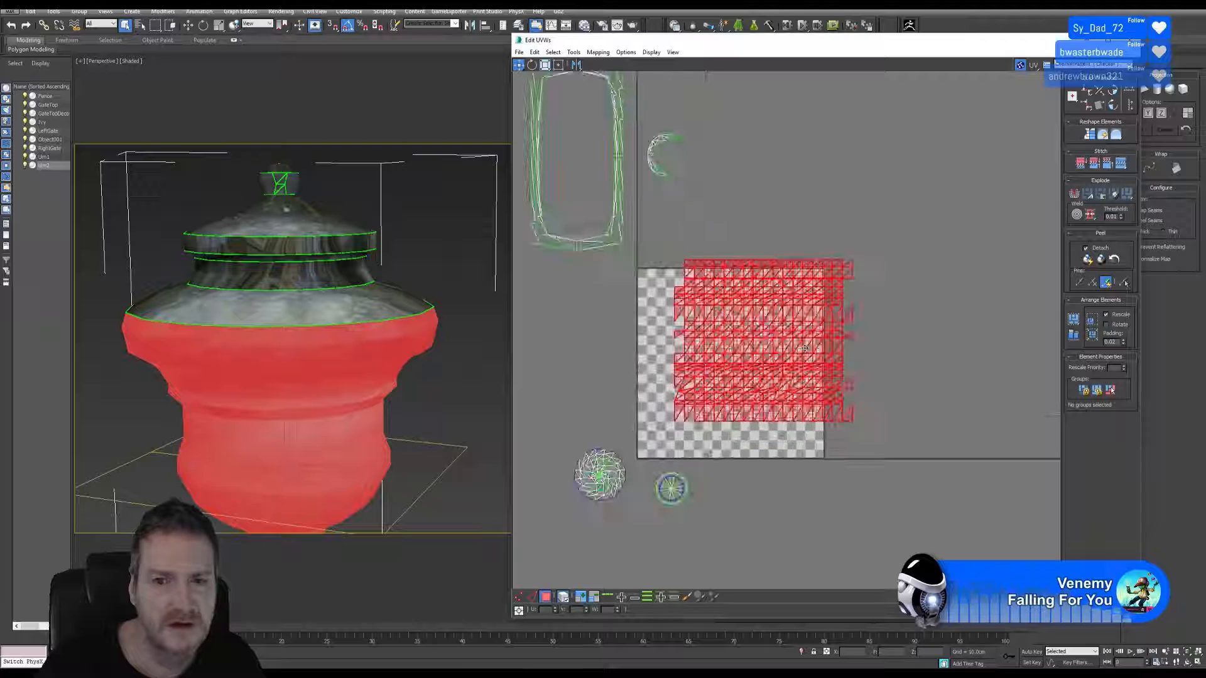
pyautogui.press('r')
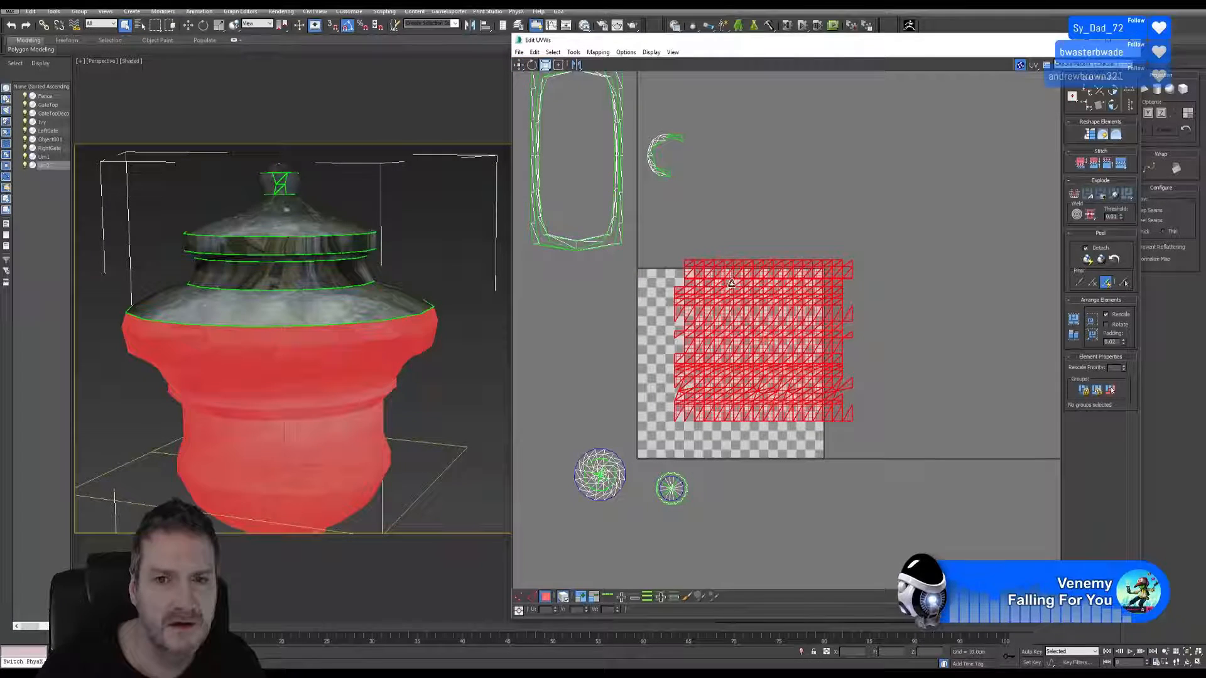
pyautogui.moveTo(731, 283); pyautogui.dragTo(729, 321)
pyautogui.press('w')
pyautogui.scroll(-2, 814, 345)
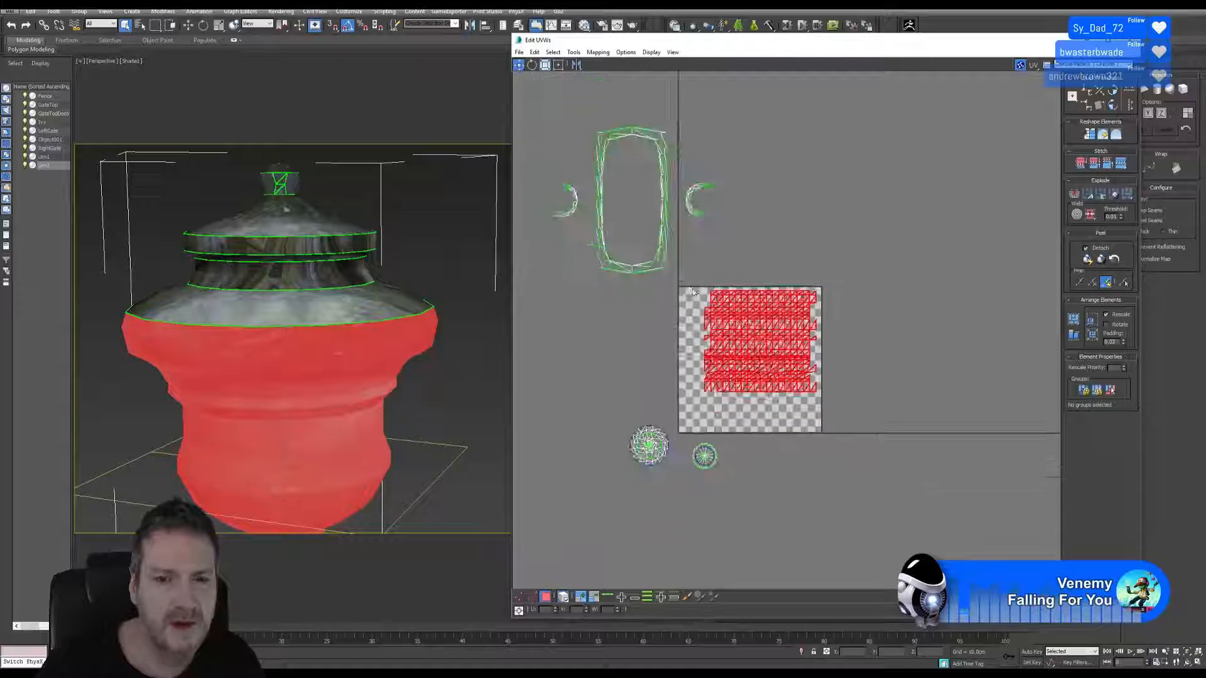
# Step: Move the larger circular cluster of the sloped lid and shoulder faces into the UV tile's lower-left corner
pyautogui.moveTo(675, 485); pyautogui.dragTo(593, 418)
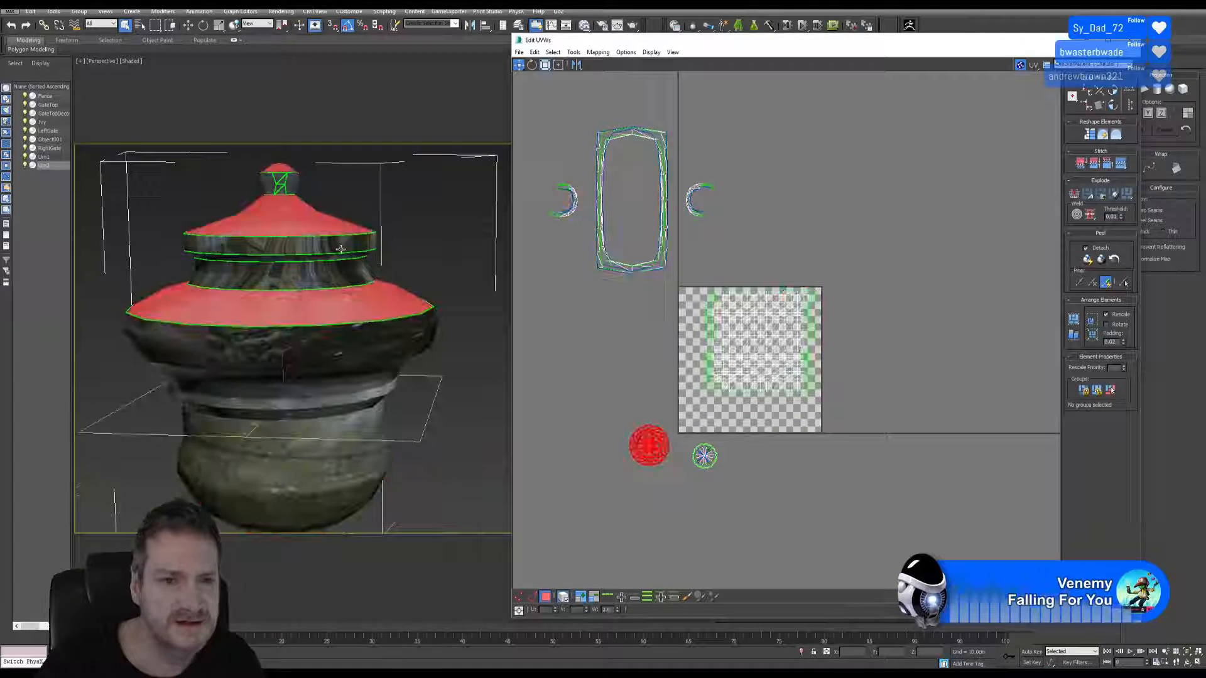
pyautogui.moveTo(656, 453); pyautogui.dragTo(710, 422)
pyautogui.scroll(5, 709, 422)
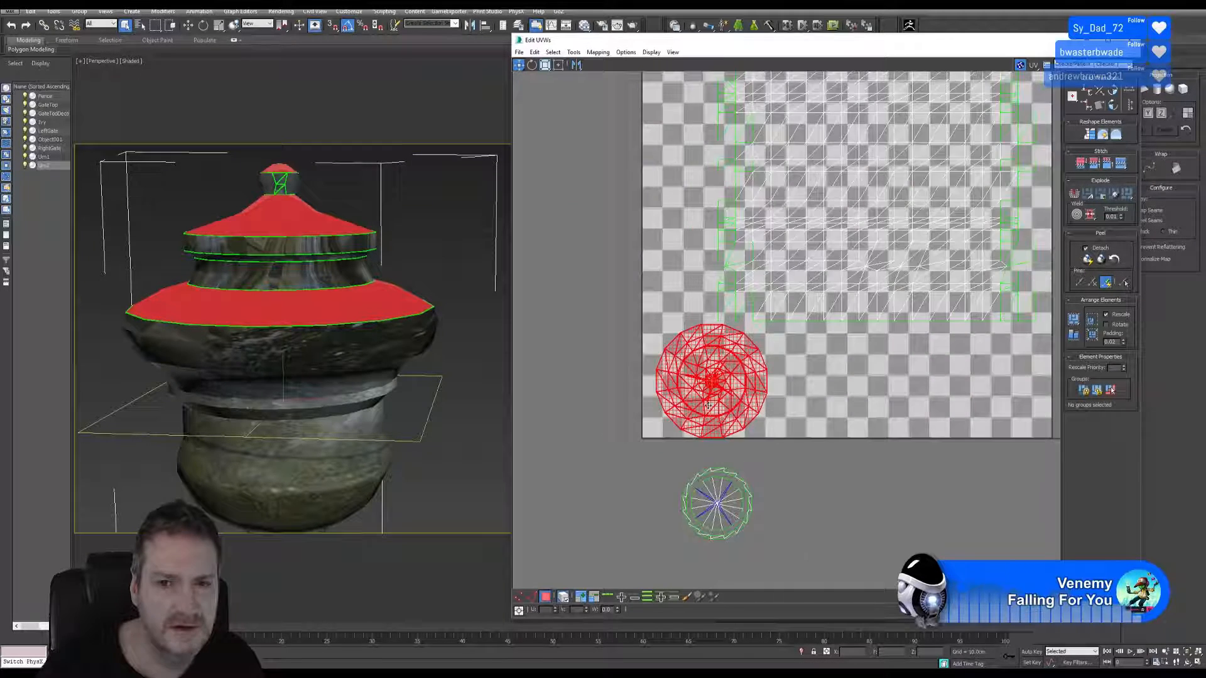
pyautogui.moveTo(769, 388); pyautogui.dragTo(749, 384)
pyautogui.moveTo(780, 451); pyautogui.dragTo(763, 414, button='middle')
pyautogui.scroll(-3, 761, 414)
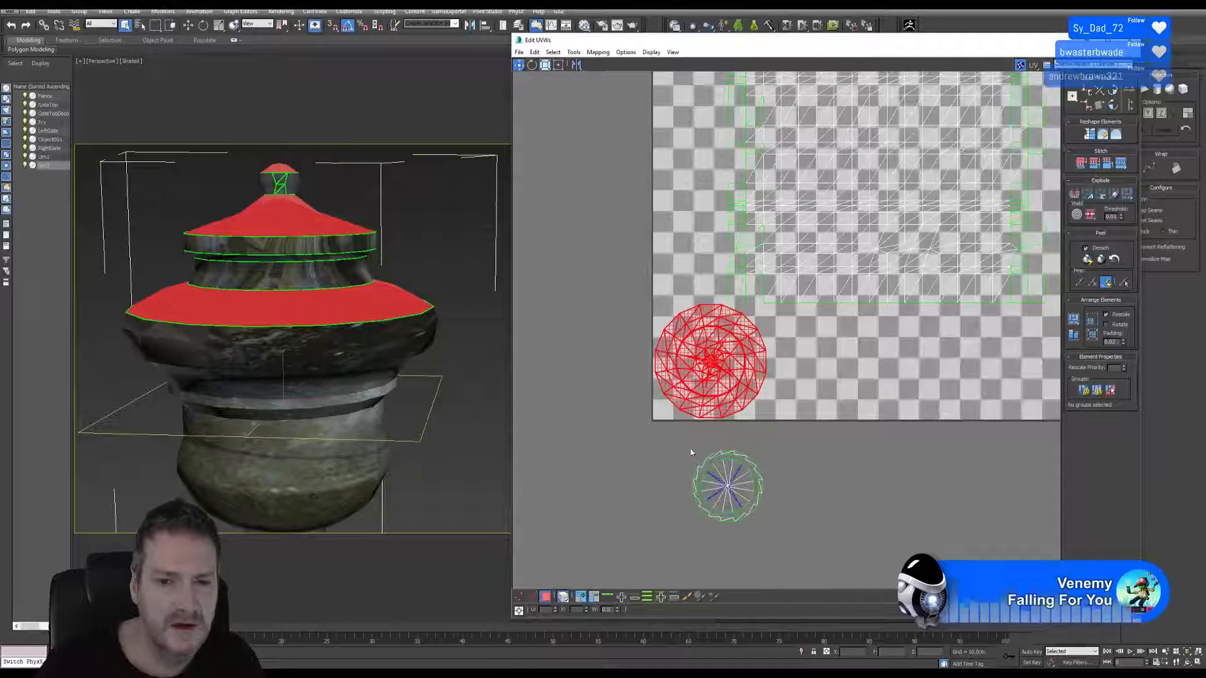
# Step: Move the smaller circular cluster into the tile, beside the larger circle below the body cluster
pyautogui.click(728, 496)
pyautogui.moveTo(767, 496); pyautogui.dragTo(724, 479, button='middle')
pyautogui.moveTo(700, 473); pyautogui.dragTo(788, 356)
pyautogui.moveTo(788, 356); pyautogui.dragTo(872, 519, button='middle')
pyautogui.scroll(-3, 826, 480)
pyautogui.scroll(-2, 716, 339)
pyautogui.moveTo(716, 339); pyautogui.dragTo(755, 423, button='middle')
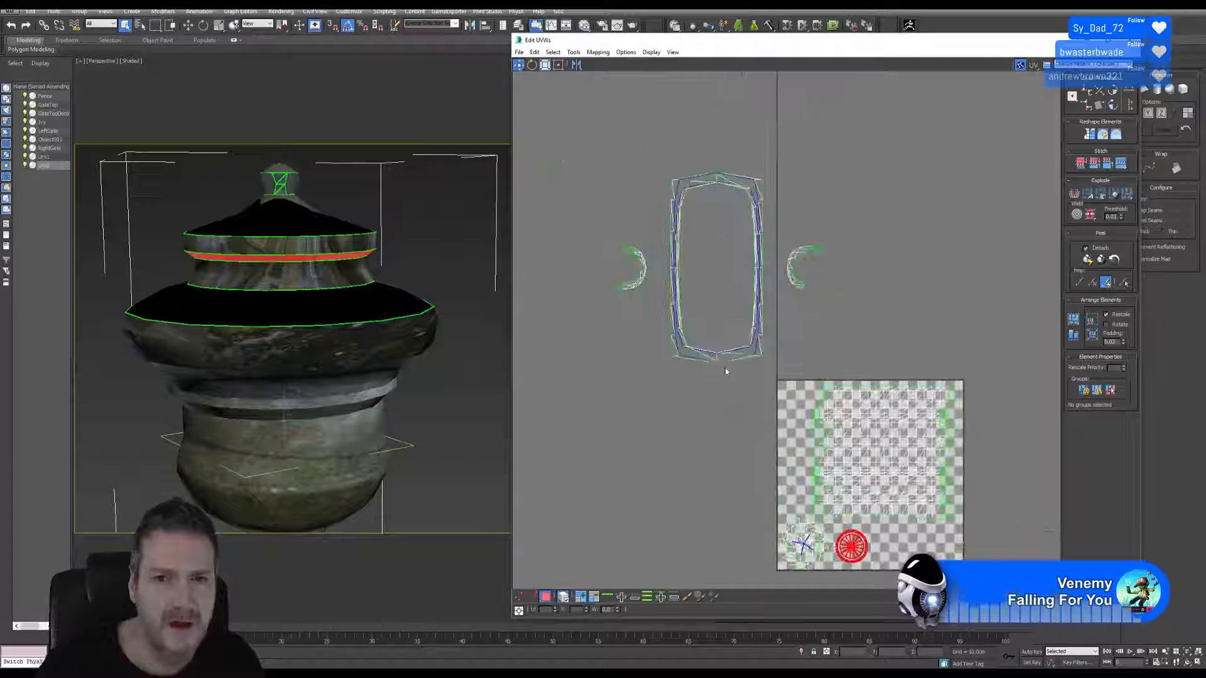
# Step: Select the knob's two crescent clusters, scale them down and move them into the tile's bottom row beside the circles
pyautogui.moveTo(596, 224); pyautogui.dragTo(603, 239)
pyautogui.moveTo(657, 312); pyautogui.dragTo(658, 312)
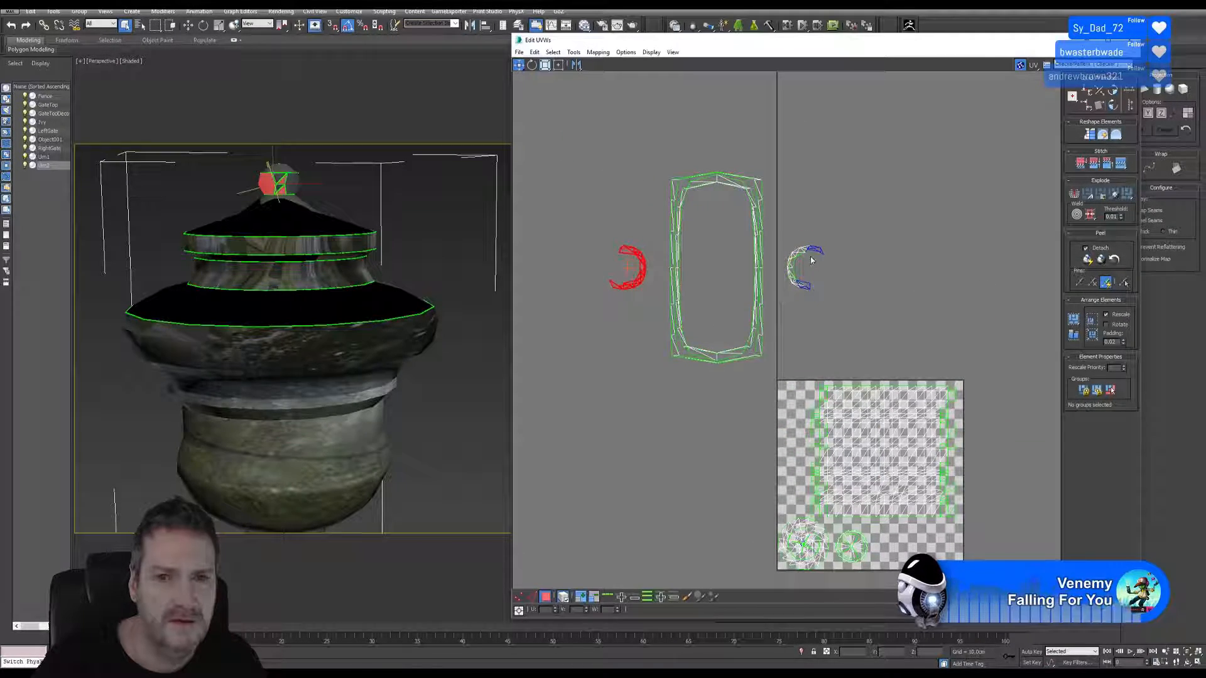
pyautogui.keyDown('ctrl'); pyautogui.moveTo(785, 310); pyautogui.dragTo(783, 311); pyautogui.keyUp('ctrl')
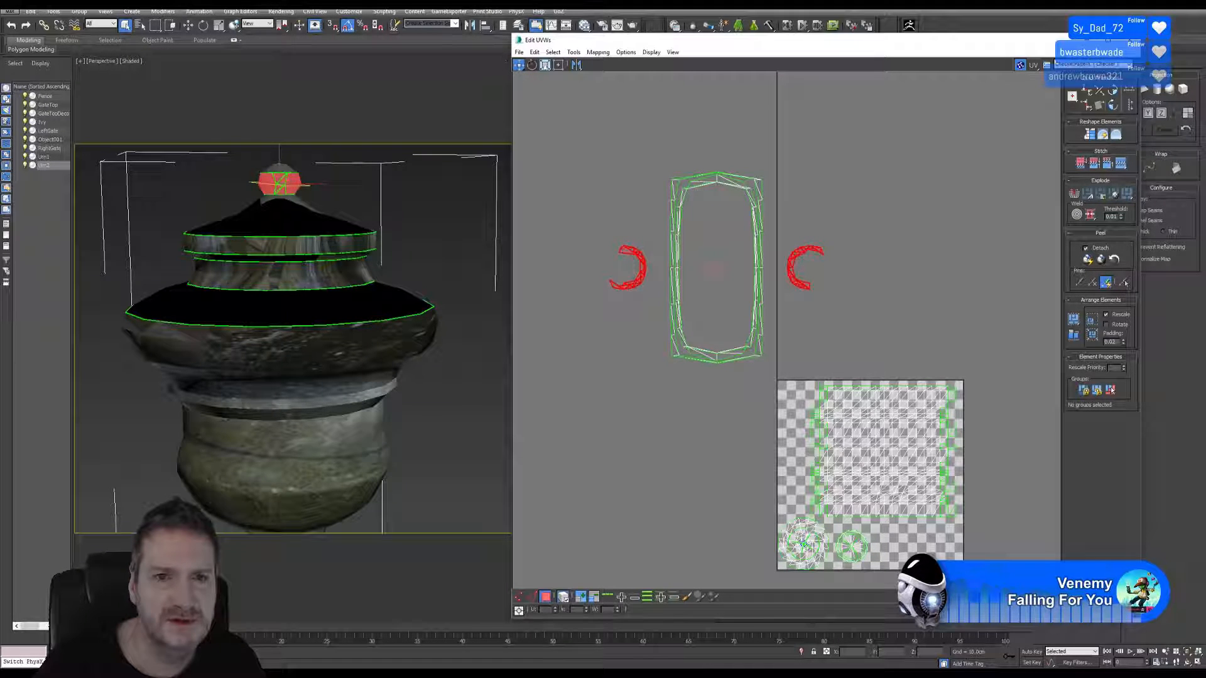
pyautogui.click(545, 66)
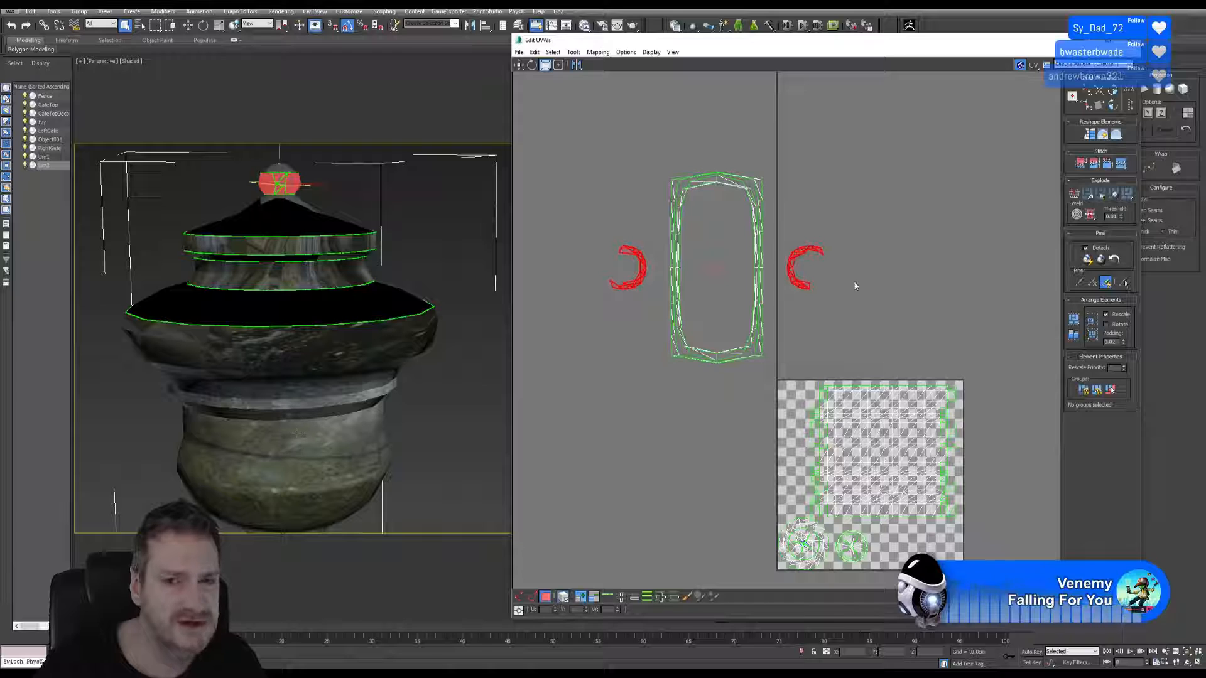
pyautogui.moveTo(790, 274); pyautogui.dragTo(790, 349)
pyautogui.press('w')
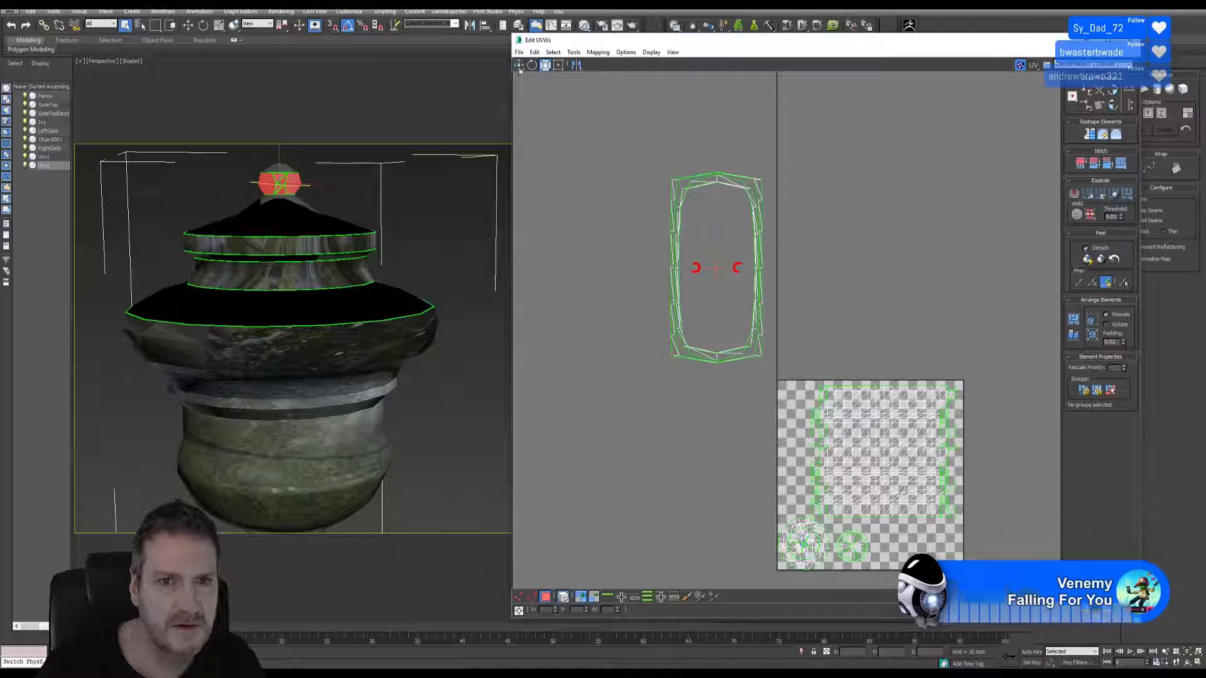
pyautogui.moveTo(700, 274); pyautogui.dragTo(894, 549)
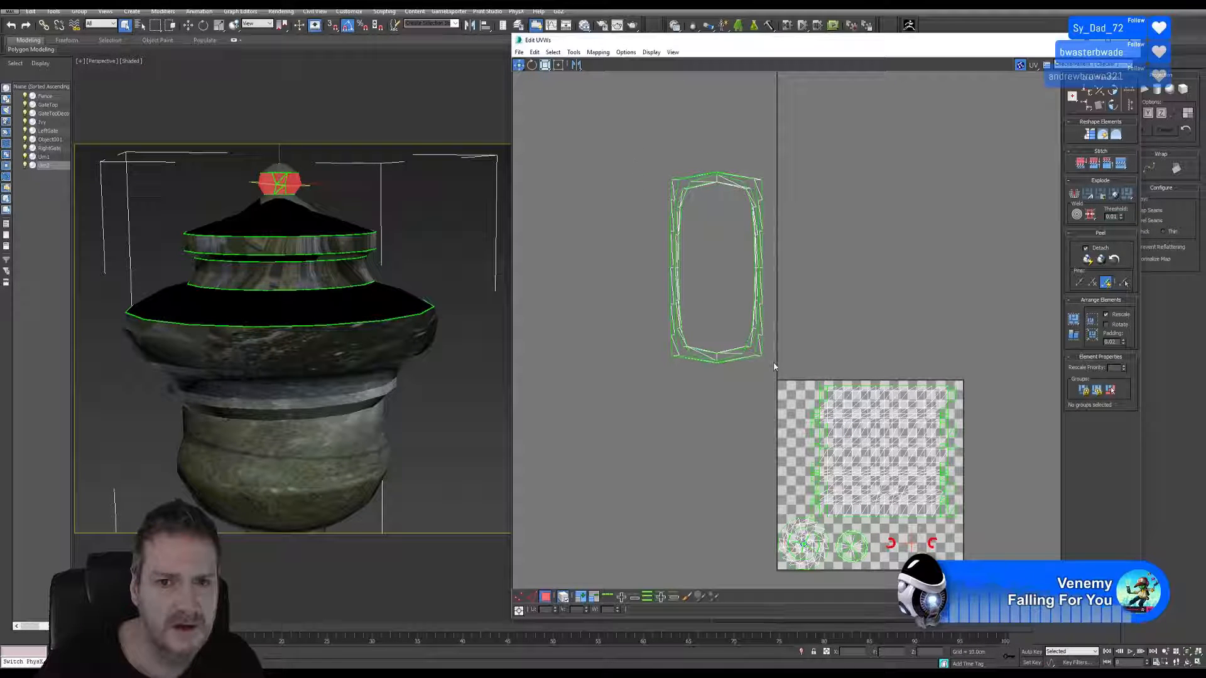
# Step: Select the lid bands' ring-shaped cluster and scale it down to about half its size outside the tile
pyautogui.click(303, 290)
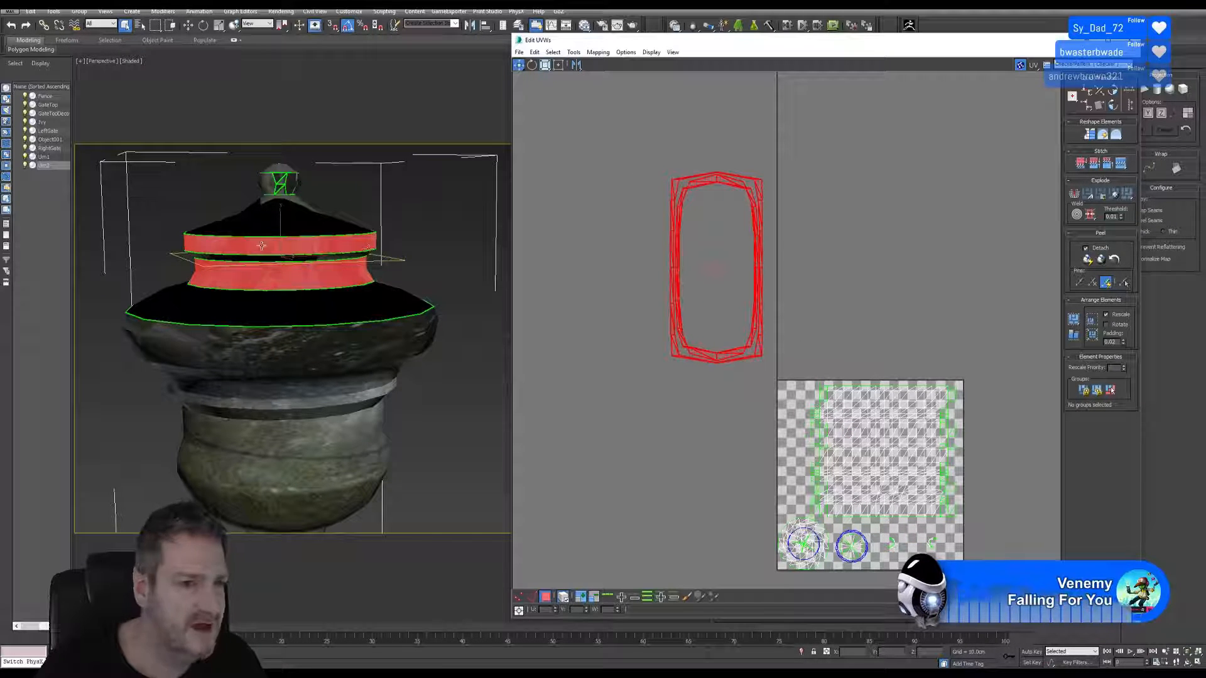
pyautogui.moveTo(662, 227); pyautogui.dragTo(643, 208, button='middle')
pyautogui.click(545, 65)
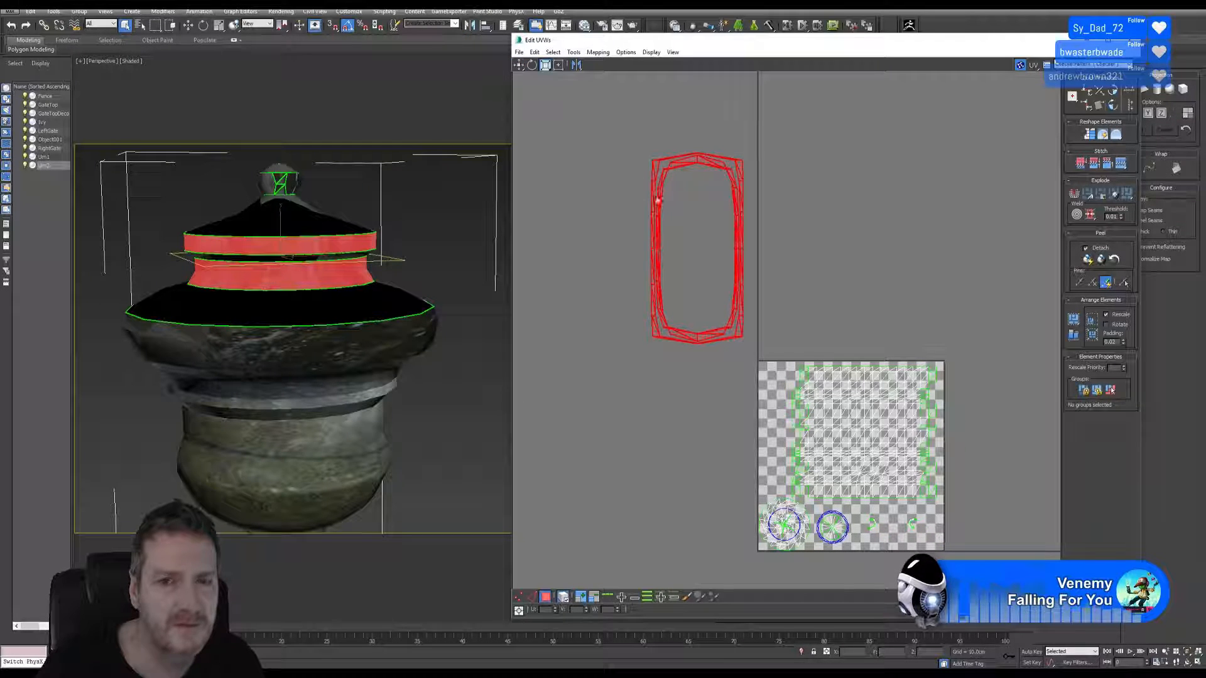
pyautogui.click(701, 243)
pyautogui.moveTo(622, 124); pyautogui.dragTo(744, 344)
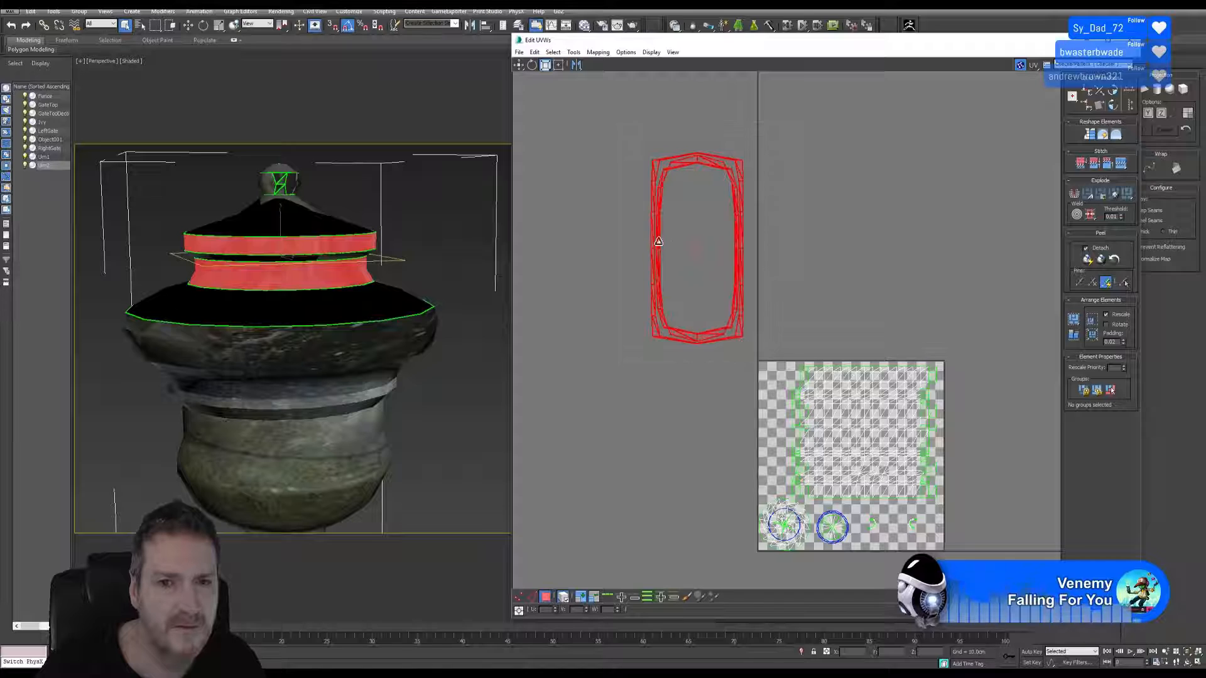
pyautogui.moveTo(657, 244); pyautogui.dragTo(663, 300)
pyautogui.scroll(2, 756, 267)
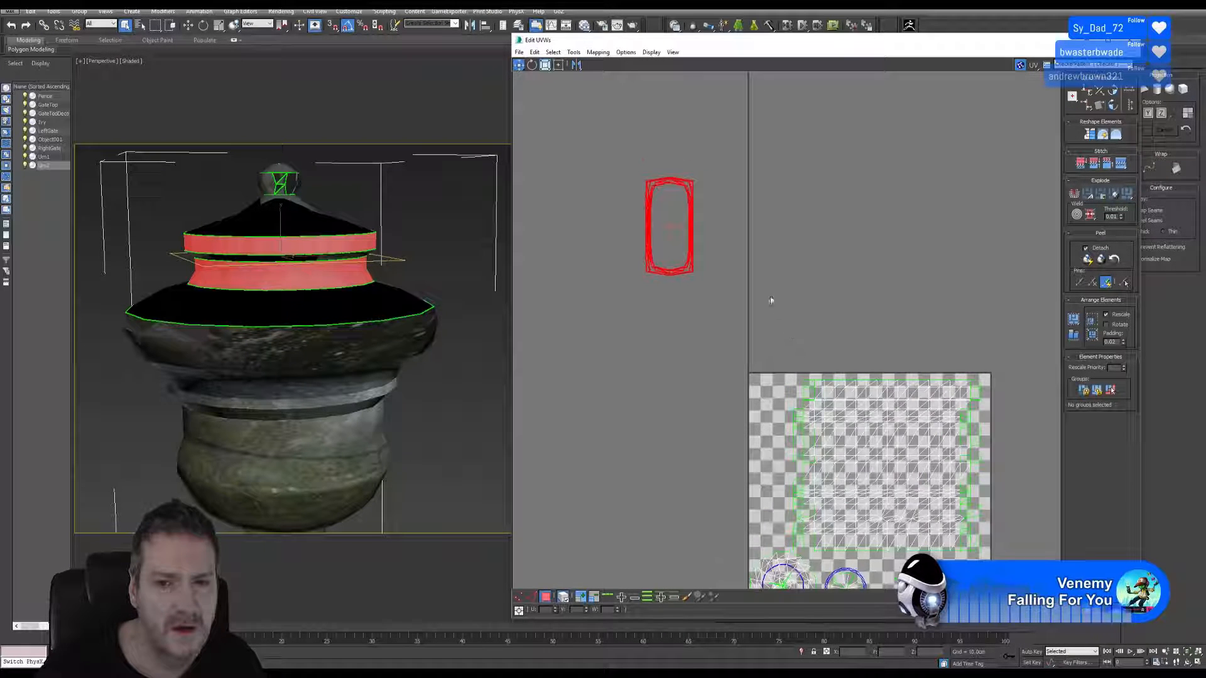
pyautogui.click(678, 219)
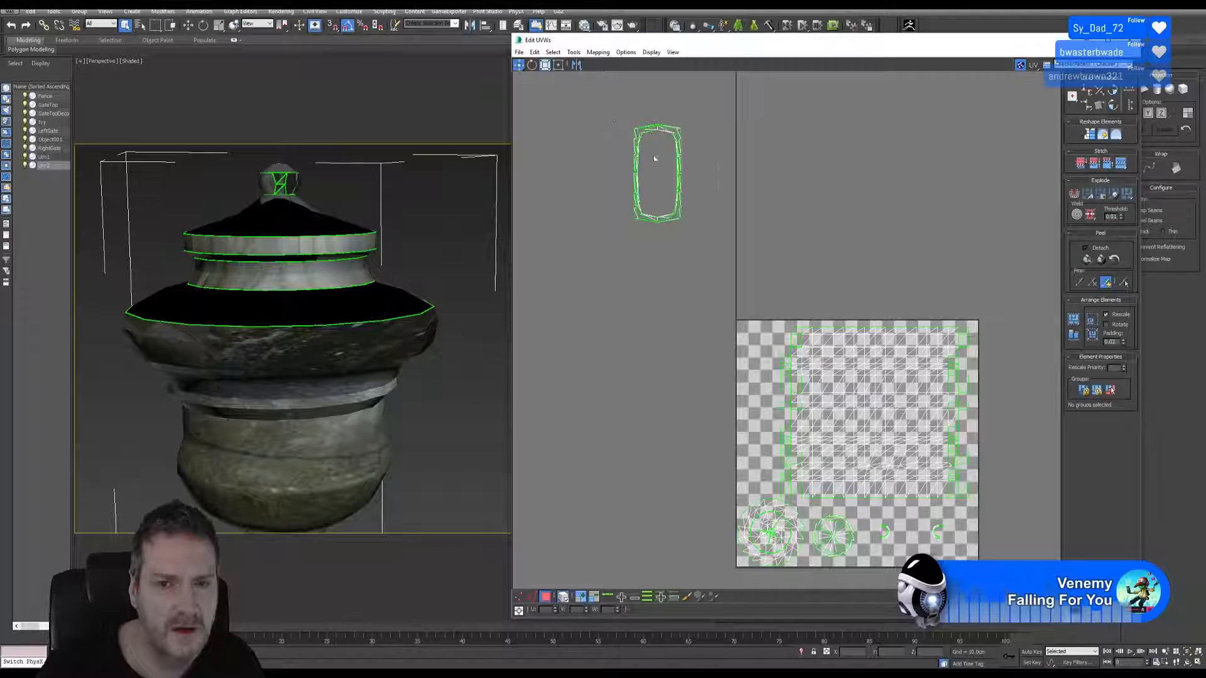
# Step: Move the upper bands' UV shell into the texture tile, scale it down and fit it beside the large shell
pyautogui.click(652, 223)
pyautogui.moveTo(646, 223); pyautogui.dragTo(740, 436)
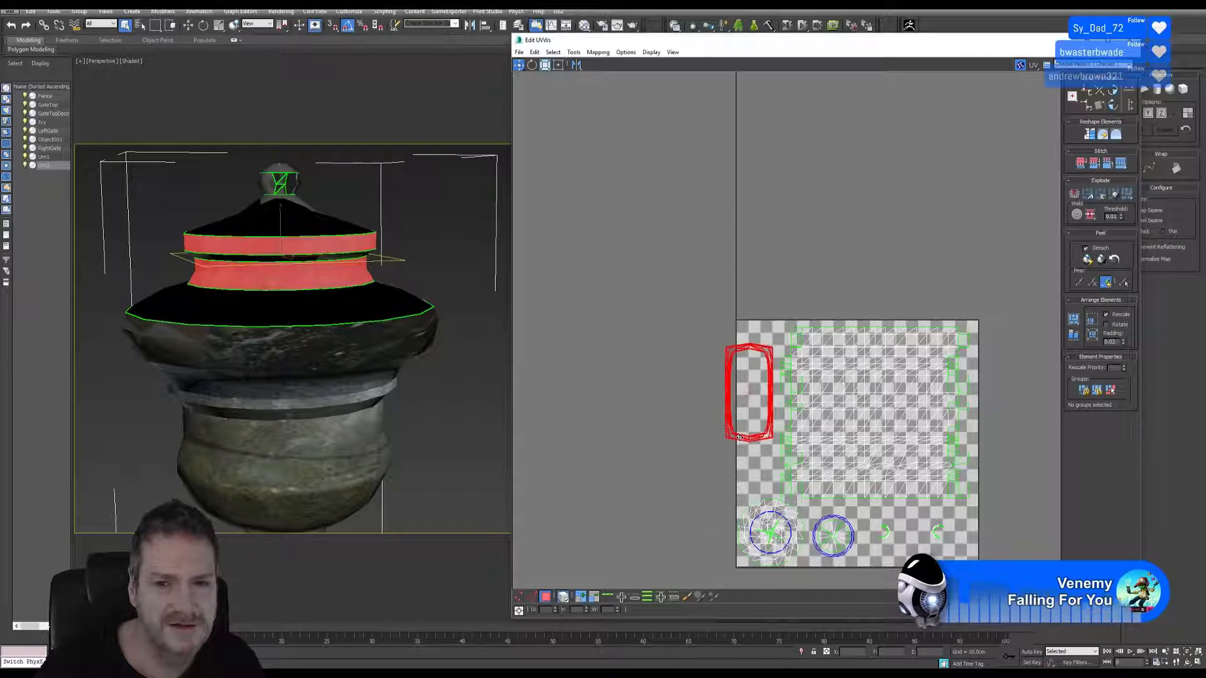
pyautogui.scroll(4, 753, 426)
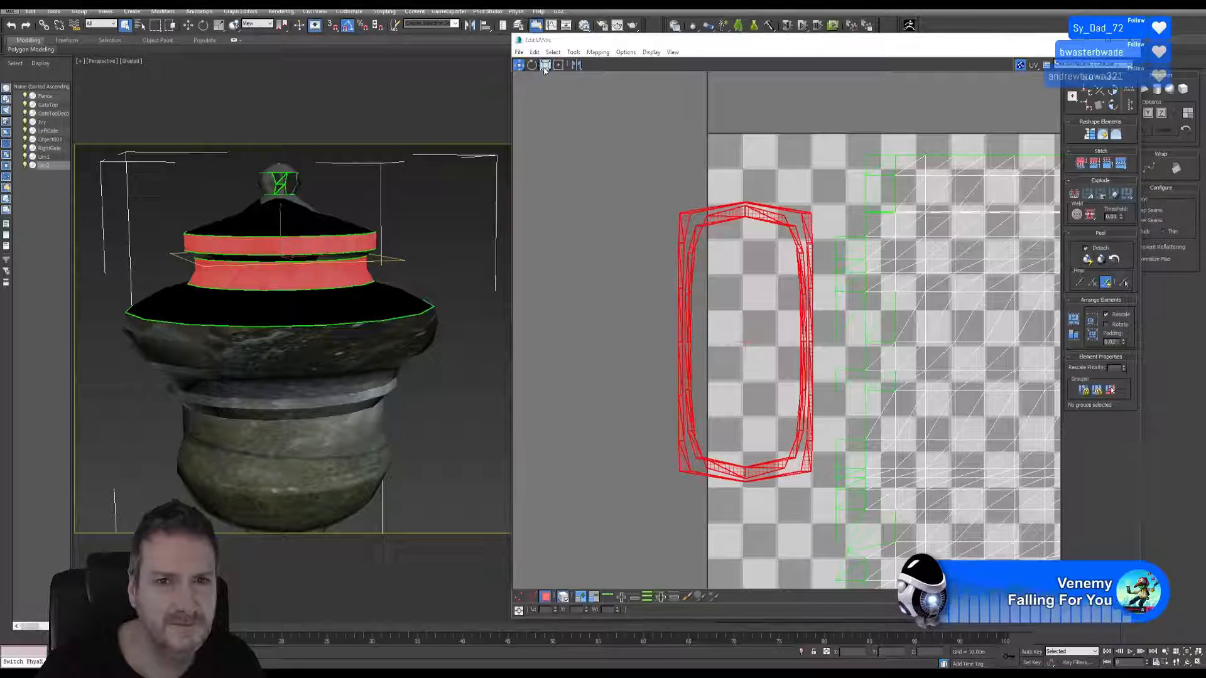
pyautogui.moveTo(683, 265); pyautogui.dragTo(684, 326)
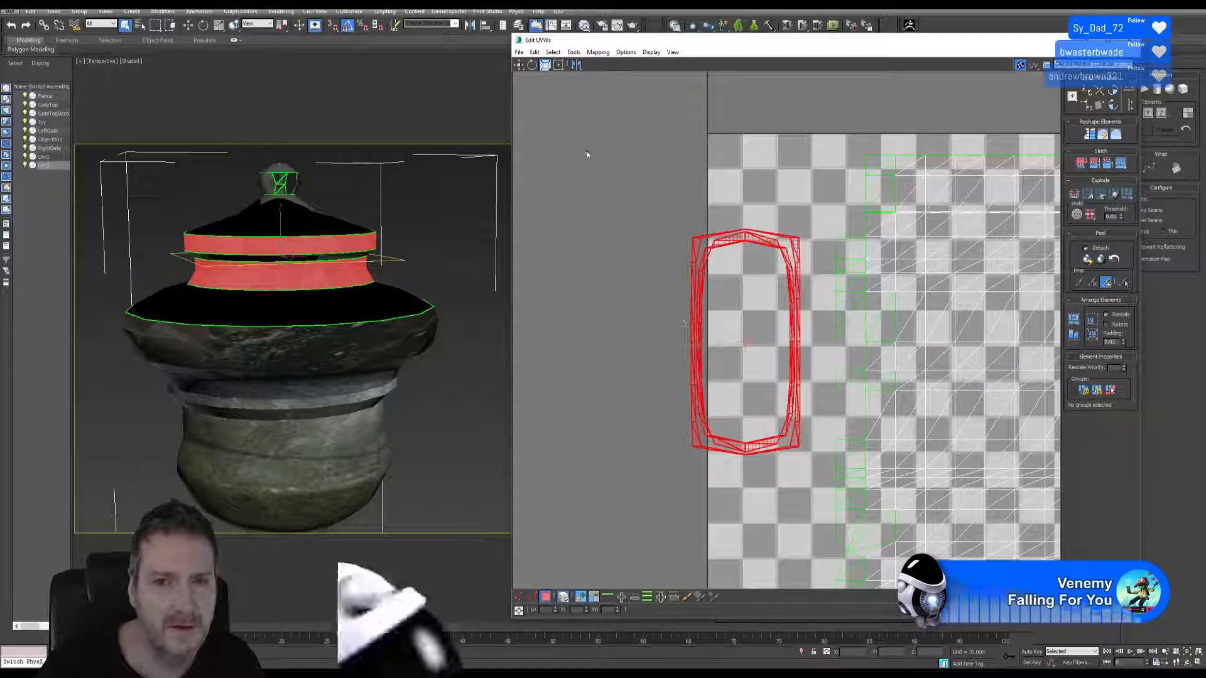
pyautogui.click(519, 65)
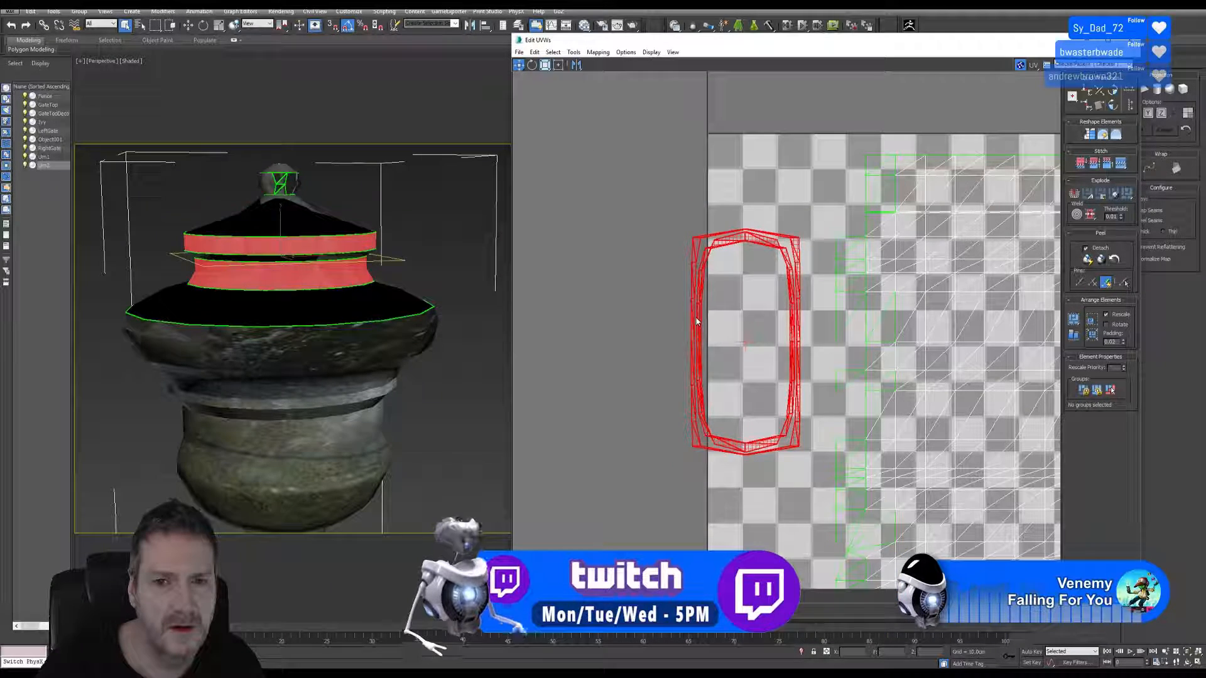
pyautogui.click(713, 302)
pyautogui.moveTo(713, 302); pyautogui.dragTo(792, 264)
pyautogui.moveTo(793, 440); pyautogui.dragTo(817, 447)
pyautogui.scroll(-3, 701, 333)
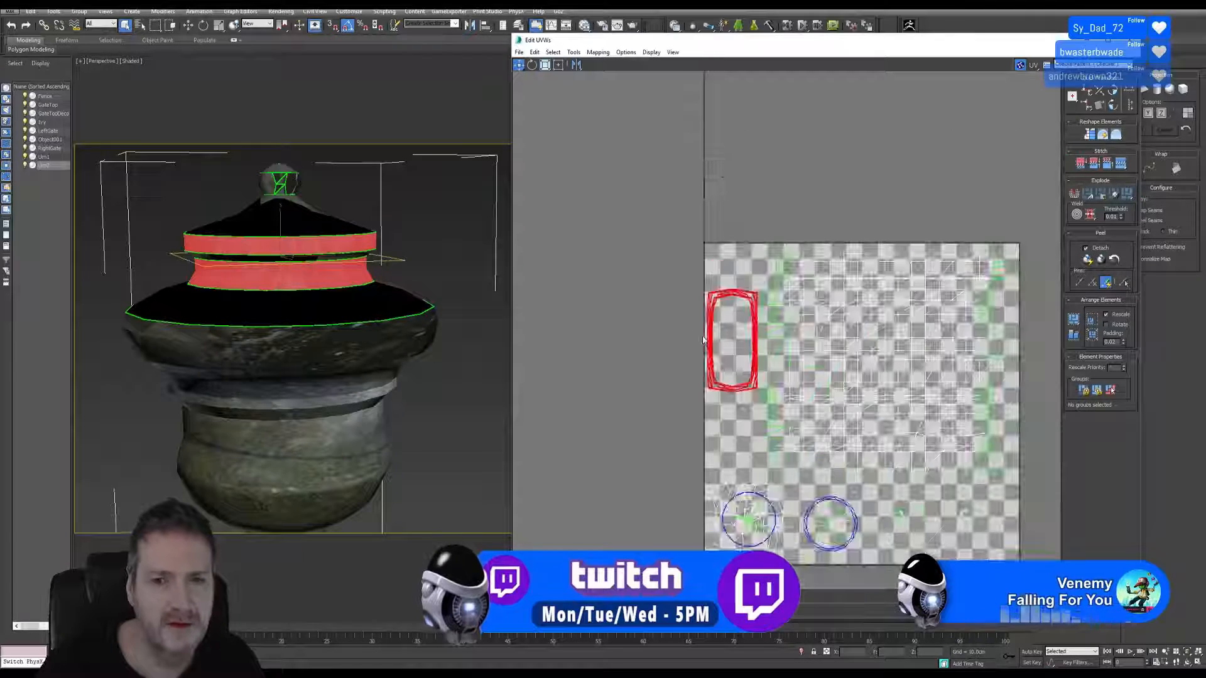
pyautogui.click(783, 209)
# Step: Close the UV editor and collapse the urn's whole modifier stack, accepting the collapse
pyautogui.click(1127, 40)
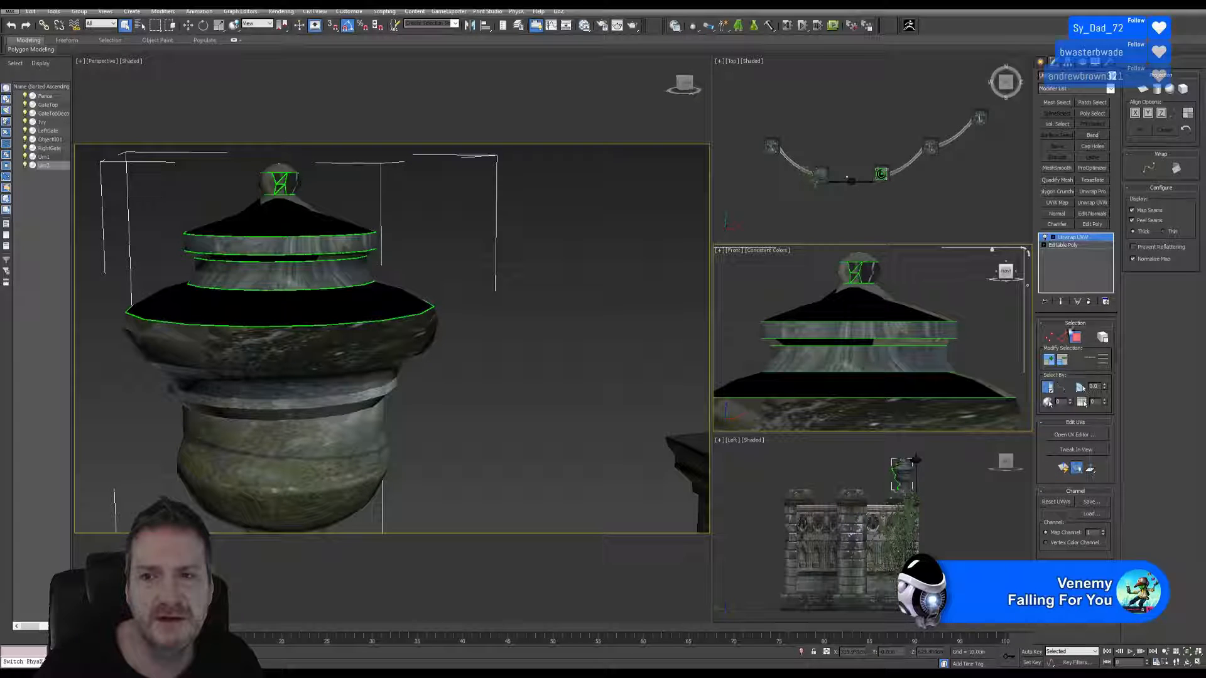
pyautogui.click(1071, 246)
pyautogui.rightClick(1072, 246)
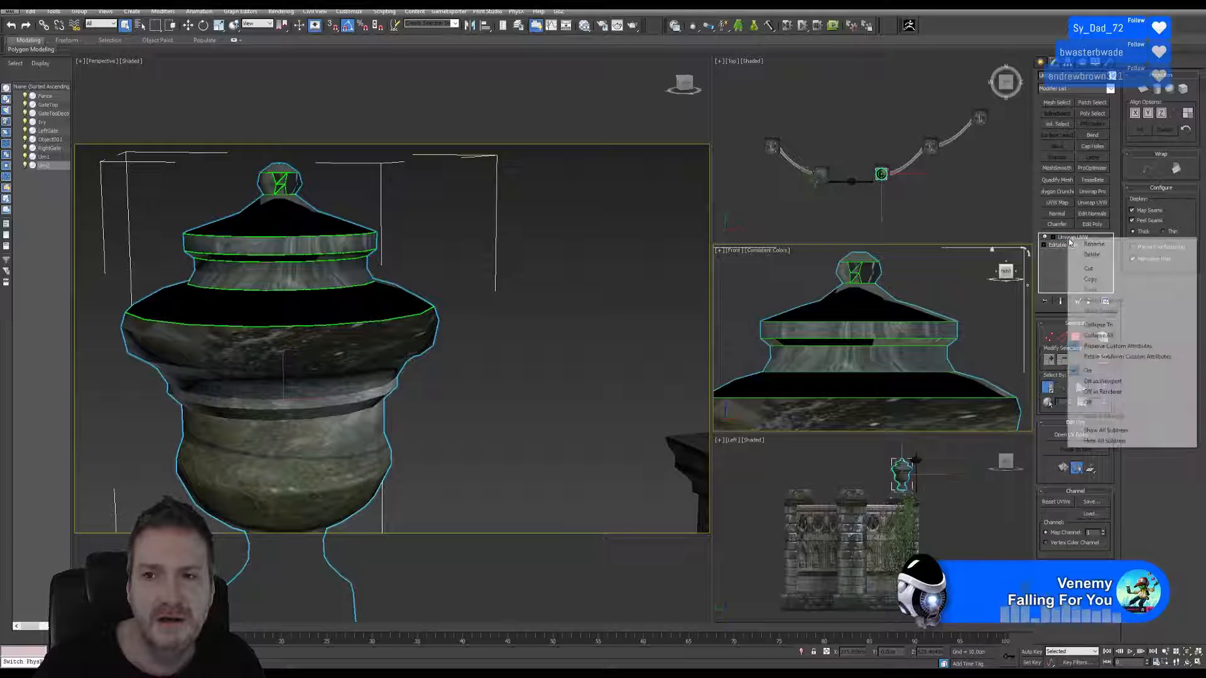
pyautogui.click(1096, 330)
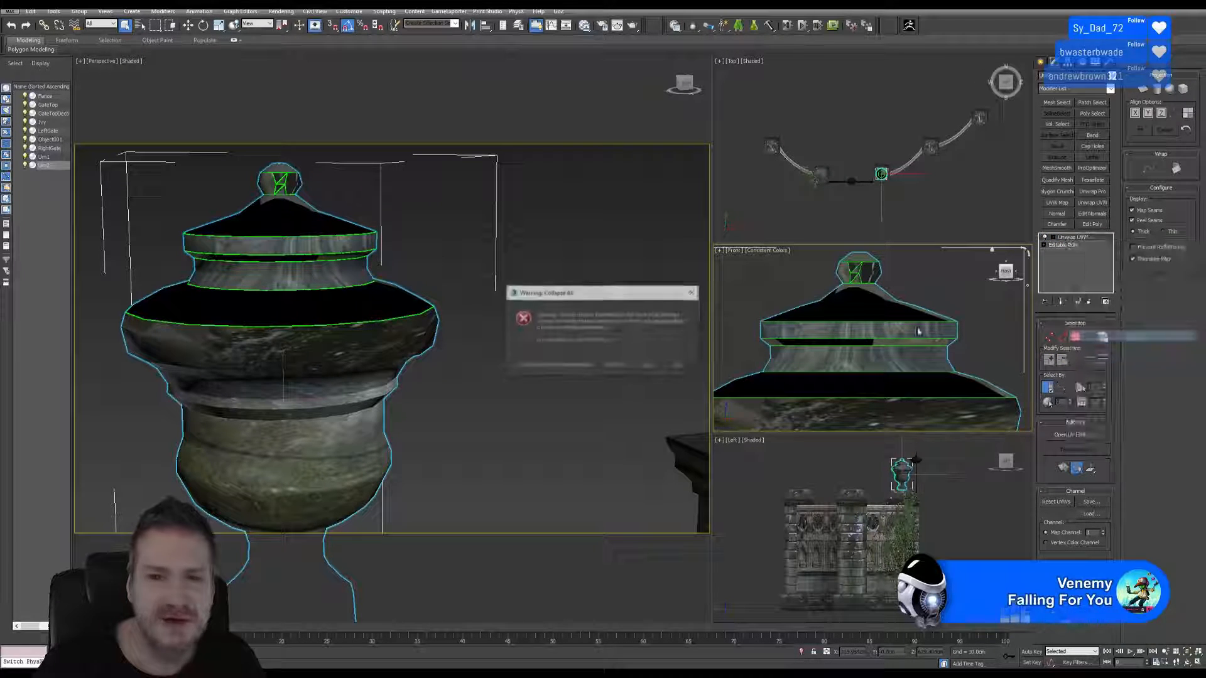
pyautogui.click(653, 368)
# Step: Export the selected urn as FBX, overwriting the existing GateUrn.FBX file
pyautogui.scroll(-6, 484, 380)
pyautogui.moveTo(481, 363); pyautogui.dragTo(467, 289, button='middle')
pyautogui.click(10, 11)
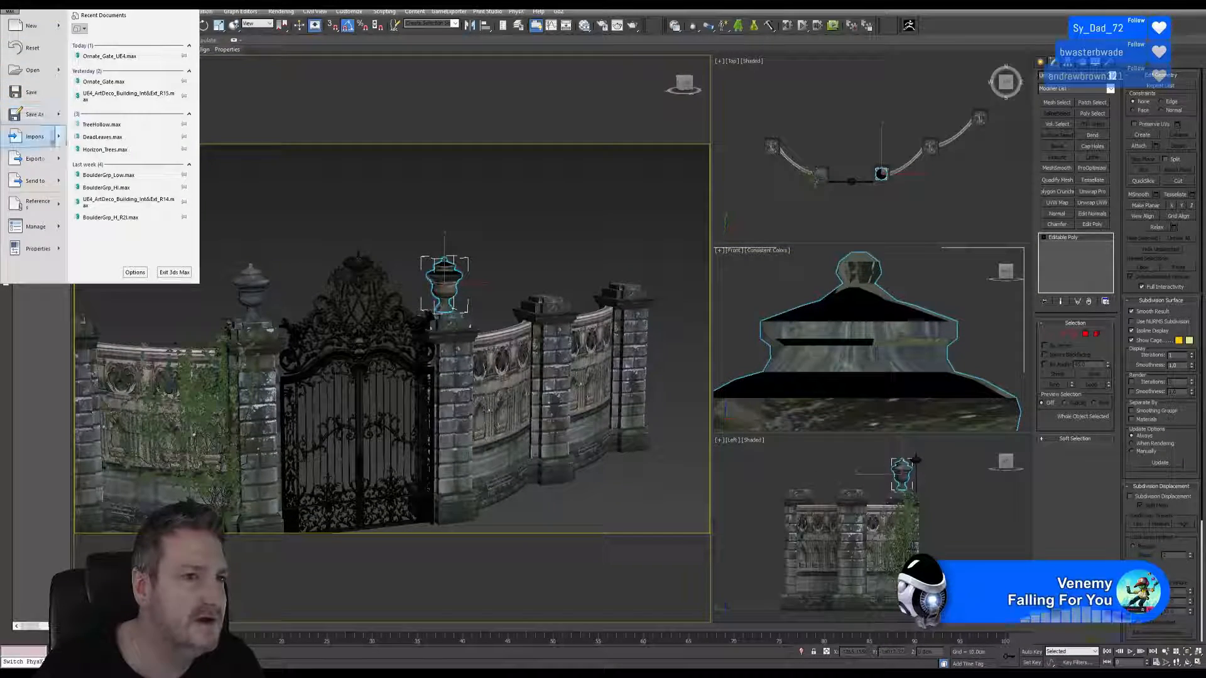
pyautogui.moveTo(31, 159)
pyautogui.click(108, 81)
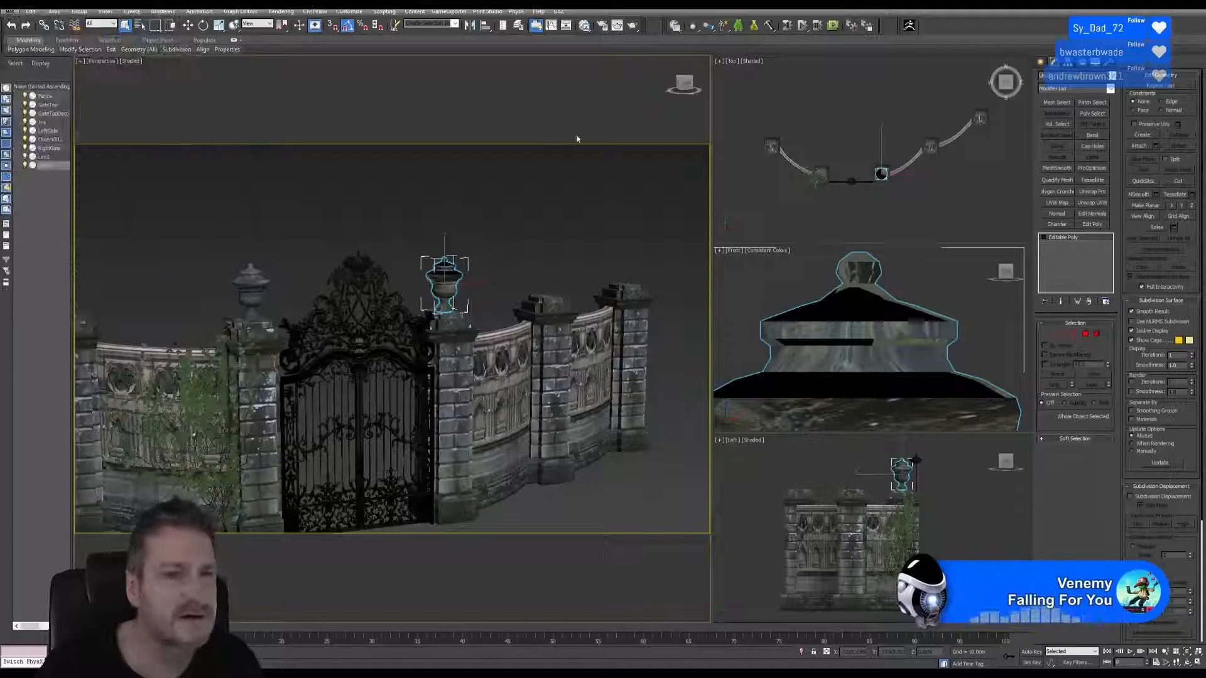
pyautogui.doubleClick(215, 94)
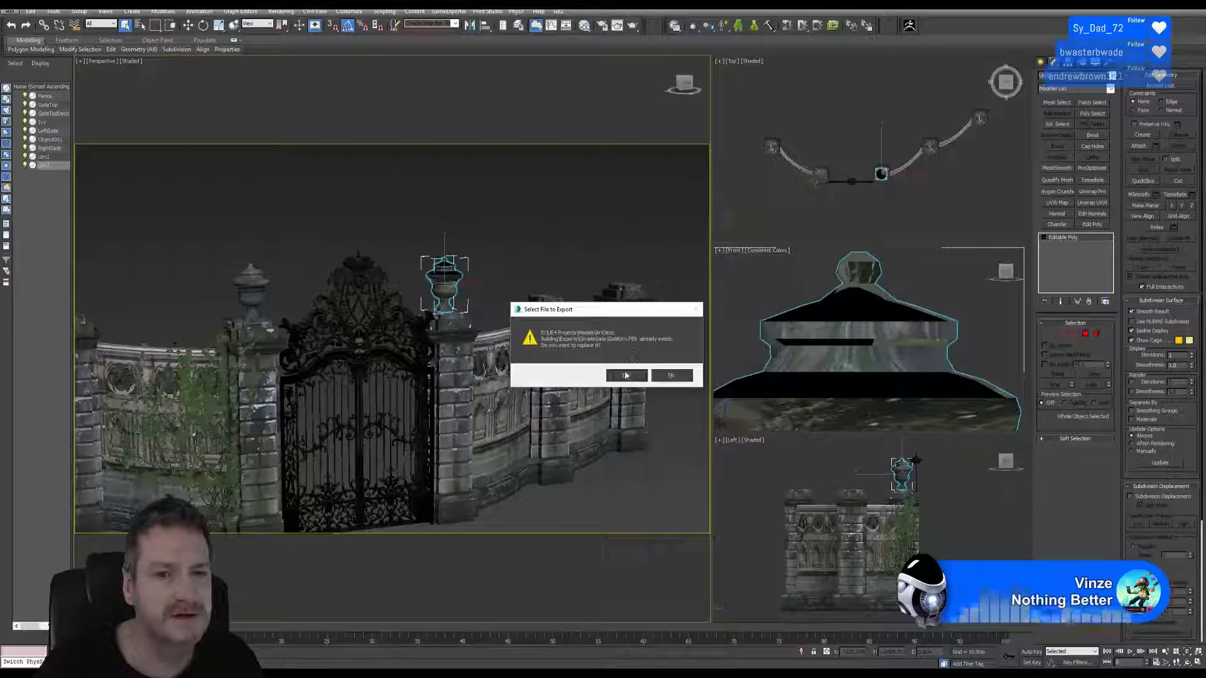
pyautogui.click(625, 375)
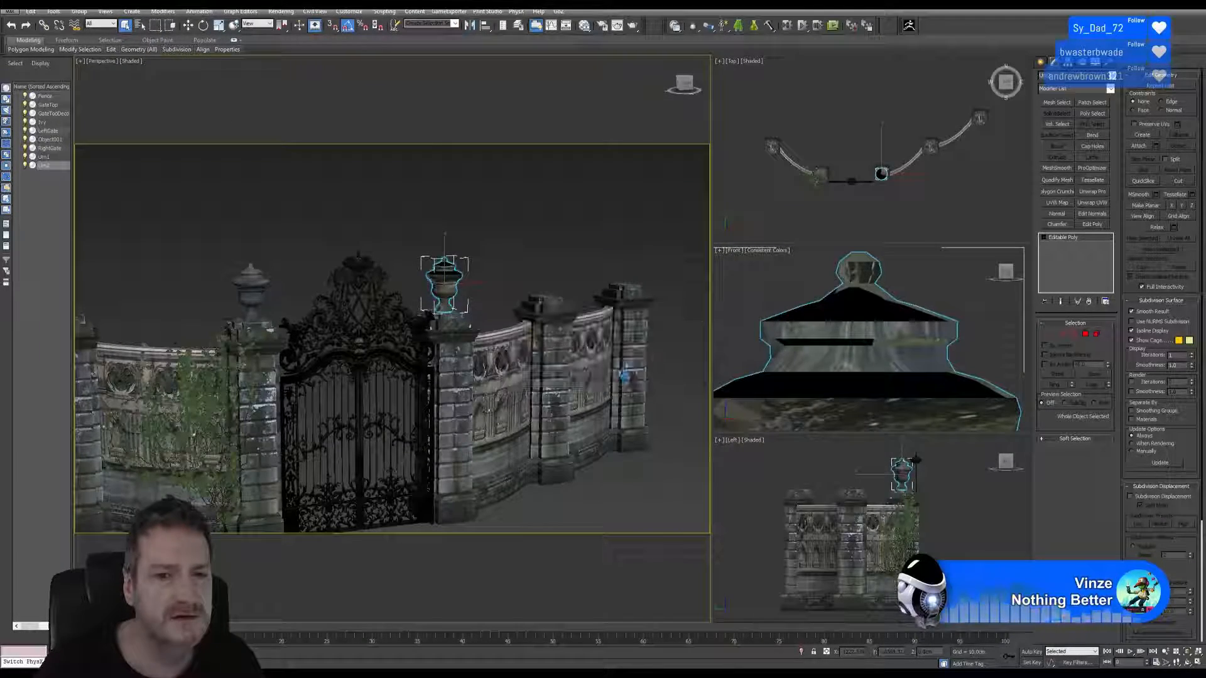
pyautogui.click(675, 462)
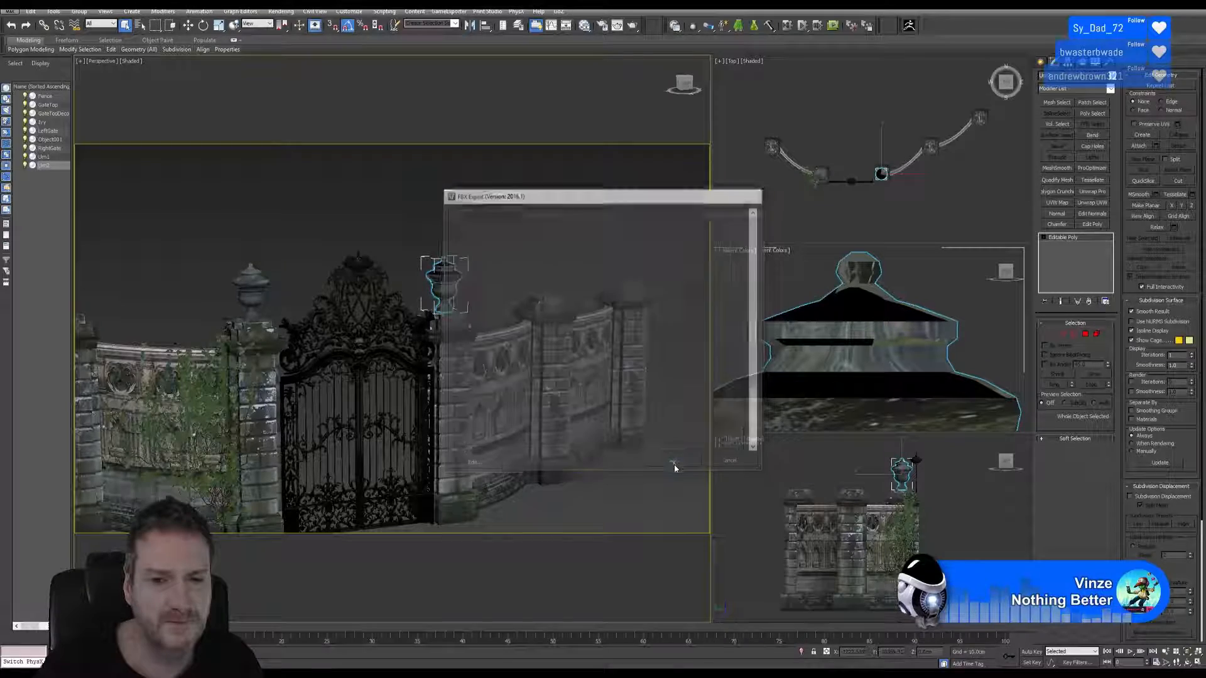
# Step: Switch to Substance Painter and reload GateUrn.FBX as the mesh in the project configuration
pyautogui.press('super+d')
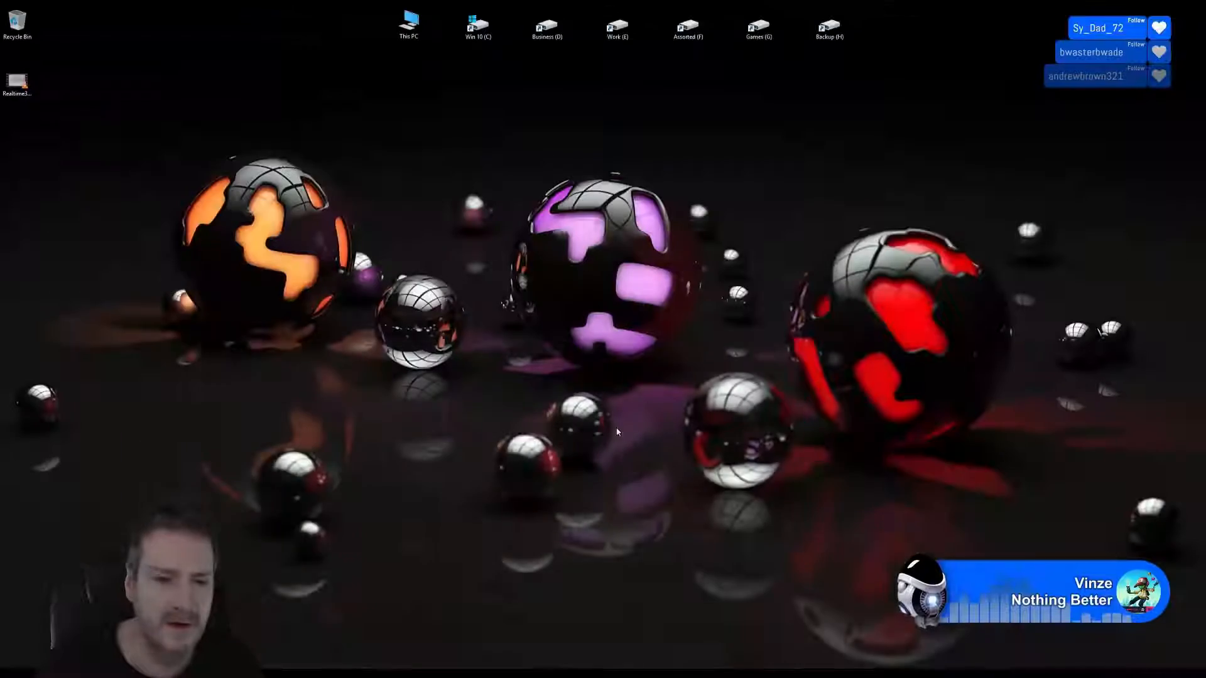
pyautogui.hotkey('alt', 'Tab')
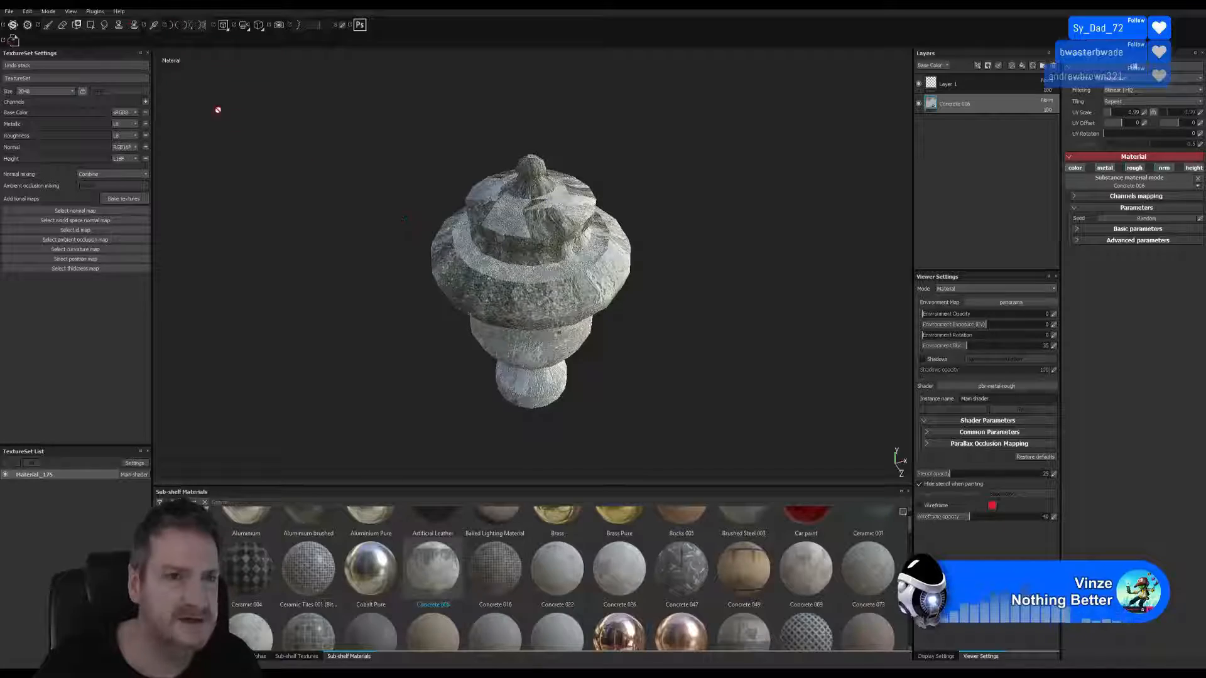
pyautogui.click(27, 13)
pyautogui.click(51, 40)
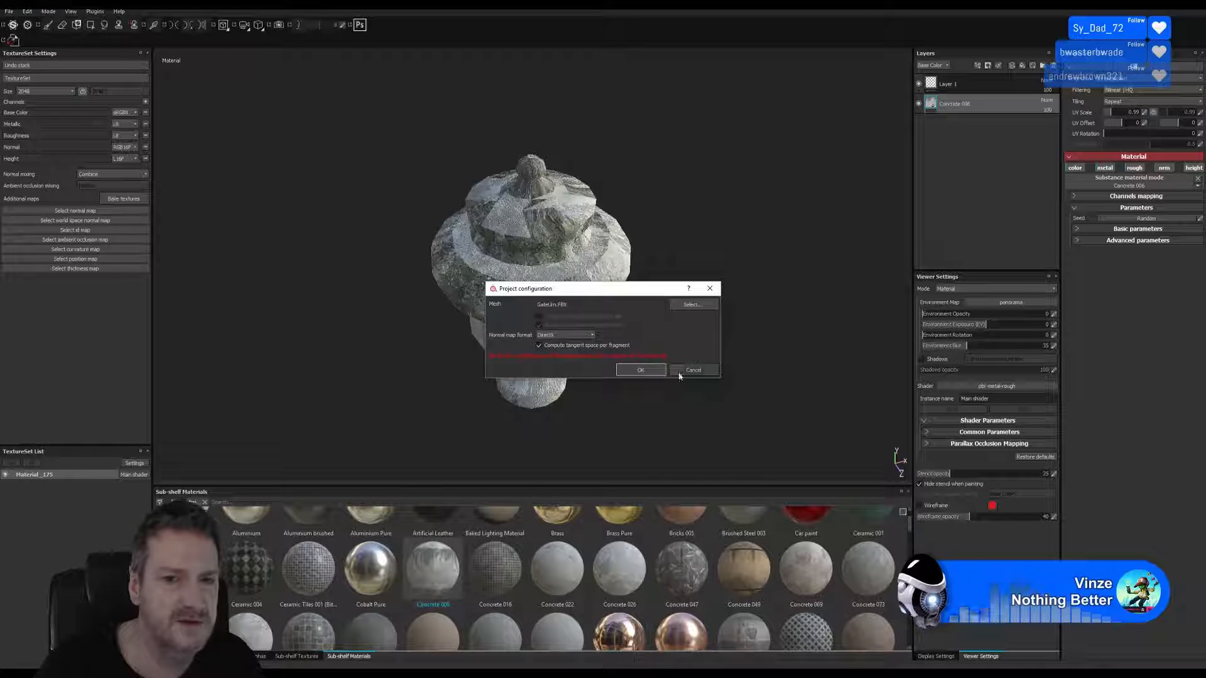
pyautogui.click(693, 306)
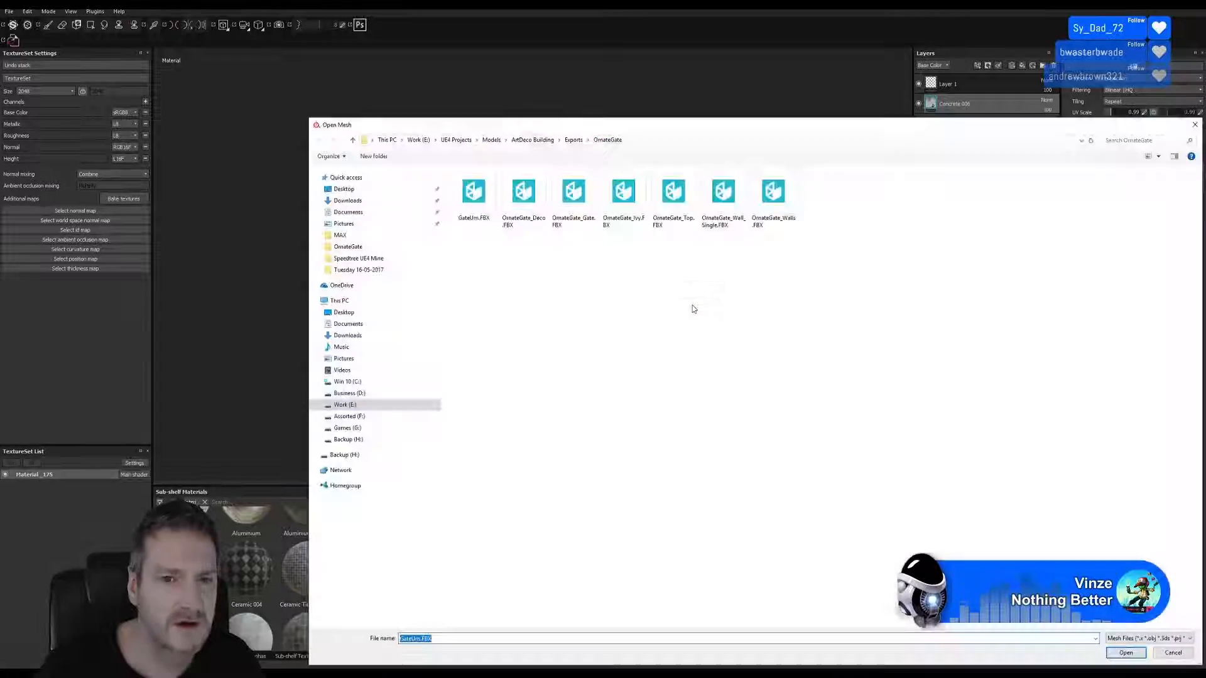
pyautogui.doubleClick(479, 223)
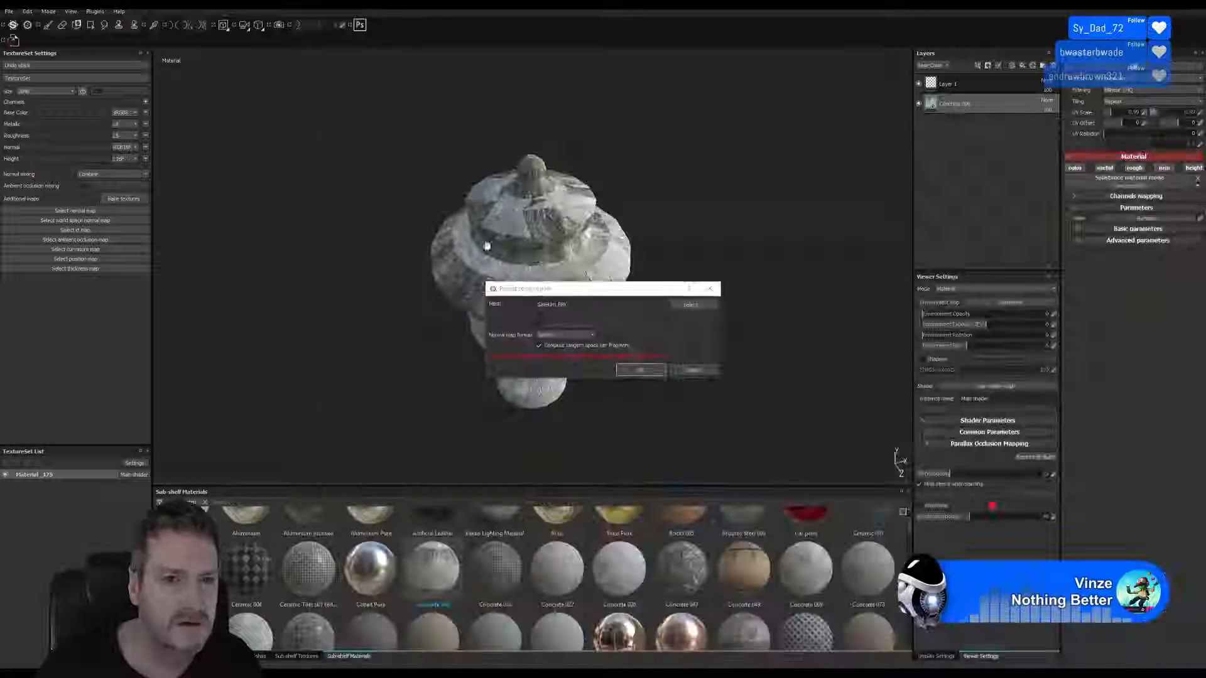
pyautogui.click(638, 371)
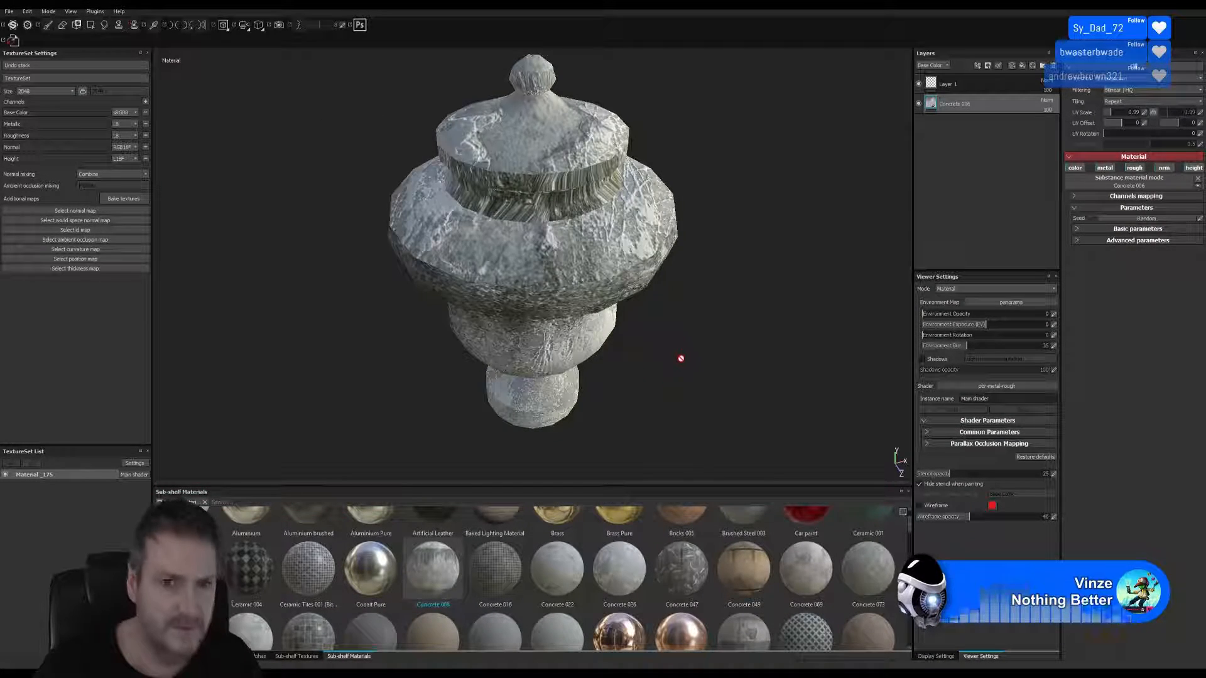
# Step: Inspect the reloaded urn from the side and remove its Concrete 006 layer
pyautogui.keyDown('alt'); pyautogui.moveTo(678, 357); pyautogui.dragTo(673, 299); pyautogui.keyUp('alt')
pyautogui.keyDown('alt'); pyautogui.moveTo(674, 299); pyautogui.dragTo(585, 306, button='right'); pyautogui.keyUp('alt')
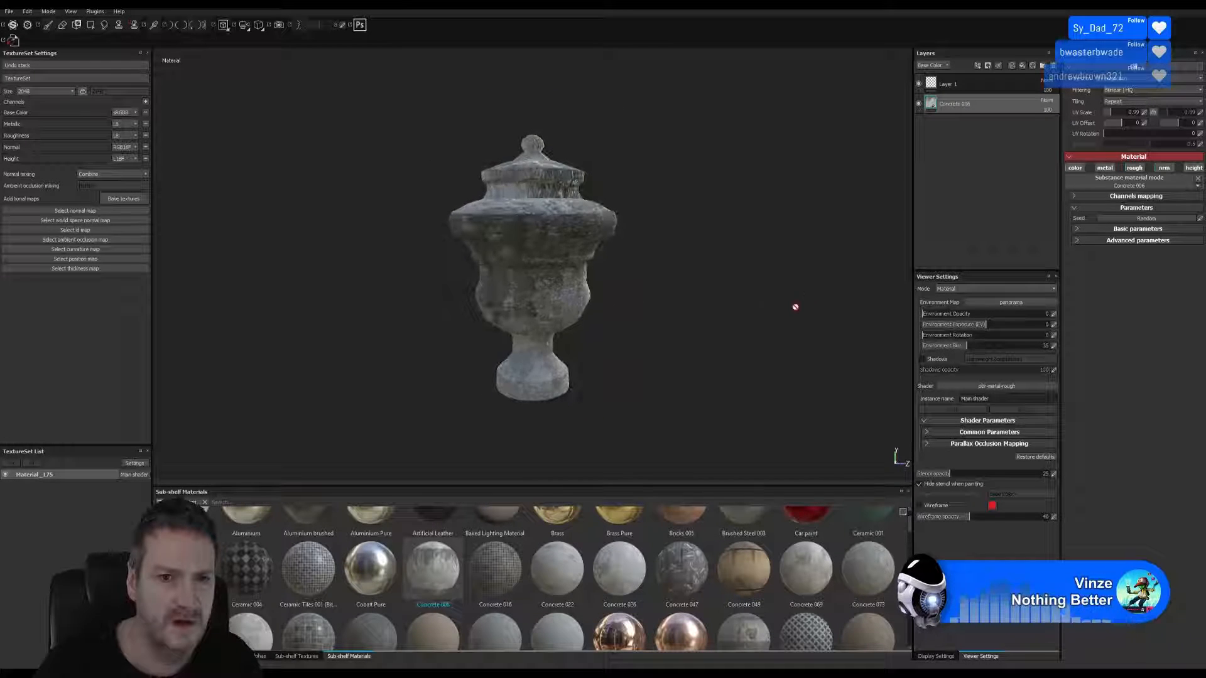
pyautogui.rightClick(990, 103)
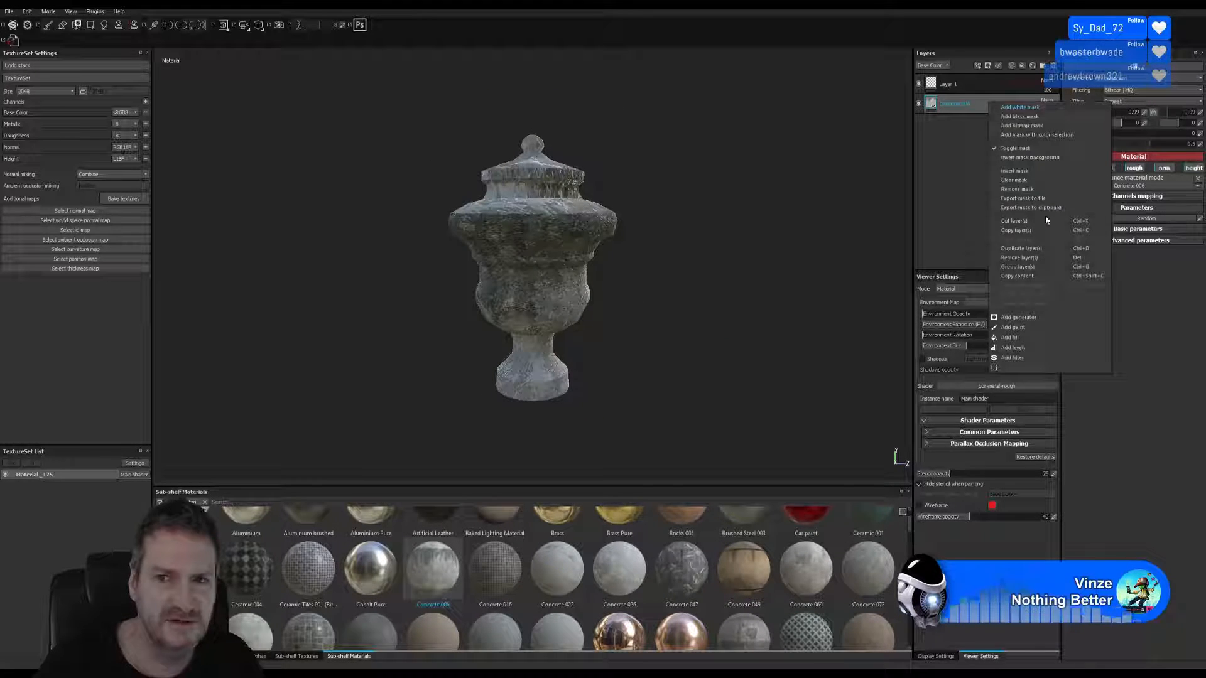
pyautogui.click(1031, 258)
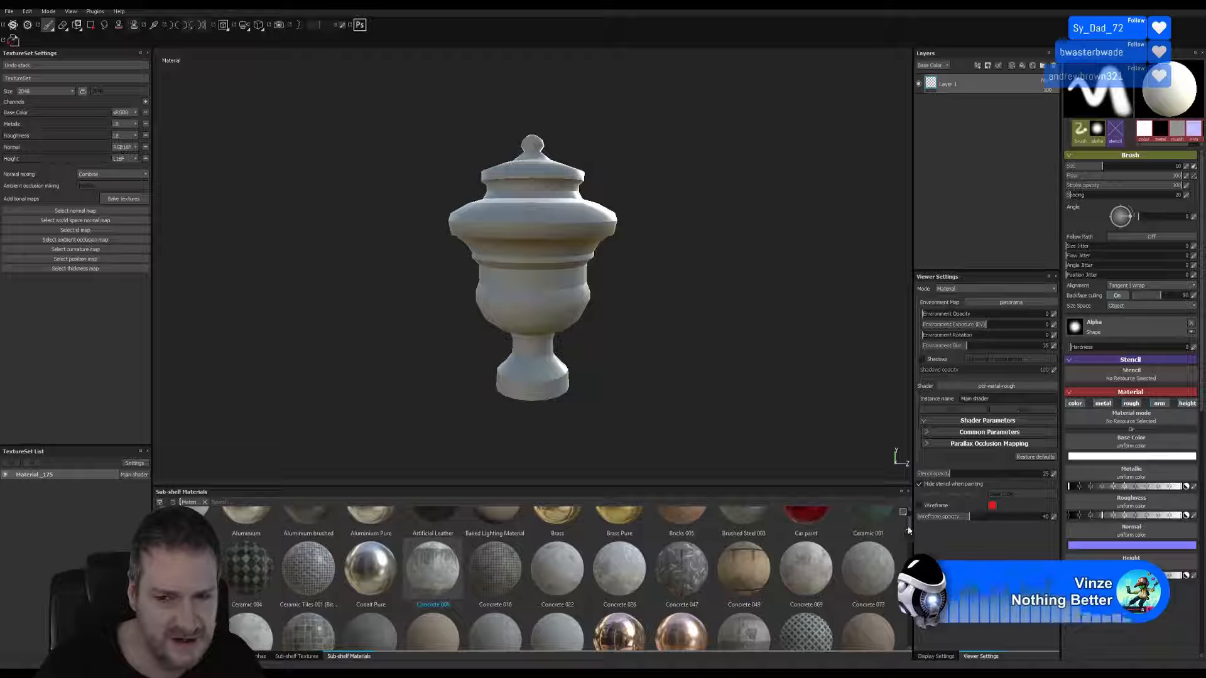
# Step: Find the Concrete 083 material in the shelf and add it to the urn as a fill layer
pyautogui.scroll(-2, 908, 530)
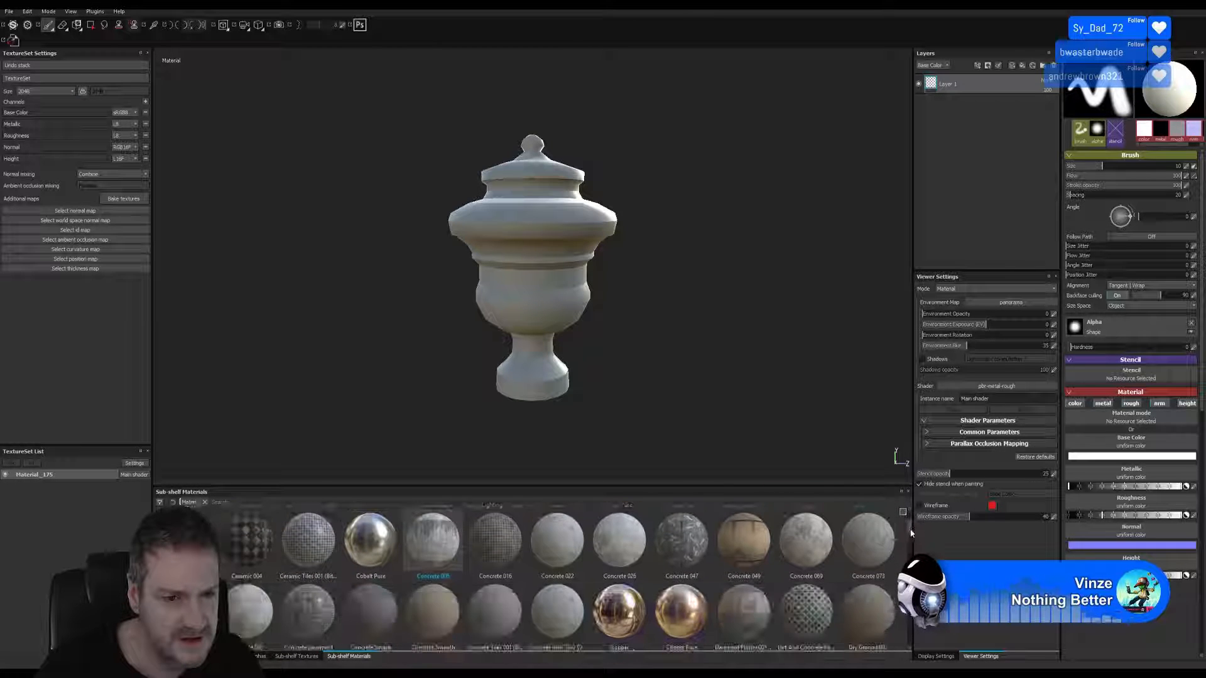
pyautogui.scroll(-3, 911, 534)
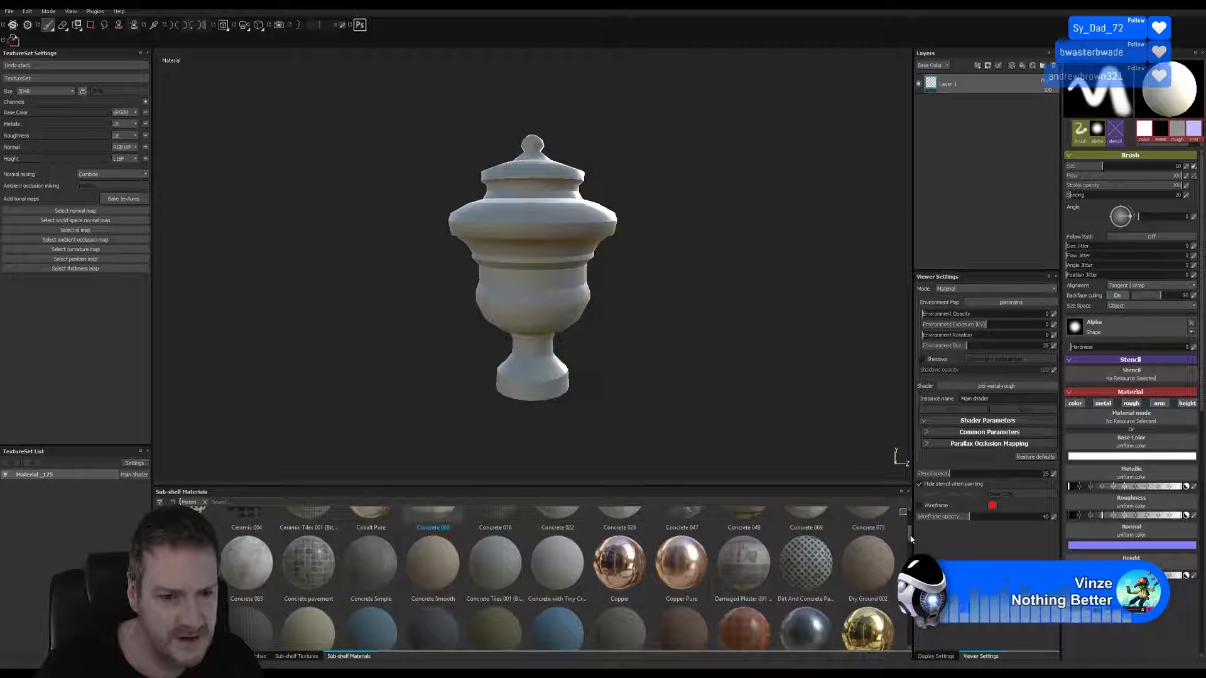
pyautogui.moveTo(910, 539); pyautogui.dragTo(910, 539)
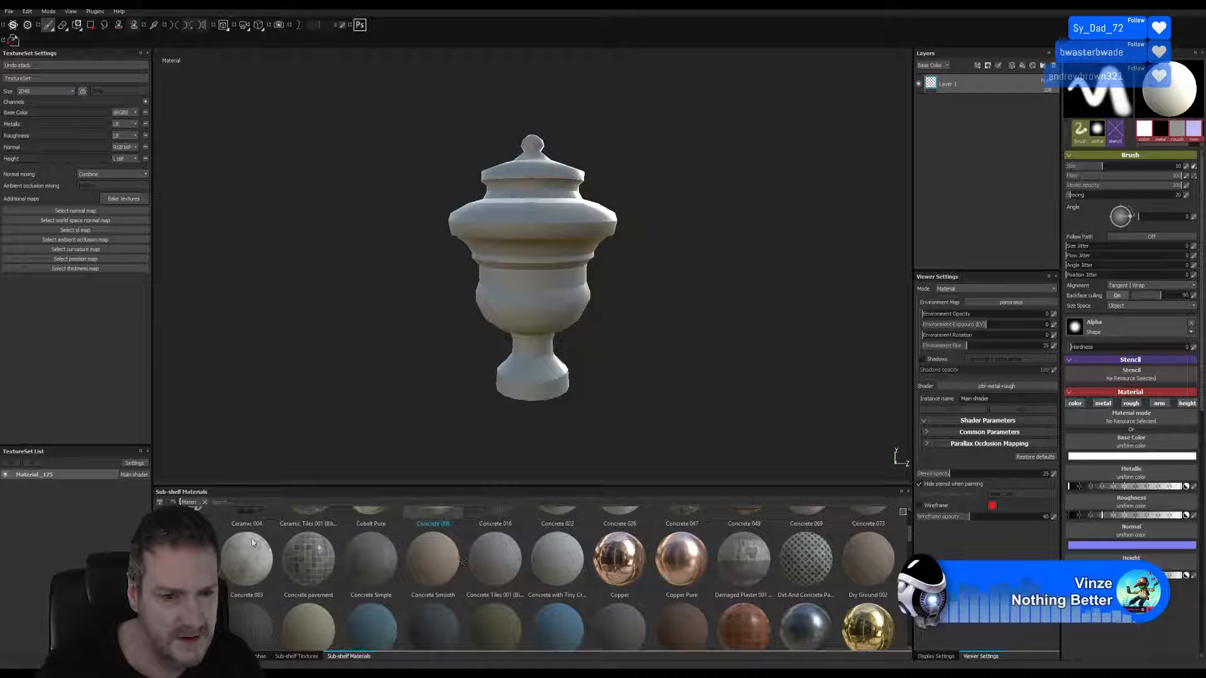
pyautogui.moveTo(253, 543); pyautogui.dragTo(997, 180)
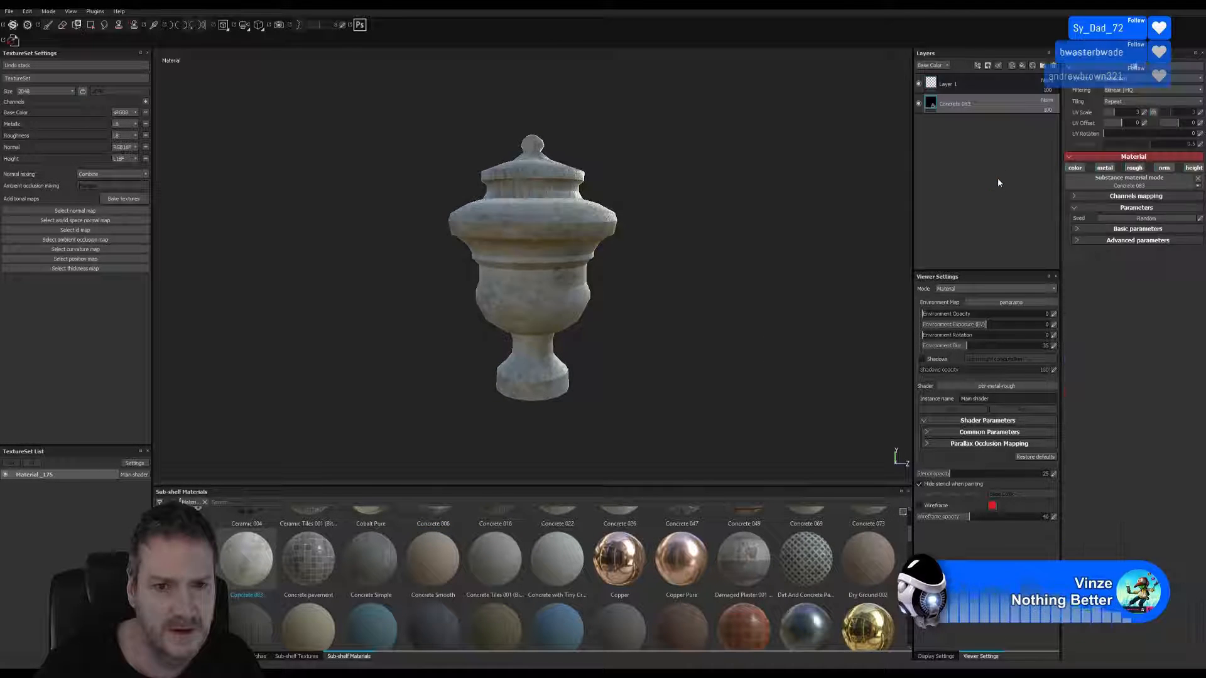
# Step: Raise the Concrete 083 layer's UV scale to about 1.7 and check the urn's surface
pyautogui.keyDown('alt'); pyautogui.moveTo(624, 286); pyautogui.dragTo(646, 249); pyautogui.keyUp('alt')
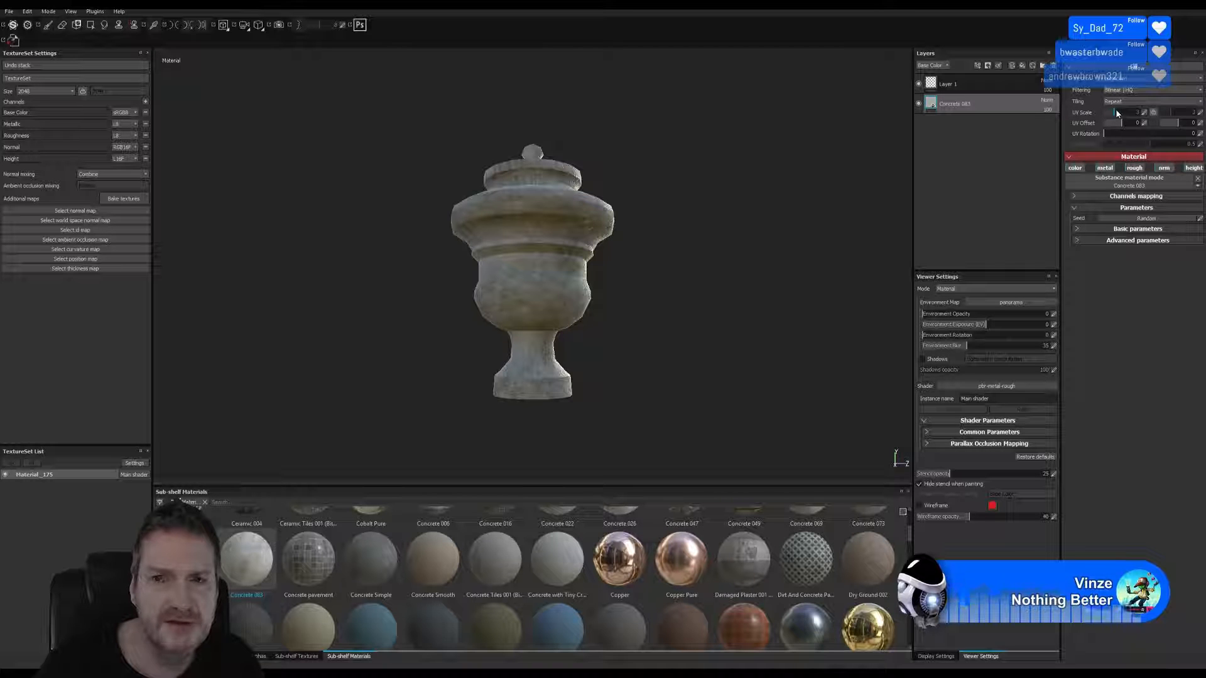
pyautogui.moveTo(1116, 114); pyautogui.dragTo(1113, 114)
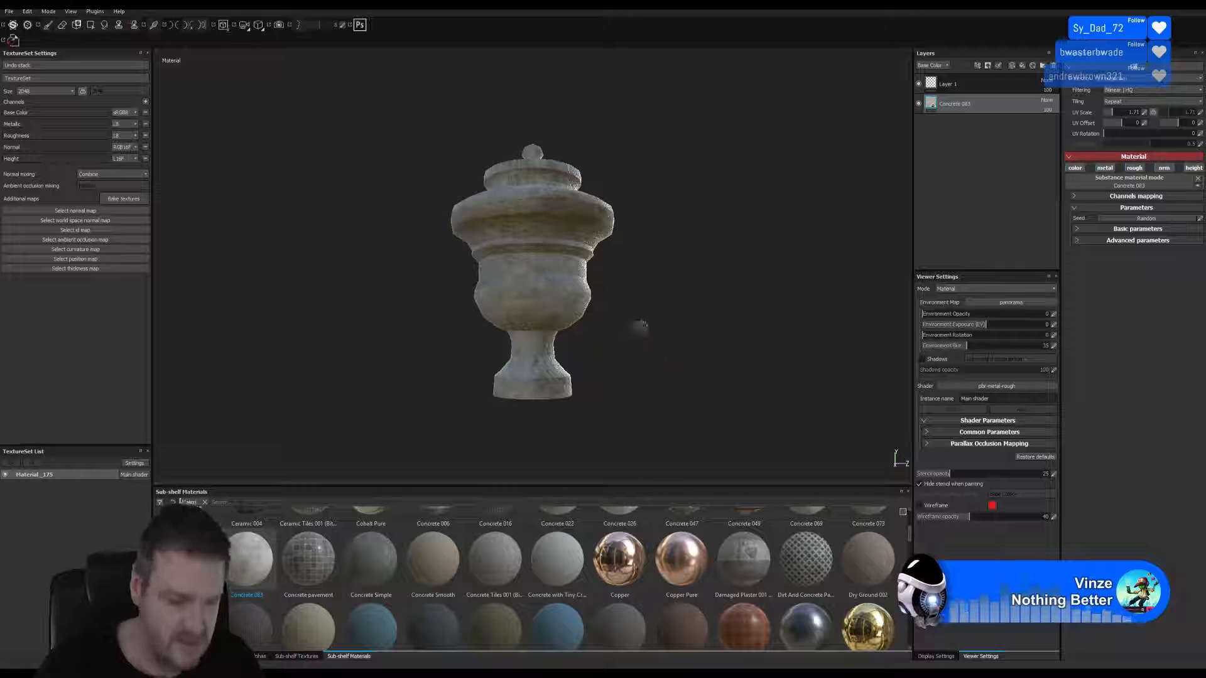
pyautogui.keyDown('alt'); pyautogui.moveTo(641, 326); pyautogui.dragTo(740, 307); pyautogui.keyUp('alt')
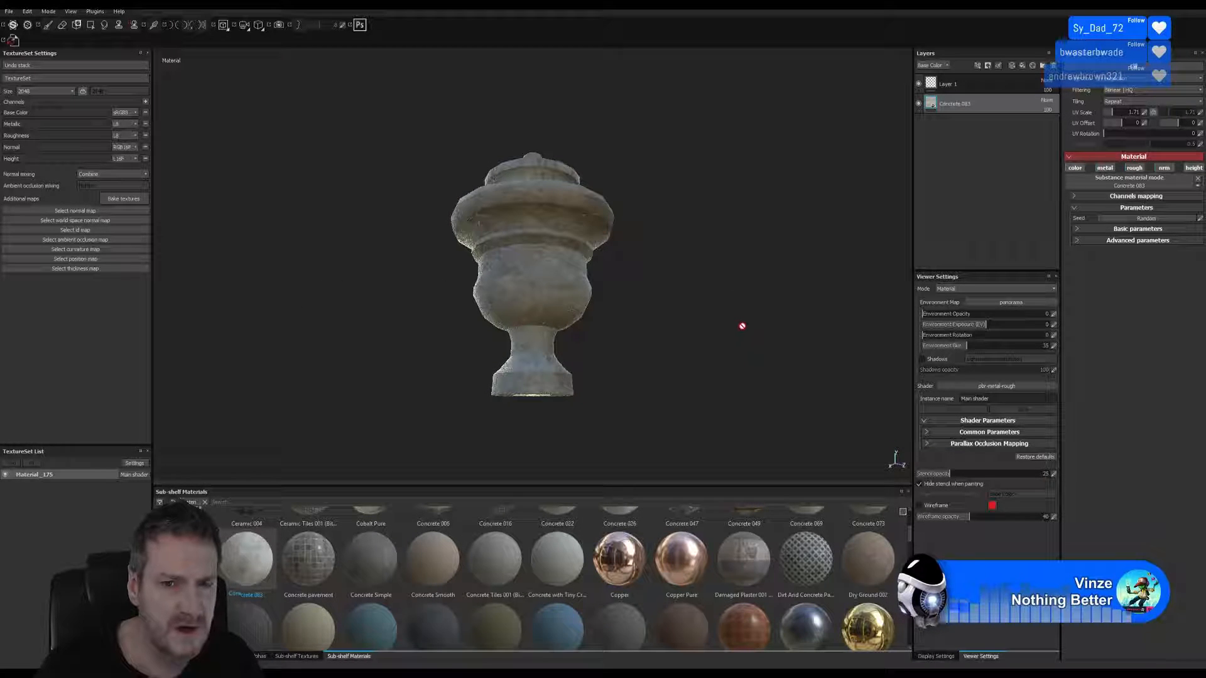
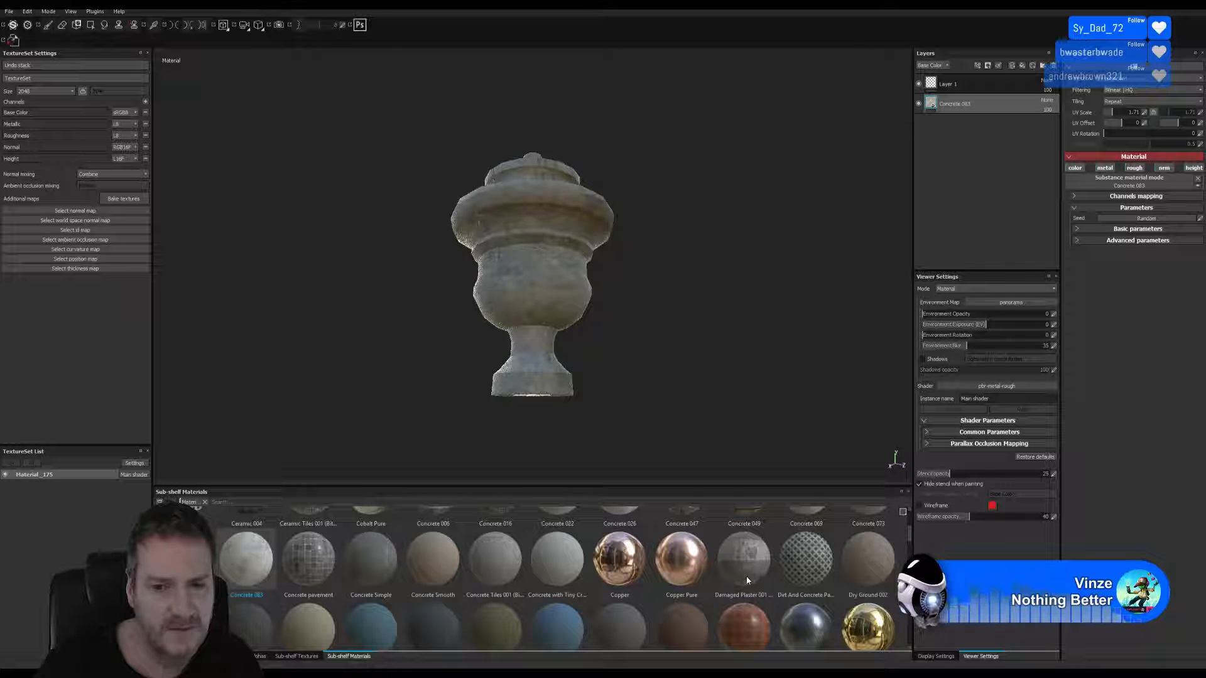
# Step: Add the Damaged Plaster 001 (Bitmap) material above Concrete 083 and remove the empty Layer 1
pyautogui.moveTo(745, 583); pyautogui.dragTo(963, 92)
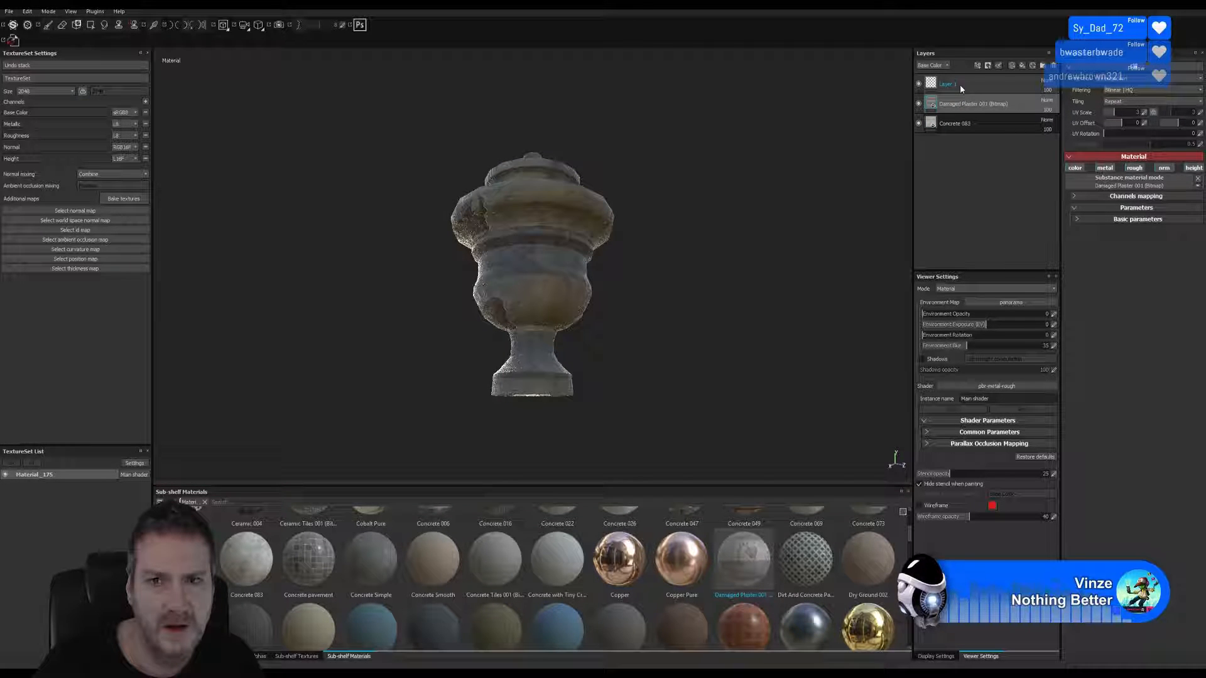
pyautogui.click(959, 84)
pyautogui.rightClick(960, 85)
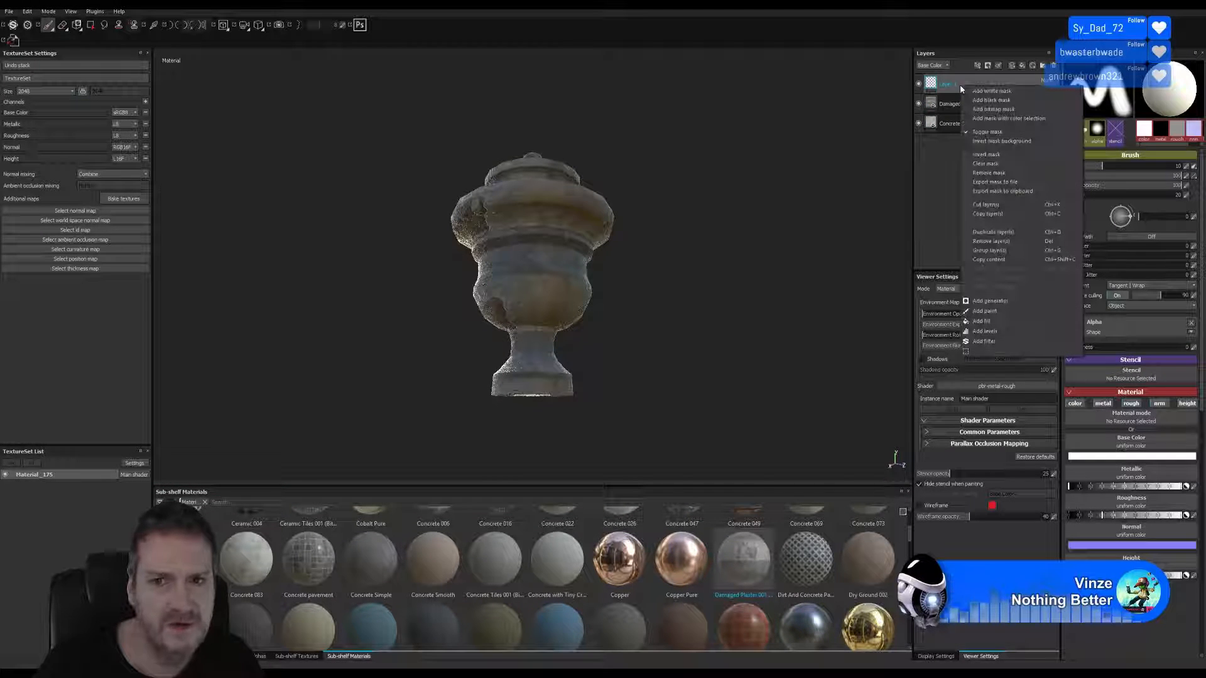
pyautogui.click(998, 239)
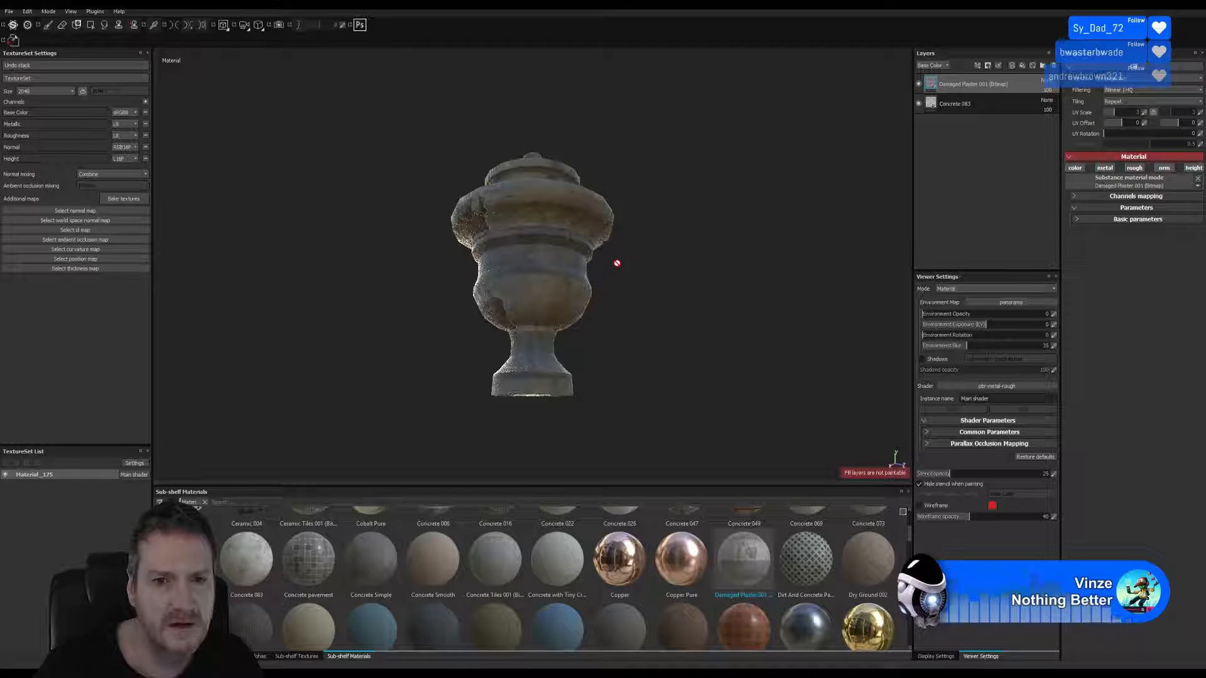
# Step: Set the Damaged Plaster layer's UV scale to about 1.44
pyautogui.moveTo(616, 261)
pyautogui.keyDown('alt'); pyautogui.mouseDown()
pyautogui.moveTo(815, 312)
pyautogui.moveTo(861, 276)
pyautogui.moveTo(662, 304)
pyautogui.moveTo(695, 267)
pyautogui.moveTo(726, 272)
pyautogui.mouseUp(); pyautogui.keyUp('alt')
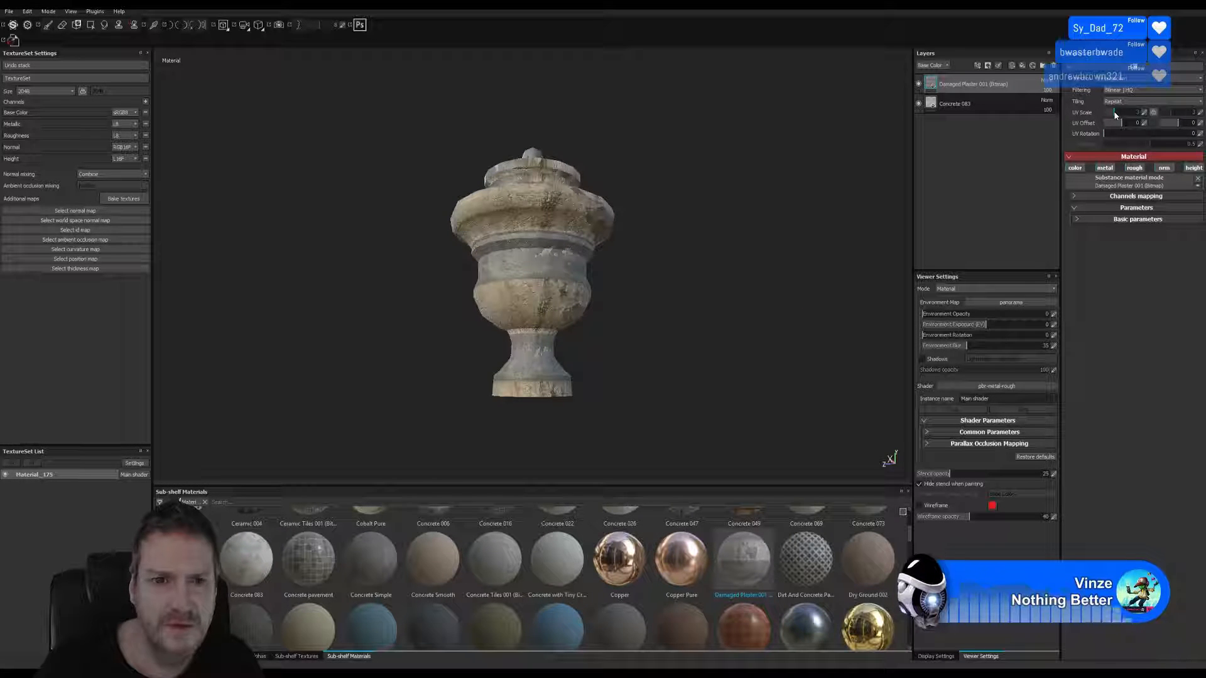
pyautogui.moveTo(1113, 112); pyautogui.dragTo(1110, 112)
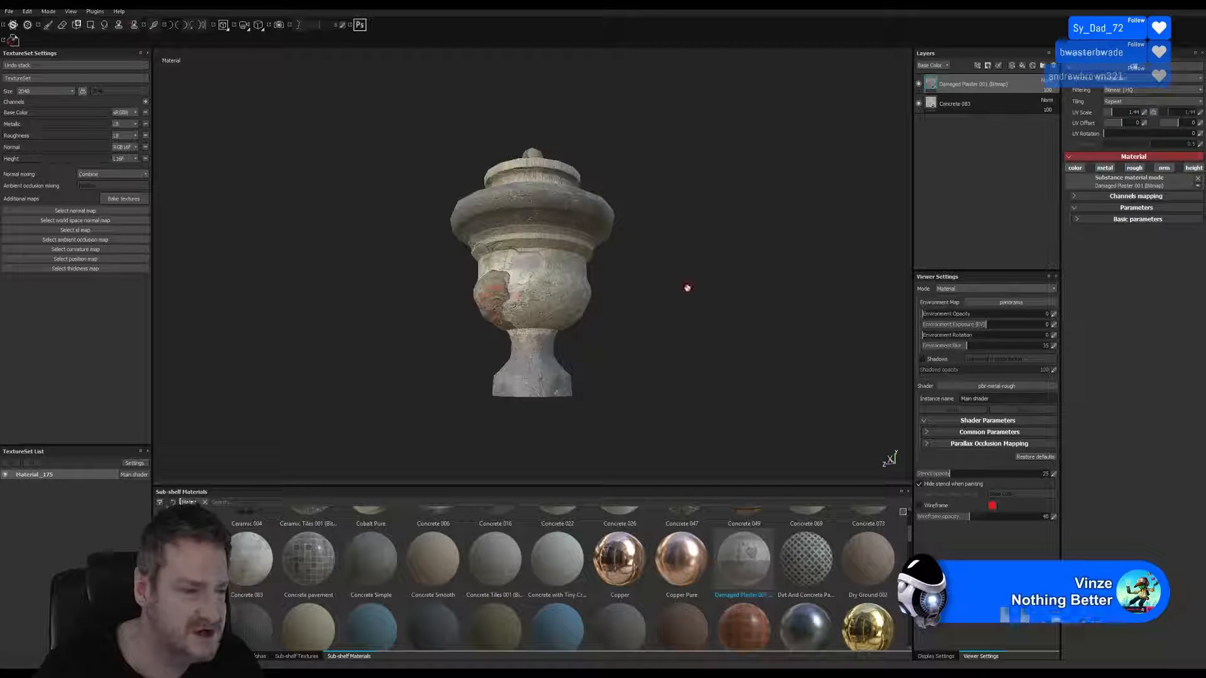
# Step: Raise the Damaged Plaster layer's horizontal UV offset to its maximum and check the brick patch around the urn
pyautogui.keyDown('alt'); pyautogui.moveTo(597, 296); pyautogui.dragTo(829, 302); pyautogui.keyUp('alt')
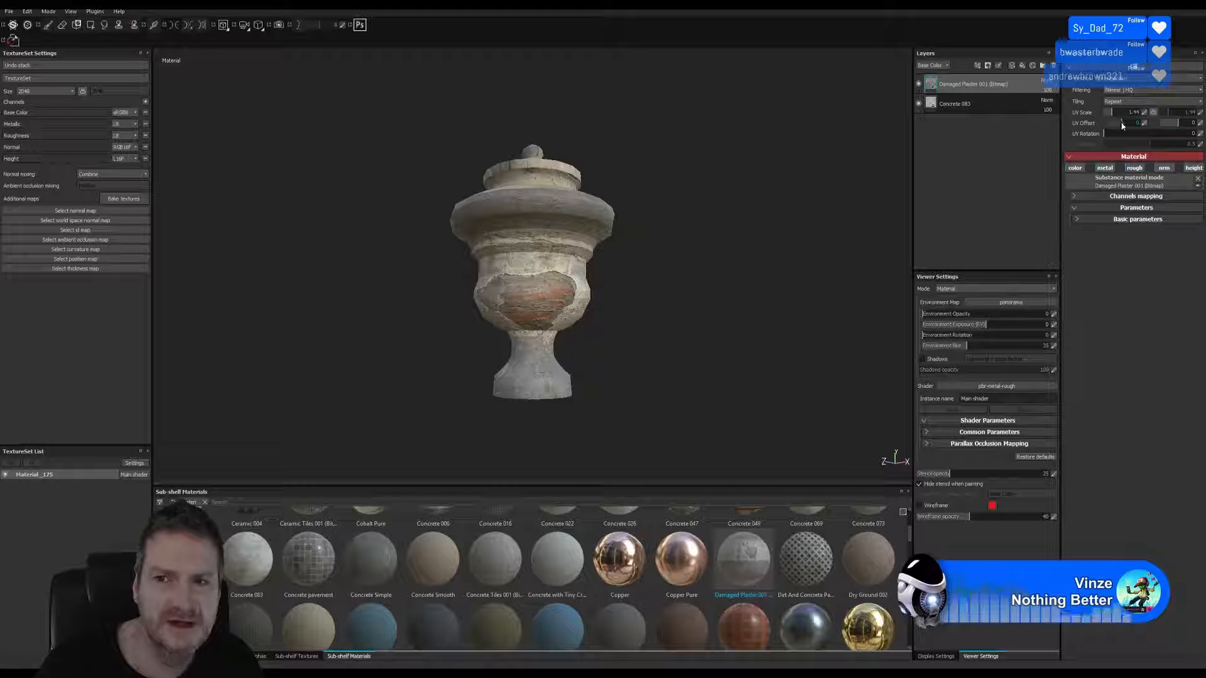
pyautogui.moveTo(1119, 125); pyautogui.dragTo(1142, 124)
pyautogui.keyDown('alt'); pyautogui.moveTo(678, 320); pyautogui.dragTo(188, 307); pyautogui.keyUp('alt')
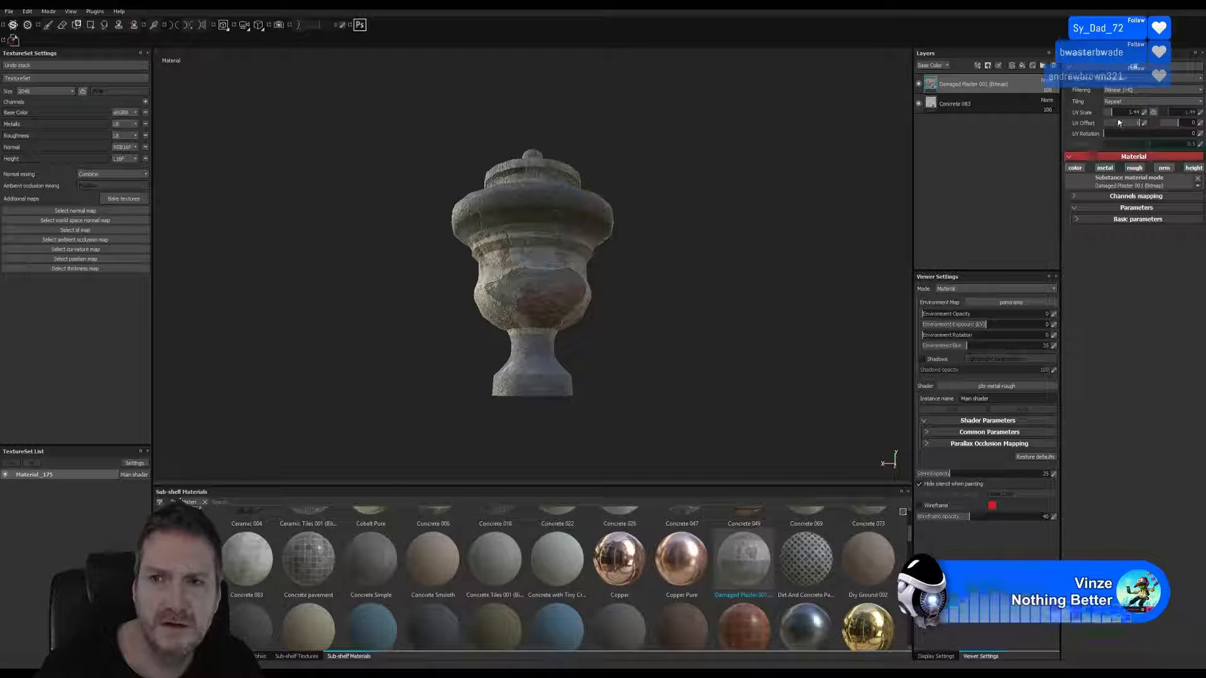
# Step: Try a UV scale of about 3.11 on the Damaged Plaster layer, and settle on about 0.99
pyautogui.moveTo(1112, 116); pyautogui.dragTo(1115, 116)
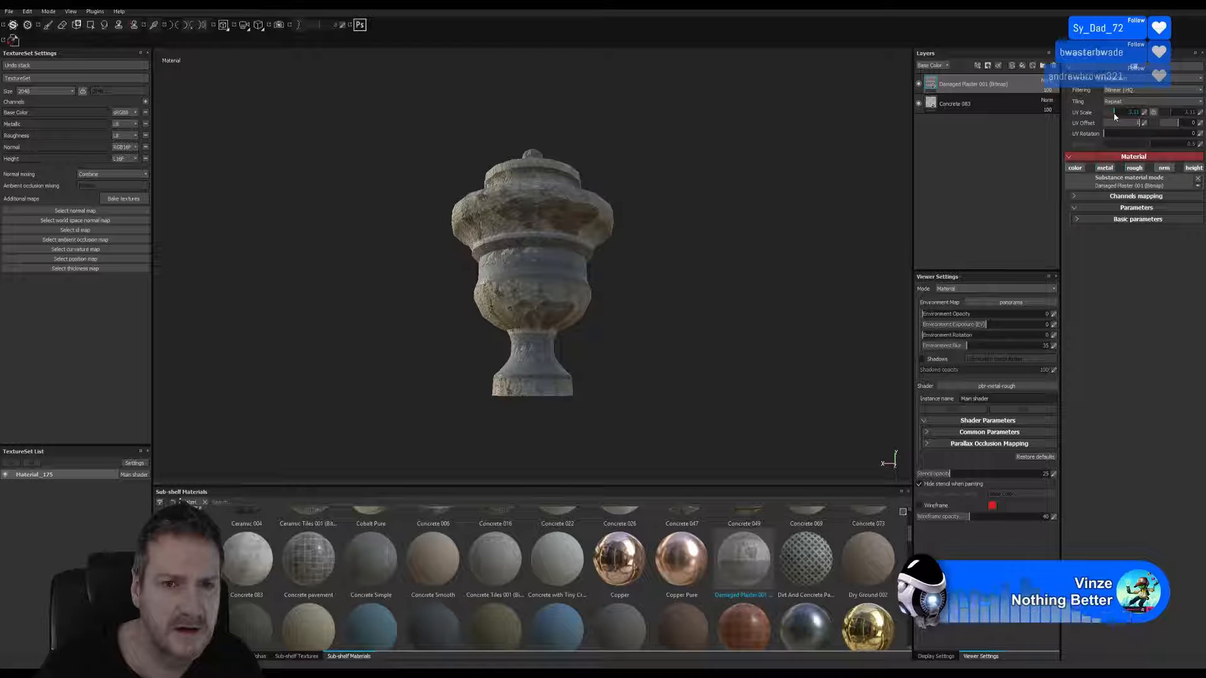
pyautogui.keyDown('alt'); pyautogui.moveTo(637, 358); pyautogui.dragTo(639, 377); pyautogui.keyUp('alt')
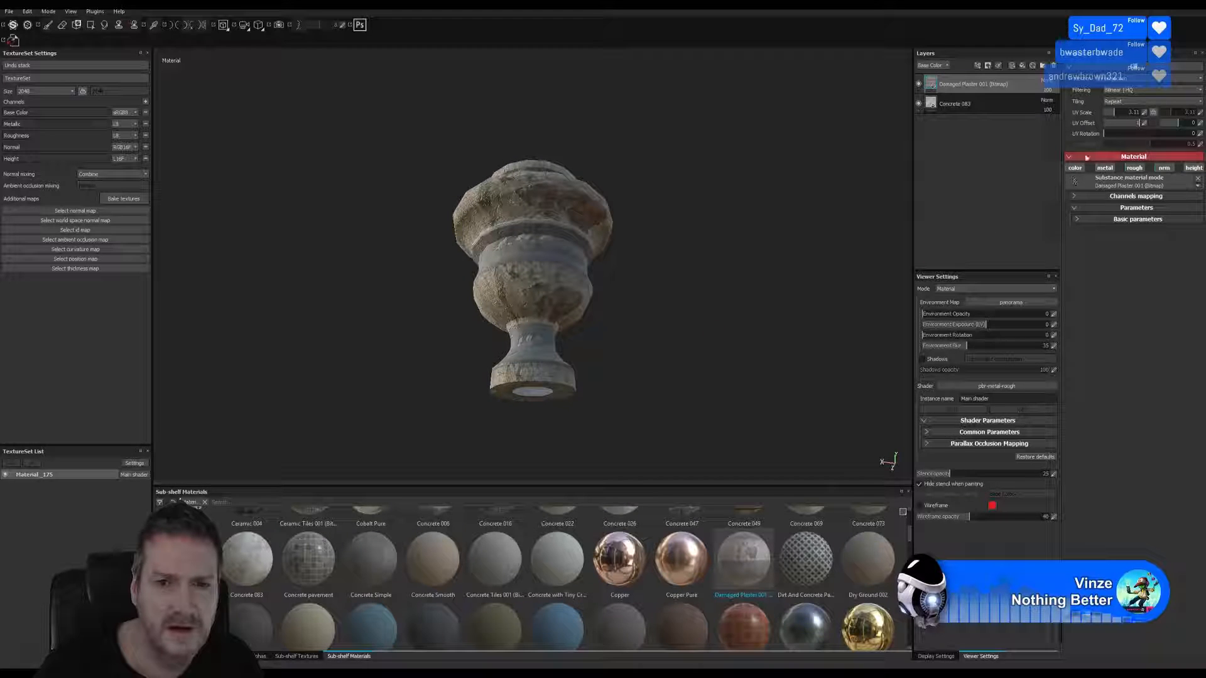
pyautogui.moveTo(1115, 113); pyautogui.dragTo(1111, 114)
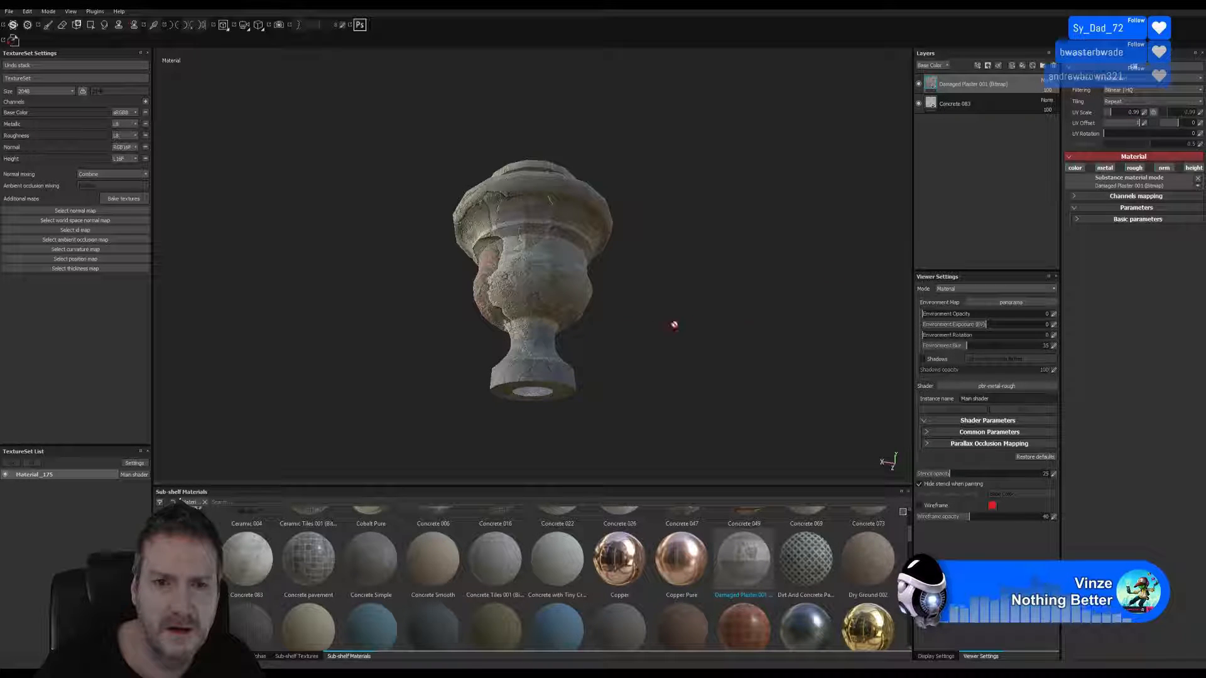
pyautogui.keyDown('alt'); pyautogui.moveTo(673, 325); pyautogui.dragTo(623, 280); pyautogui.keyUp('alt')
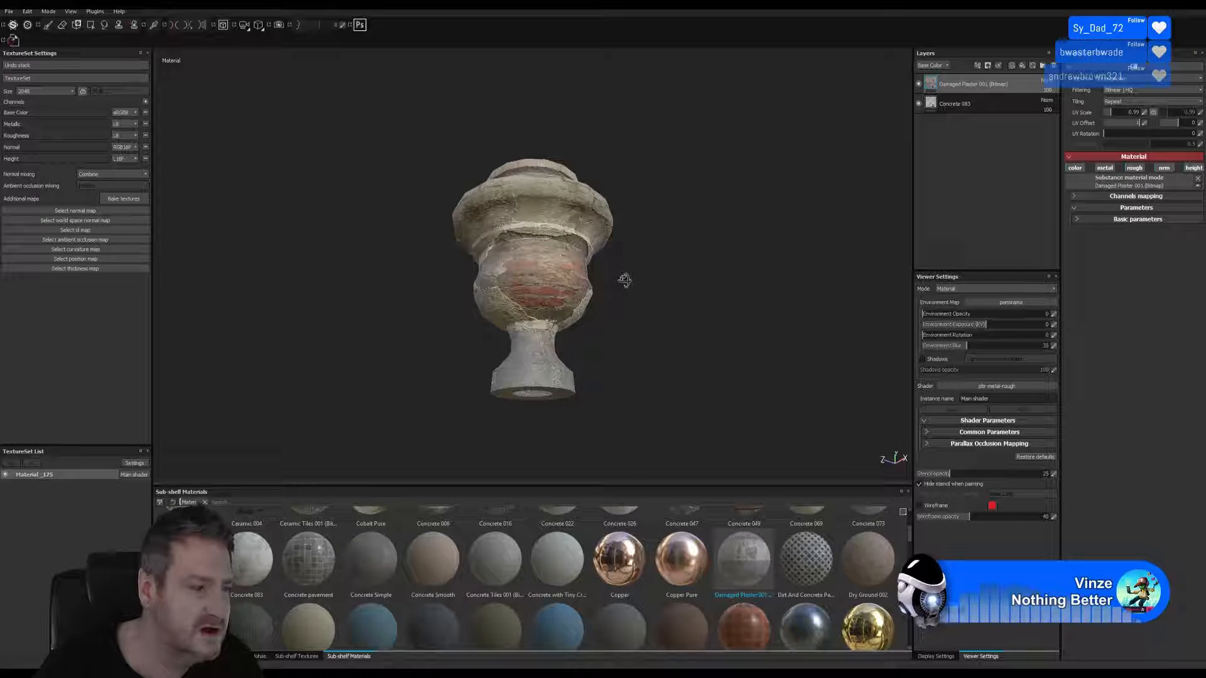
# Step: Give the Damaged Plaster layer a black mask, and replace it with a white one
pyautogui.rightClick(932, 83)
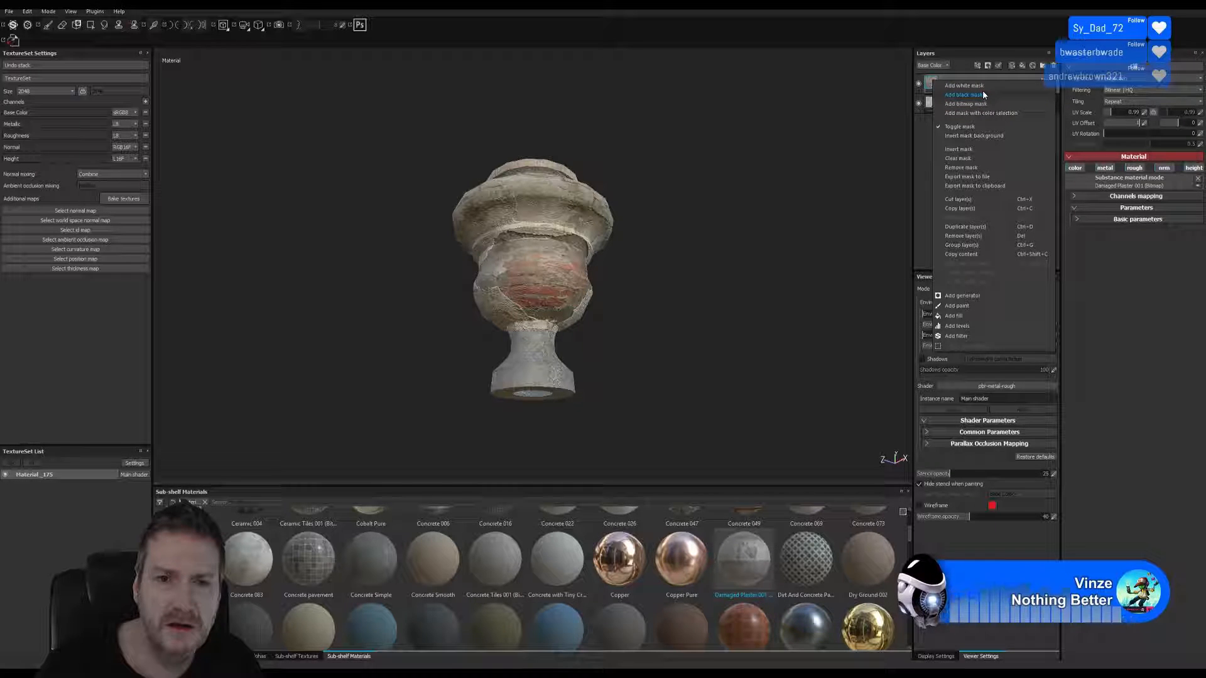
pyautogui.click(983, 94)
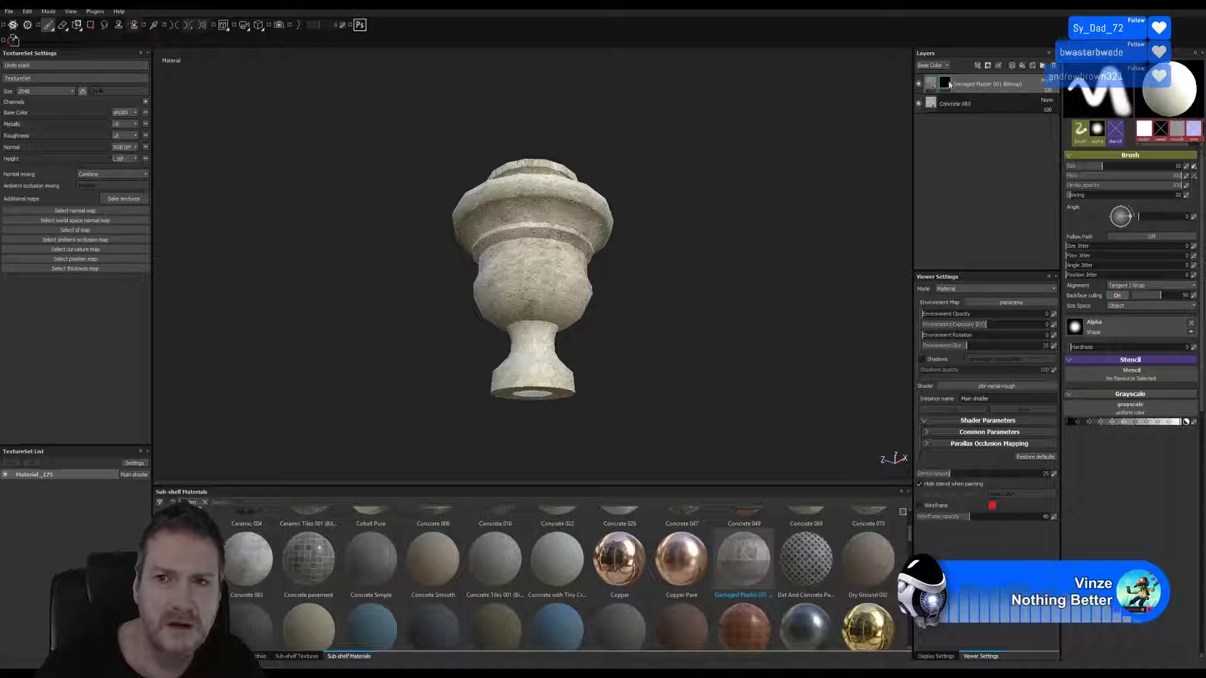
pyautogui.rightClick(952, 85)
pyautogui.click(965, 87)
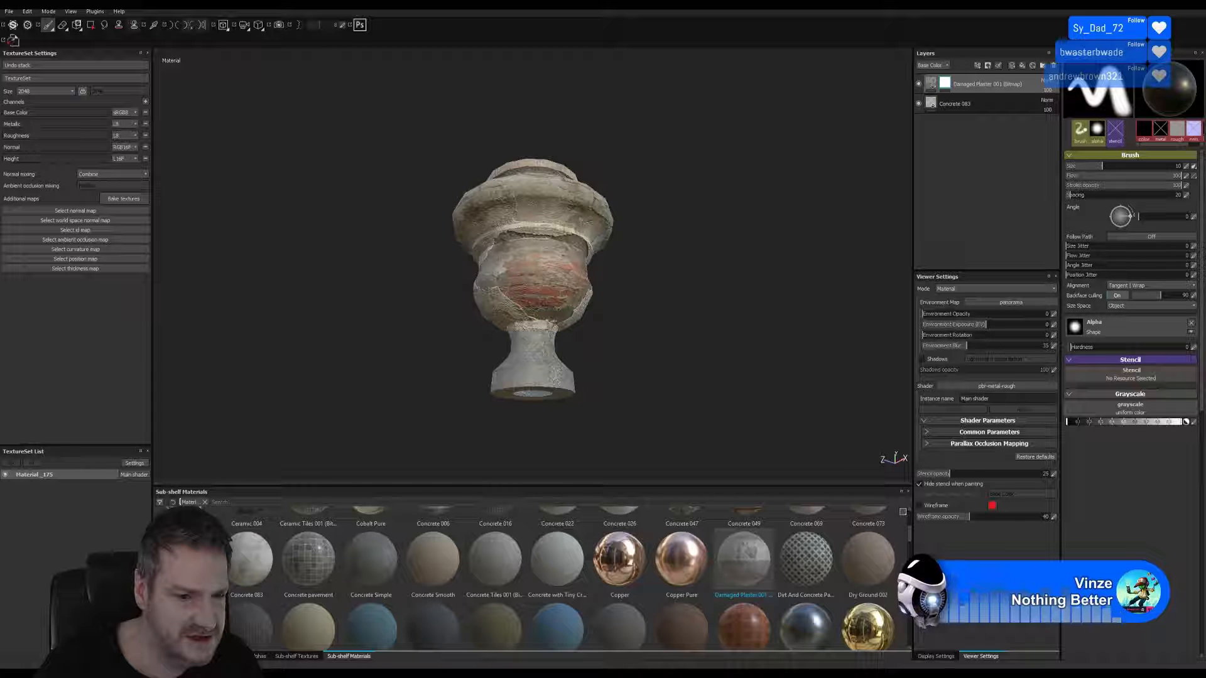
# Step: Paint out the exposed brick patch on the urn's bowl in the Damaged Plaster mask using the Dirt 1 brush in black
pyautogui.click(197, 655)
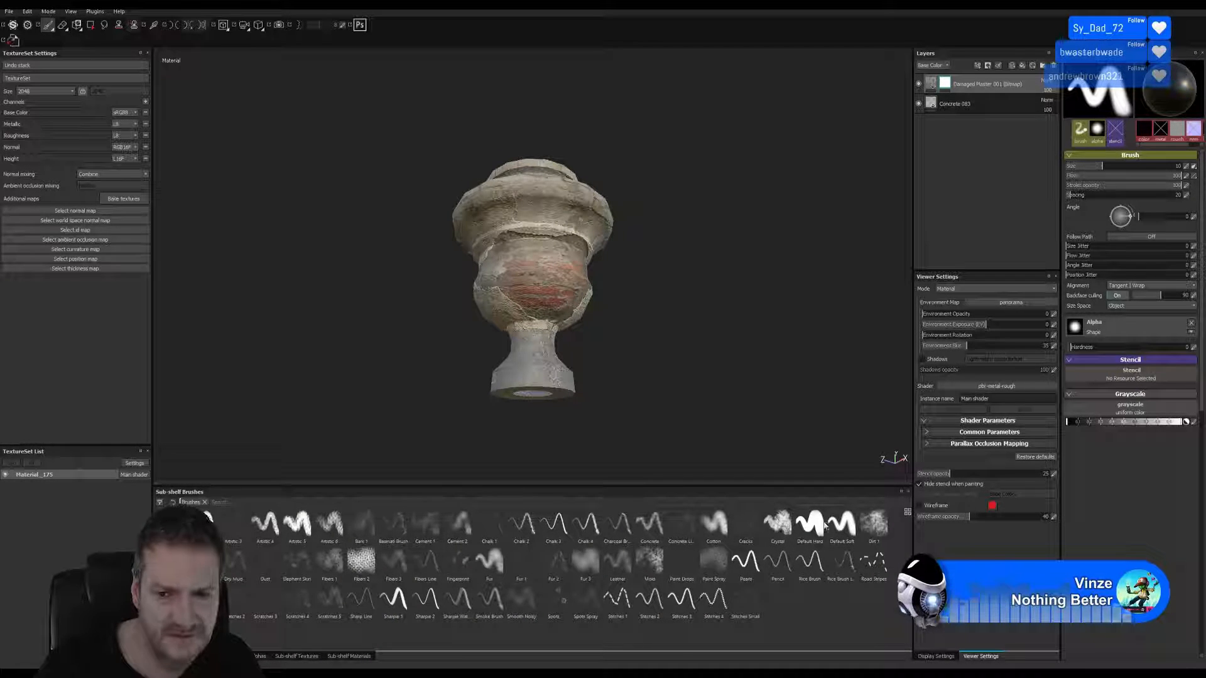
pyautogui.click(872, 524)
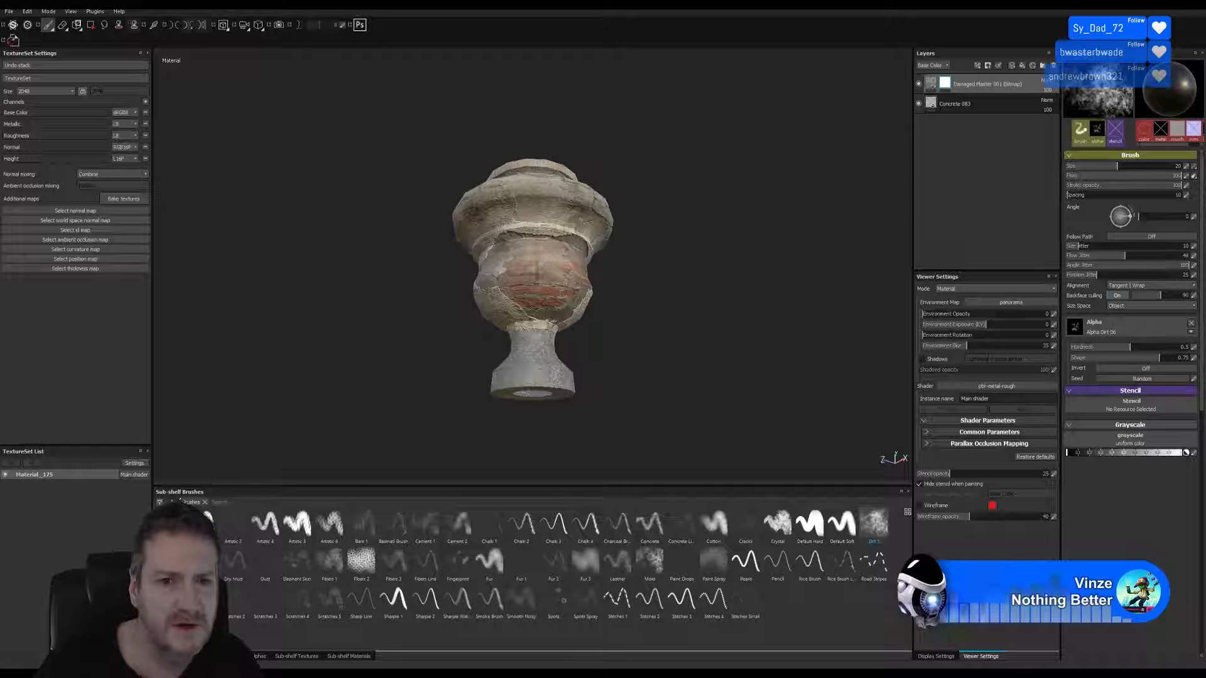
pyautogui.moveTo(500, 280)
pyautogui.mouseDown()
pyautogui.moveTo(517, 277)
pyautogui.moveTo(536, 309)
pyautogui.mouseUp()
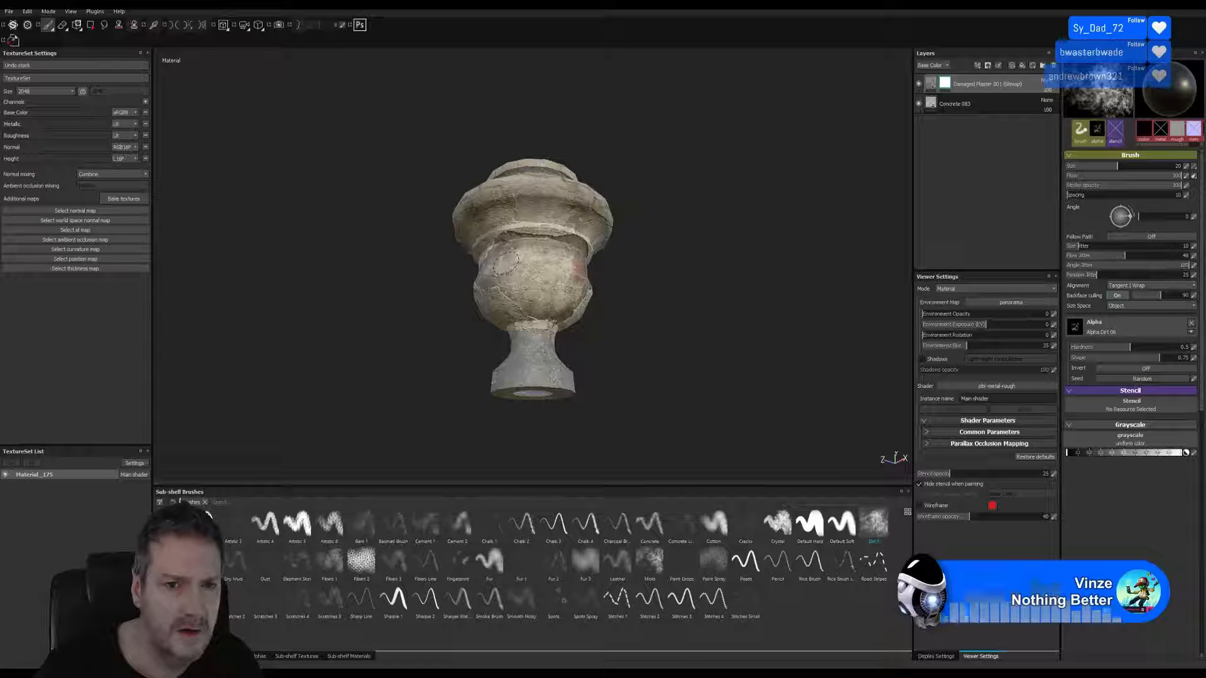
pyautogui.keyDown('alt'); pyautogui.moveTo(595, 290); pyautogui.dragTo(477, 279); pyautogui.keyUp('alt')
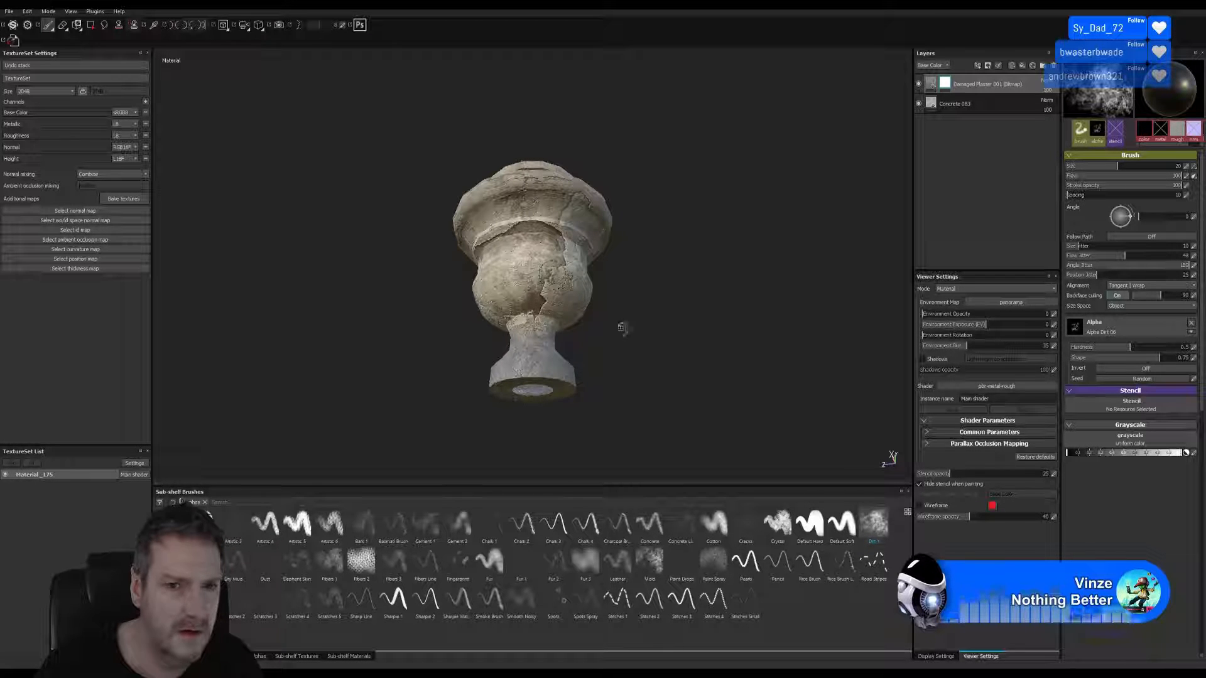
pyautogui.keyDown('alt'); pyautogui.moveTo(621, 327); pyautogui.dragTo(640, 317); pyautogui.keyUp('alt')
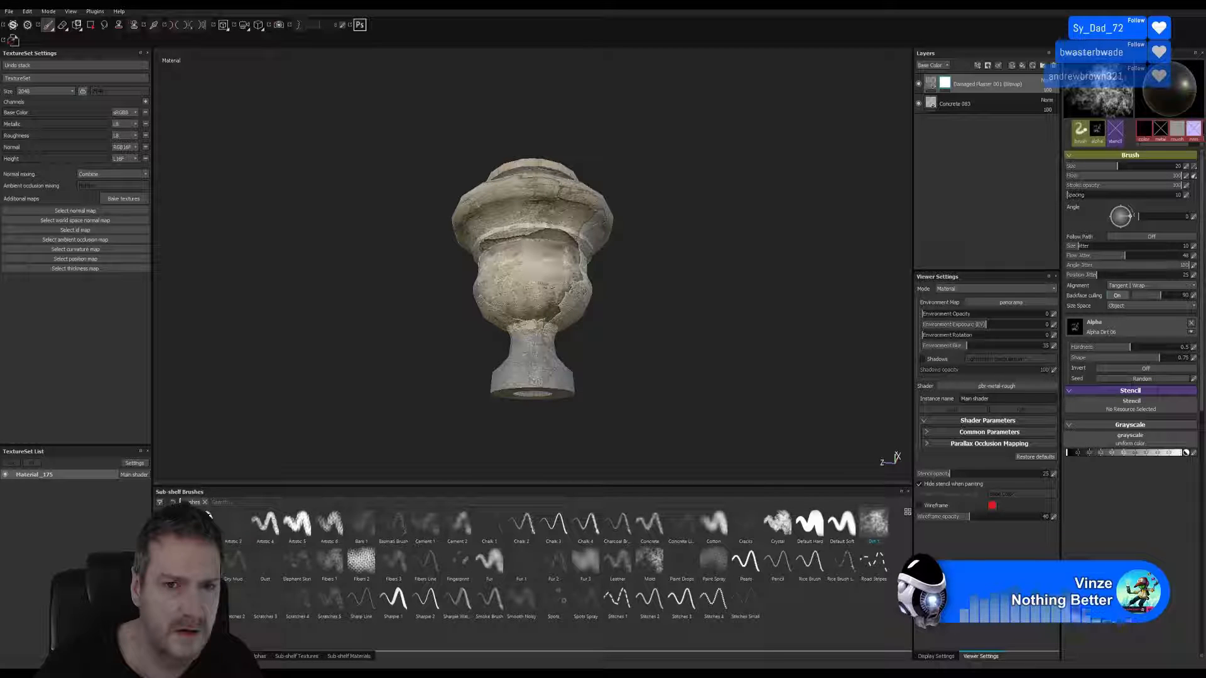
pyautogui.keyDown('alt'); pyautogui.moveTo(627, 302); pyautogui.dragTo(351, 280); pyautogui.keyUp('alt')
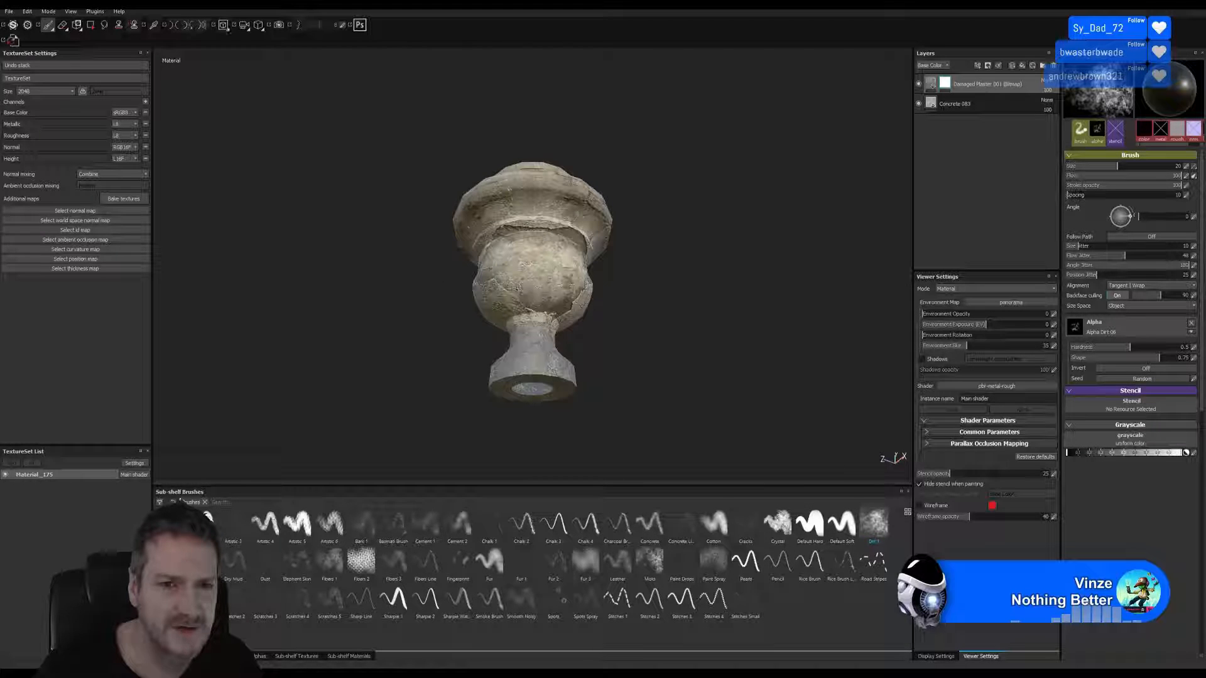
pyautogui.moveTo(541, 285)
pyautogui.keyDown('alt'); pyautogui.mouseDown()
pyautogui.moveTo(565, 285)
pyautogui.moveTo(533, 276)
pyautogui.mouseUp(); pyautogui.keyUp('alt')
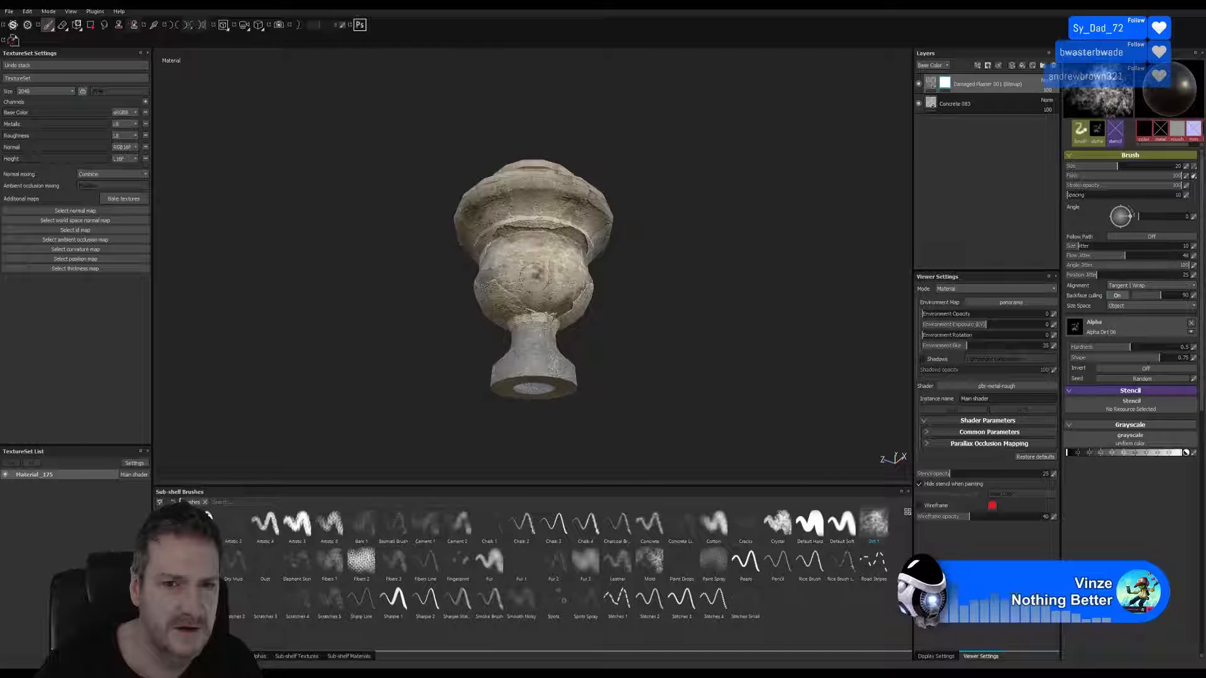
pyautogui.keyDown('alt'); pyautogui.moveTo(684, 278); pyautogui.dragTo(611, 251); pyautogui.keyUp('alt')
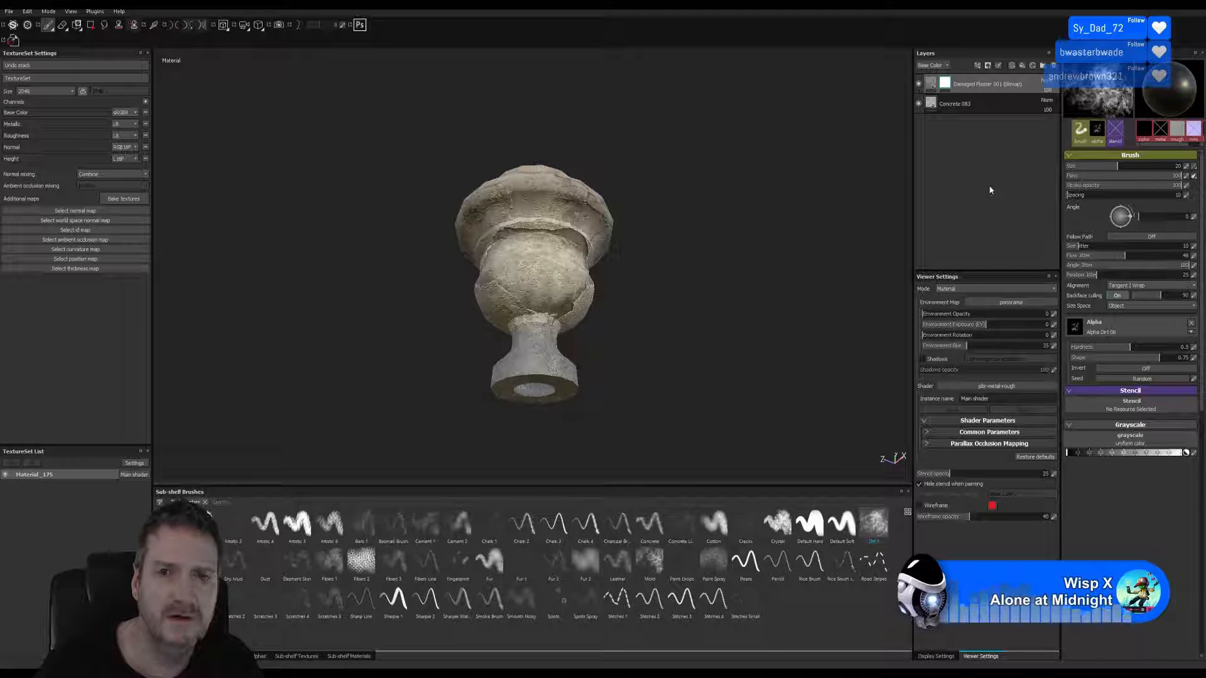
# Step: Save the project as GateUrn in the OrnateGate exports folder
pyautogui.click(10, 11)
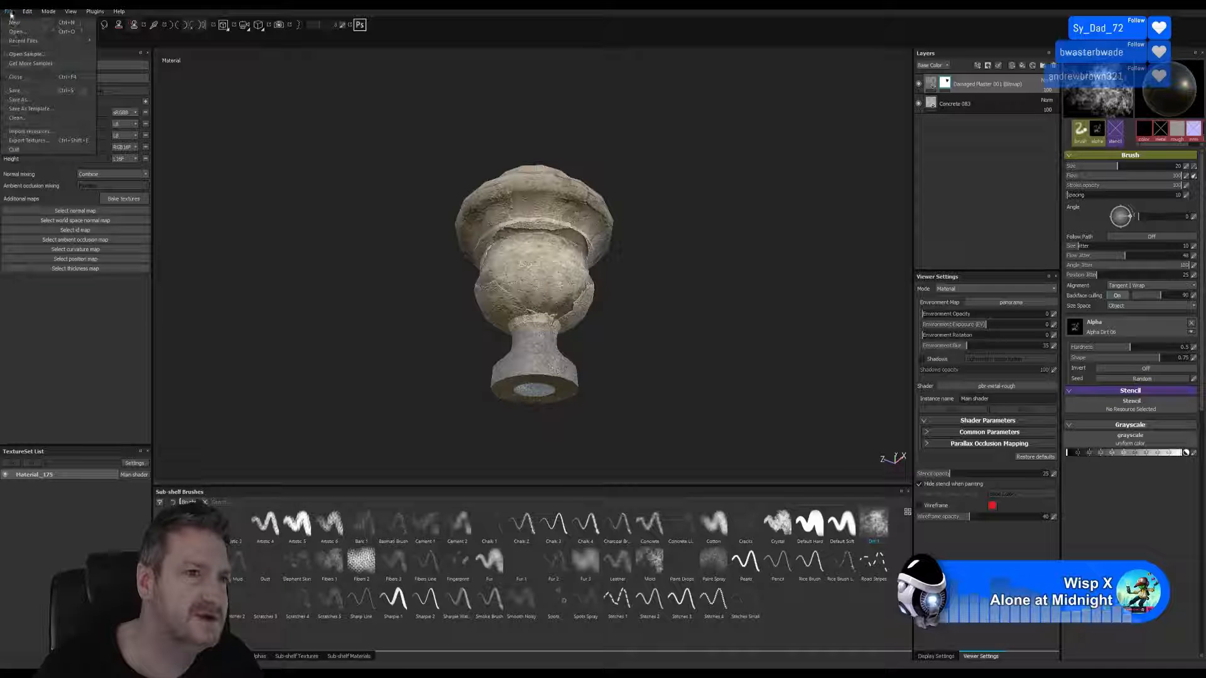
pyautogui.click(24, 93)
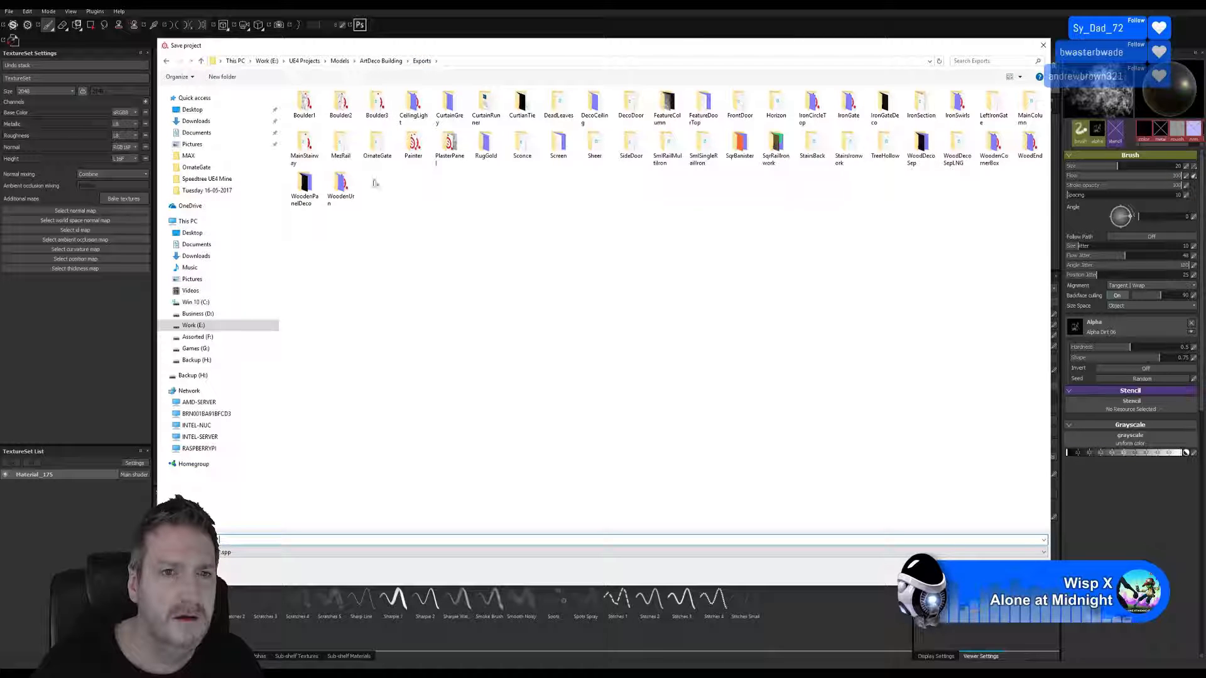
pyautogui.doubleClick(377, 144)
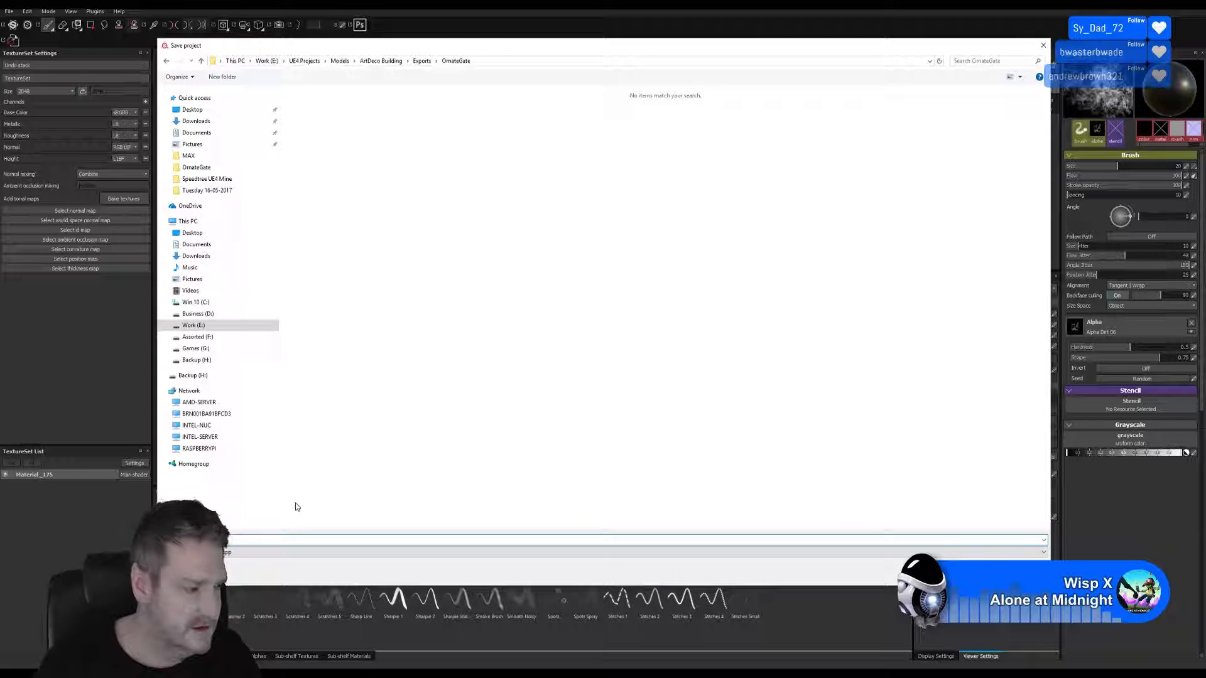
pyautogui.write('Gat')
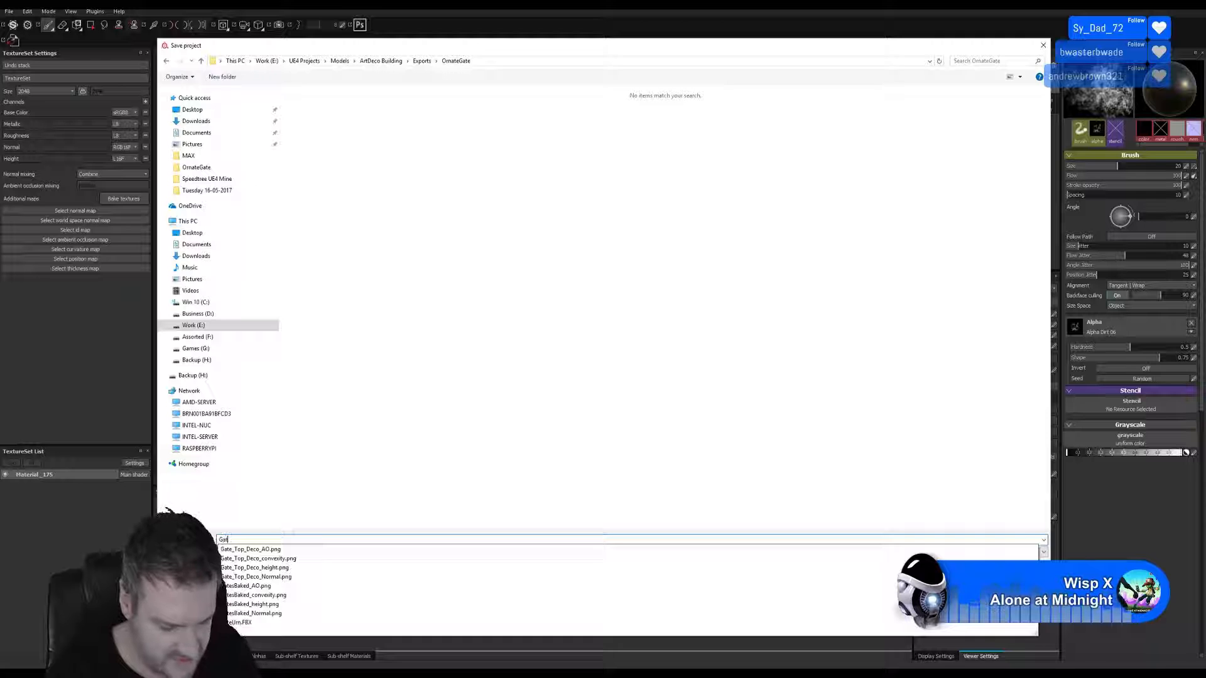
pyautogui.write('eUrn')
pyautogui.press('Return')
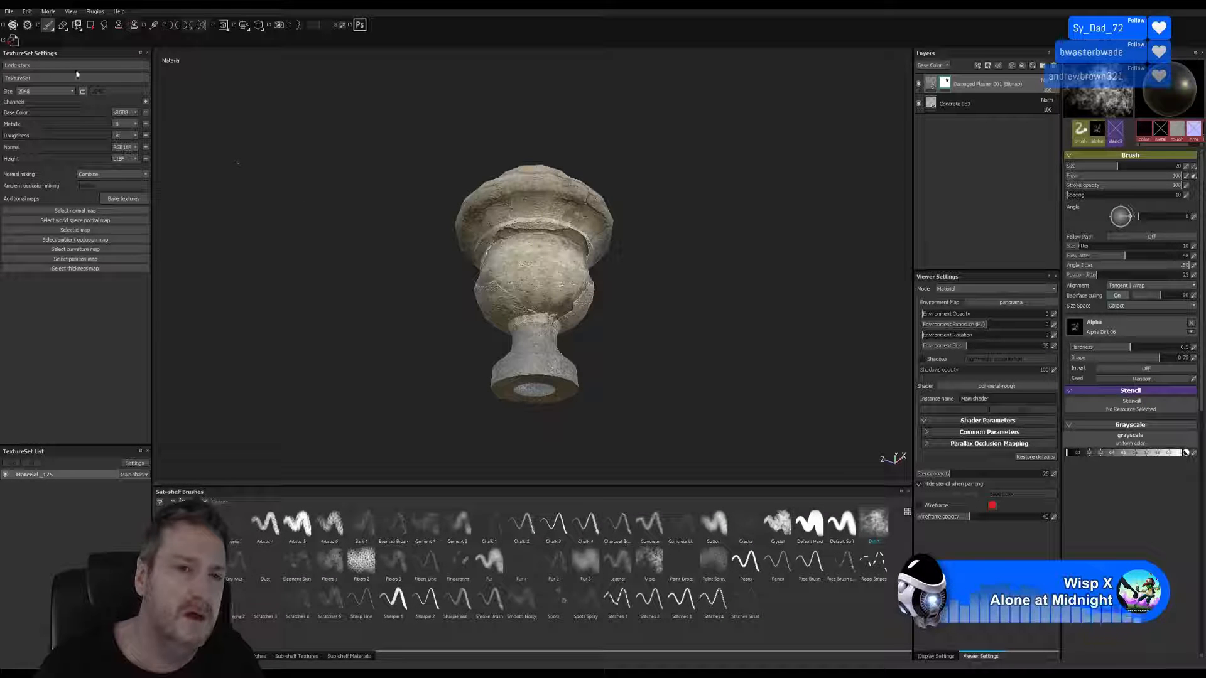
# Step: Start a texture export and set its output folder to E:\UE4 Projects\Models\ArtDeco Building\Exports\OrnateGate
pyautogui.click(9, 12)
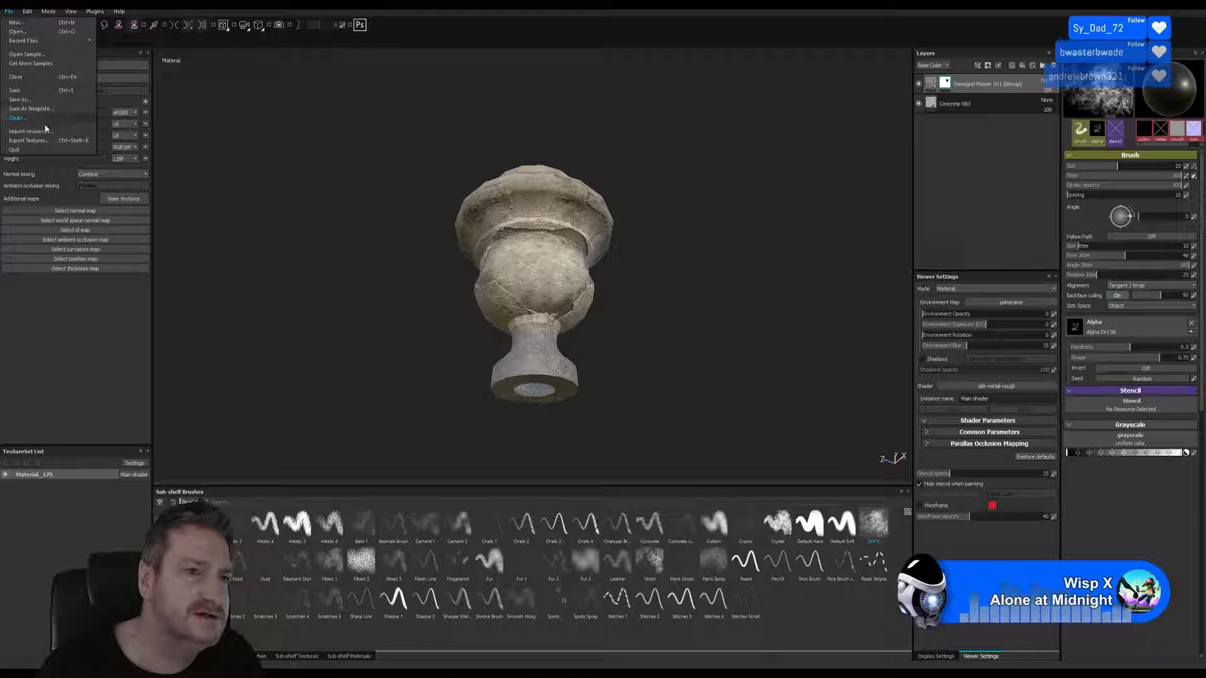
pyautogui.click(28, 140)
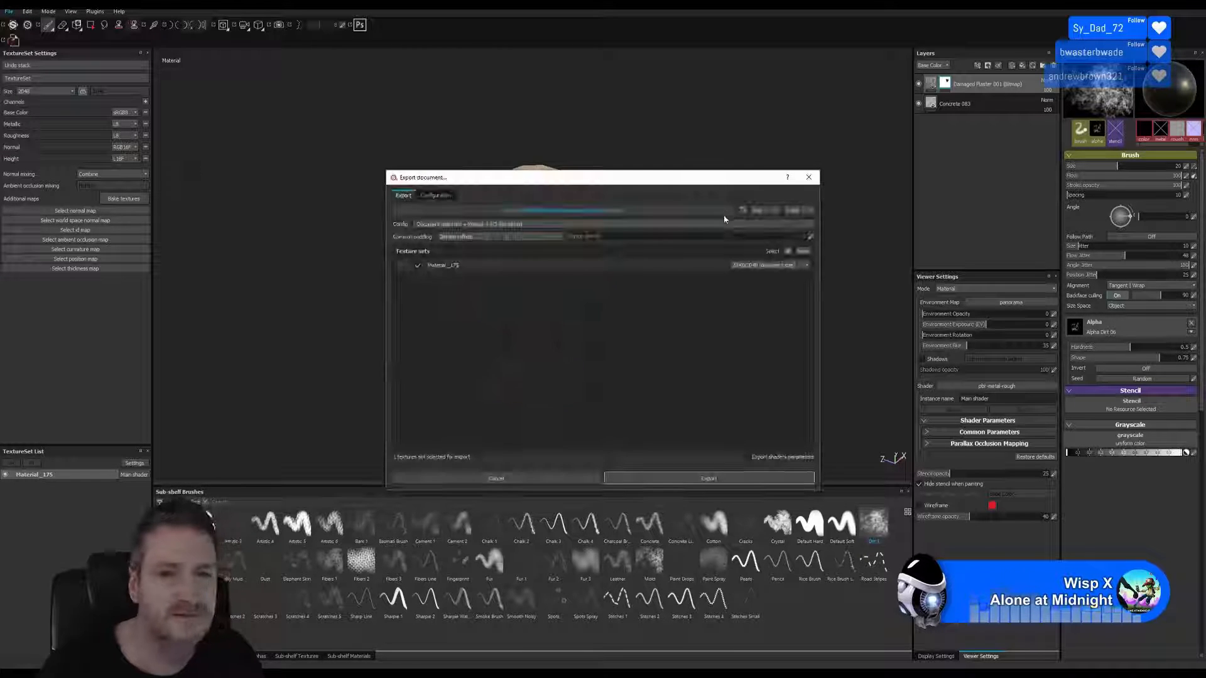
pyautogui.moveTo(662, 182); pyautogui.dragTo(627, 147)
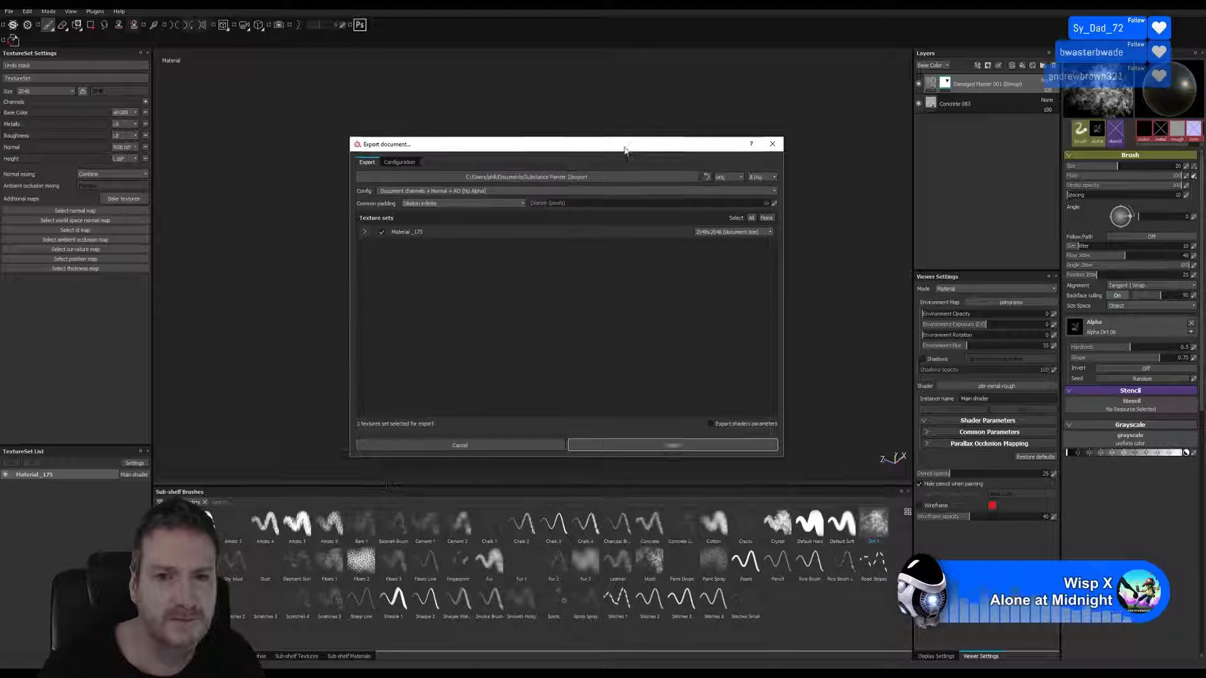
pyautogui.click(626, 176)
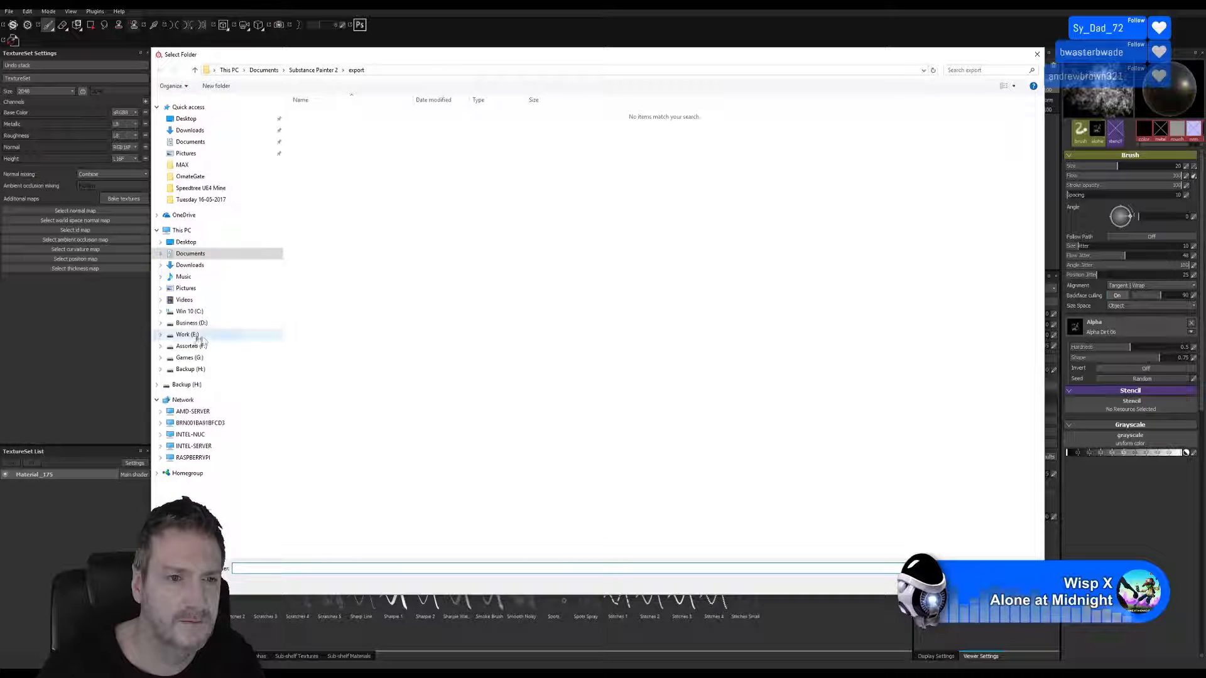
pyautogui.click(188, 334)
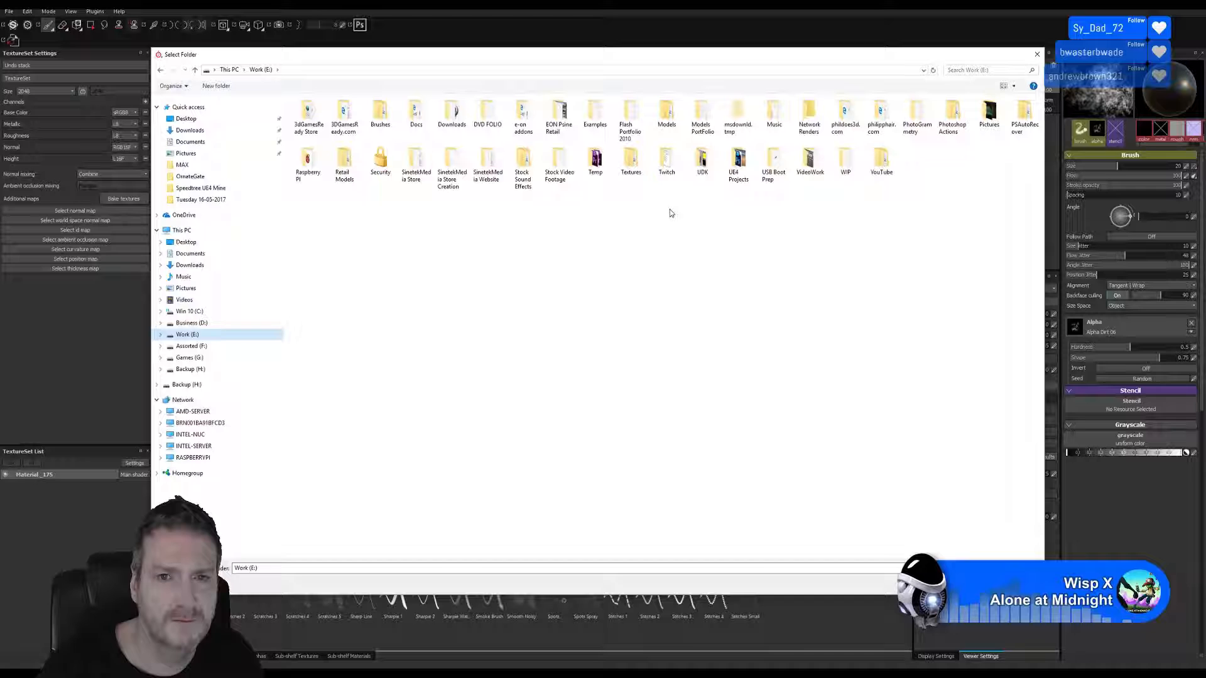
pyautogui.doubleClick(738, 165)
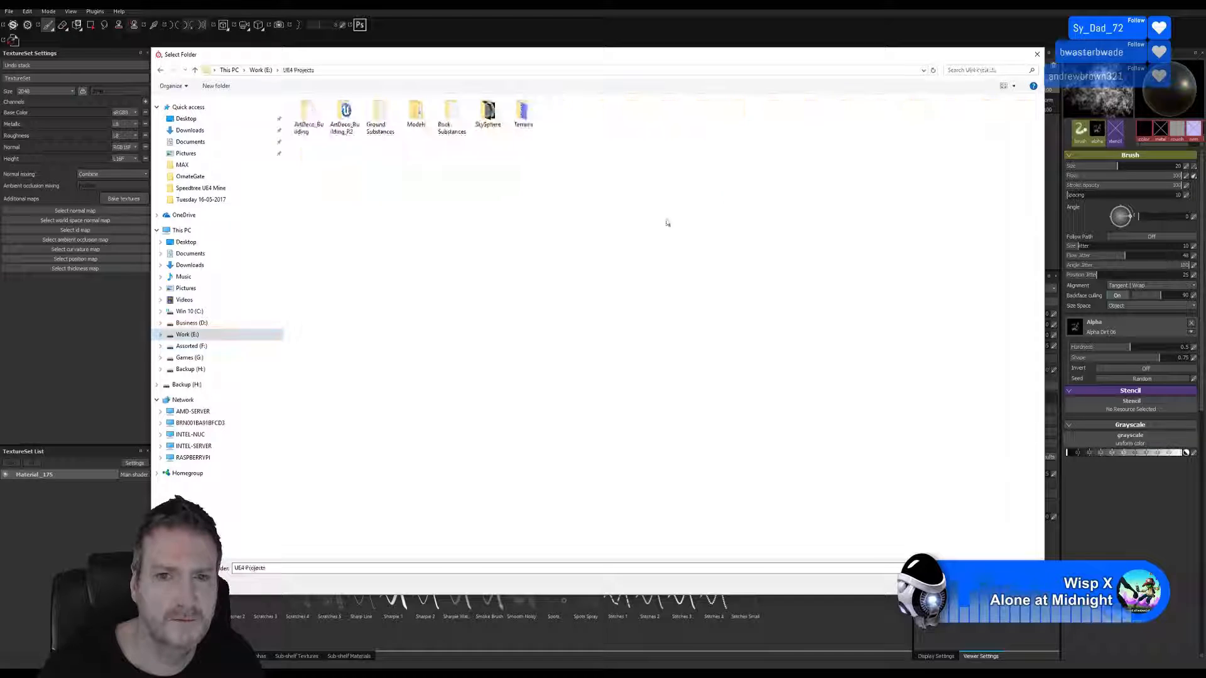
pyautogui.click(416, 112)
pyautogui.doubleClick(415, 112)
pyautogui.click(309, 119)
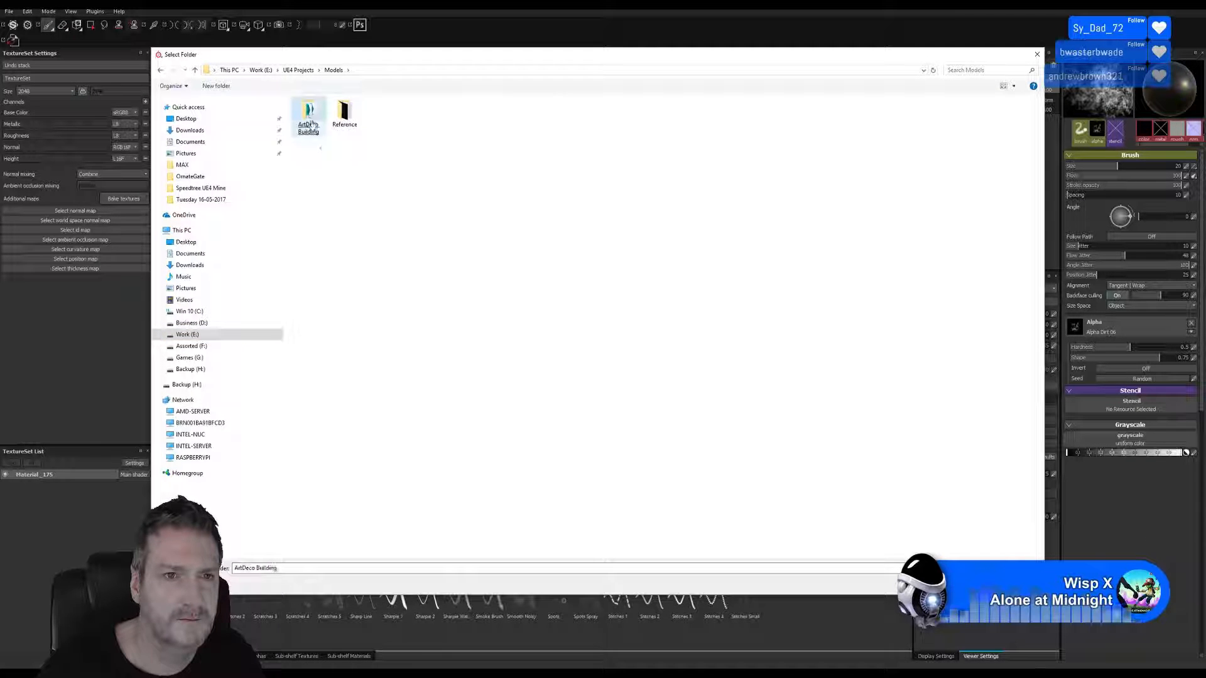
pyautogui.doubleClick(309, 119)
pyautogui.click(344, 113)
pyautogui.doubleClick(343, 113)
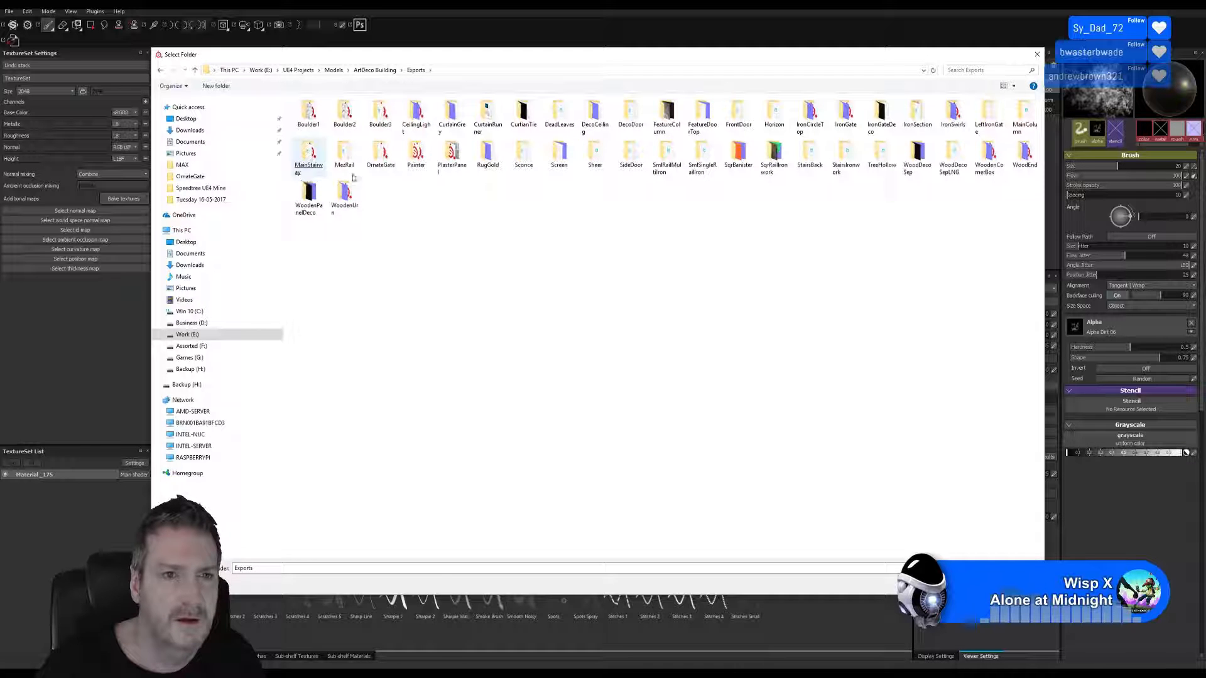
pyautogui.doubleClick(380, 154)
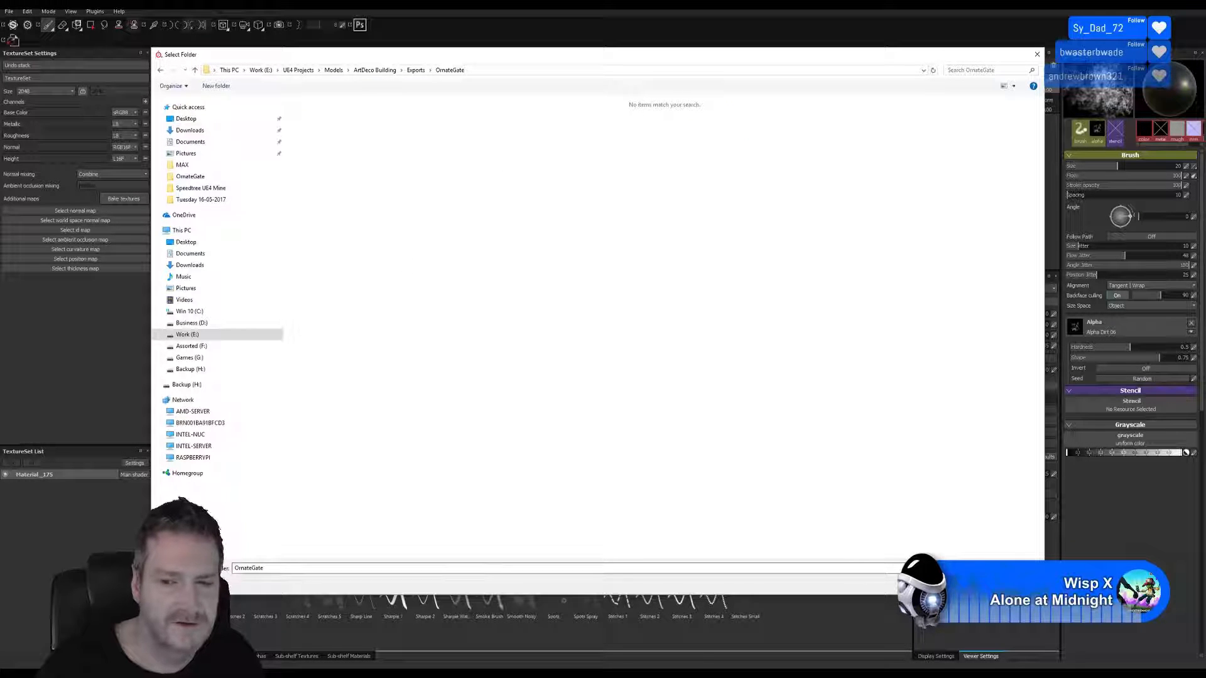
pyautogui.click(867, 581)
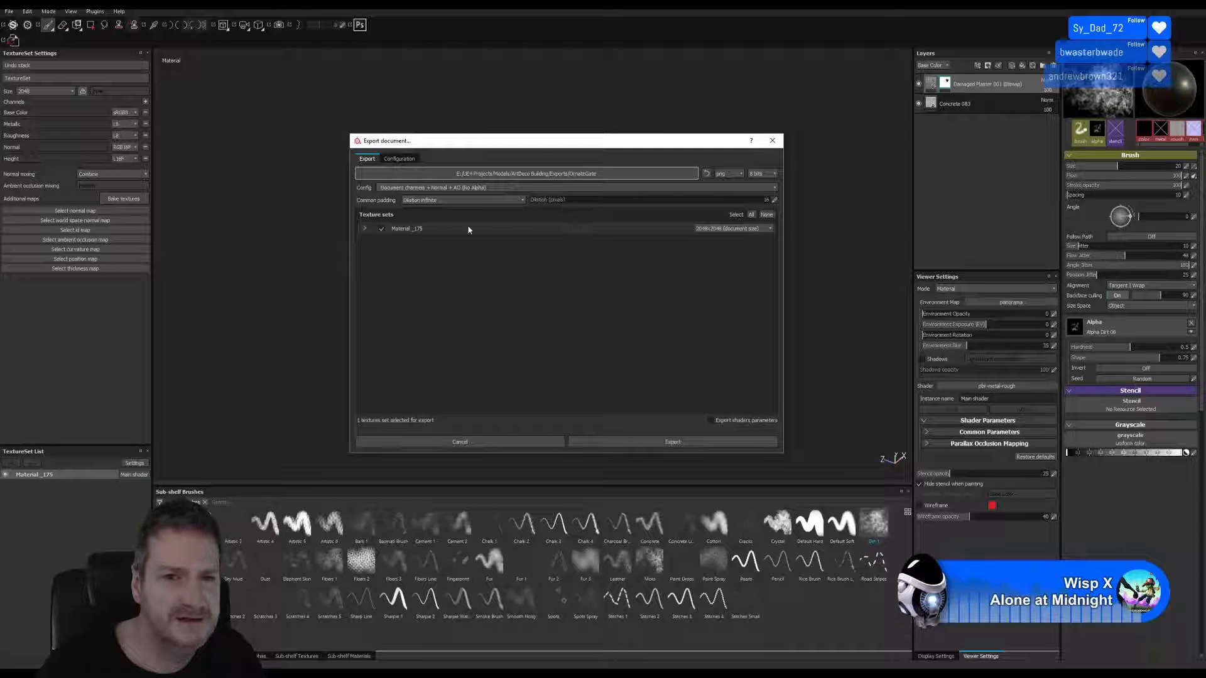
# Step: Set the Material _175 texture set's size to 1024x1024 and export its textures
pyautogui.click(770, 230)
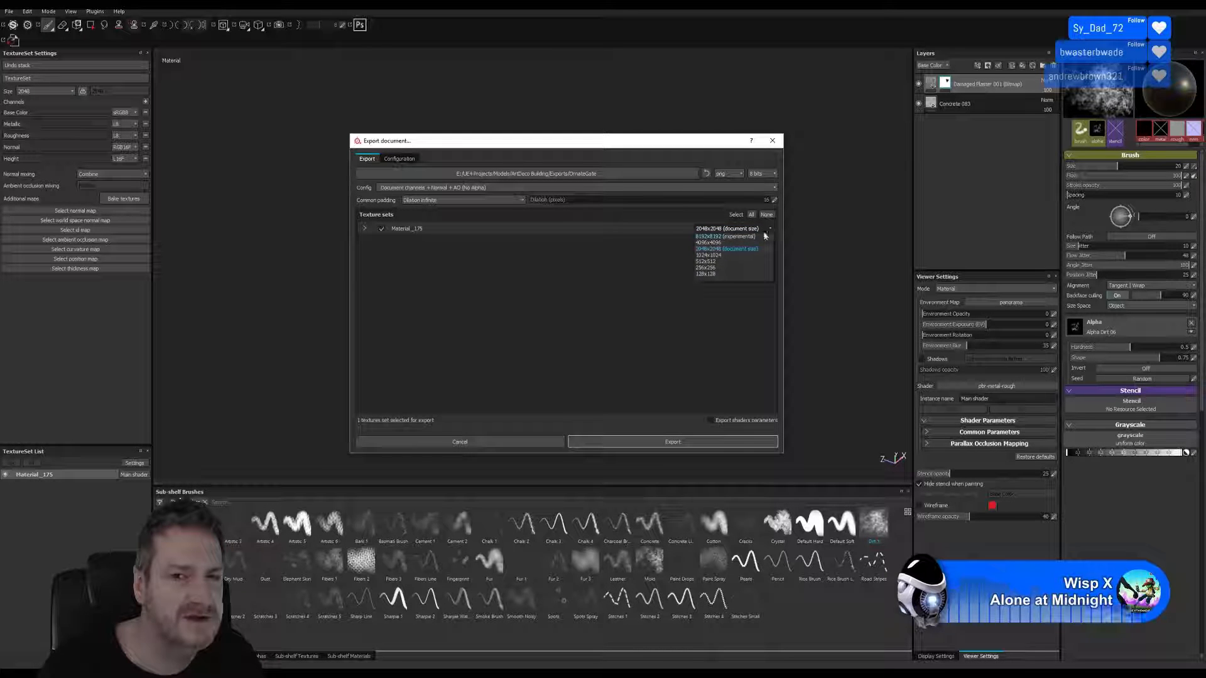
pyautogui.click(721, 257)
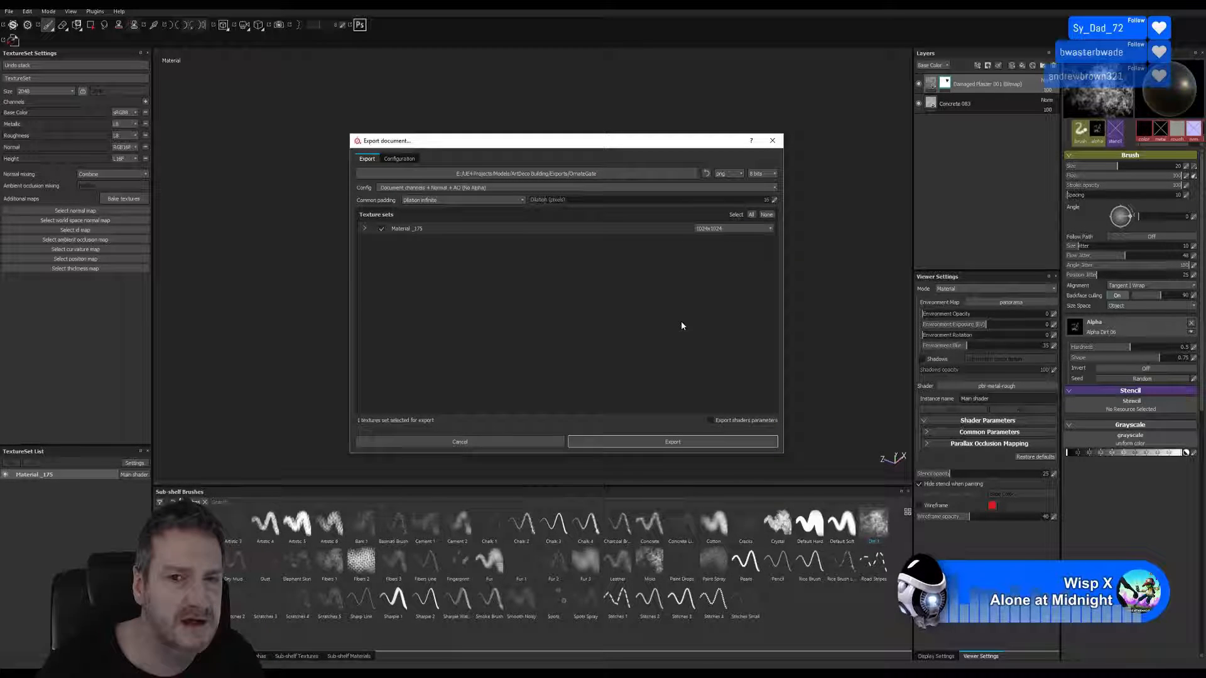
pyautogui.click(672, 444)
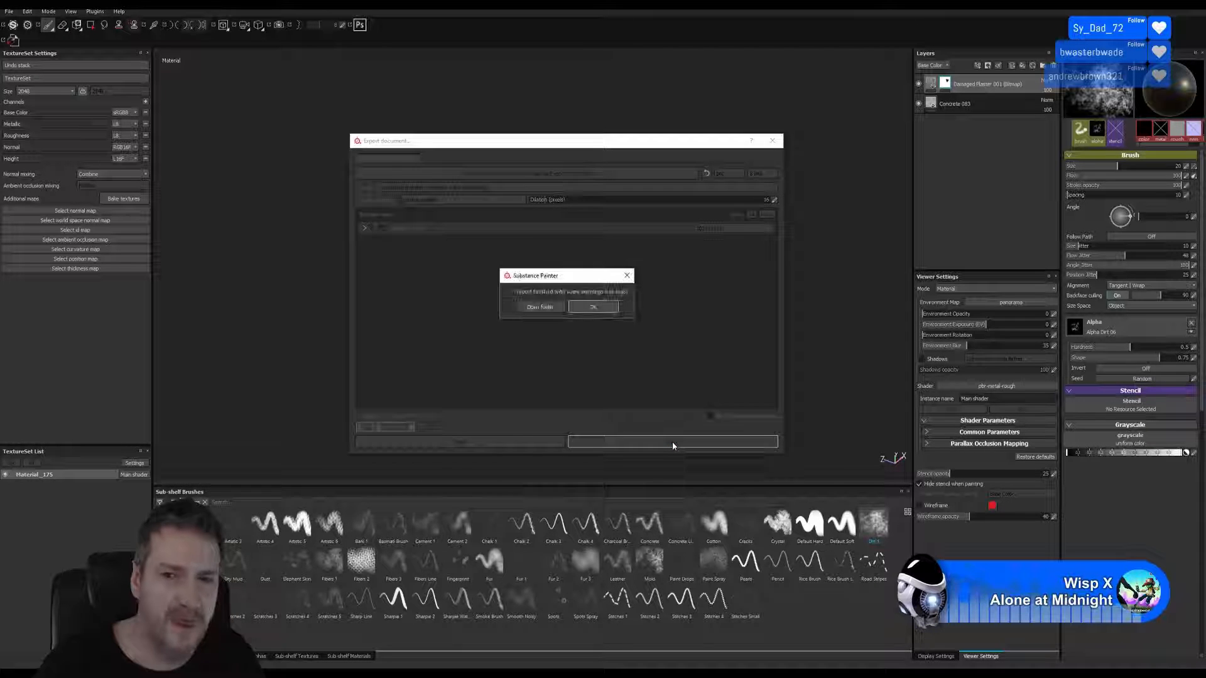
# Step: Switch to Unreal Editor and import GateUrn.FBX from the OrnateGate exports folder into the Fences models folder
pyautogui.click(593, 307)
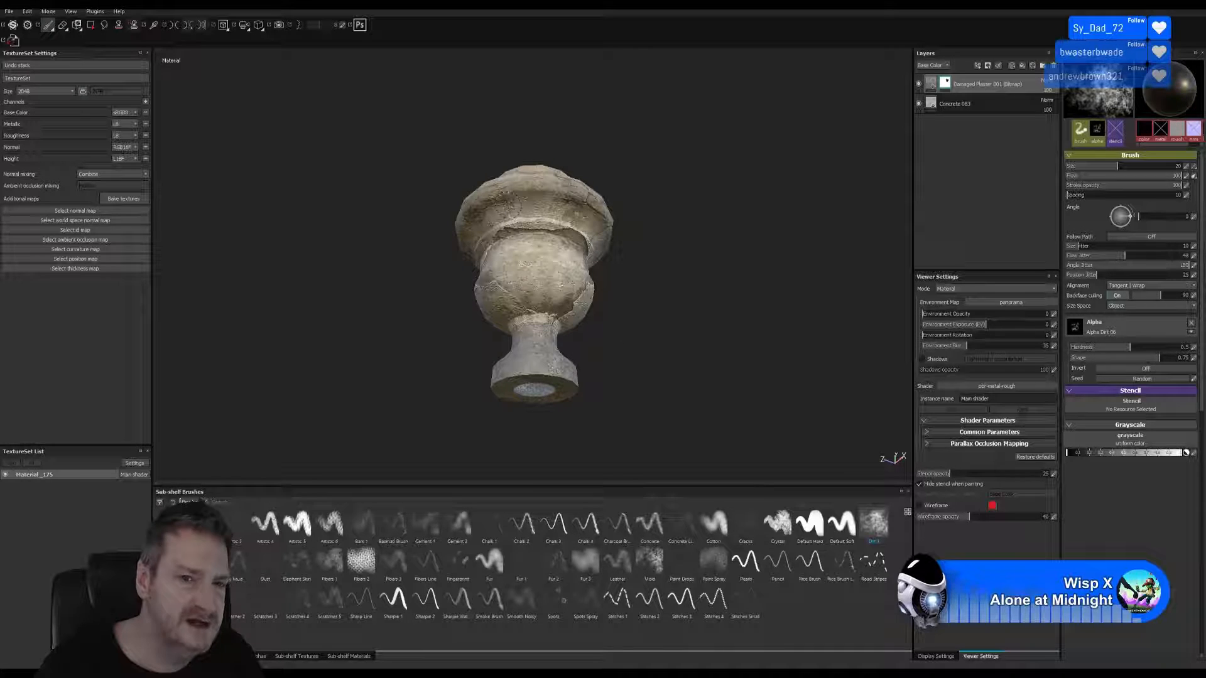
pyautogui.click(1147, 11)
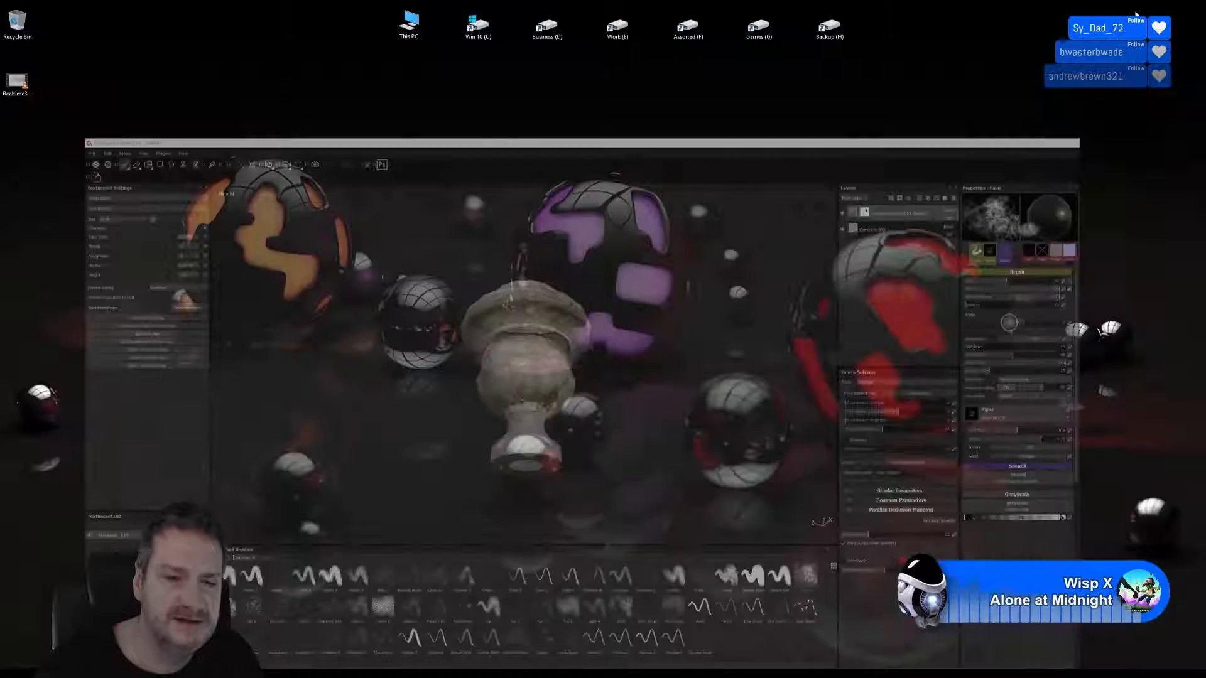
pyautogui.hotkey('alt', 'Tab')
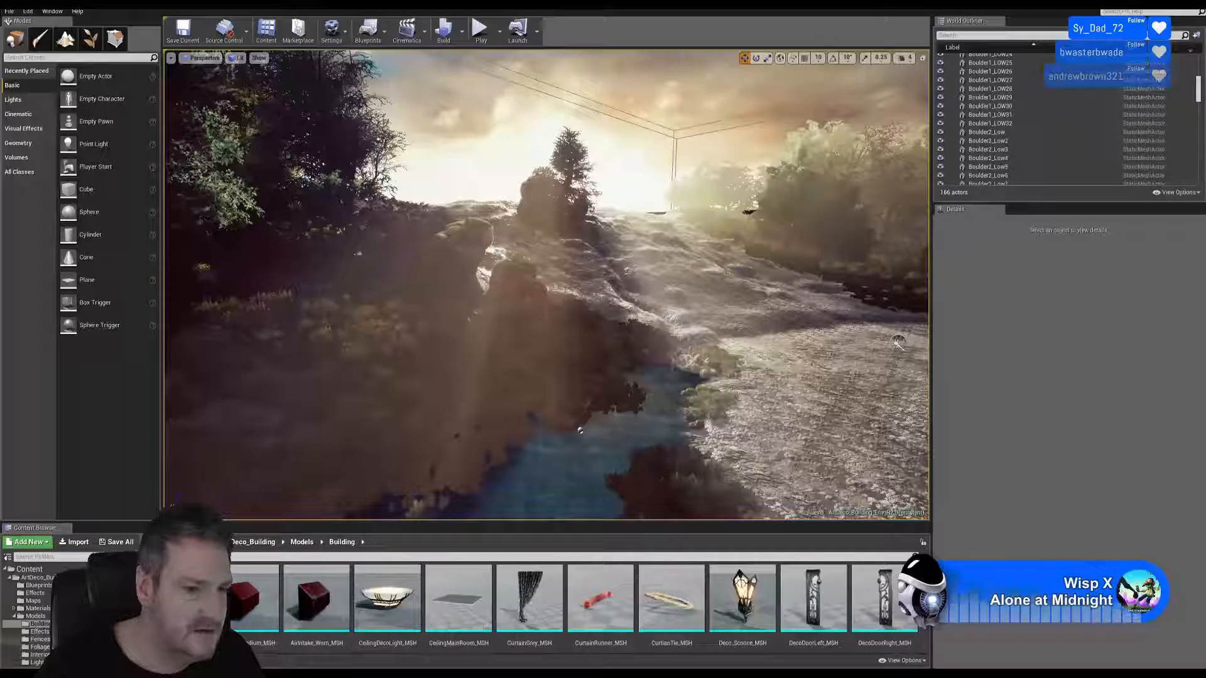
pyautogui.click(39, 640)
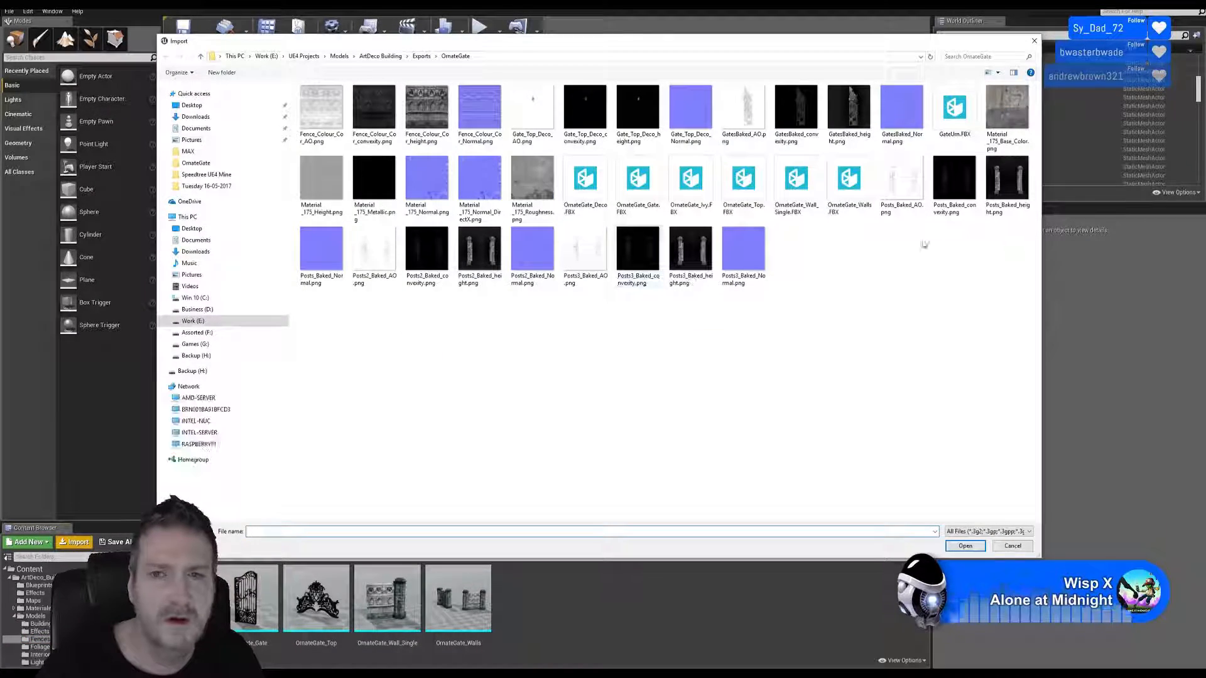
pyautogui.doubleClick(954, 110)
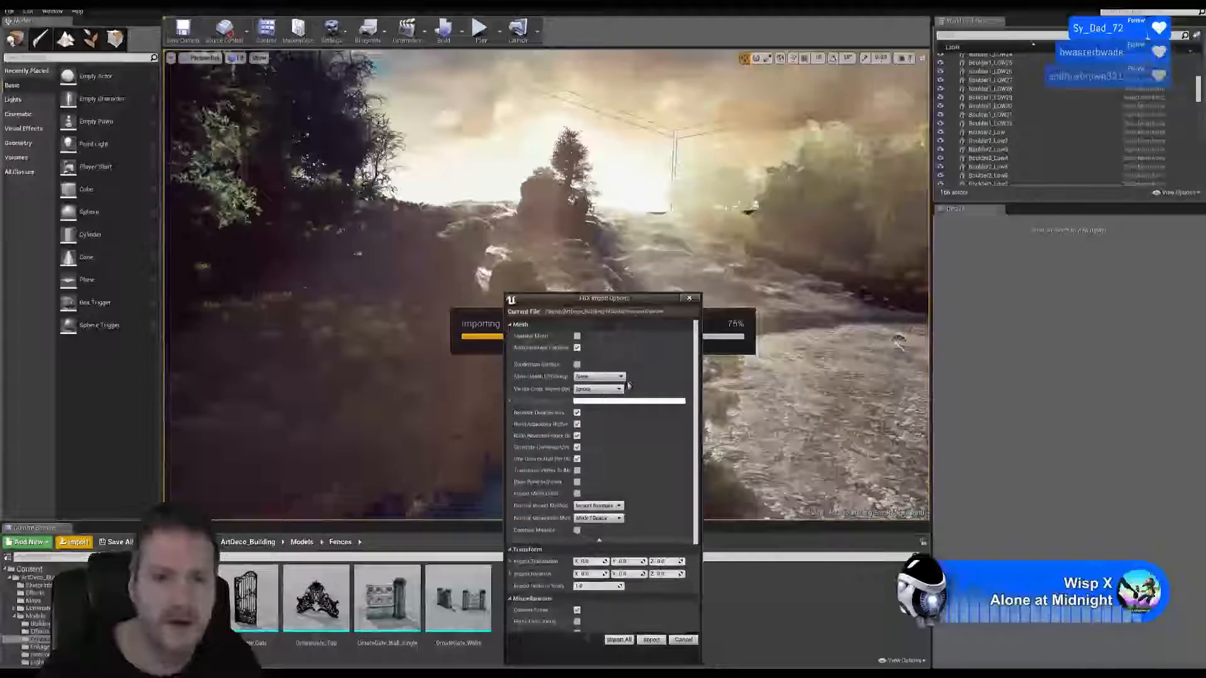
pyautogui.click(650, 633)
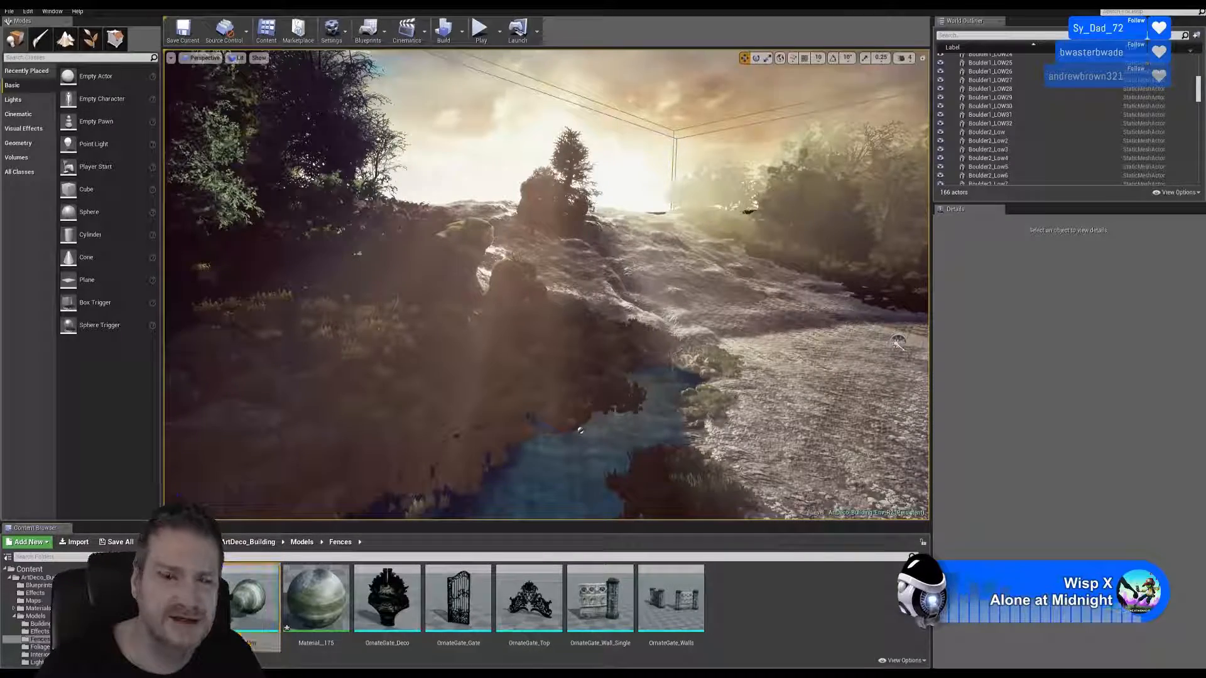
# Step: Open the imported GateUrn mesh and inspect its orientation in the static mesh editor, then close it
pyautogui.press('super+d')
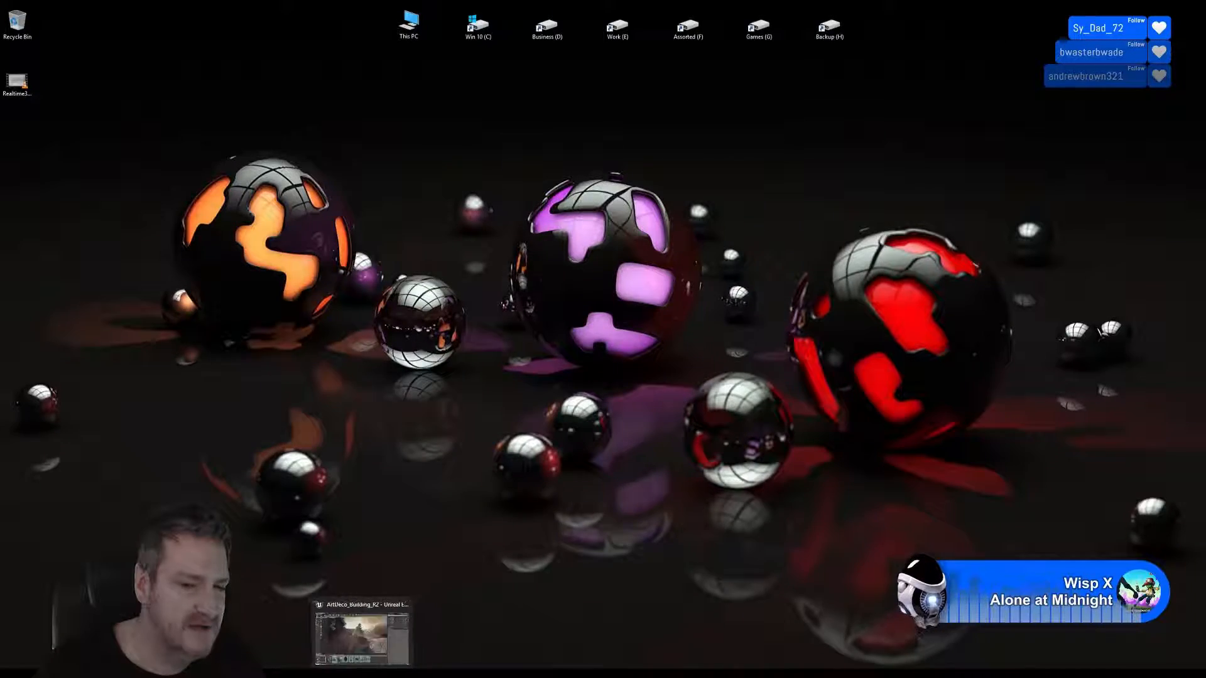
pyautogui.click(360, 673)
pyautogui.doubleClick(249, 596)
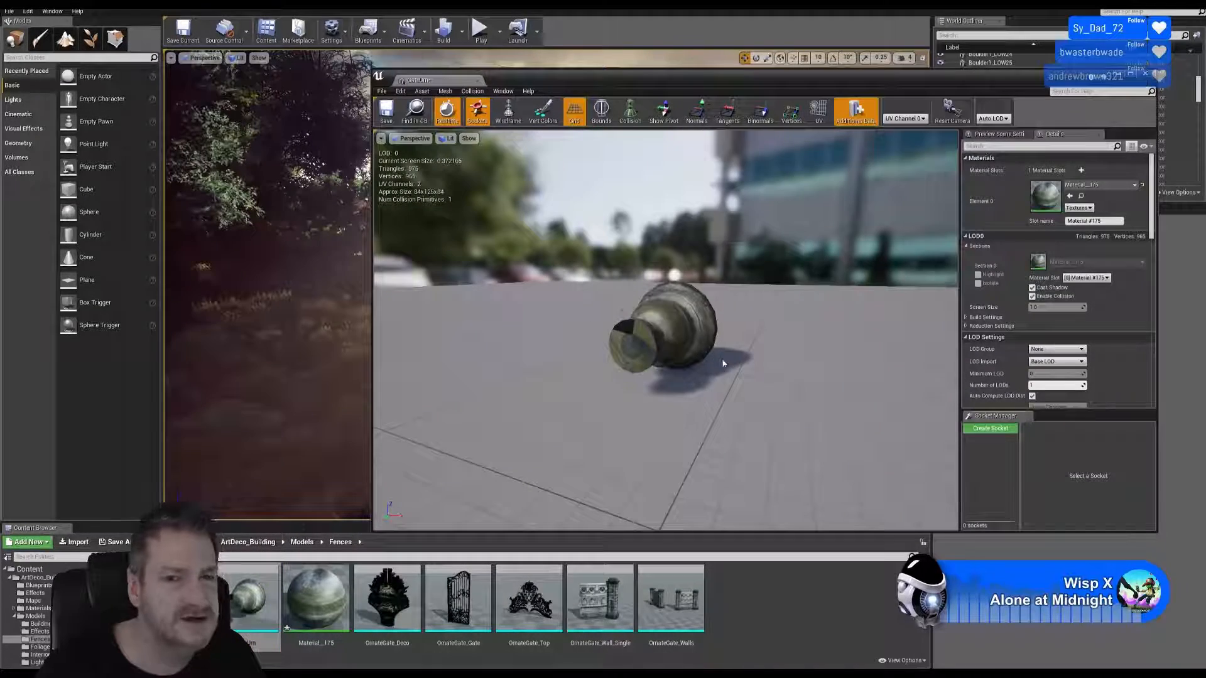
pyautogui.moveTo(724, 361); pyautogui.dragTo(711, 345)
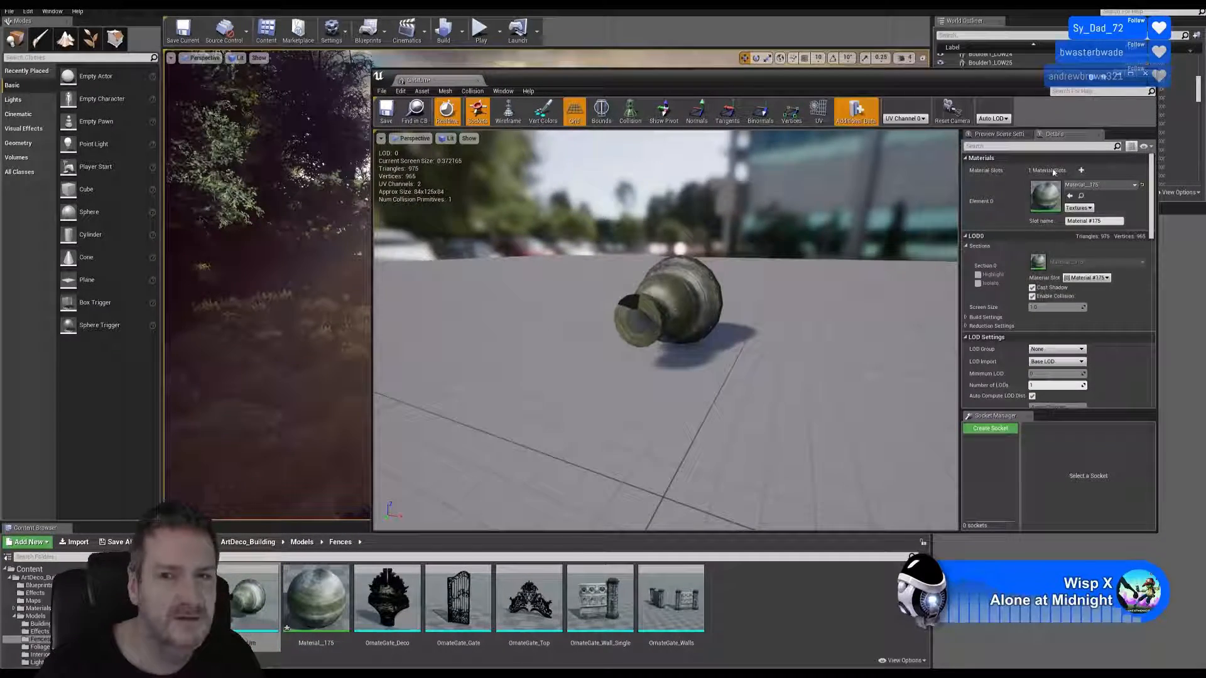
pyautogui.click(1144, 74)
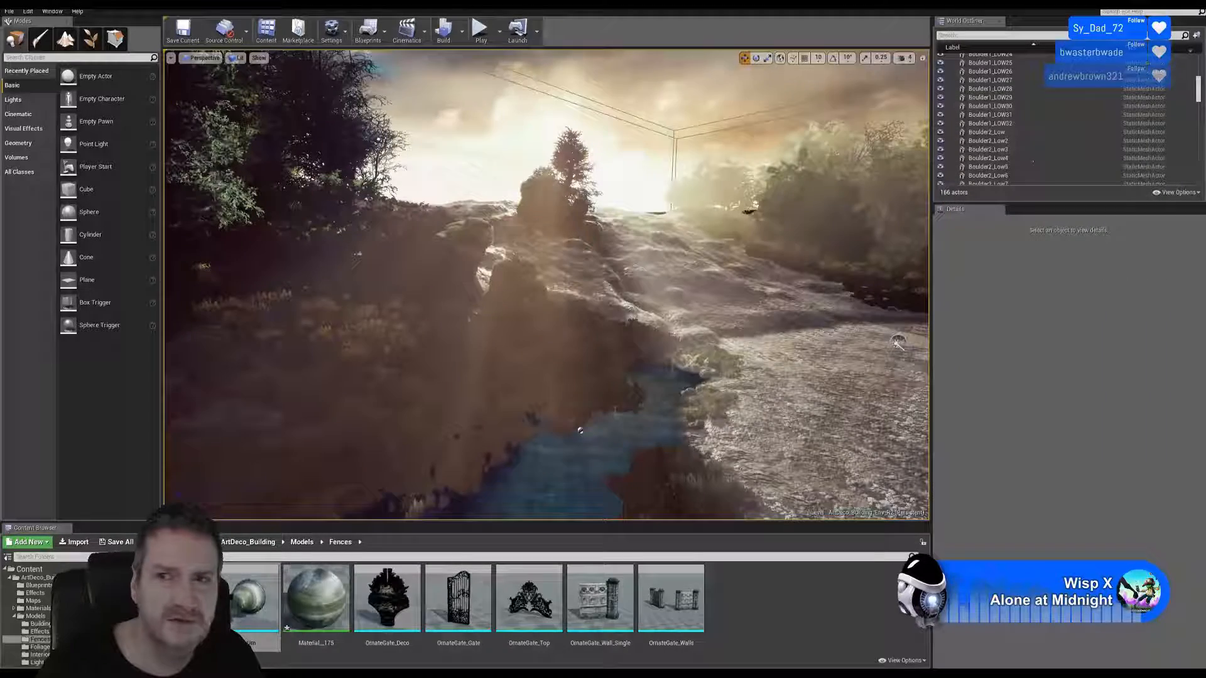
# Step: Switch to 3ds Max and apply Reset XForm to the selected urn on the gate post
pyautogui.press('super+d')
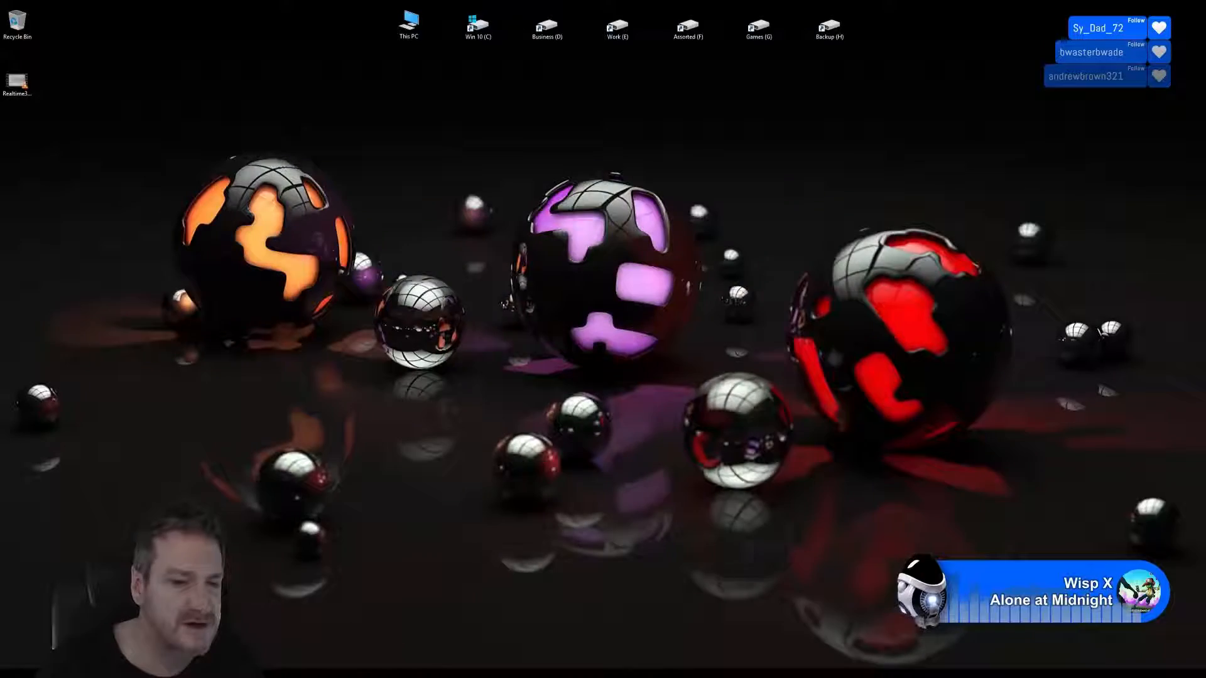
pyautogui.hotkey('alt', 'Tab')
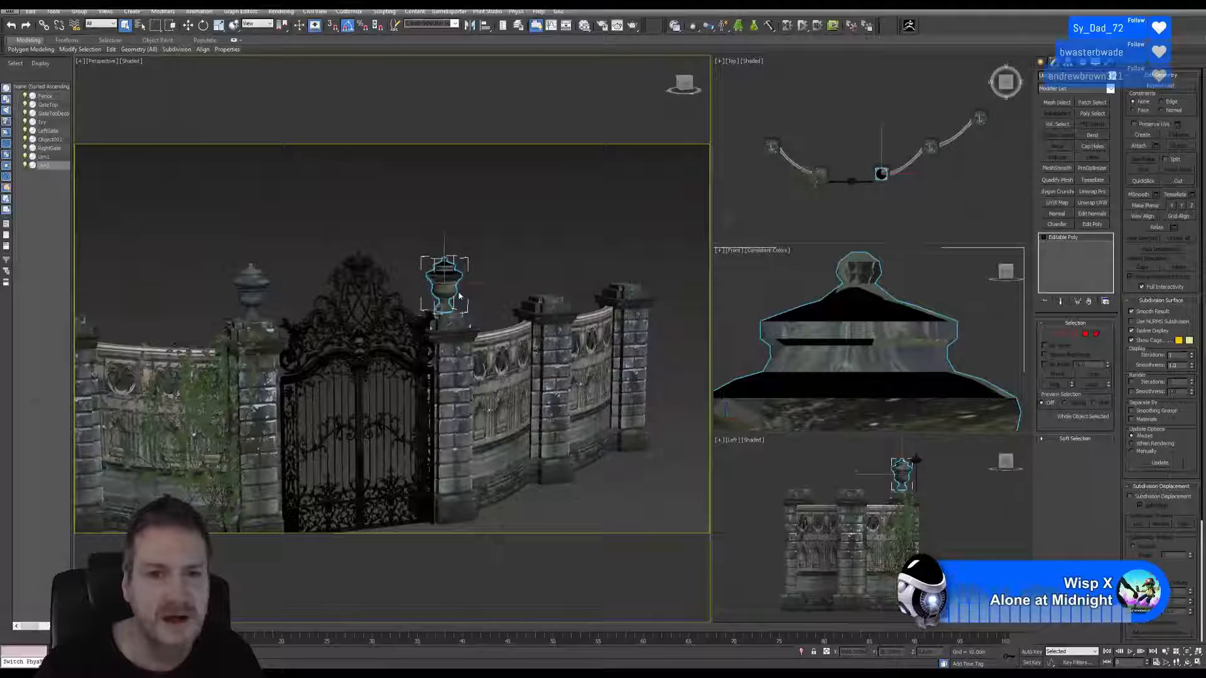
pyautogui.click(1108, 62)
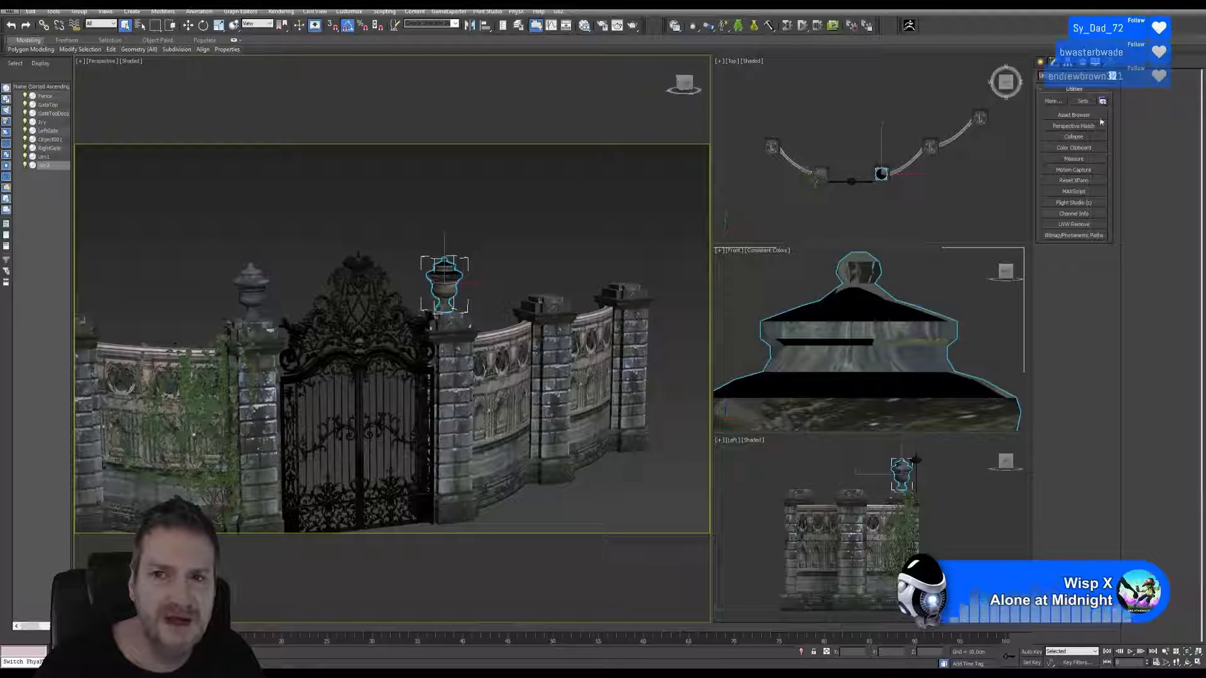
pyautogui.click(1075, 180)
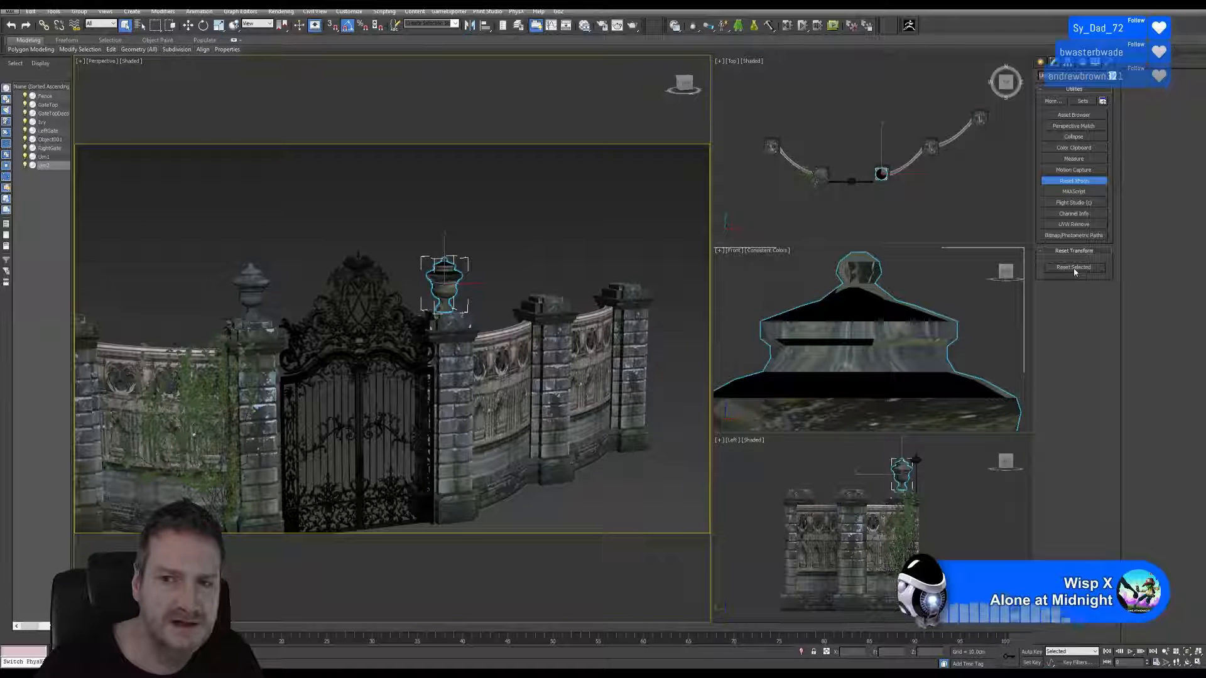
pyautogui.click(1055, 63)
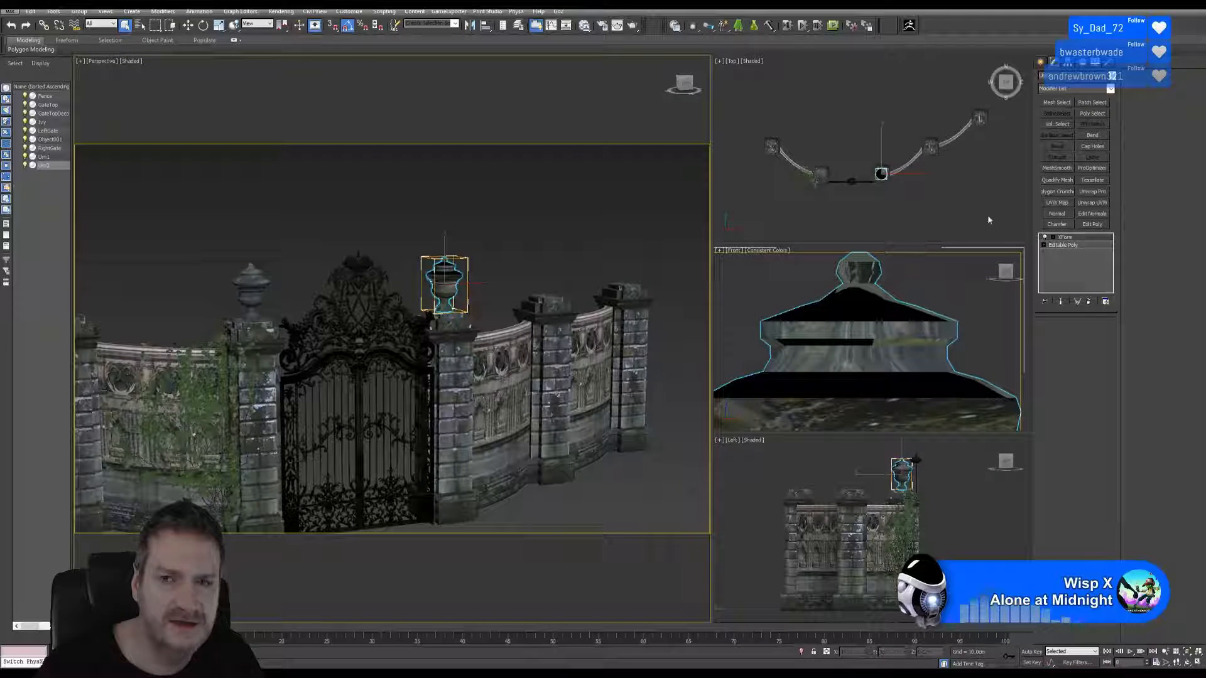
# Step: Centre the selected urn's pivot to the object with Affect Pivot Only
pyautogui.click(1066, 63)
pyautogui.click(1075, 123)
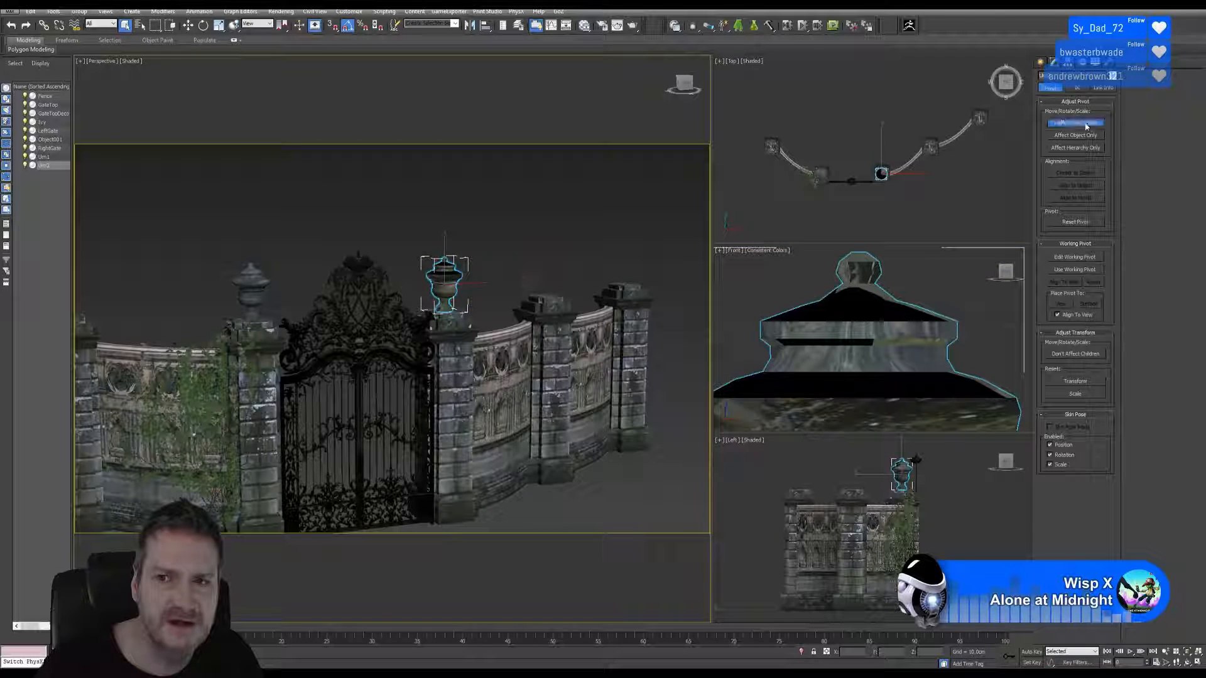
pyautogui.click(1075, 174)
pyautogui.click(1075, 123)
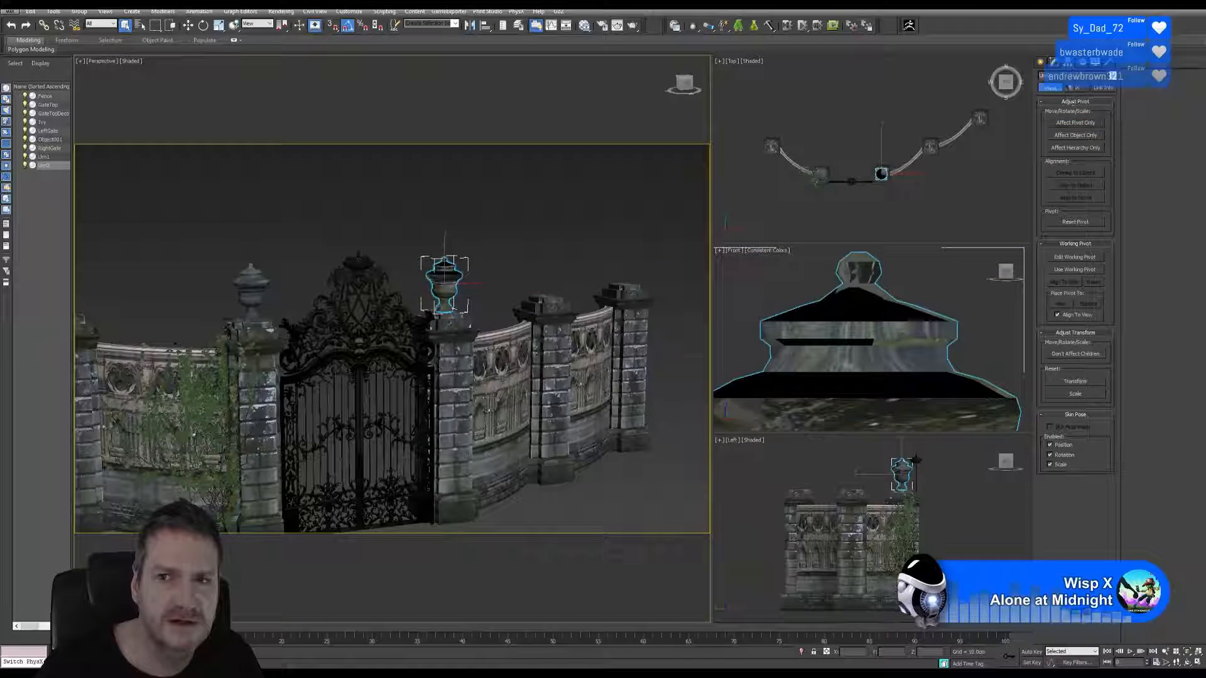
# Step: Collapse the urn's XForm modifier and the rest of its stack into the Editable Poly
pyautogui.click(1053, 63)
pyautogui.rightClick(1074, 236)
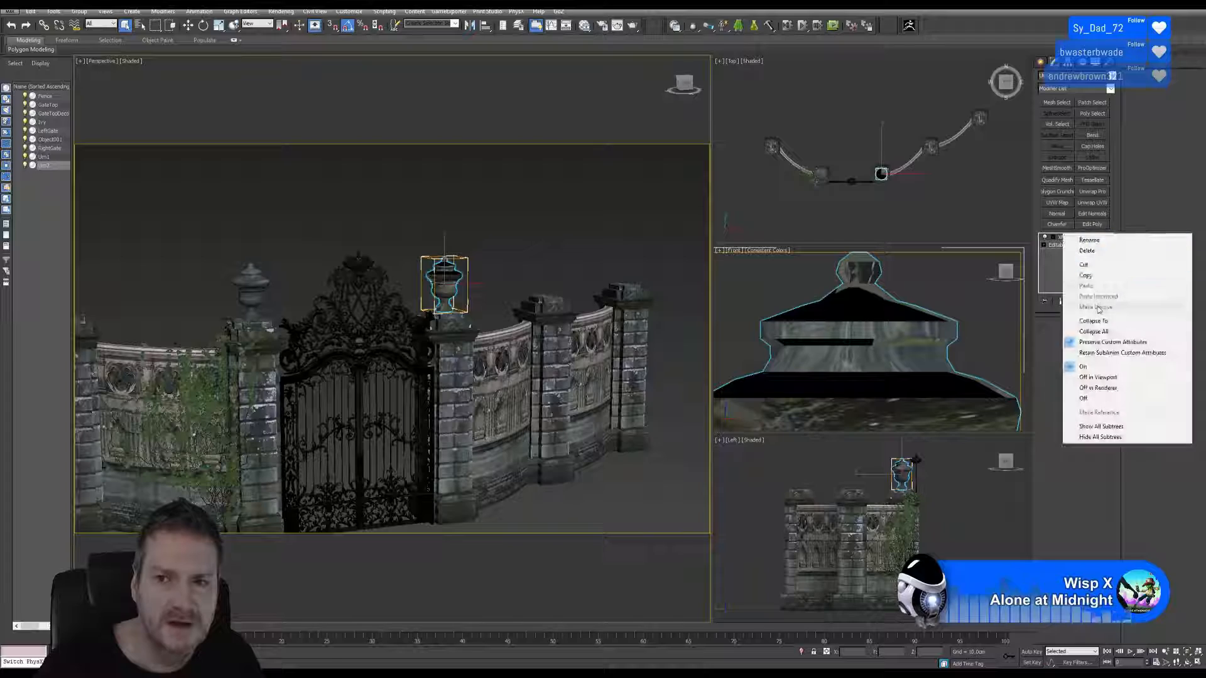
pyautogui.click(1105, 333)
pyautogui.click(647, 364)
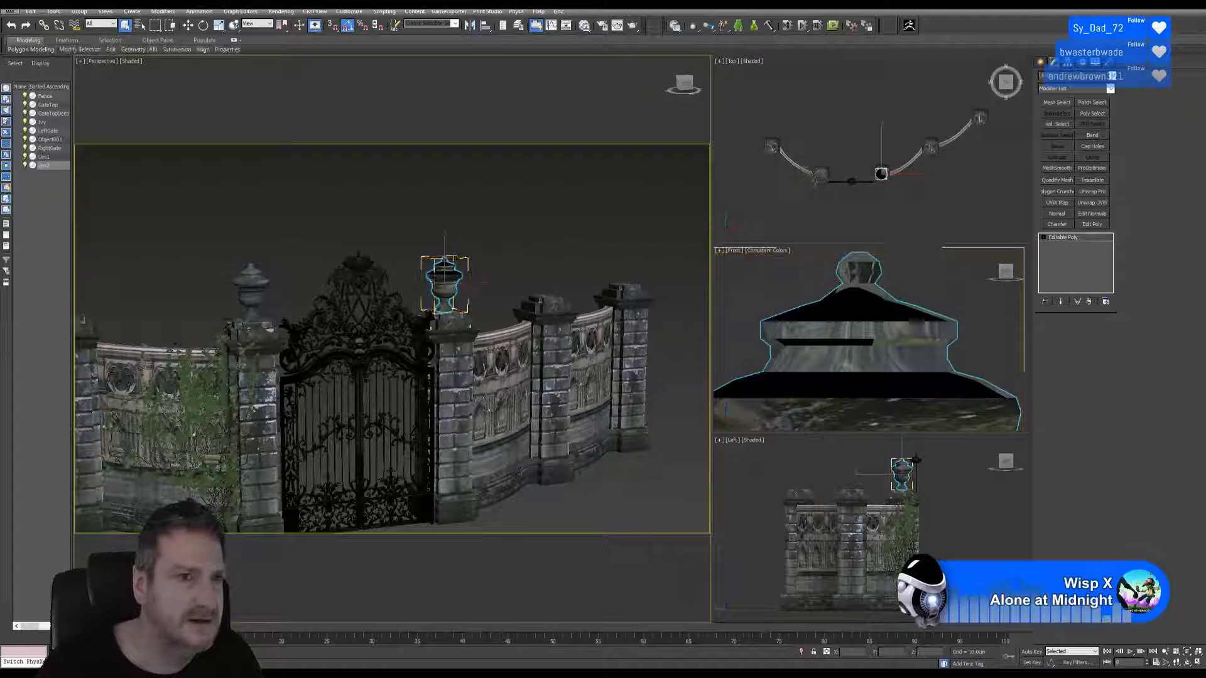
# Step: Export the selected urn as FBX over the existing GateUrn.FBX in the OrnateGate exports folder
pyautogui.click(10, 11)
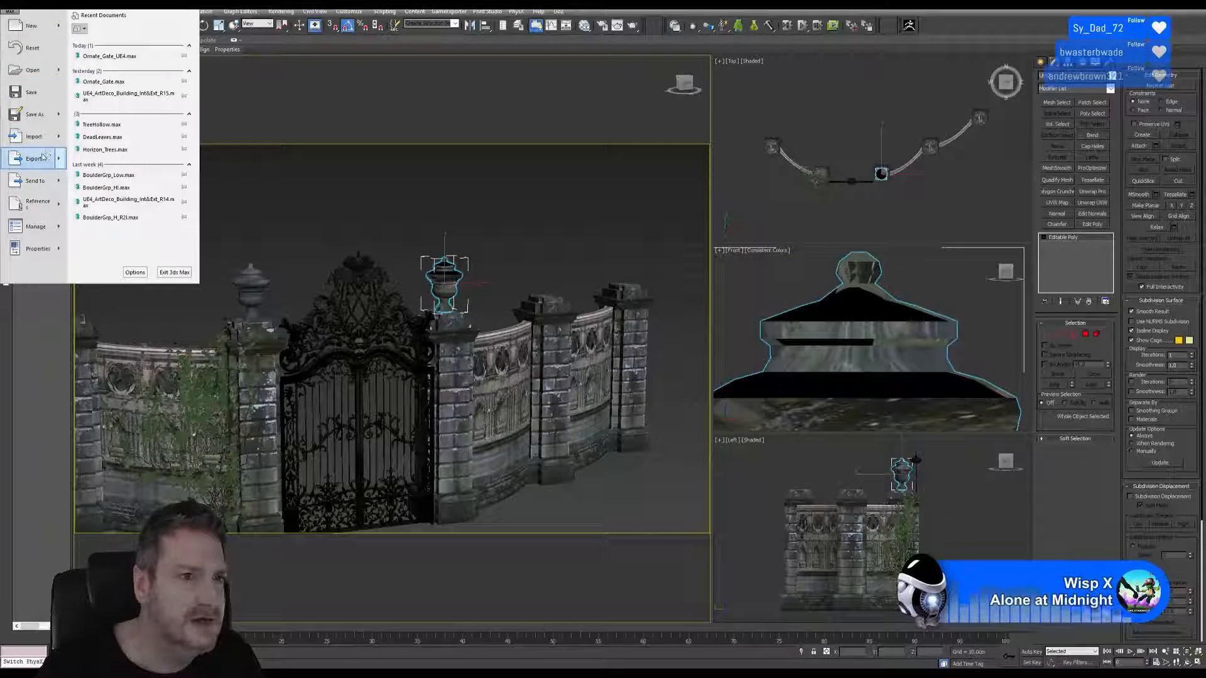
pyautogui.moveTo(35, 158)
pyautogui.click(100, 88)
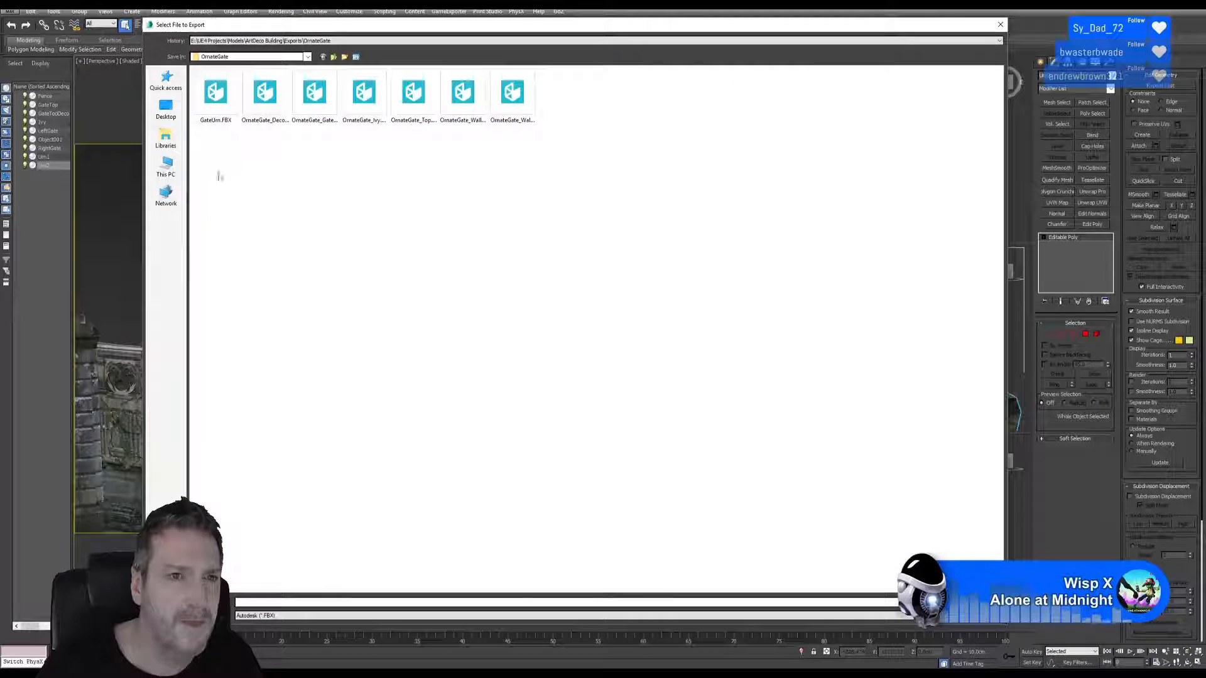
pyautogui.click(215, 93)
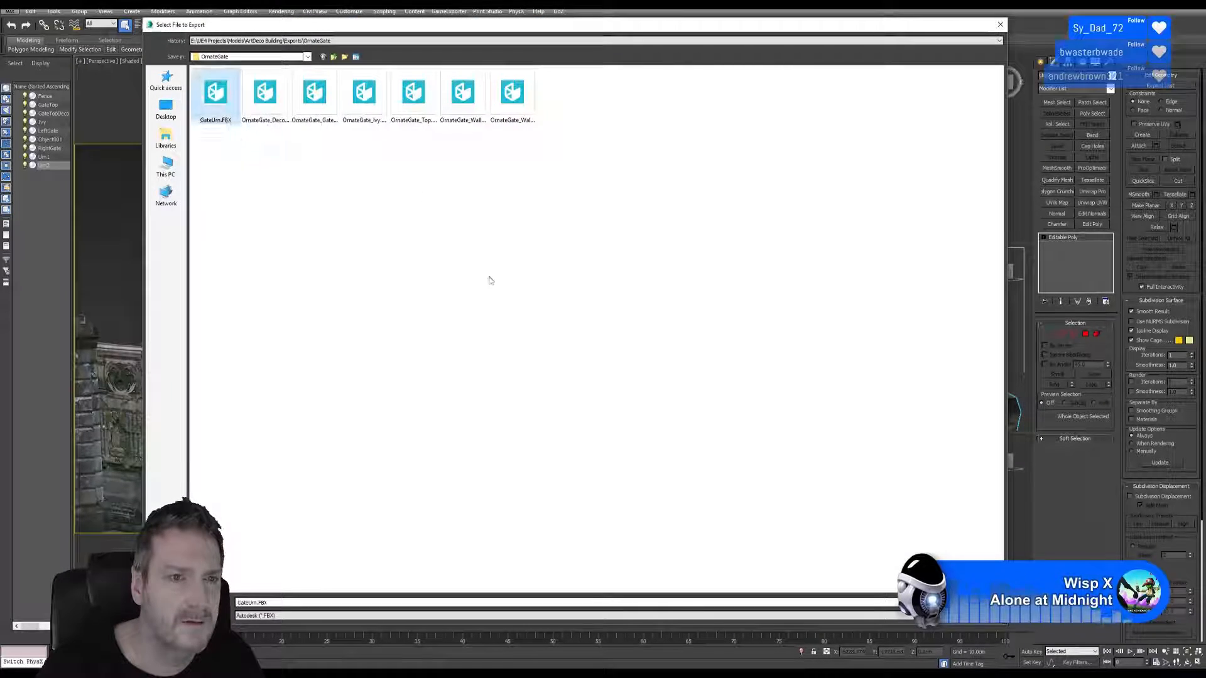
pyautogui.press('Return')
pyautogui.click(626, 376)
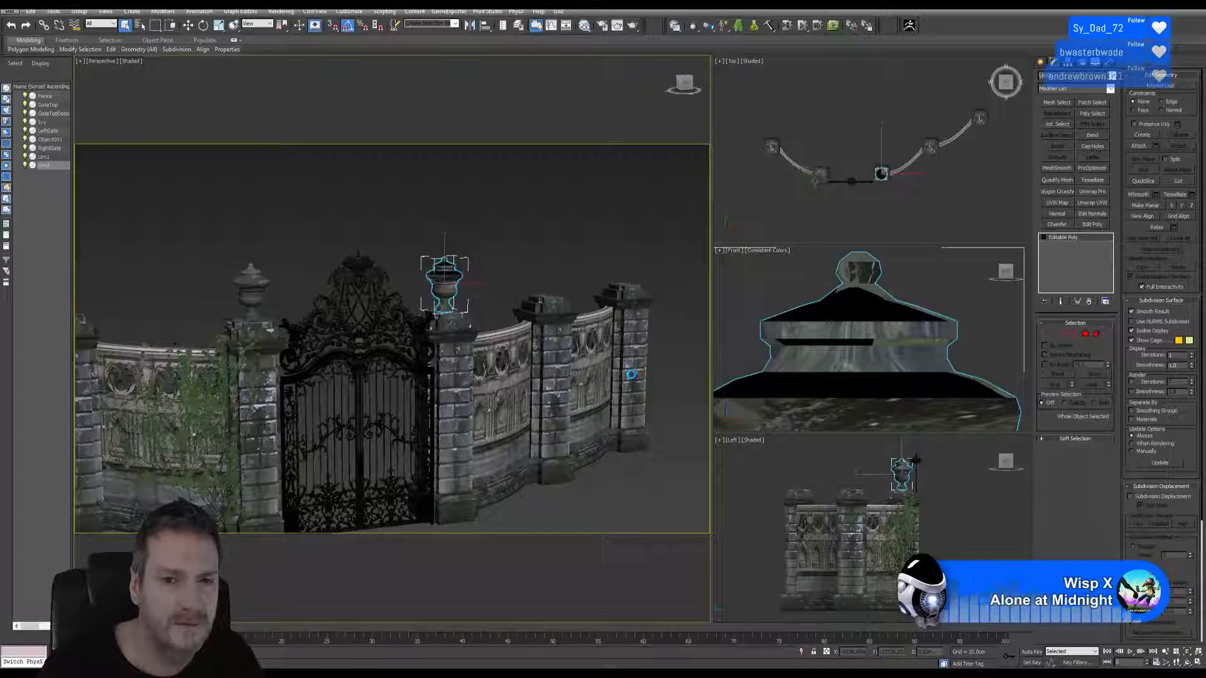
pyautogui.click(680, 462)
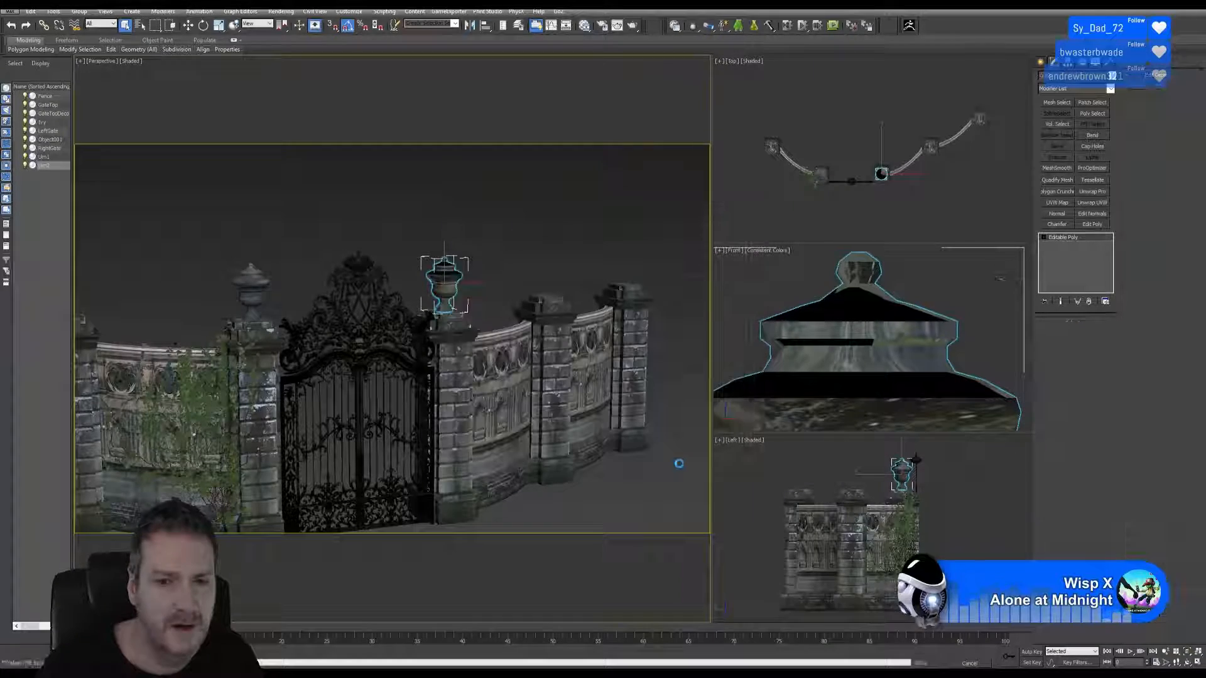
# Step: Switch back to Unreal Editor and reimport the GateUrn static mesh from its updated FBX
pyautogui.press('super+d')
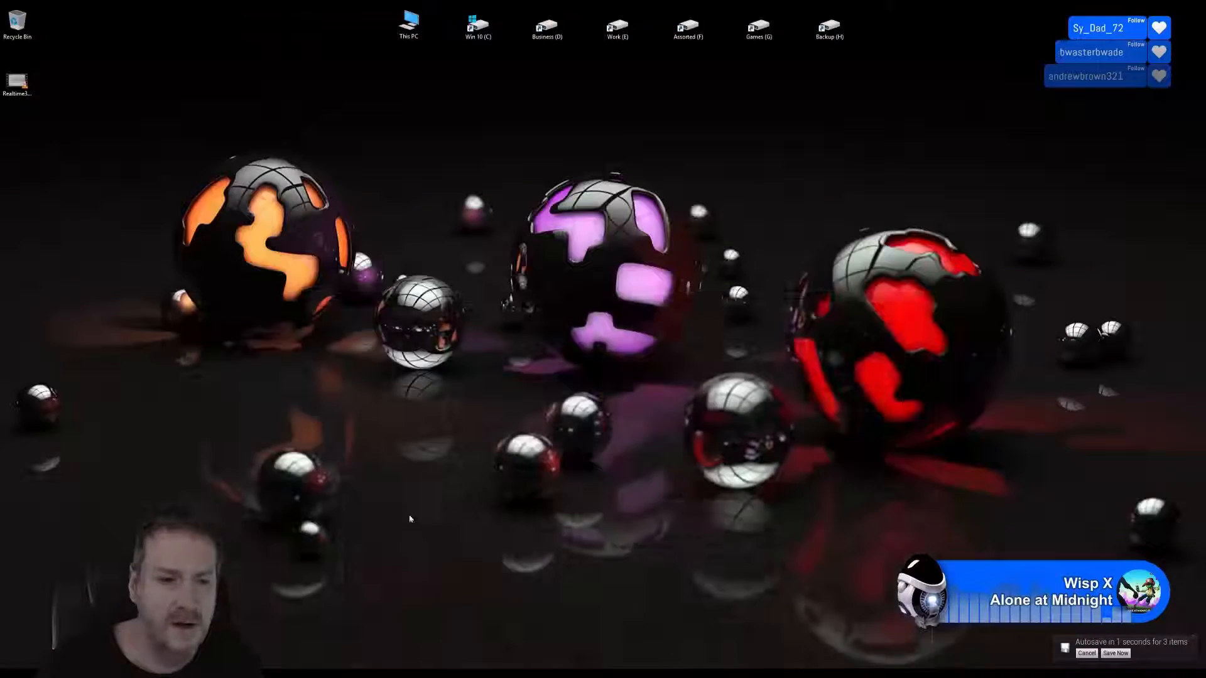
pyautogui.click(377, 673)
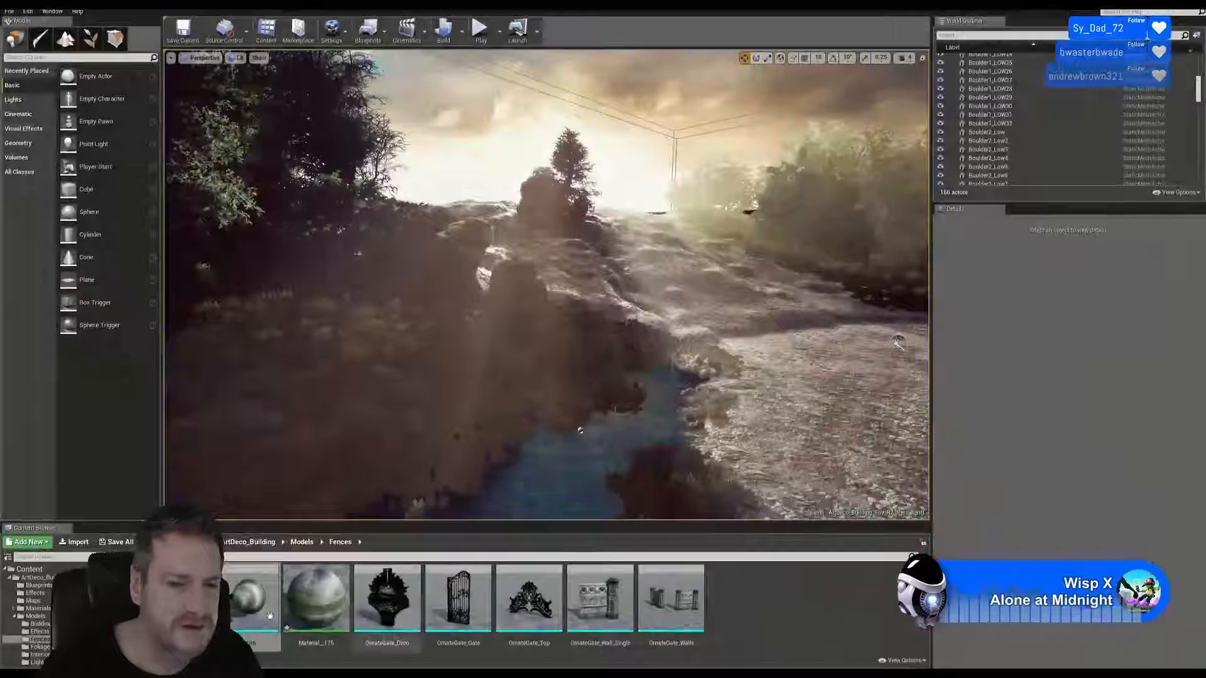
pyautogui.rightClick(252, 600)
pyautogui.click(297, 393)
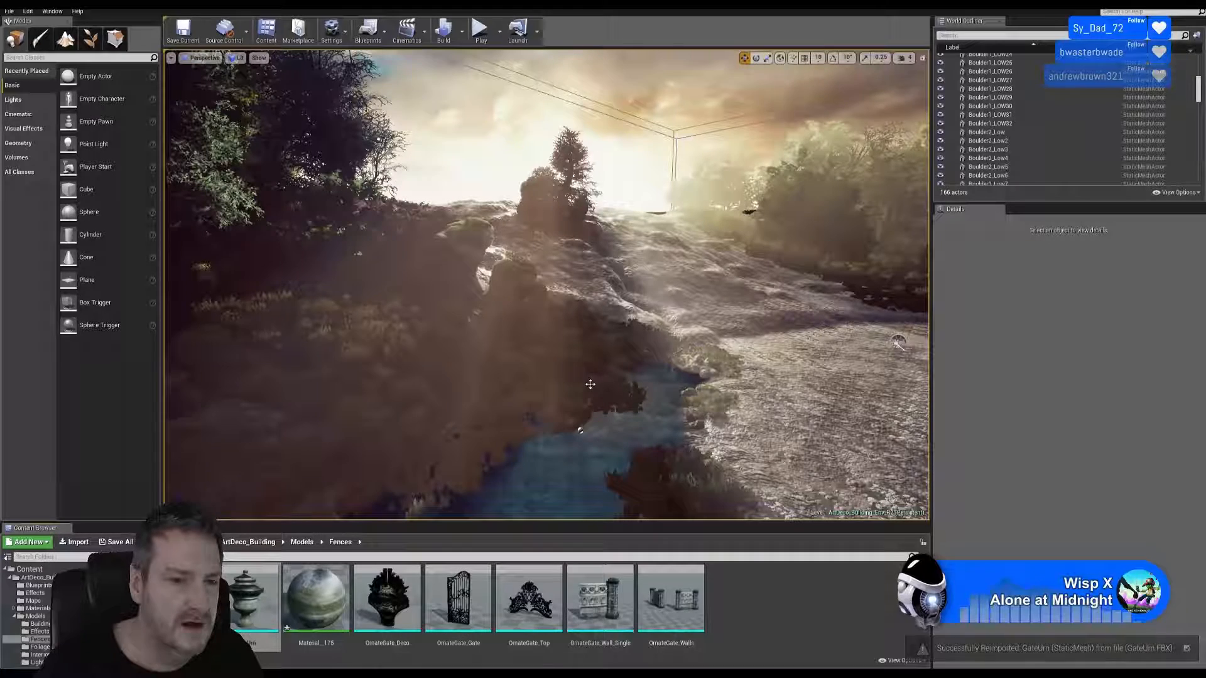
# Step: Open the Material_175 material and move its Texture Sample node to the left of the material node
pyautogui.doubleClick(316, 597)
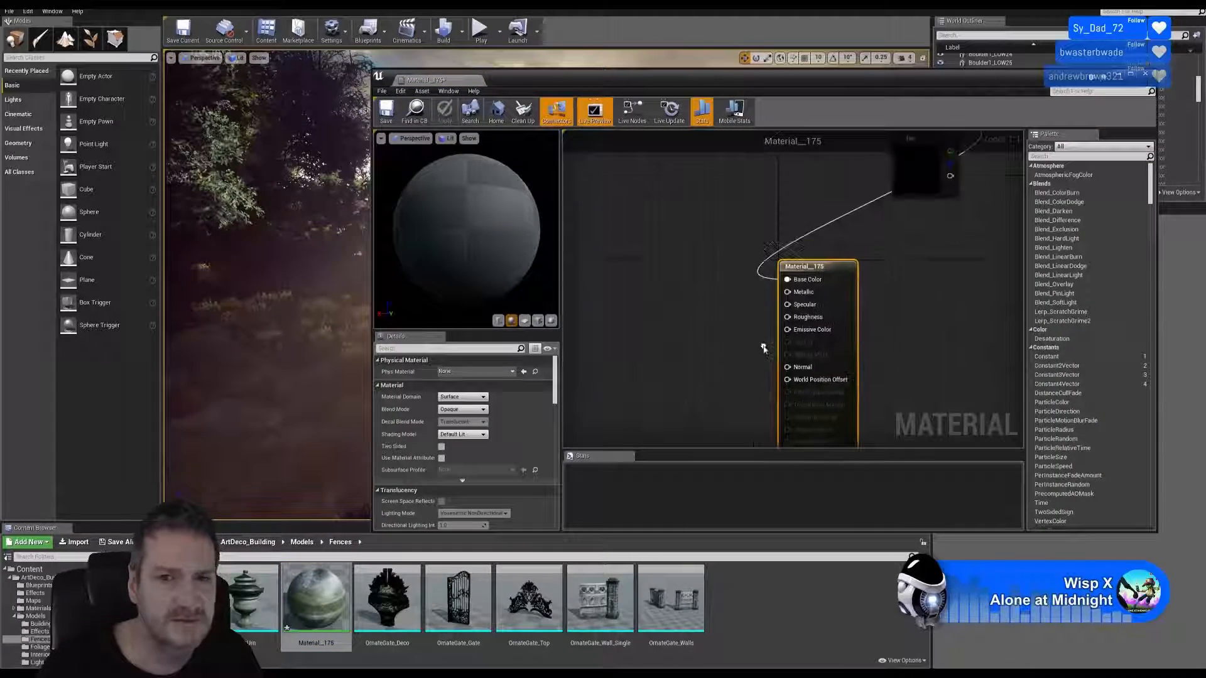
pyautogui.moveTo(875, 184); pyautogui.dragTo(672, 257)
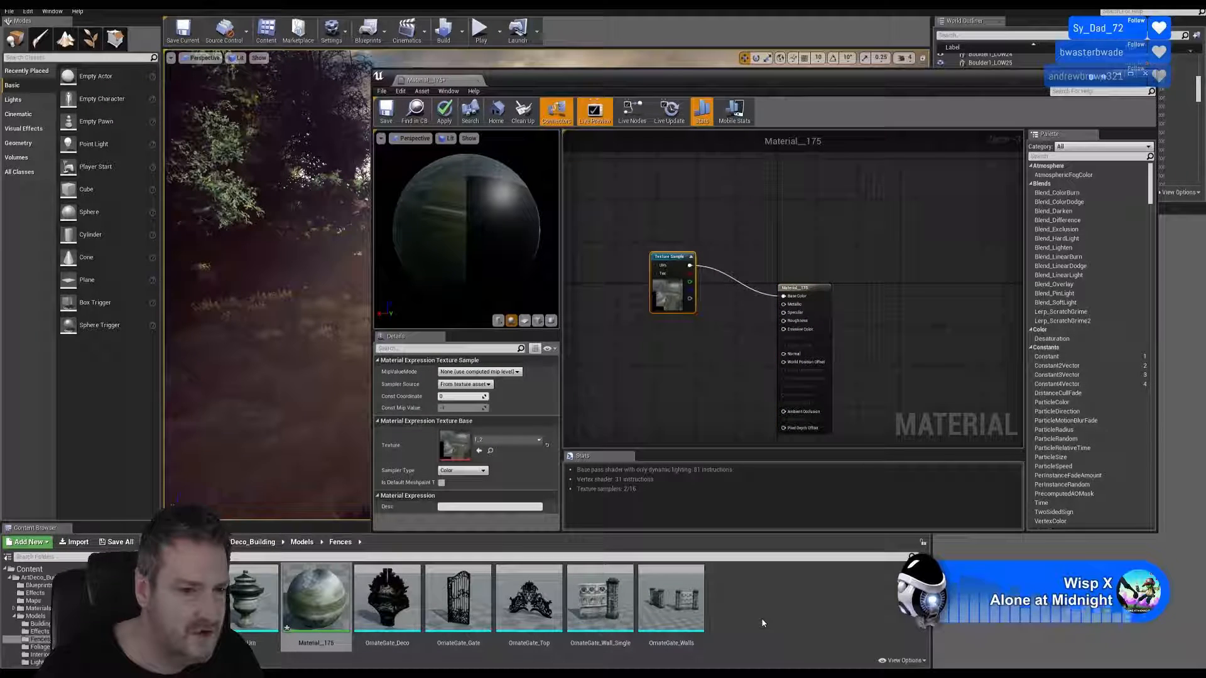
# Step: Import the Material _175 Metallic, Normal_DirectX and Roughness PNG textures from the OrnateGate exports folder into Fences
pyautogui.click(80, 541)
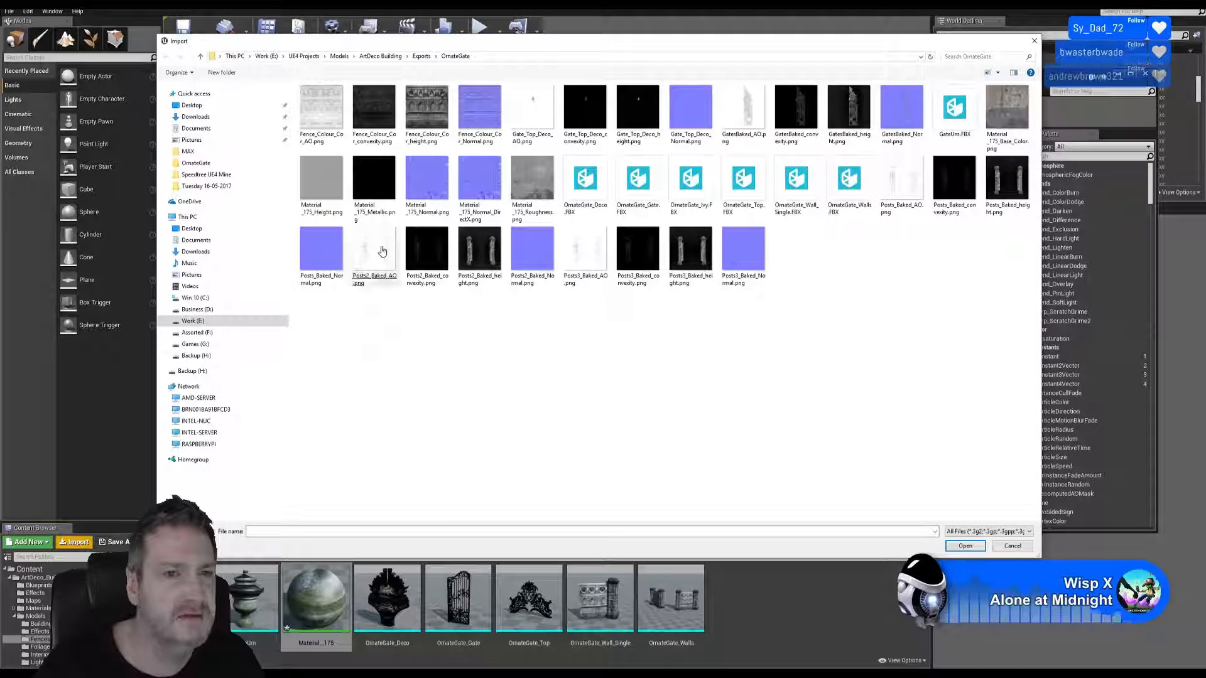
pyautogui.click(375, 185)
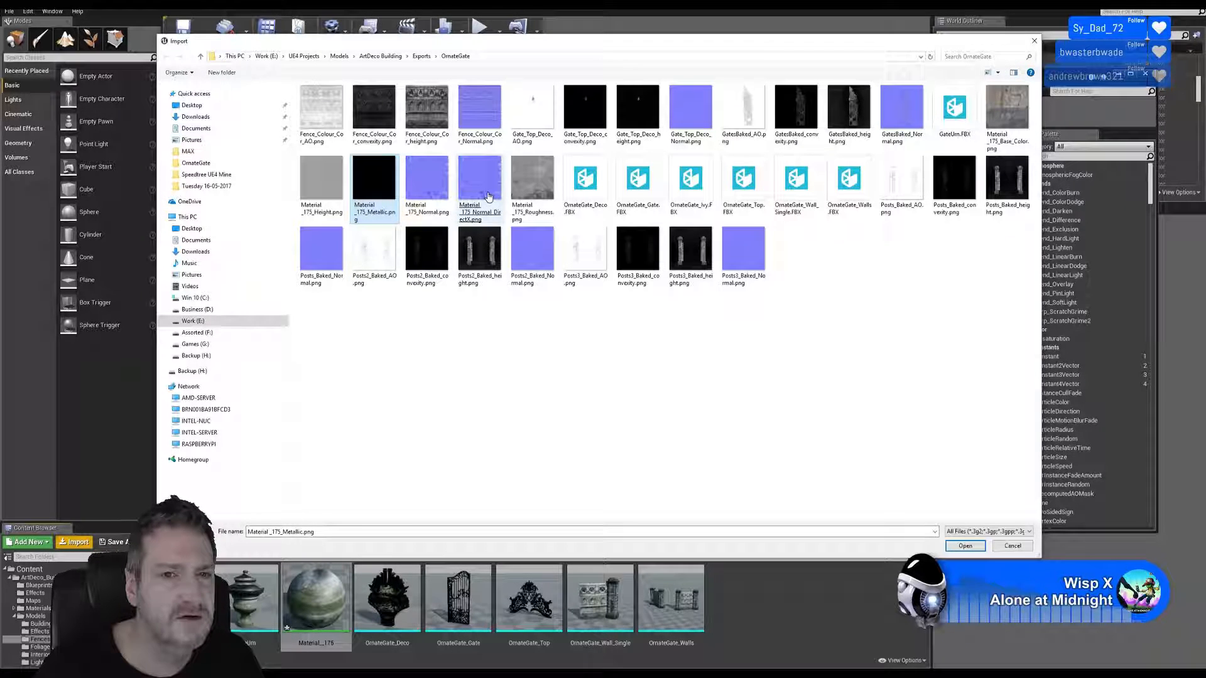
pyautogui.keyDown('ctrl'); pyautogui.click(479, 182); pyautogui.keyUp('ctrl')
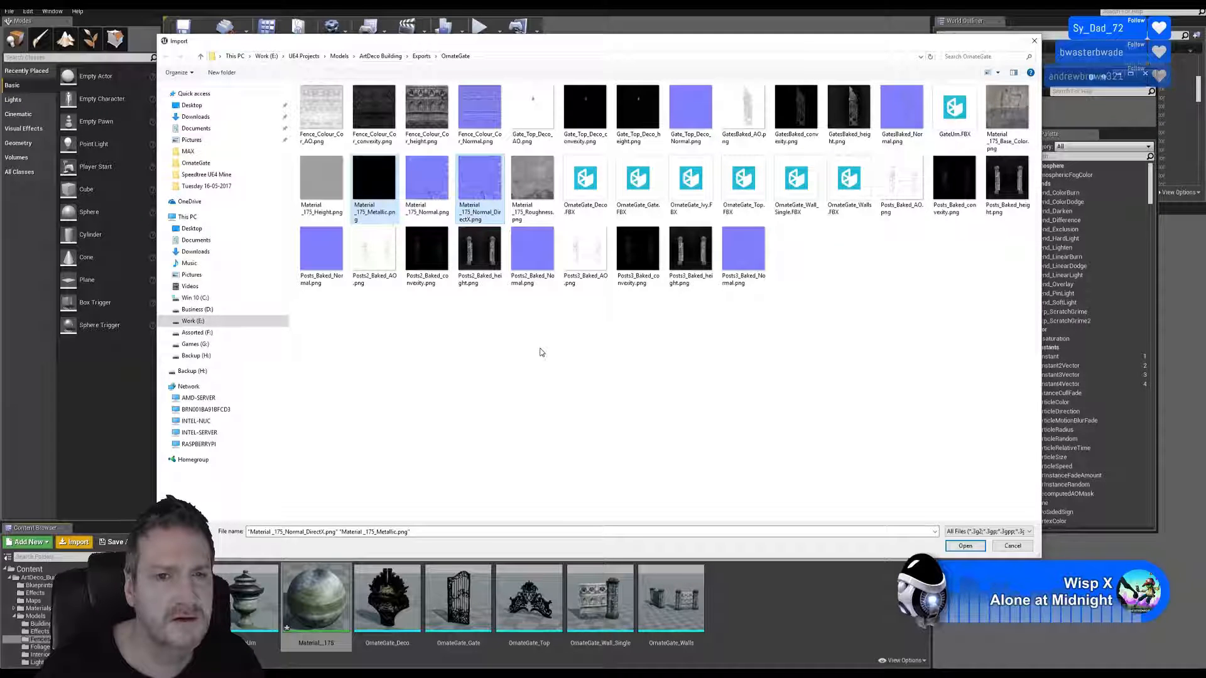
pyautogui.keyDown('ctrl'); pyautogui.click(529, 212); pyautogui.keyUp('ctrl')
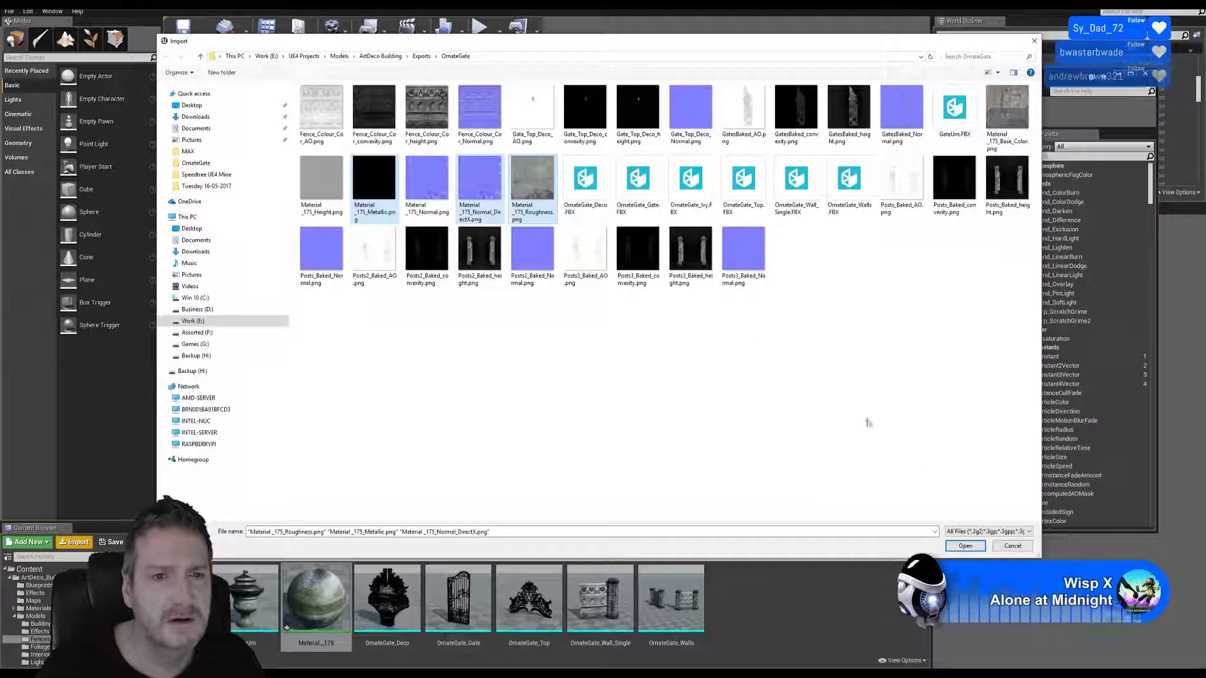
pyautogui.click(965, 545)
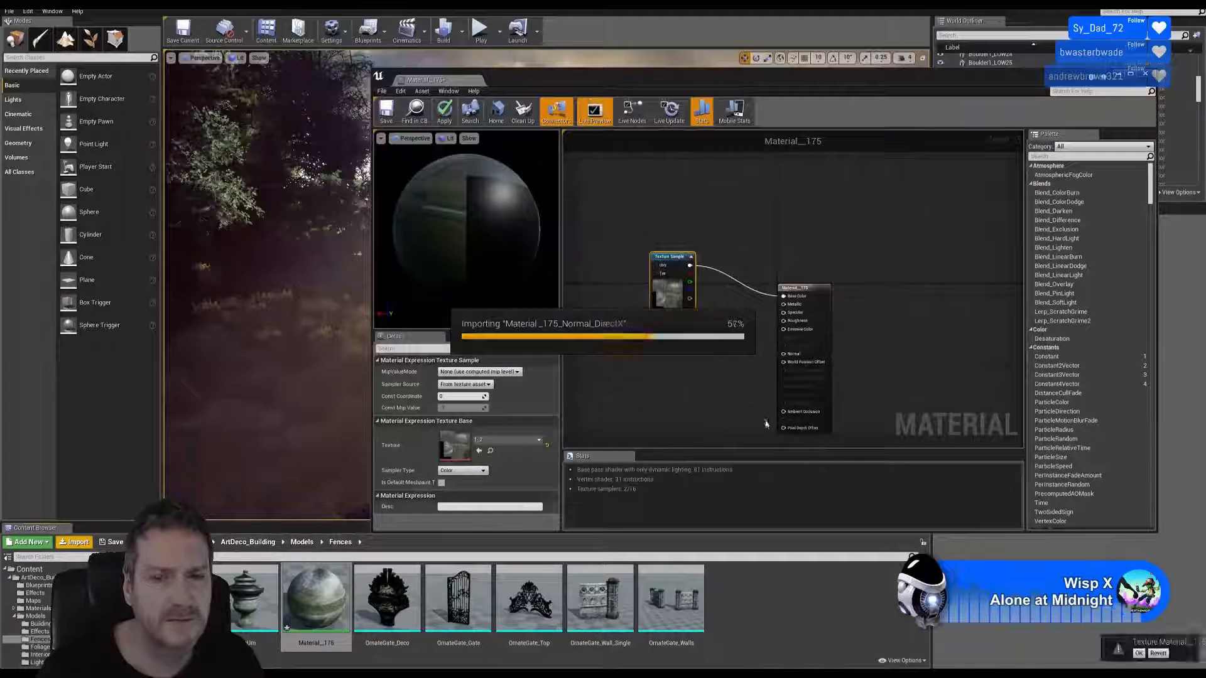
pyautogui.moveTo(735, 349); pyautogui.dragTo(749, 259, button='right')
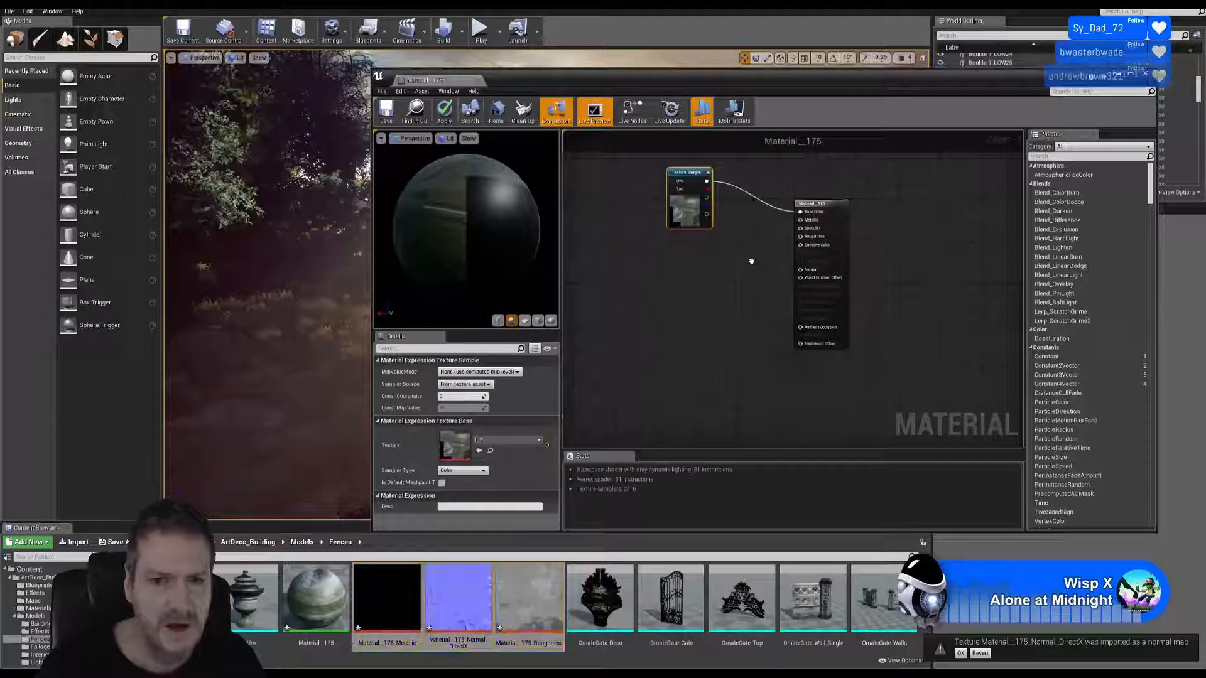
# Step: Add the Metallic, Normal_DirectX and Roughness textures to the Material_175 graph and line up their nodes below the base colour sample
pyautogui.moveTo(538, 598); pyautogui.dragTo(656, 326)
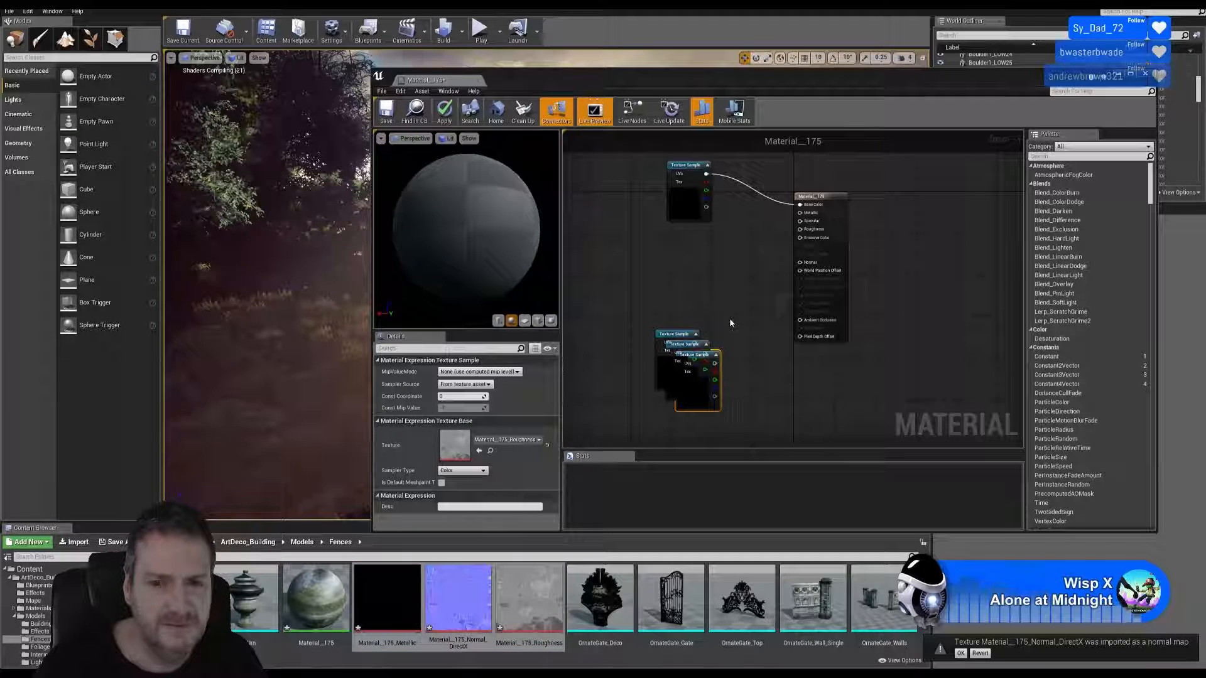
pyautogui.moveTo(675, 333); pyautogui.dragTo(634, 274)
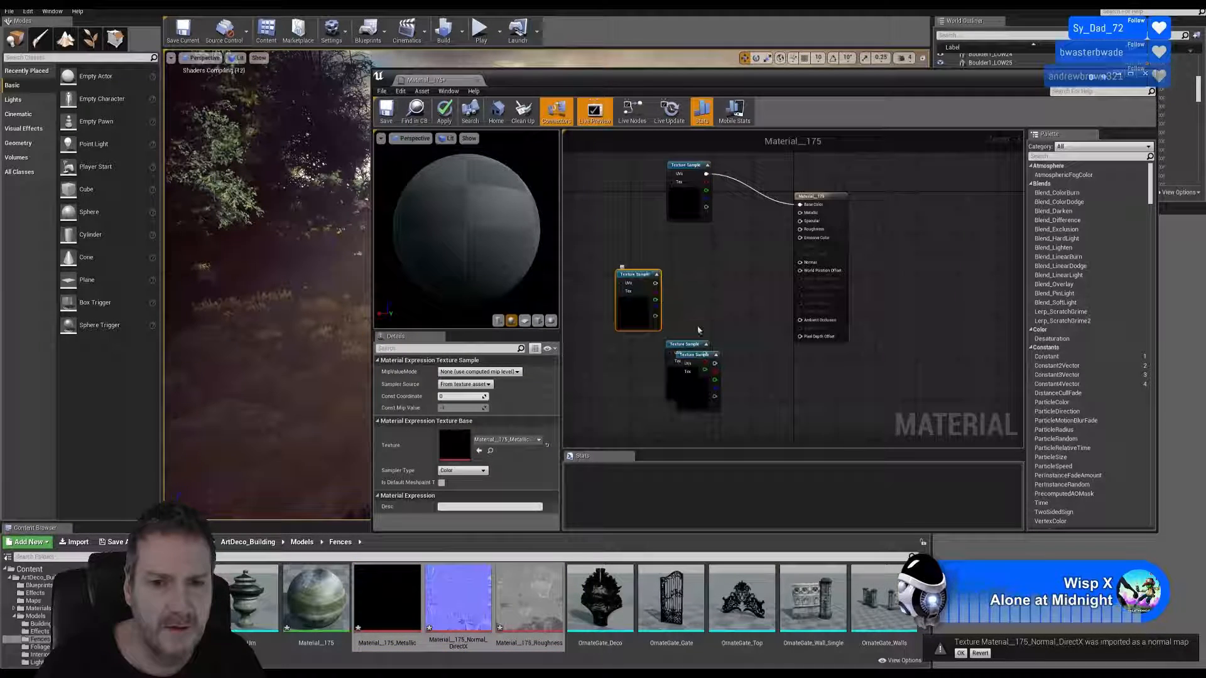
pyautogui.moveTo(704, 361); pyautogui.dragTo(805, 395)
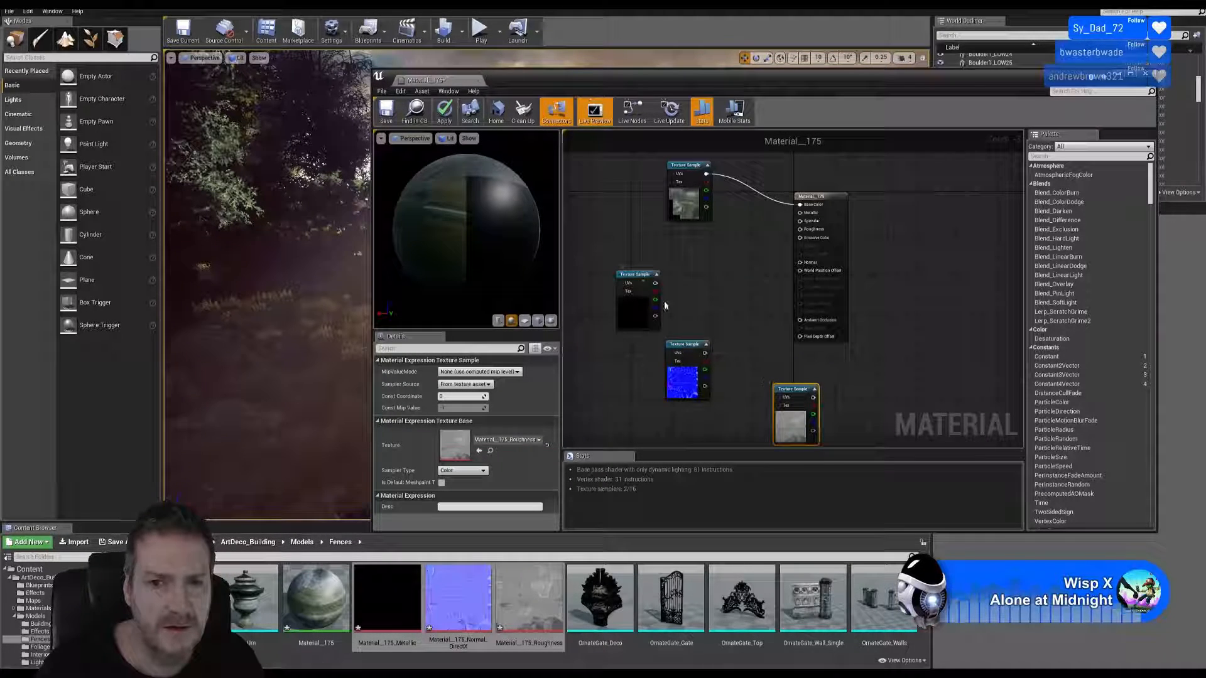
pyautogui.moveTo(646, 322); pyautogui.dragTo(698, 291)
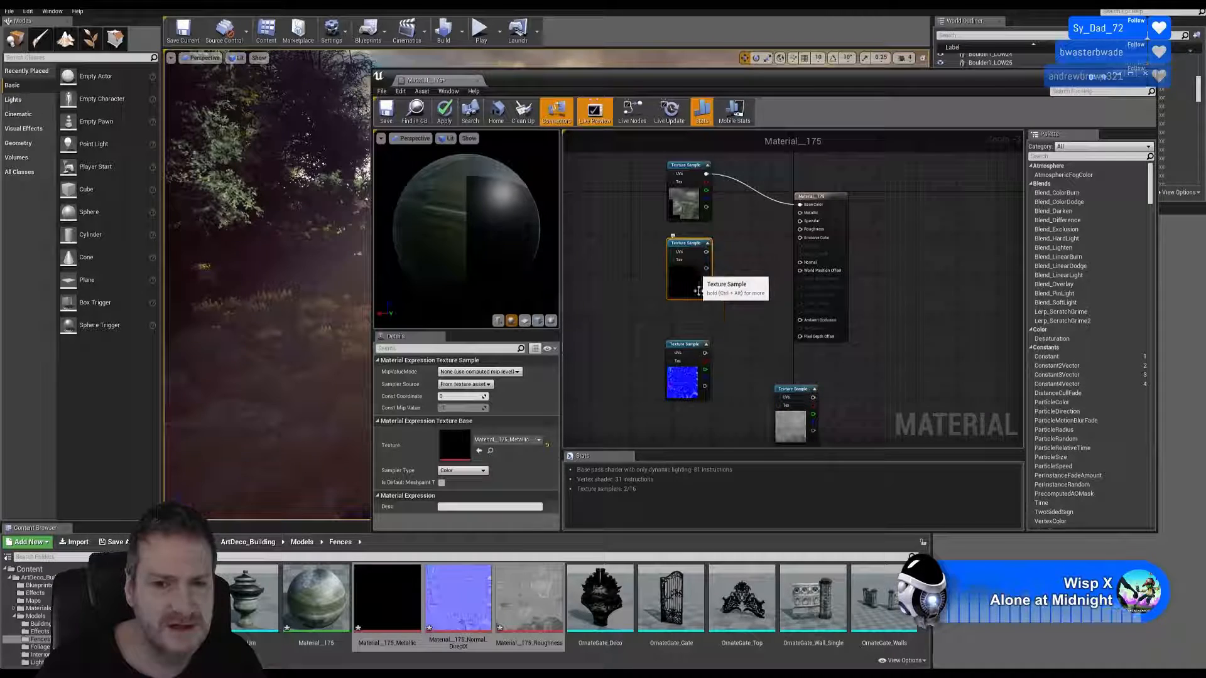
pyautogui.moveTo(690, 359); pyautogui.dragTo(694, 336)
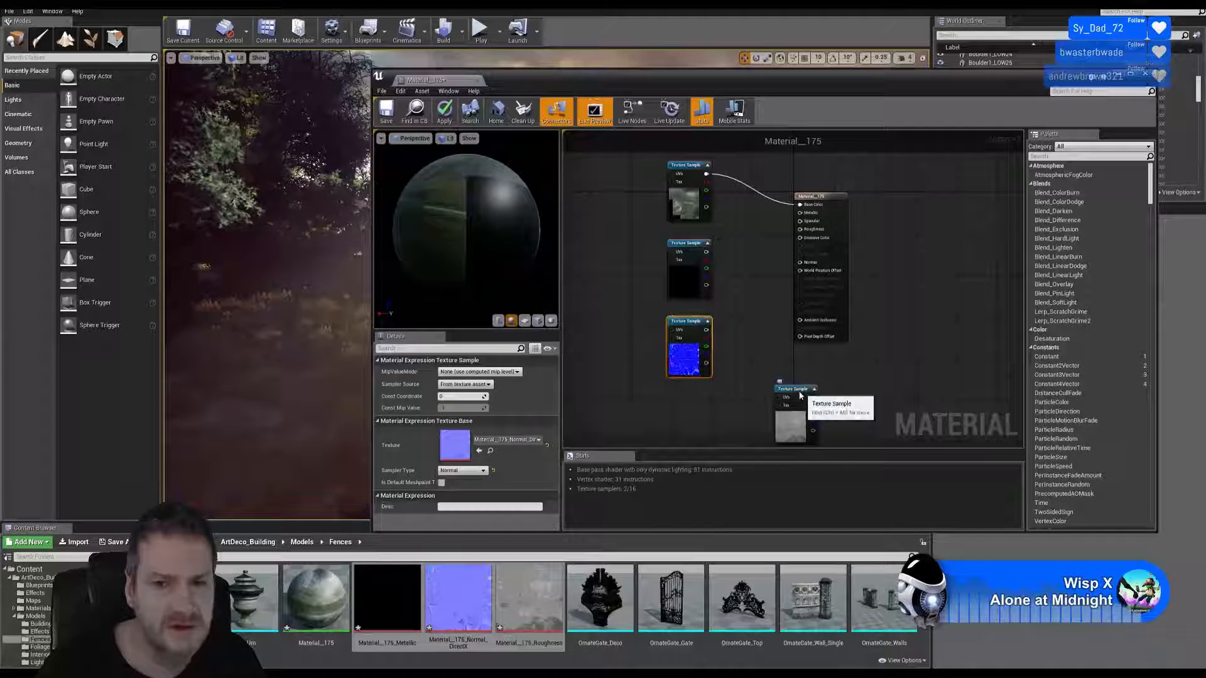
pyautogui.moveTo(800, 394); pyautogui.dragTo(696, 396)
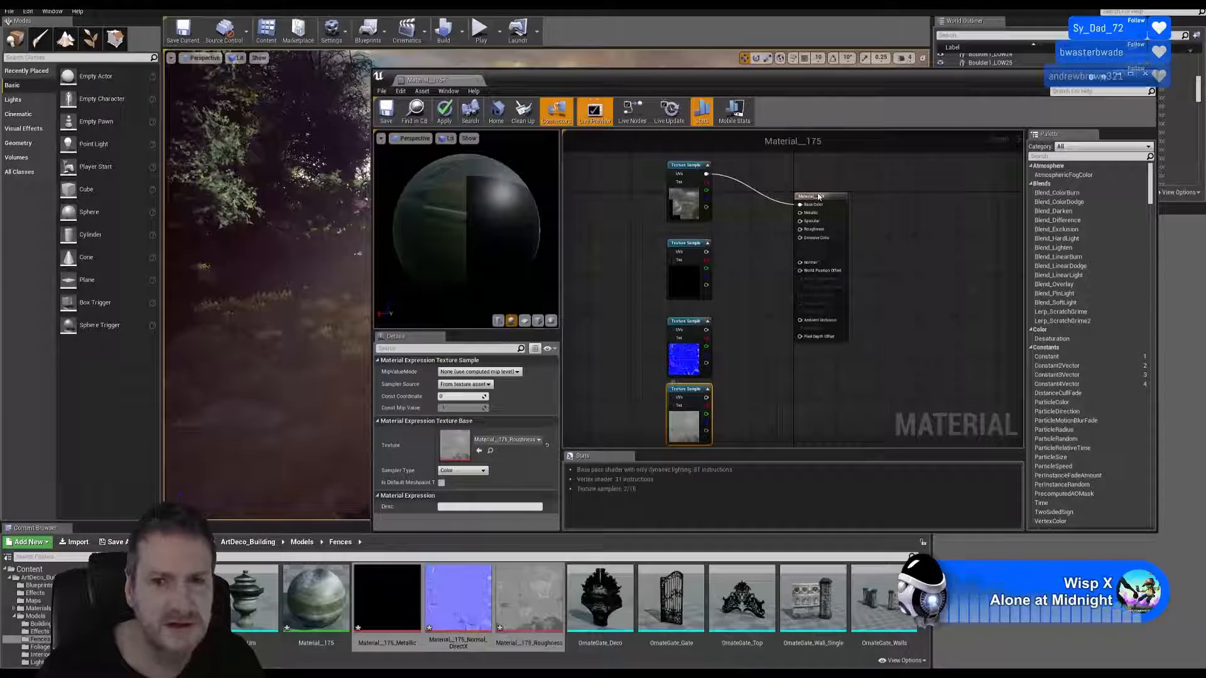
pyautogui.moveTo(817, 197); pyautogui.dragTo(818, 227)
# Step: Connect the metallic texture to Metallic and the normal texture to Normal on the material node, and save the material
pyautogui.scroll(3, 711, 295)
pyautogui.click(678, 267)
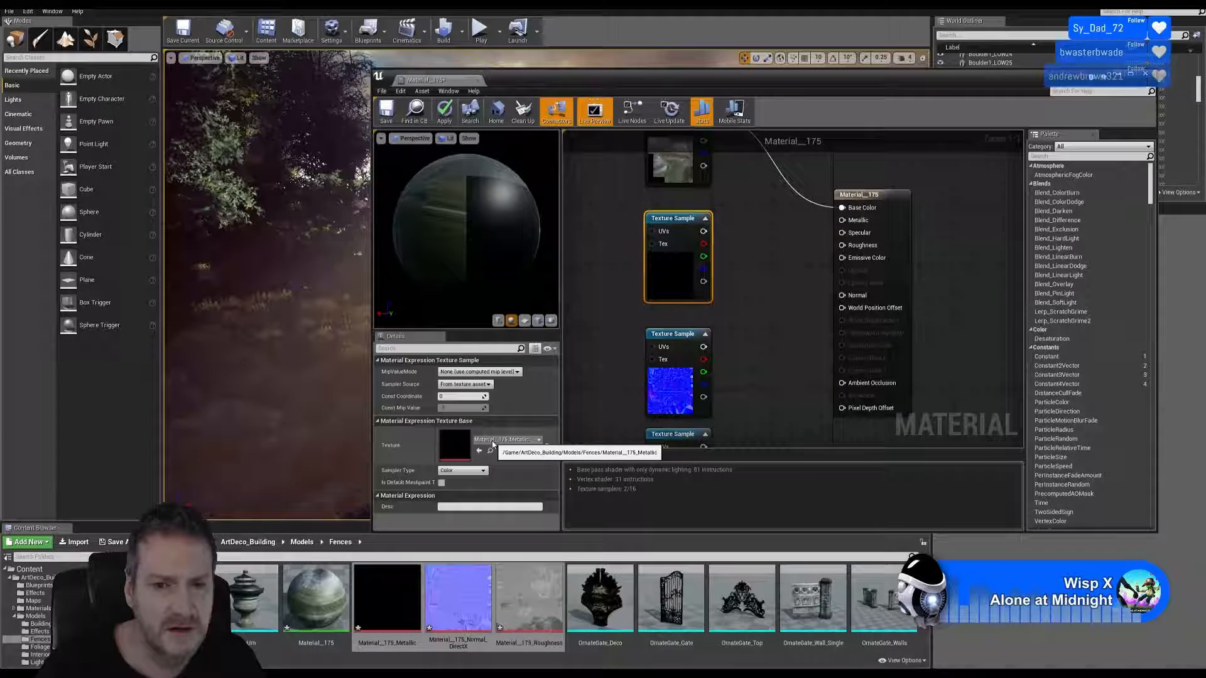
pyautogui.moveTo(703, 231); pyautogui.dragTo(842, 221)
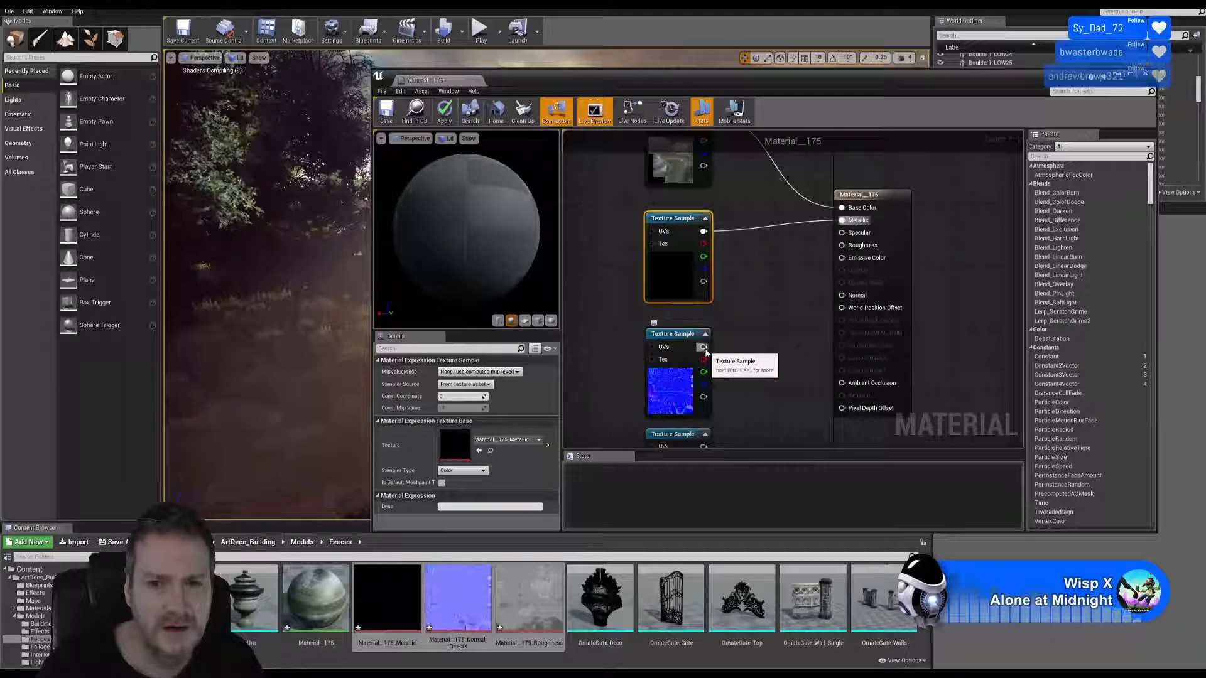
pyautogui.moveTo(704, 348); pyautogui.dragTo(842, 296)
pyautogui.moveTo(781, 394); pyautogui.dragTo(769, 354, button='right')
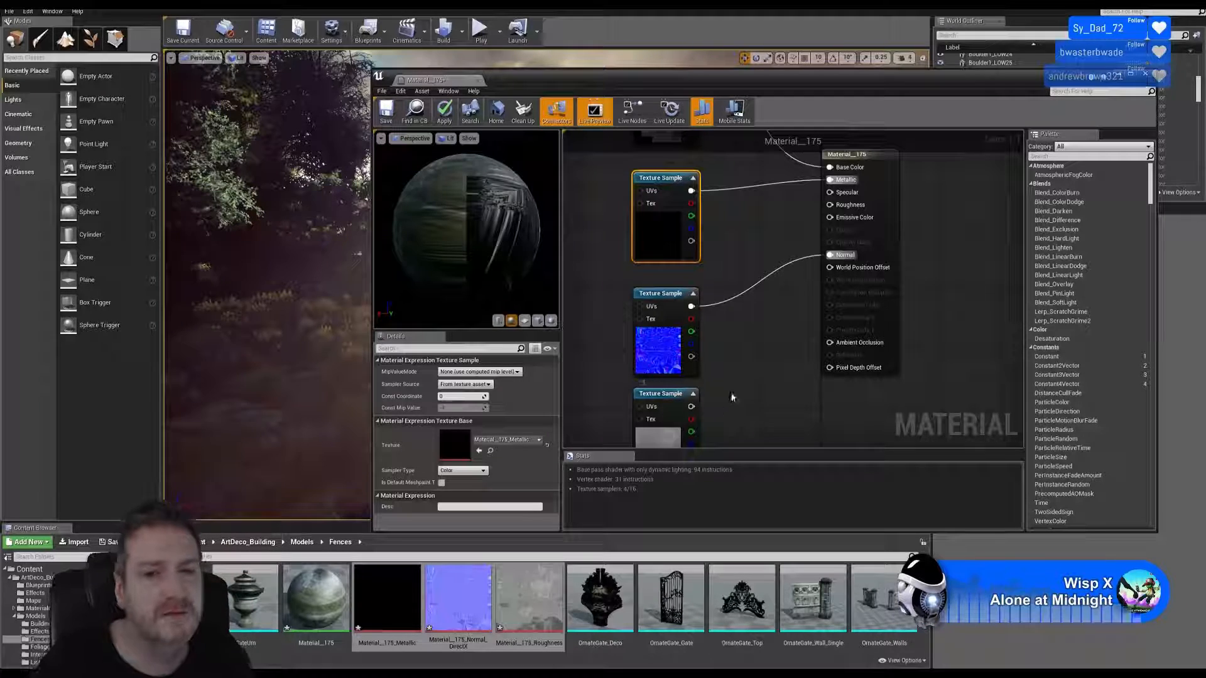
pyautogui.moveTo(730, 394); pyautogui.dragTo(726, 355, button='right')
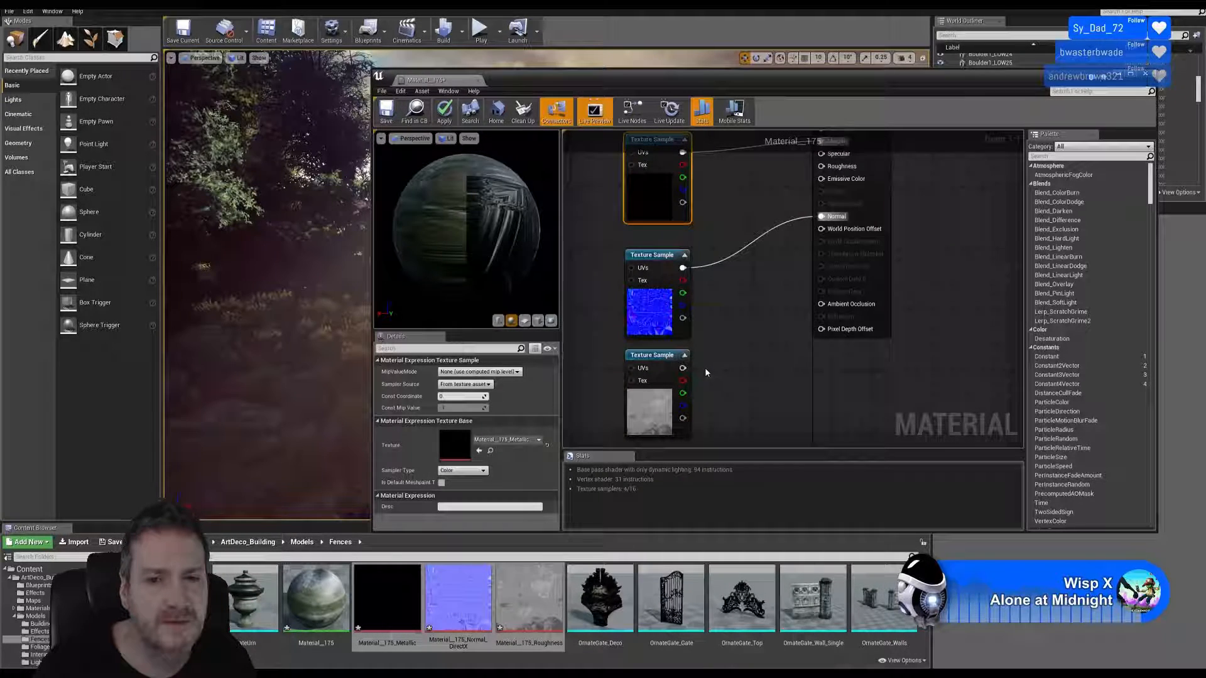
pyautogui.moveTo(707, 353); pyautogui.dragTo(713, 369, button='right')
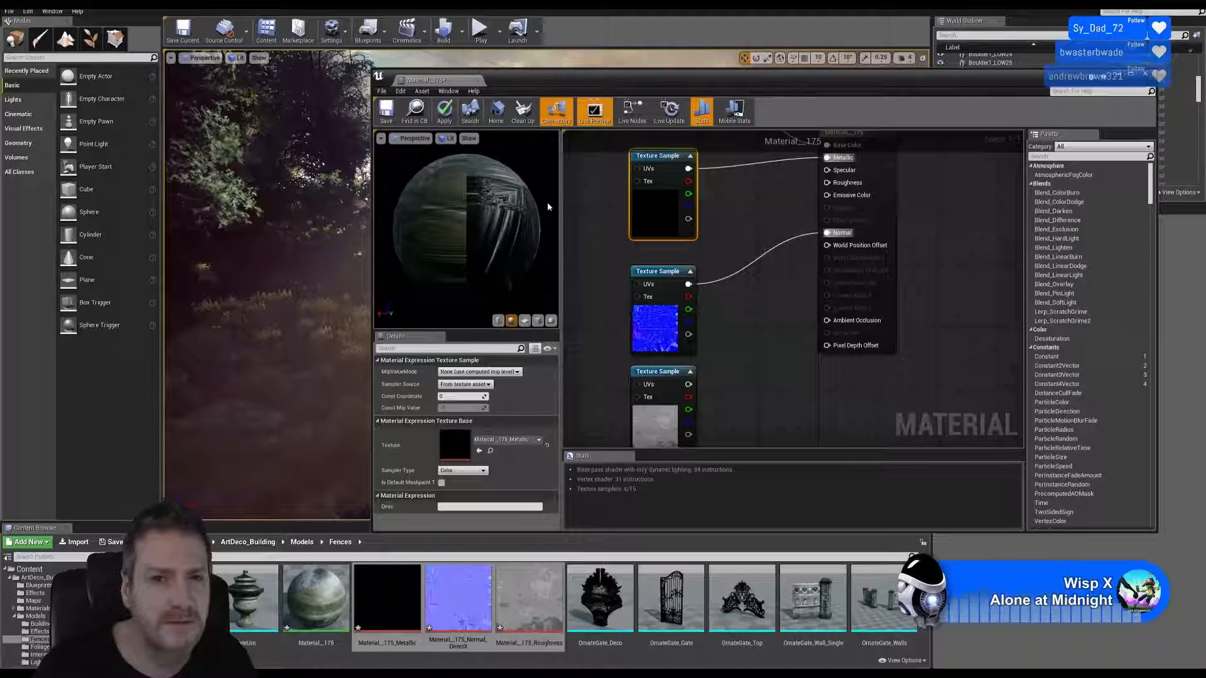
pyautogui.click(388, 117)
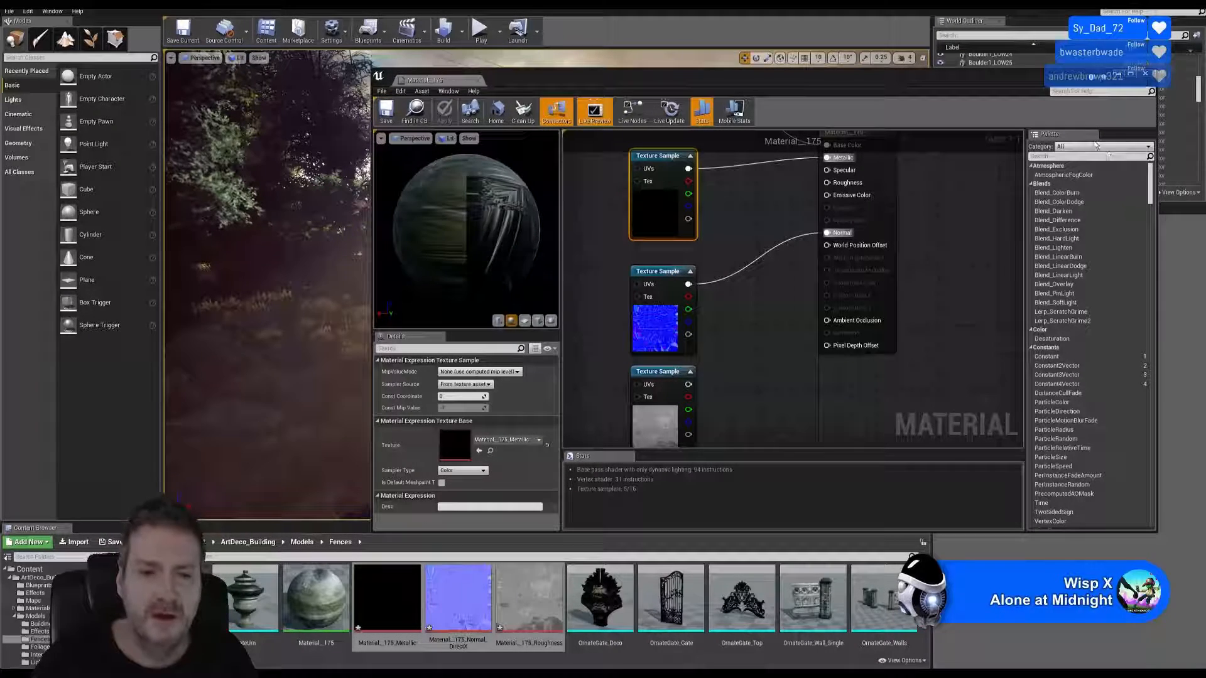
# Step: Return to the level, jump to viewport bookmark 3 and place the GateUrn mesh in front of the gate, with the Scale tool active
pyautogui.click(898, 344)
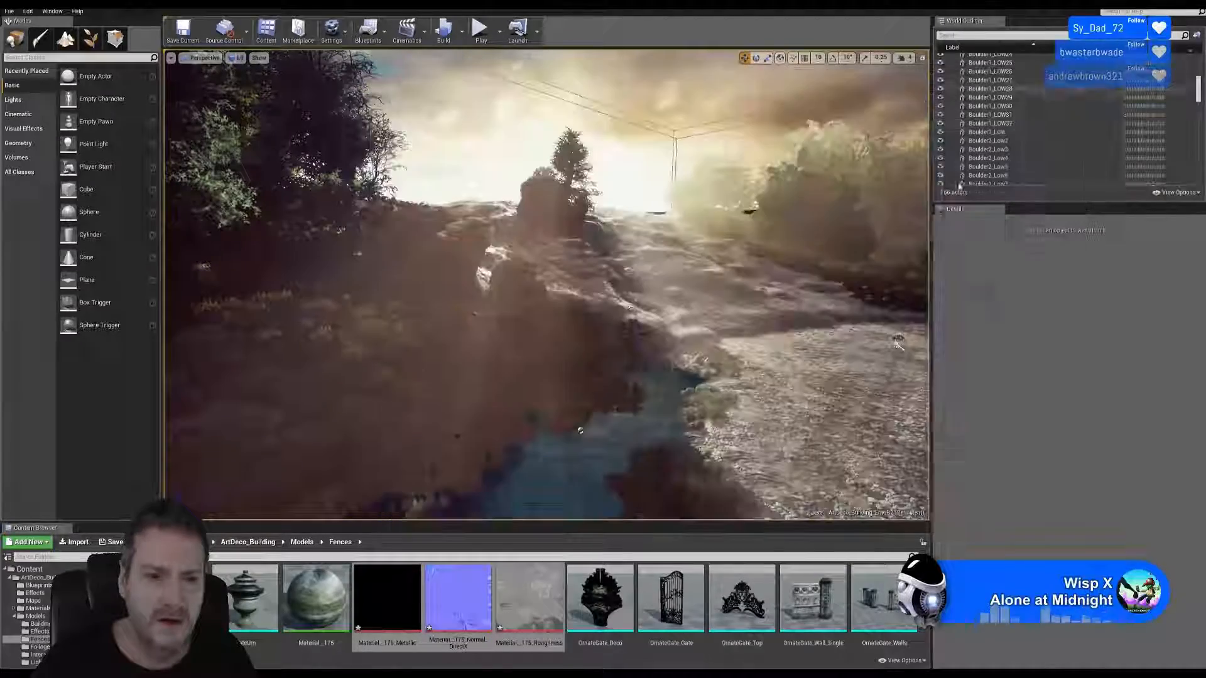
pyautogui.moveTo(547, 284); pyautogui.dragTo(848, 273, button='right')
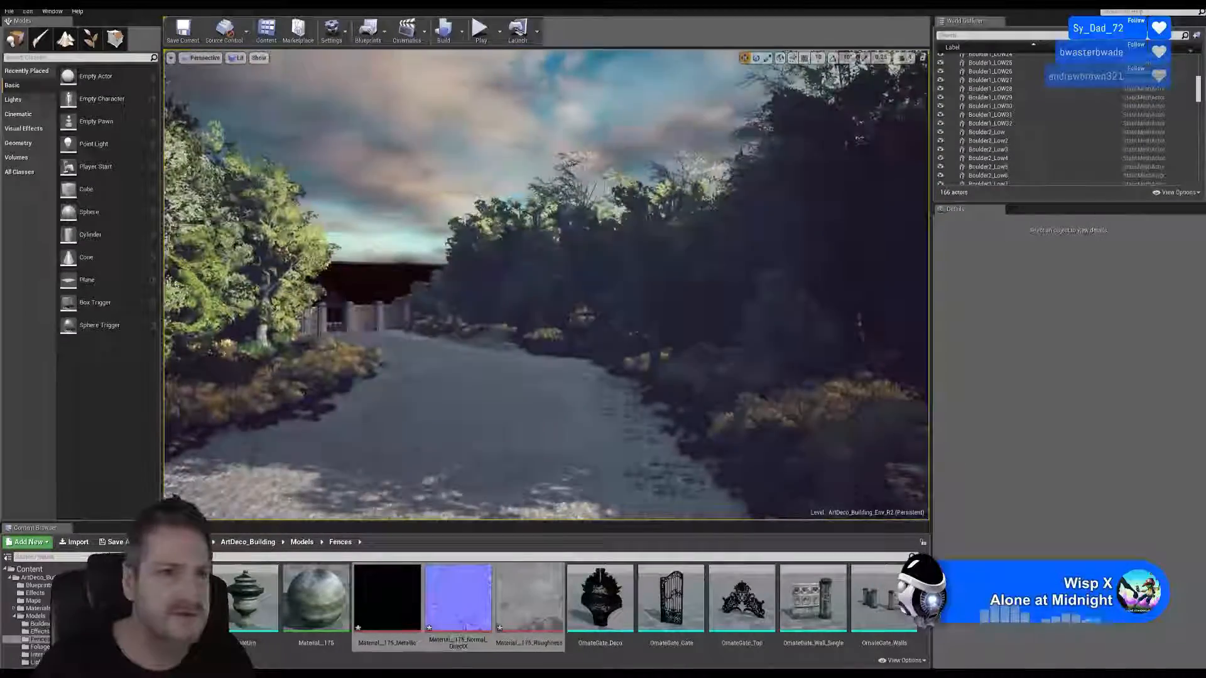
pyautogui.click(170, 57)
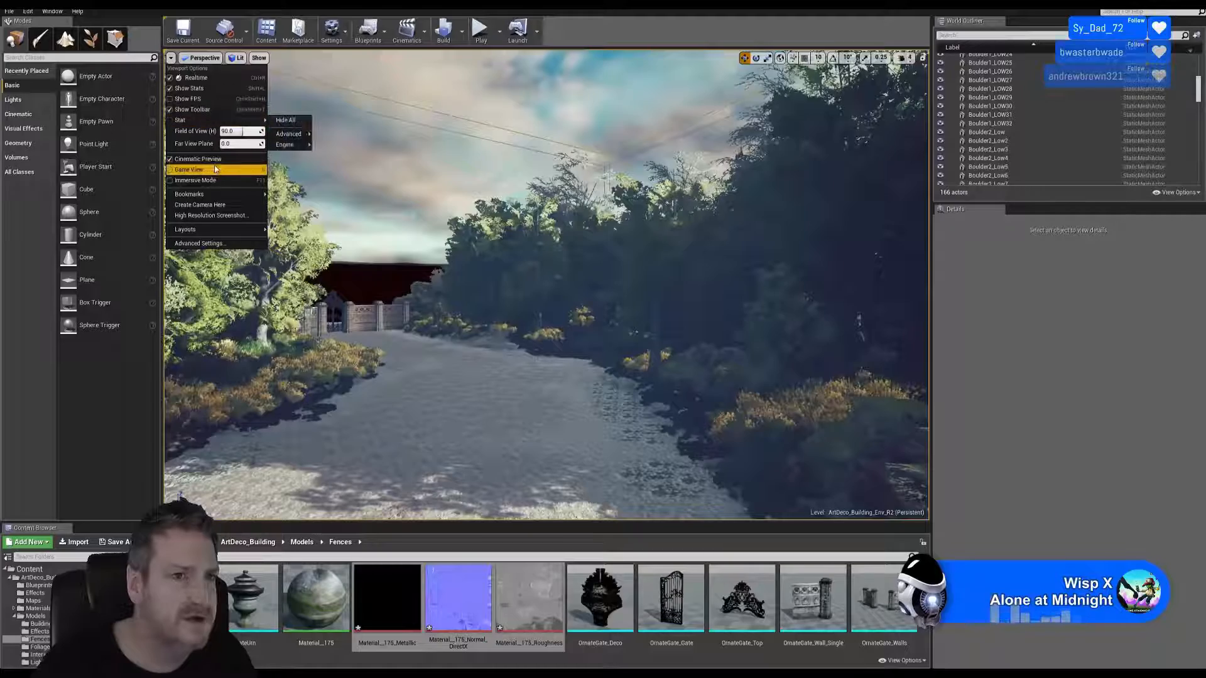
pyautogui.moveTo(213, 194)
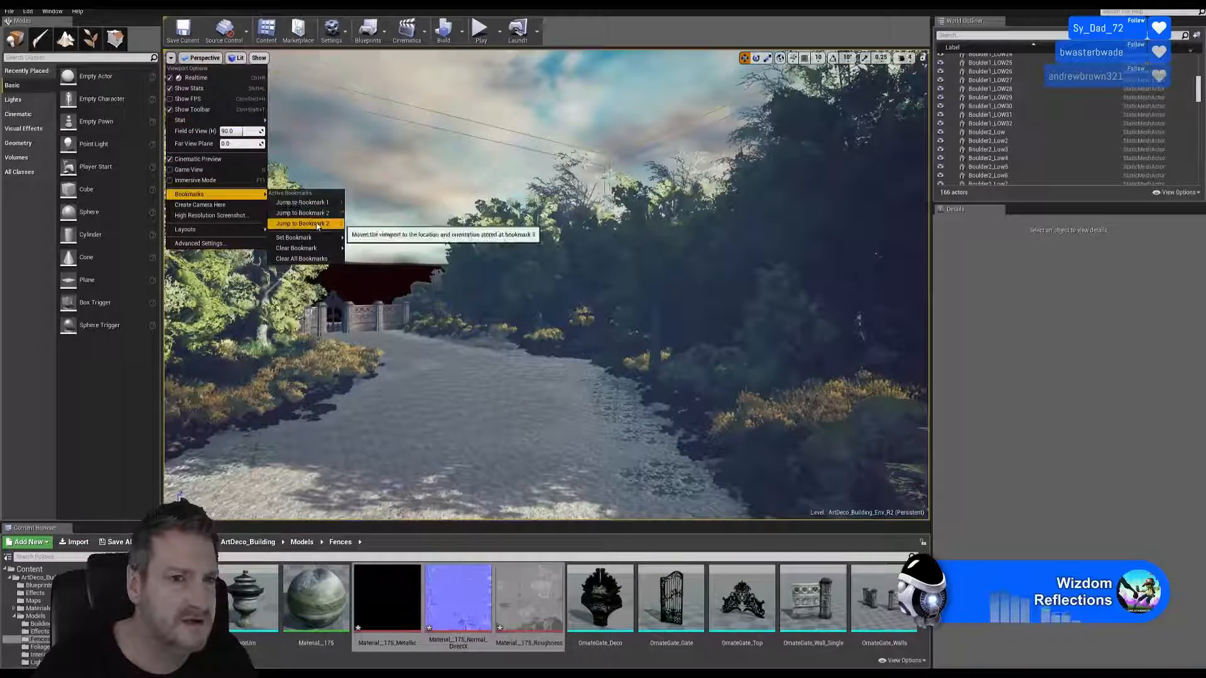
pyautogui.click(317, 225)
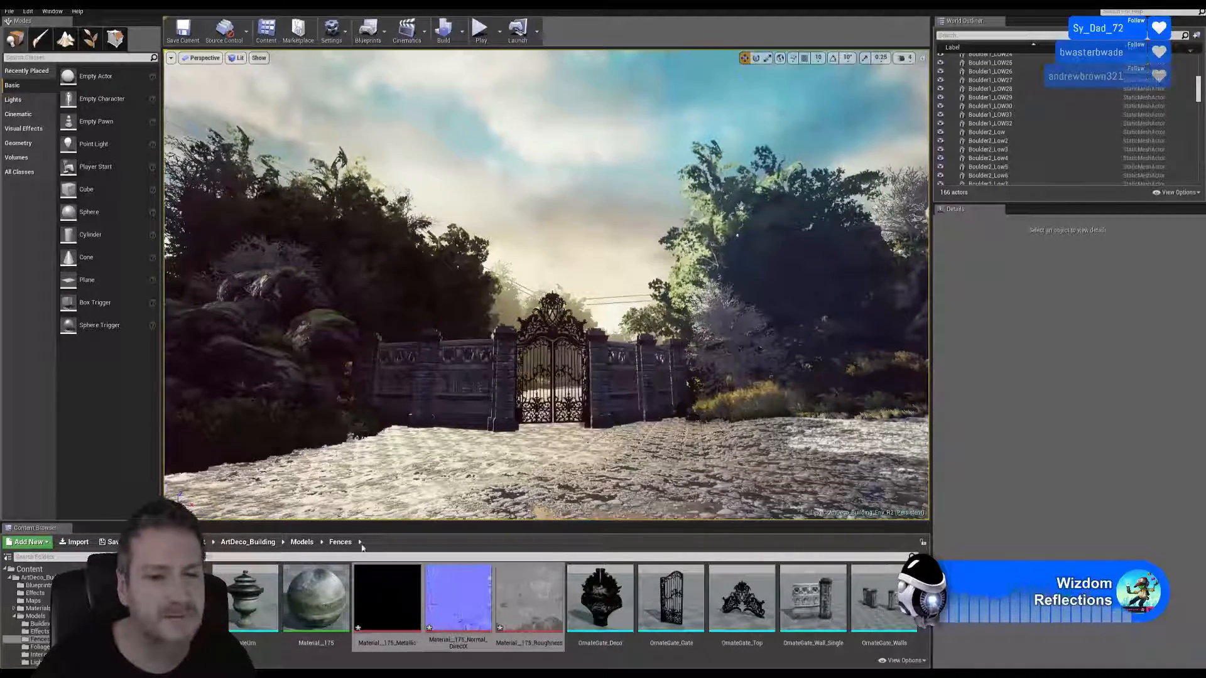
pyautogui.moveTo(255, 603); pyautogui.dragTo(568, 408)
pyautogui.click(766, 58)
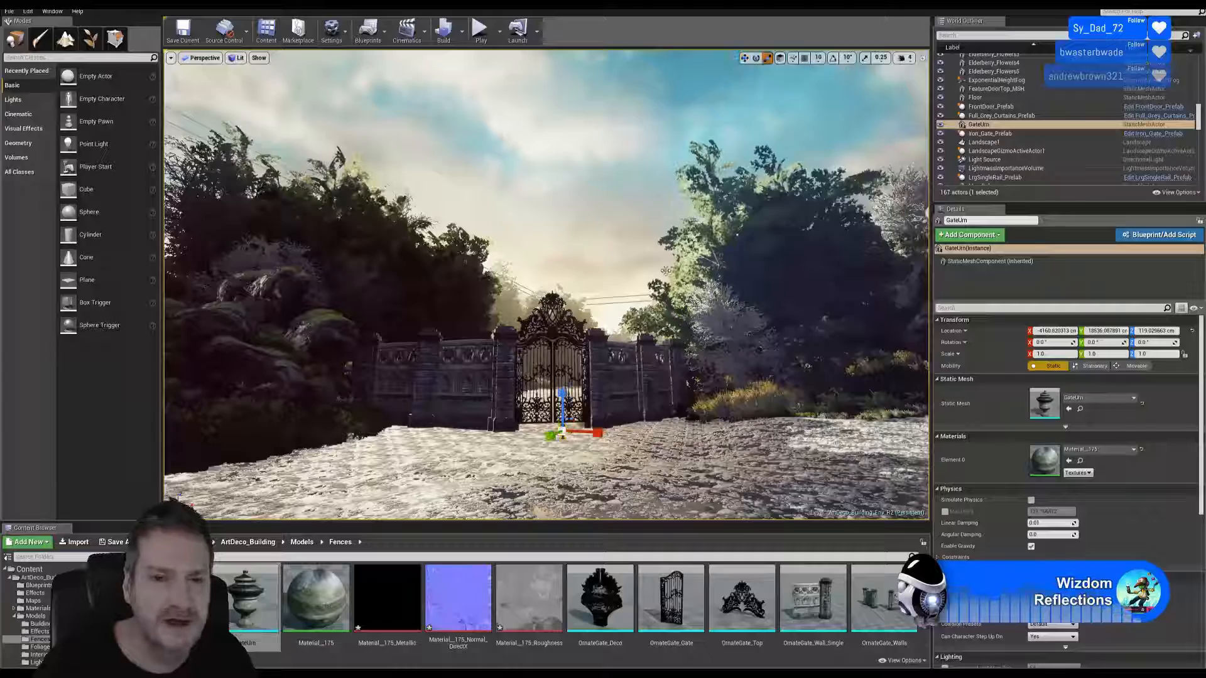
pyautogui.moveTo(561, 432); pyautogui.dragTo(563, 437)
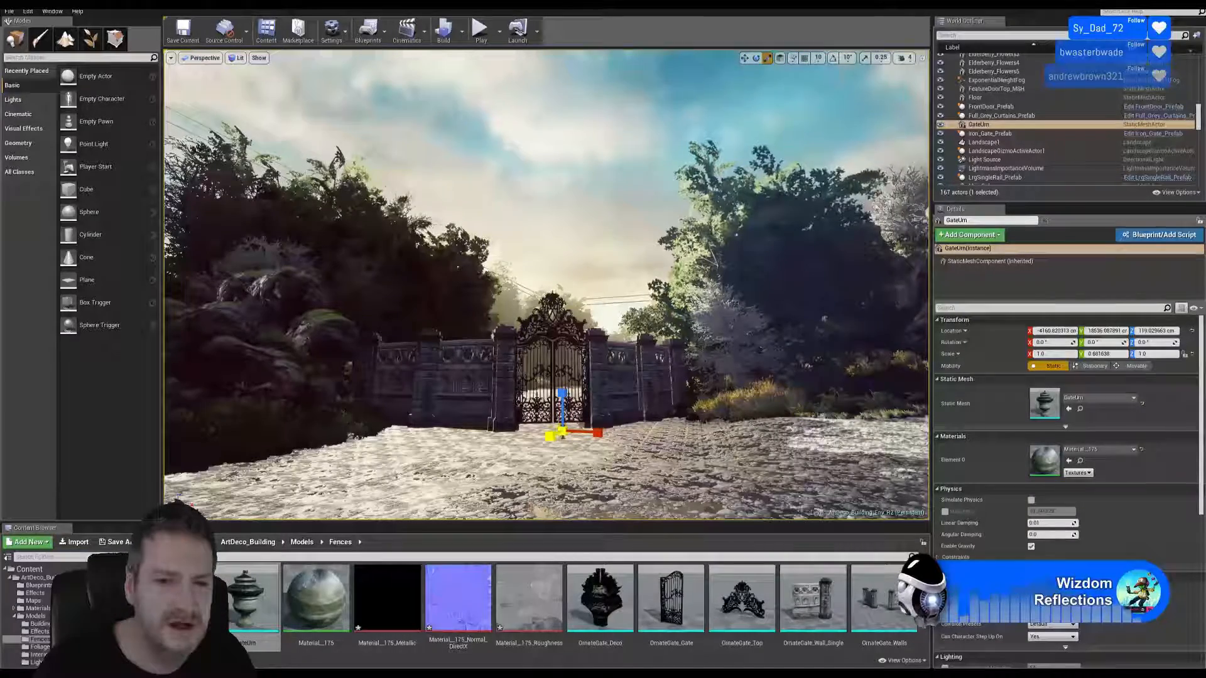
pyautogui.click(27, 11)
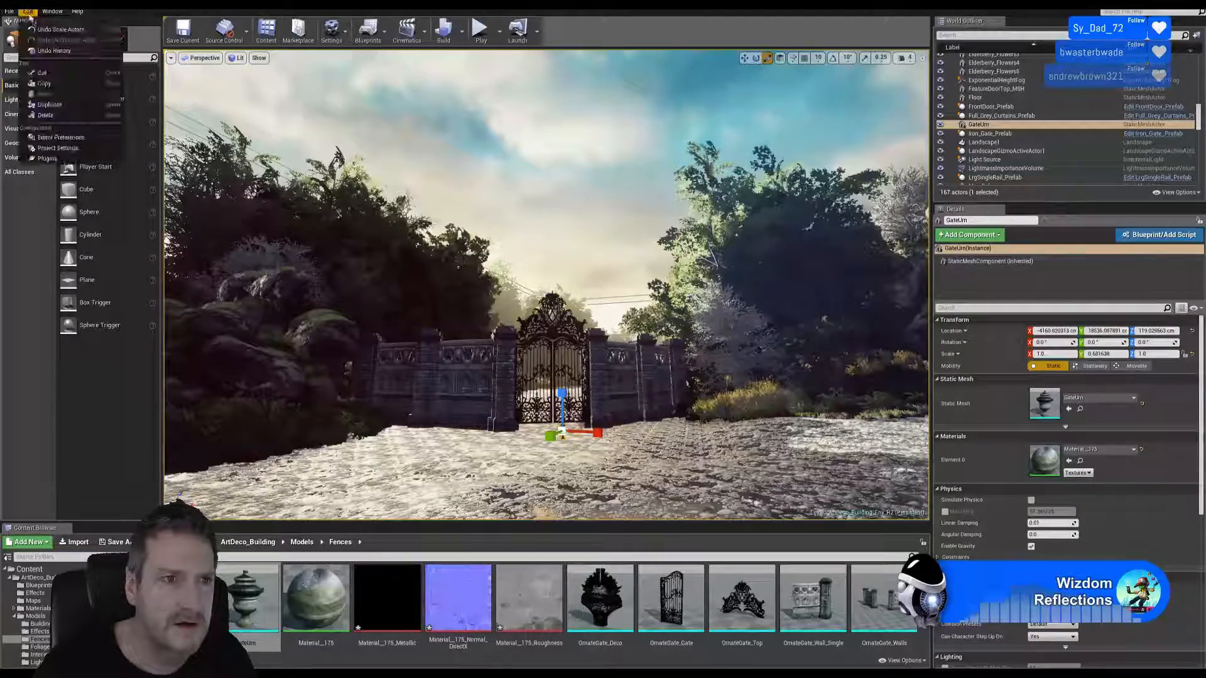
pyautogui.click(44, 32)
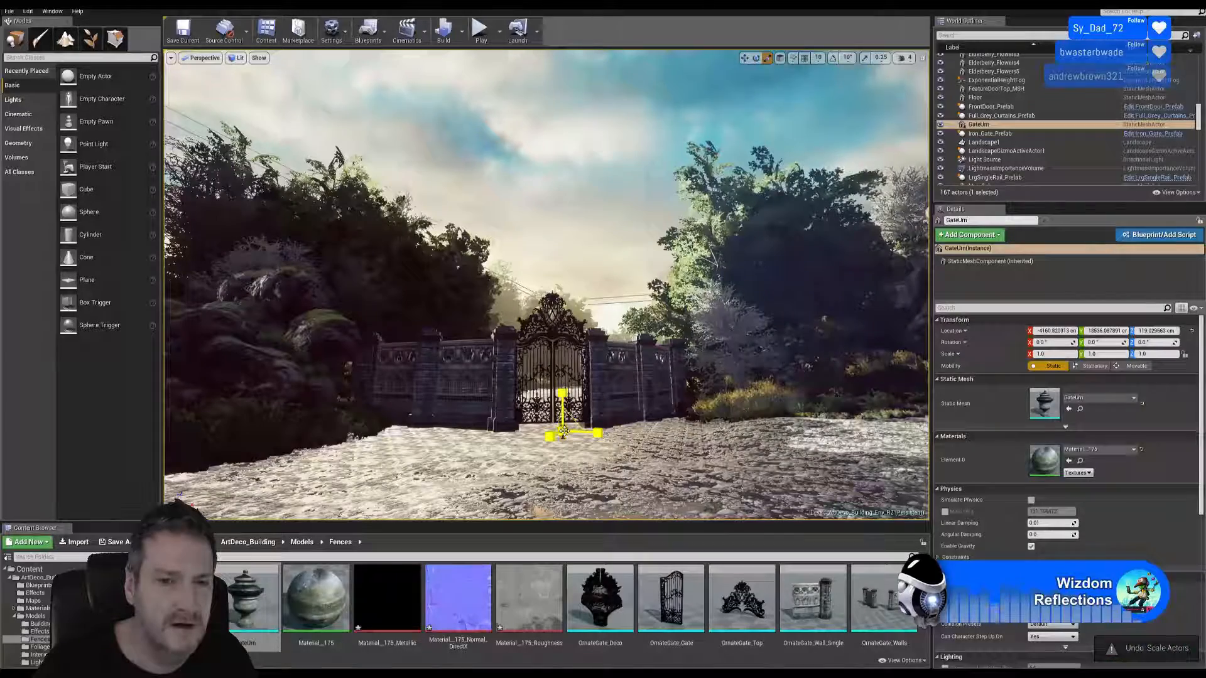
# Step: Scale the urn uniformly to about 3.21 and move it onto the pillar at the right side of the gate
pyautogui.moveTo(561, 432); pyautogui.dragTo(597, 396)
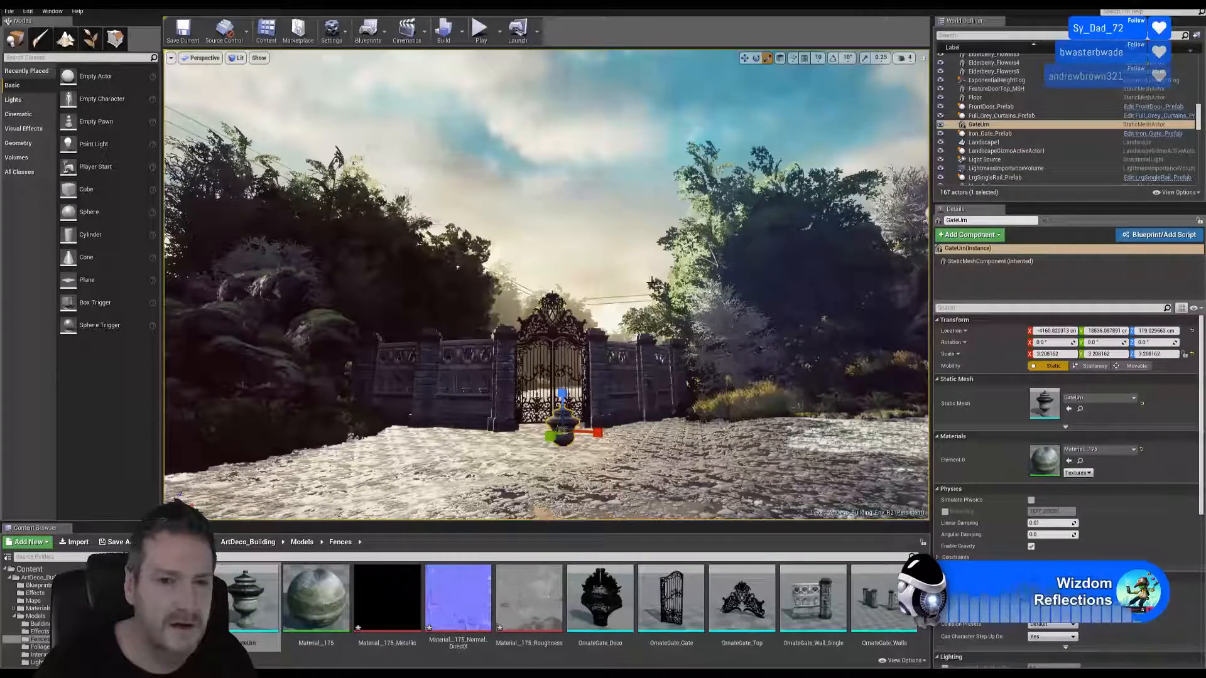
pyautogui.click(745, 58)
pyautogui.moveTo(690, 188); pyautogui.dragTo(713, 254, button='right')
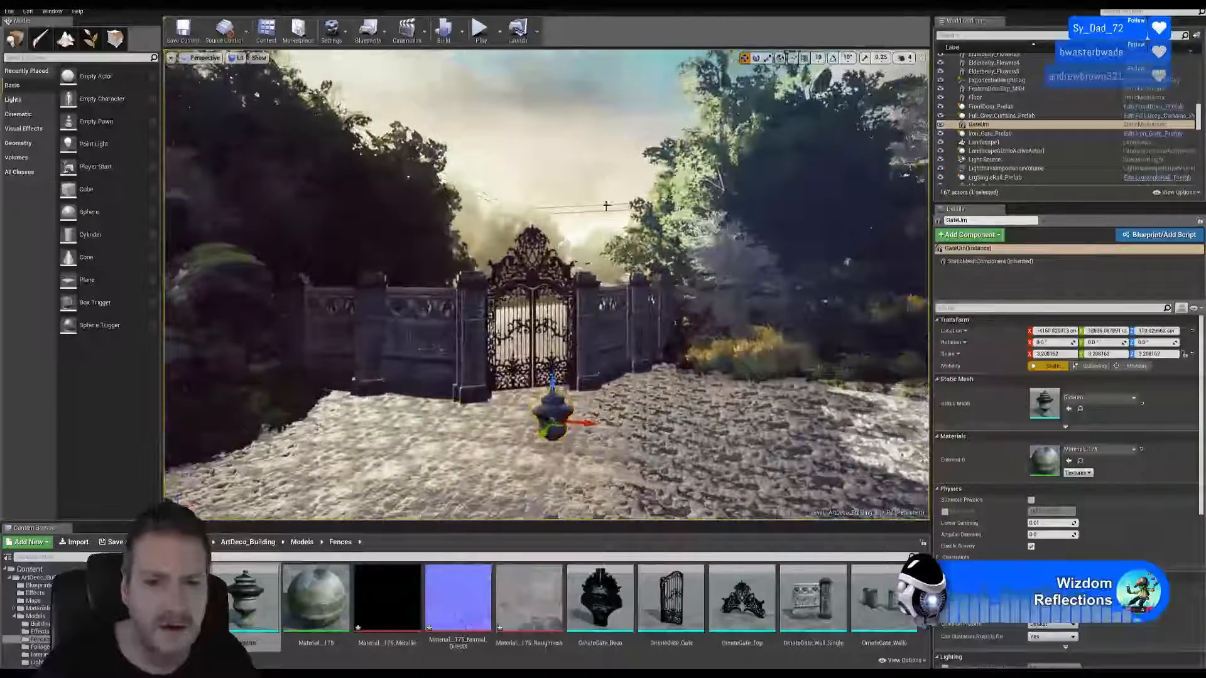
pyautogui.moveTo(557, 386); pyautogui.dragTo(568, 229)
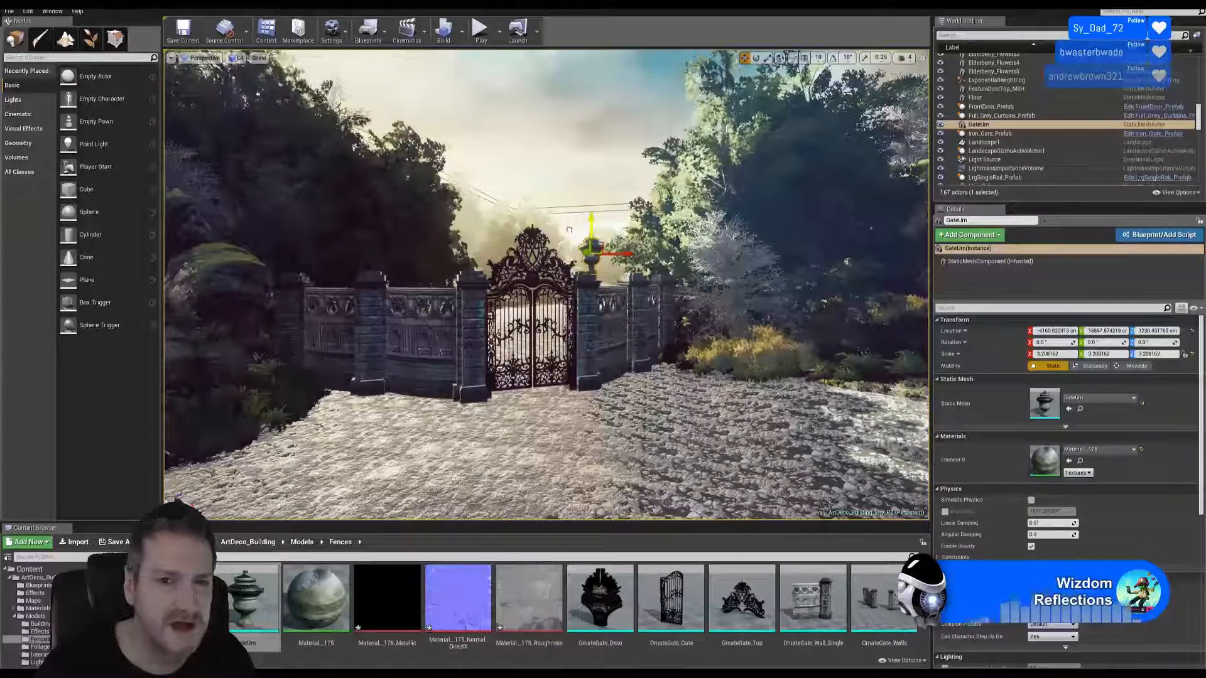
pyautogui.moveTo(569, 229)
pyautogui.mouseDown(button='right')
pyautogui.moveTo(452, 216)
pyautogui.moveTo(581, 226)
pyautogui.moveTo(559, 229)
pyautogui.mouseUp(button='right')
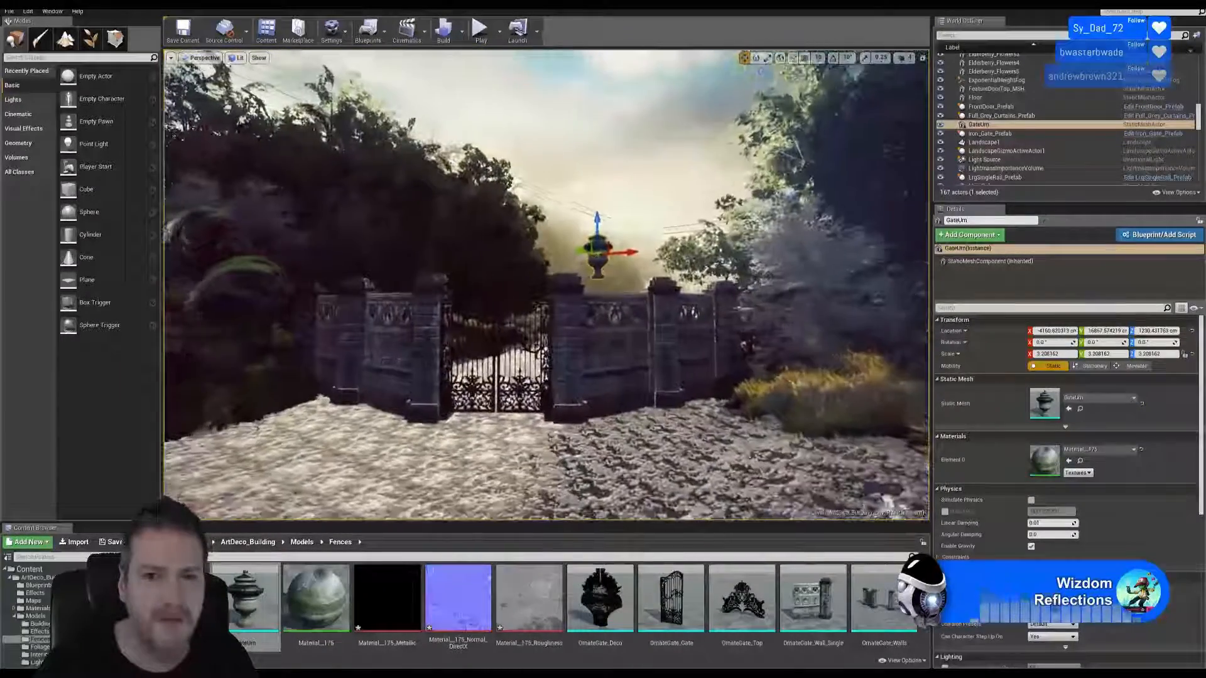
pyautogui.moveTo(594, 254); pyautogui.dragTo(575, 253)
pyautogui.moveTo(575, 253); pyautogui.dragTo(631, 275, button='right')
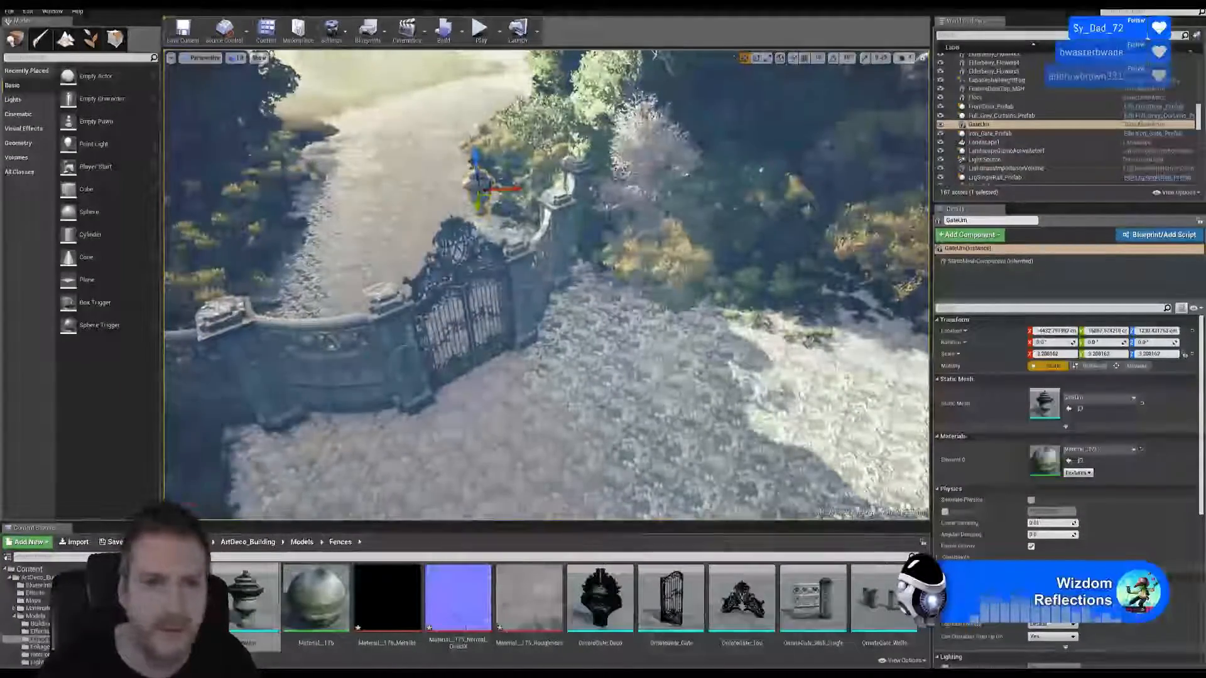
pyautogui.moveTo(477, 205); pyautogui.dragTo(511, 231)
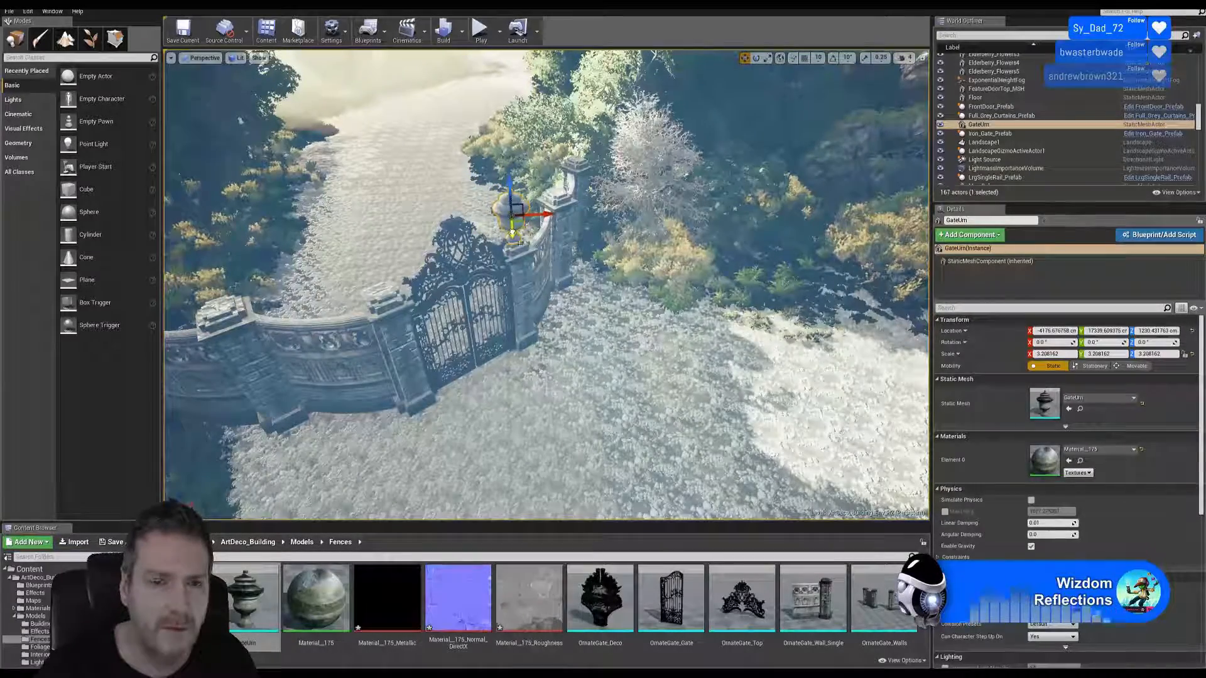
# Step: Scale the urn uniformly down to about 2.81 and switch to 3ds Max to compare its proportions with the original gate
pyautogui.moveTo(512, 232)
pyautogui.mouseDown(button='right')
pyautogui.moveTo(453, 195)
pyautogui.moveTo(565, 264)
pyautogui.moveTo(512, 231)
pyautogui.mouseUp(button='right')
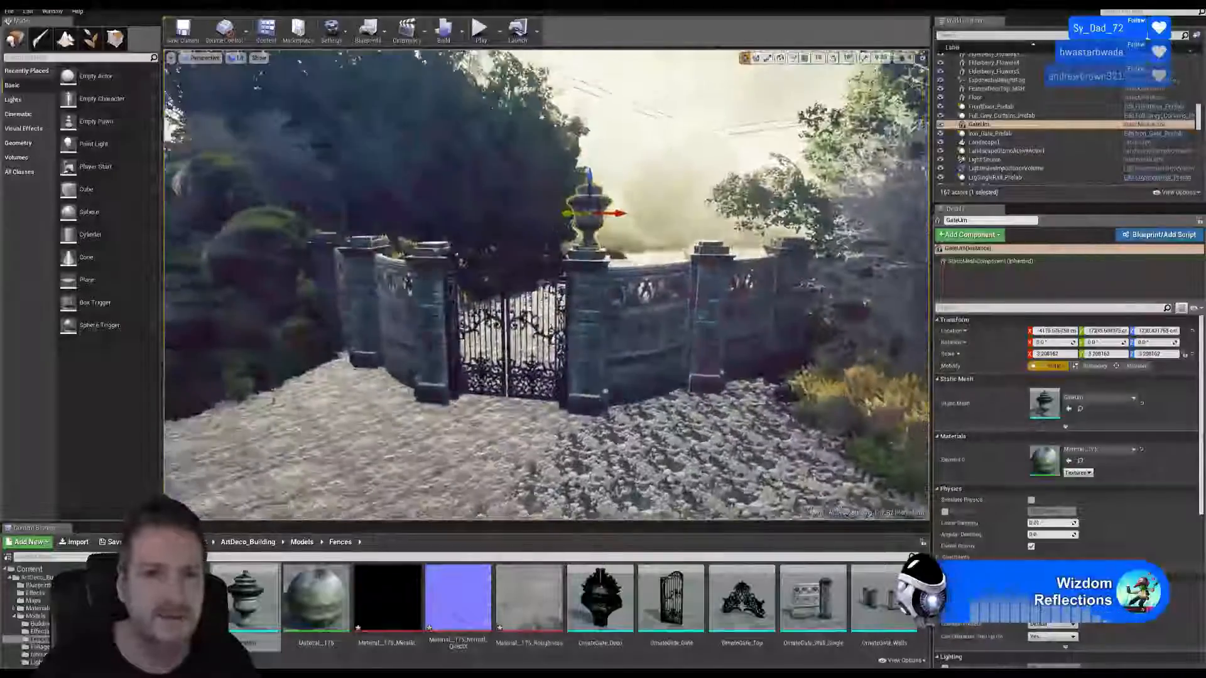
pyautogui.click(766, 58)
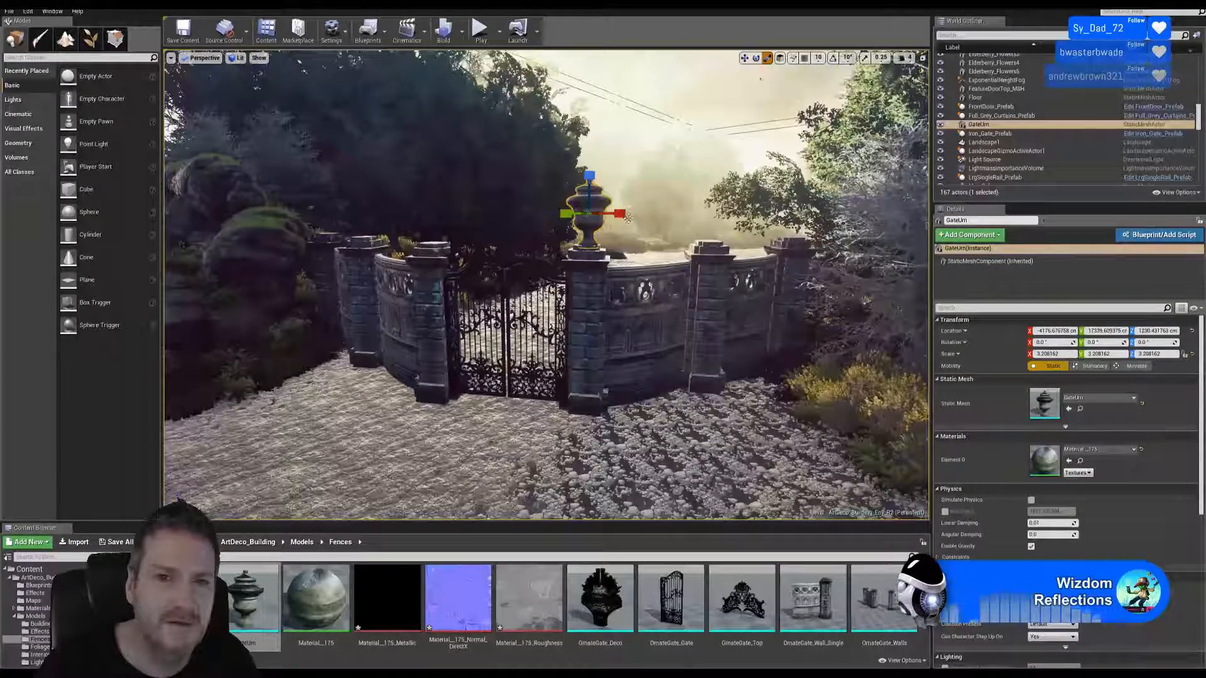
pyautogui.moveTo(591, 218); pyautogui.dragTo(603, 206)
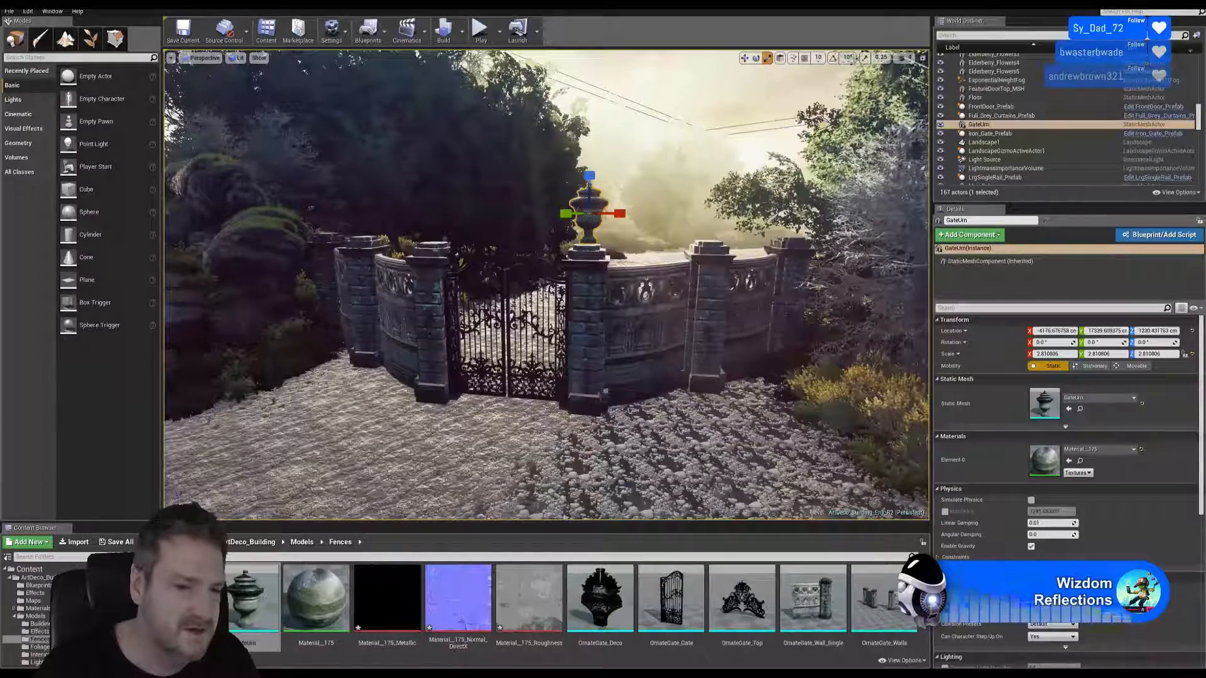
pyautogui.click(379, 667)
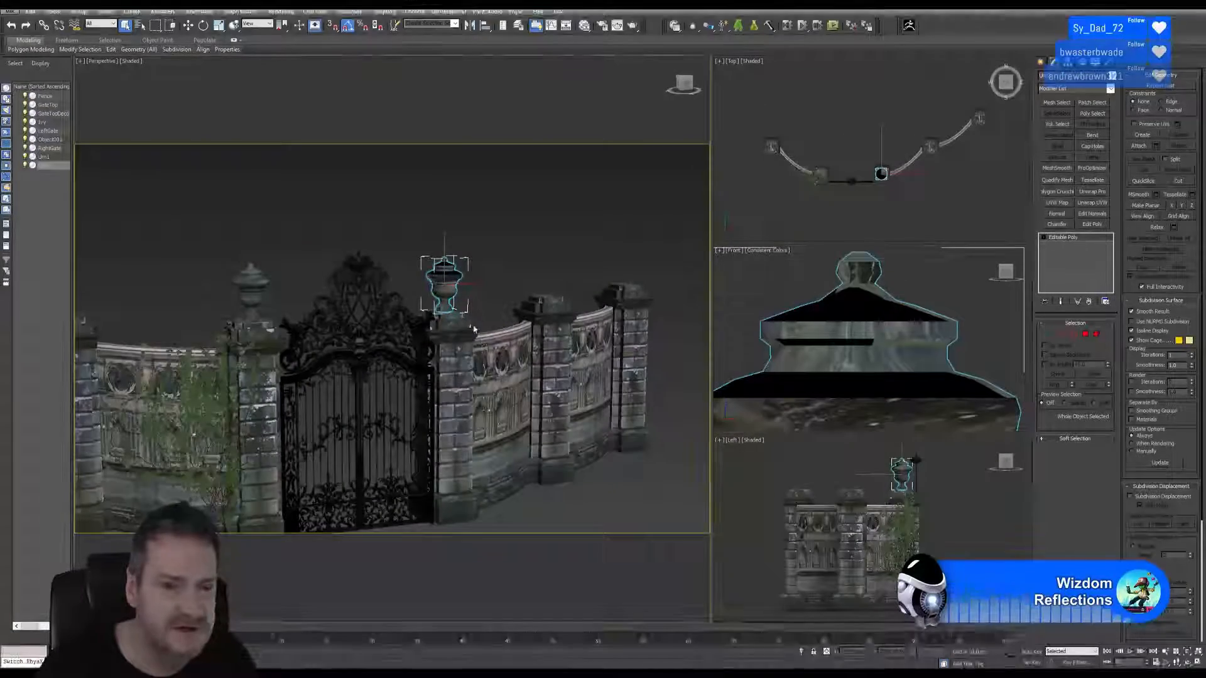
pyautogui.moveTo(553, 215); pyautogui.dragTo(557, 194, button='middle')
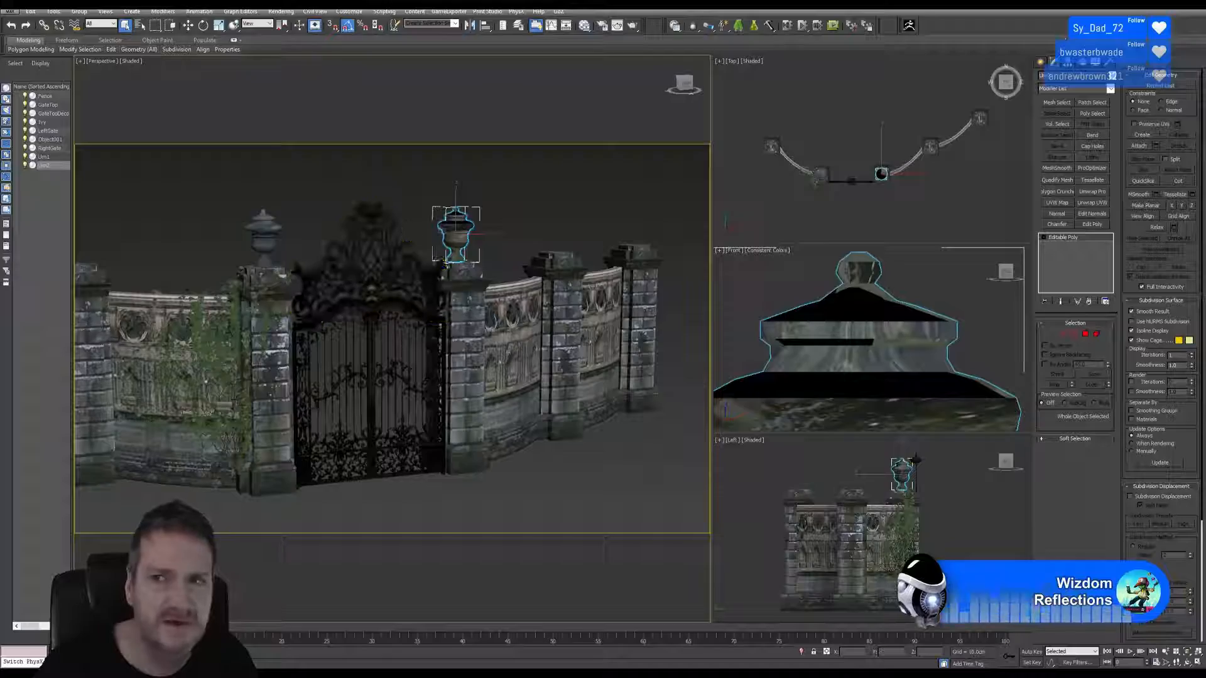
# Step: Switch back to Unreal Editor, scale the urn uniformly to about 2.52 and lower it onto the gate pillar
pyautogui.hotkey('alt', 'Tab')
pyautogui.moveTo(546, 284); pyautogui.dragTo(446, 345, button='right')
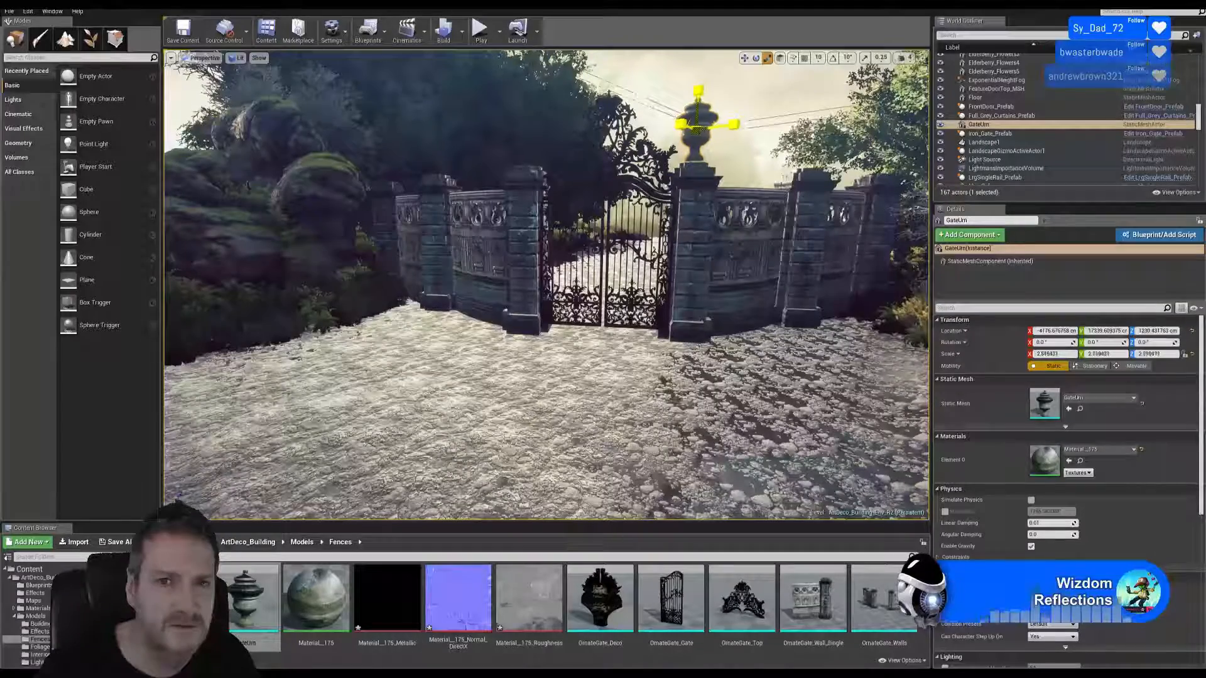
pyautogui.moveTo(684, 140); pyautogui.dragTo(687, 136)
pyautogui.press('w')
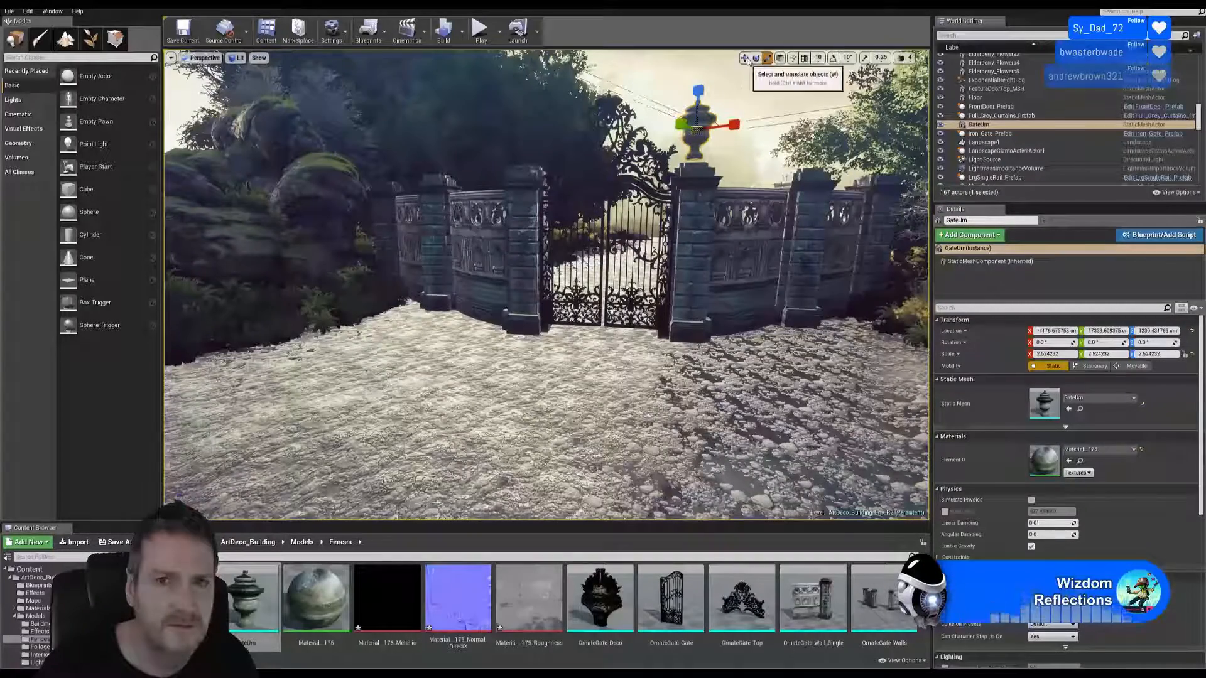
pyautogui.moveTo(696, 110); pyautogui.dragTo(696, 111)
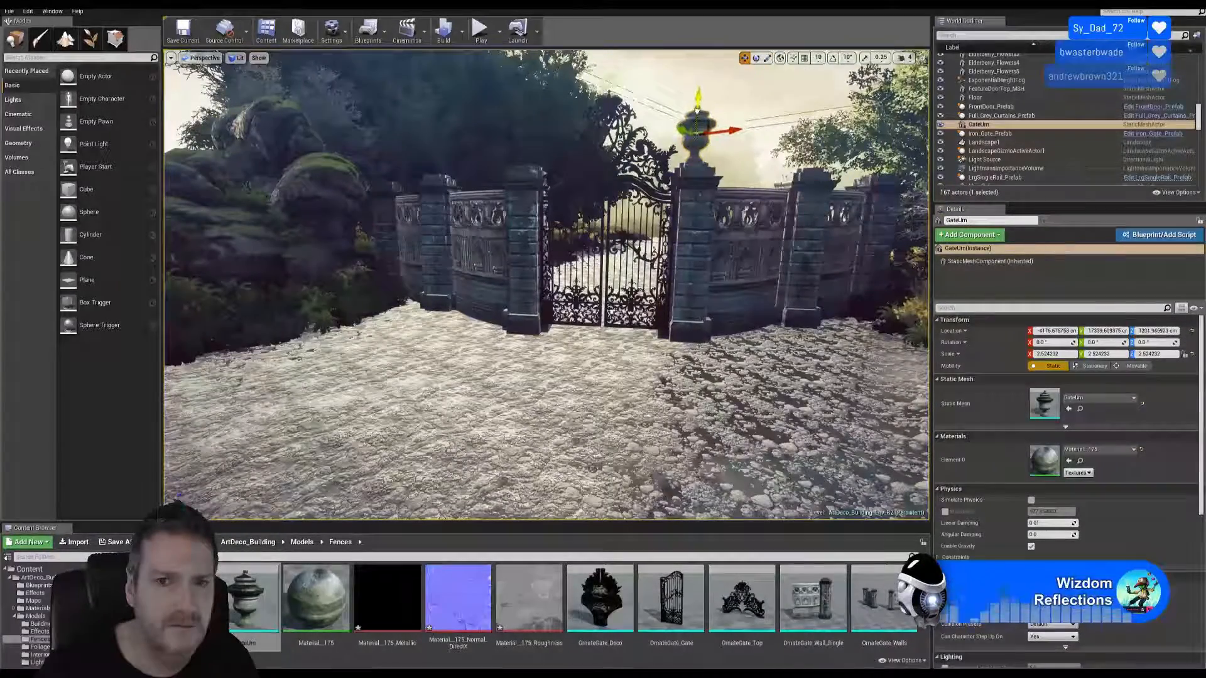
# Step: Fine-tune the urn's height and horizontal position so it sits centred on the cap of the right gate pillar
pyautogui.moveTo(696, 110); pyautogui.dragTo(722, 94, button='right')
pyautogui.moveTo(629, 135)
pyautogui.mouseDown()
pyautogui.moveTo(631, 66)
pyautogui.moveTo(631, 129)
pyautogui.mouseUp()
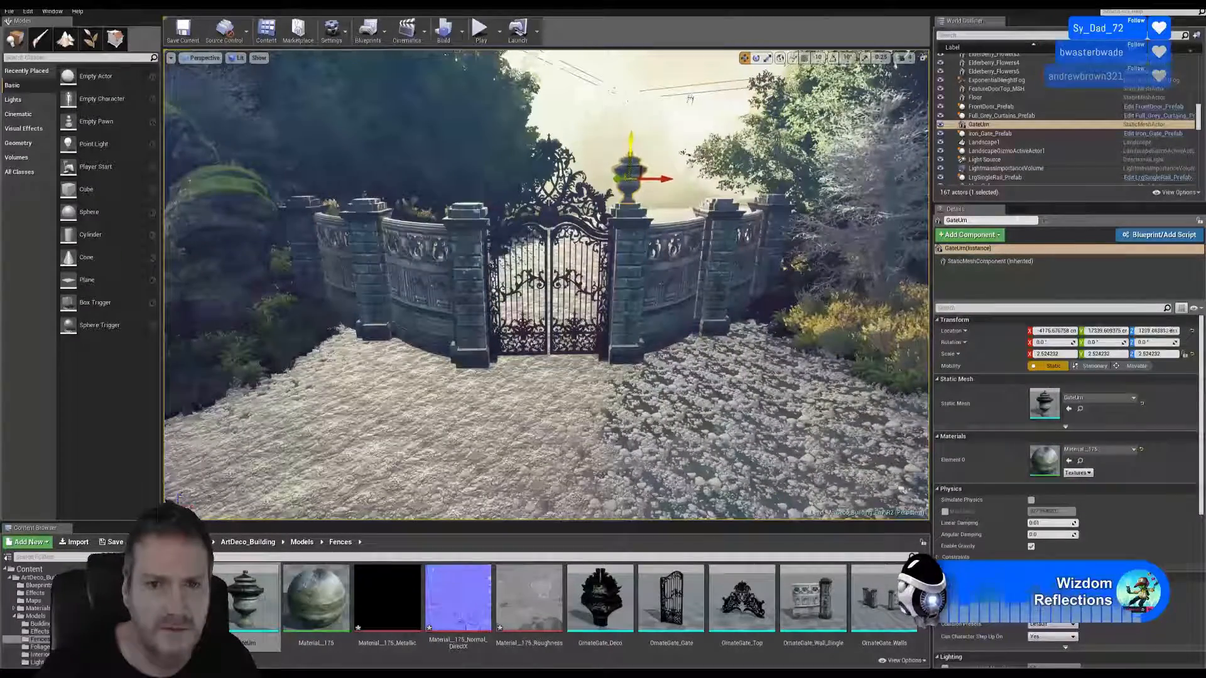
pyautogui.moveTo(690, 98); pyautogui.dragTo(694, 98)
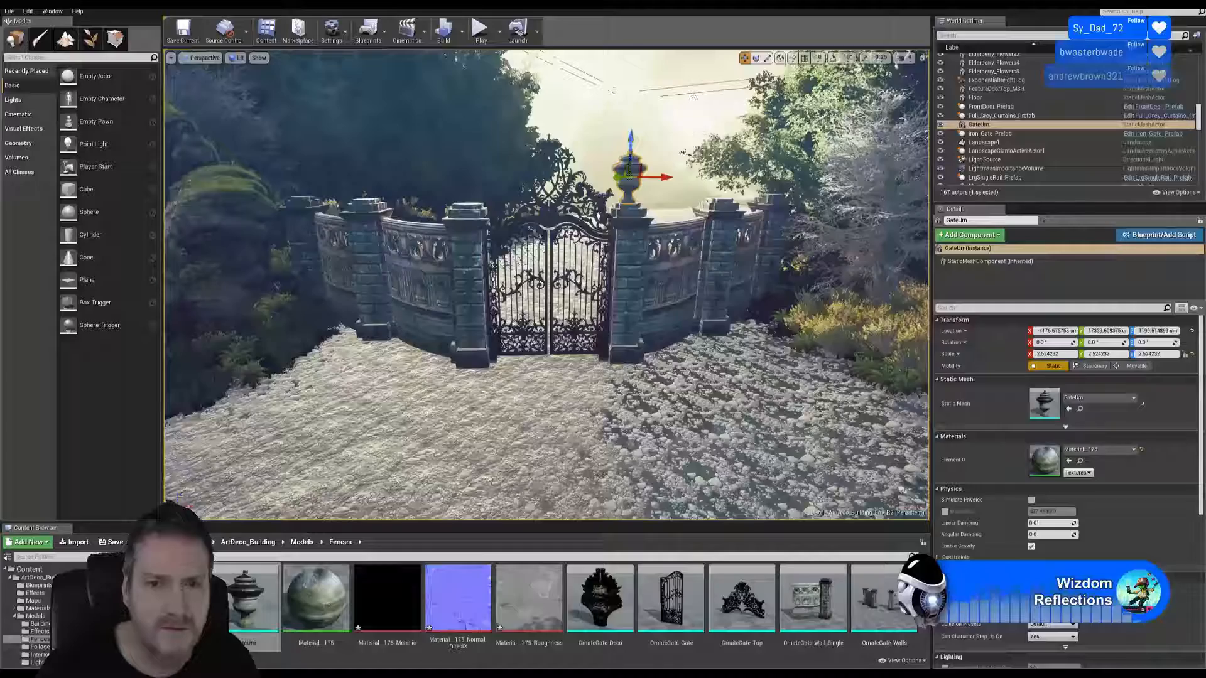
pyautogui.moveTo(694, 96); pyautogui.dragTo(741, 85, button='right')
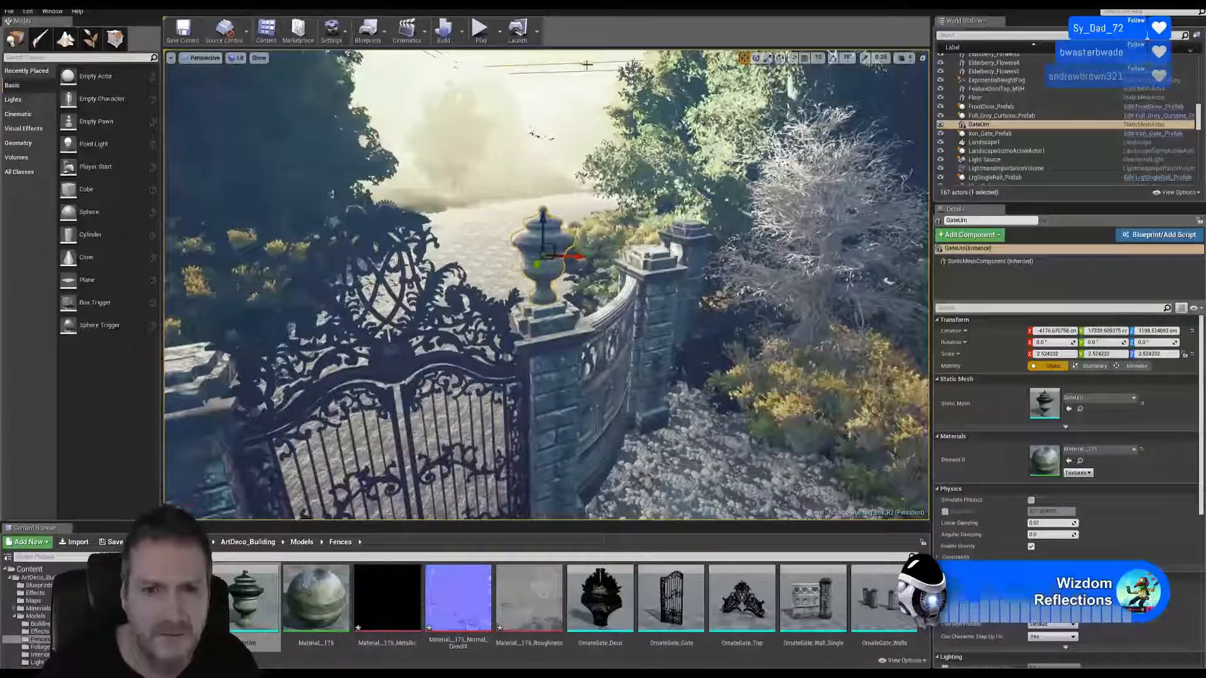
pyautogui.moveTo(654, 313); pyautogui.dragTo(763, 304, button='right')
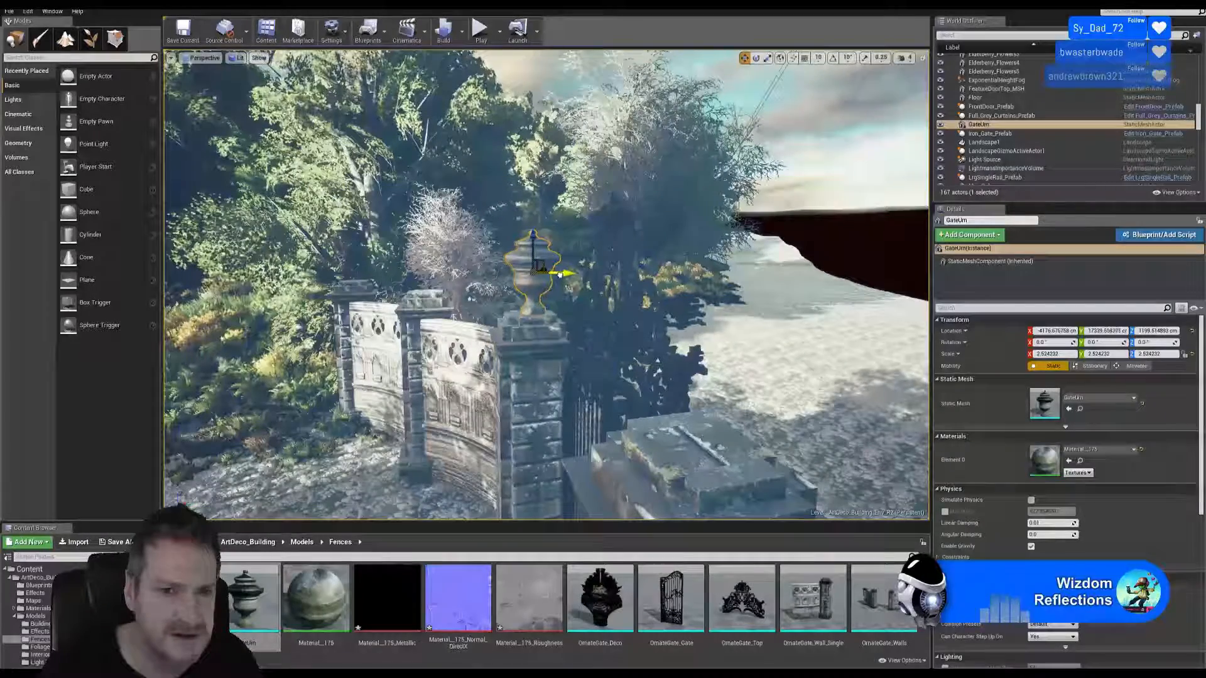
pyautogui.moveTo(558, 275); pyautogui.dragTo(558, 273)
pyautogui.moveTo(558, 273); pyautogui.dragTo(518, 254, button='right')
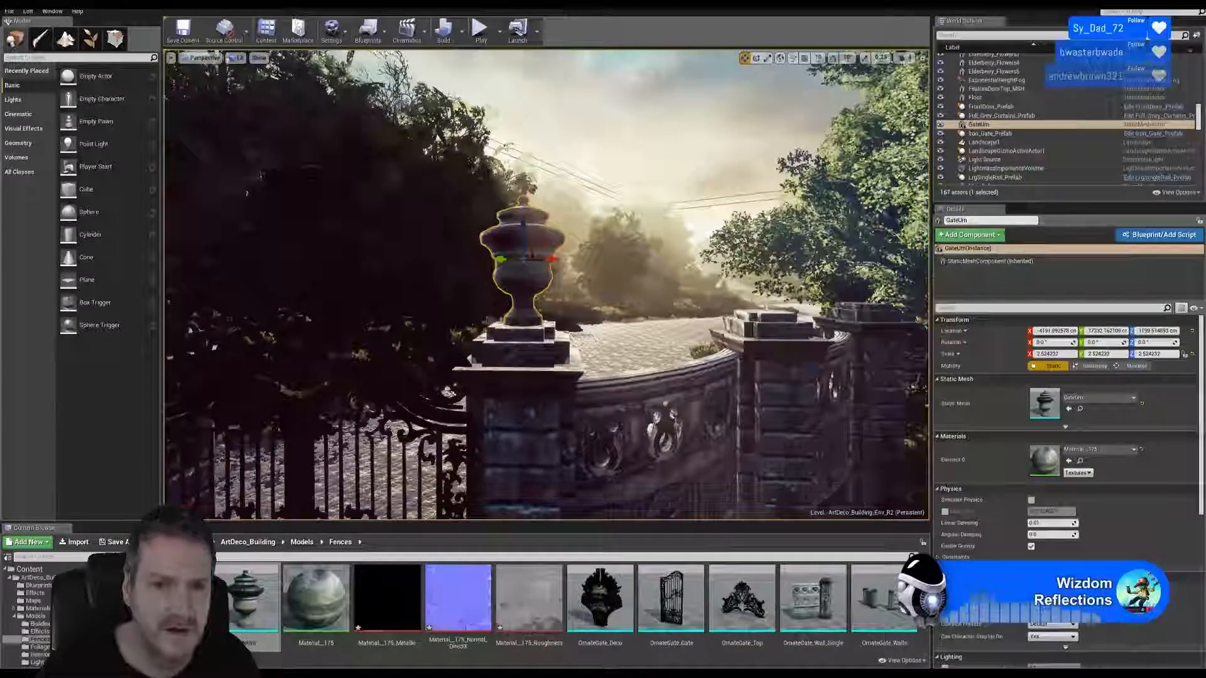
# Step: Duplicate the urn and move the copy across the gate onto the cap of the left gate pillar
pyautogui.moveTo(545, 261); pyautogui.dragTo(477, 265, button='right')
pyautogui.press('s')
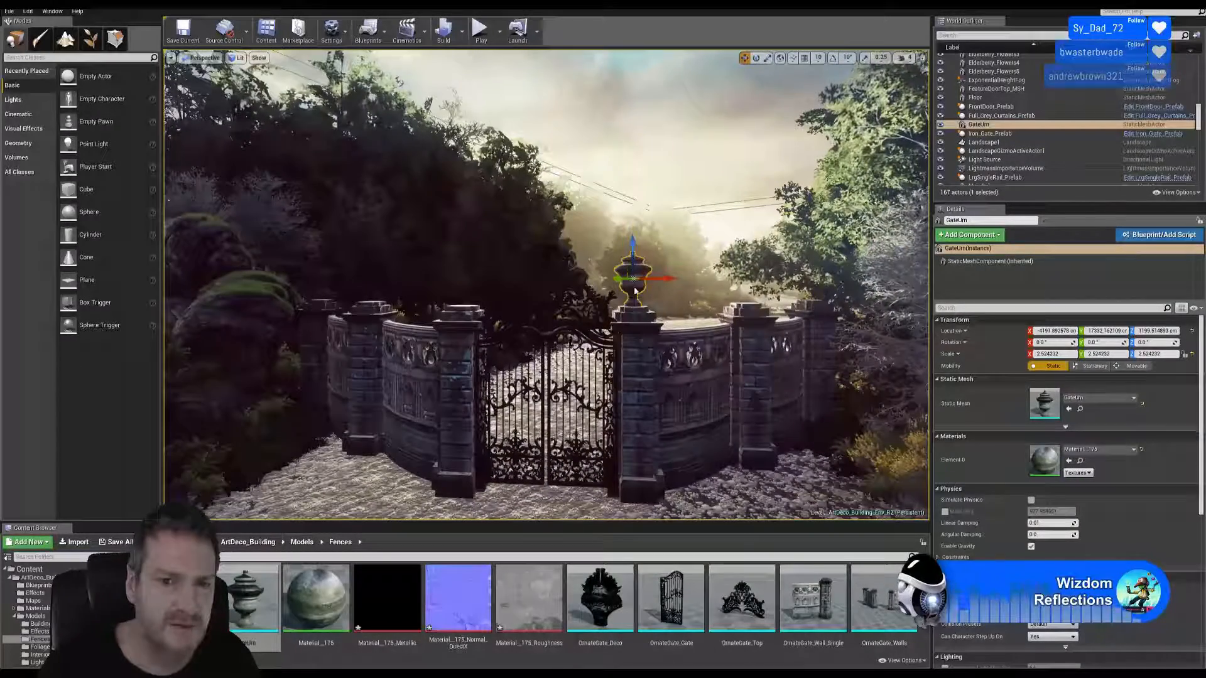
pyautogui.rightClick(636, 291)
pyautogui.moveTo(732, 459)
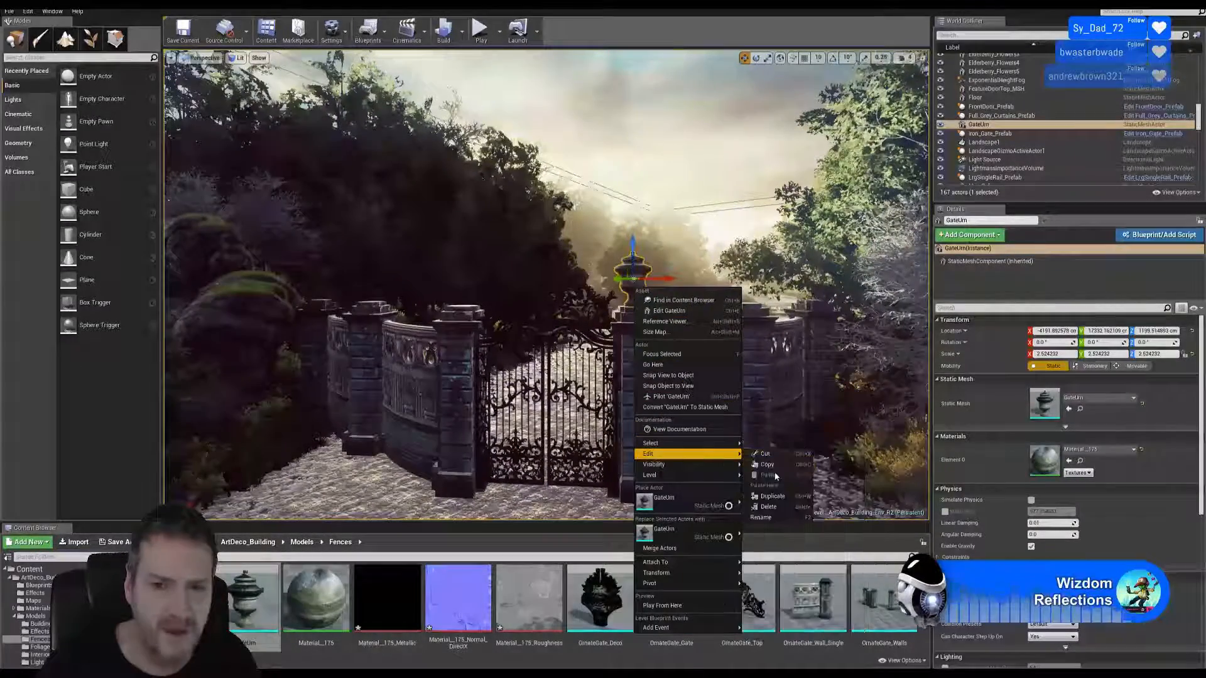
pyautogui.click(772, 496)
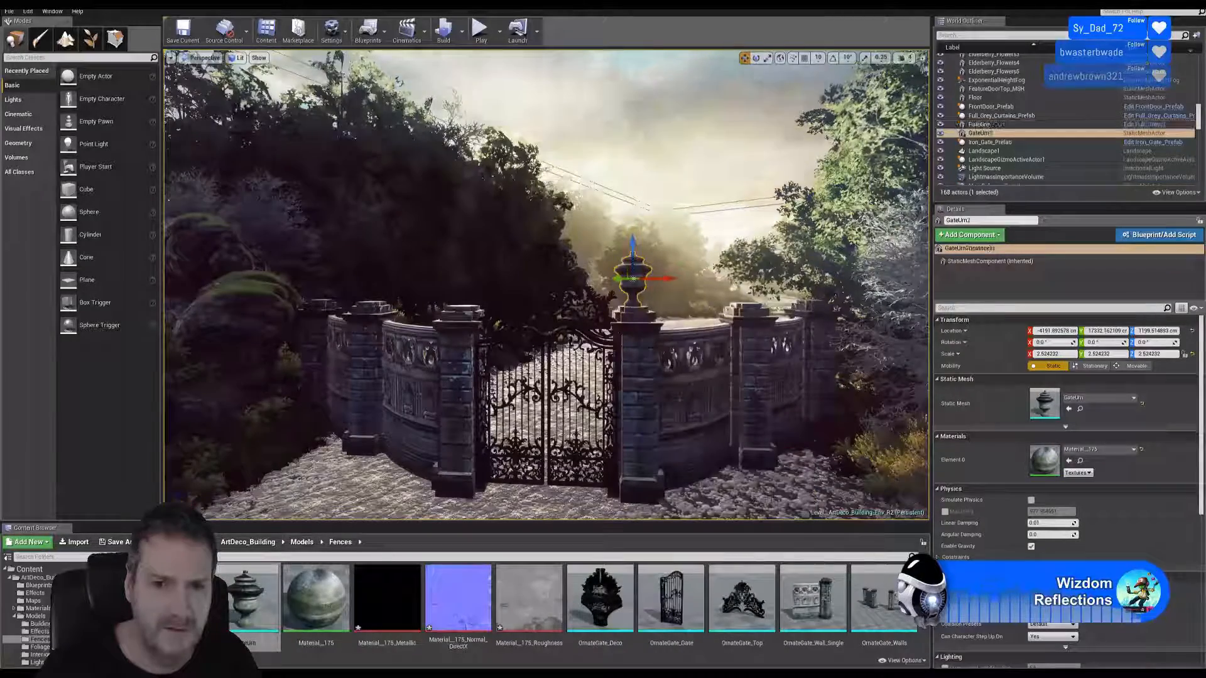
pyautogui.moveTo(773, 500); pyautogui.dragTo(687, 503, button='right')
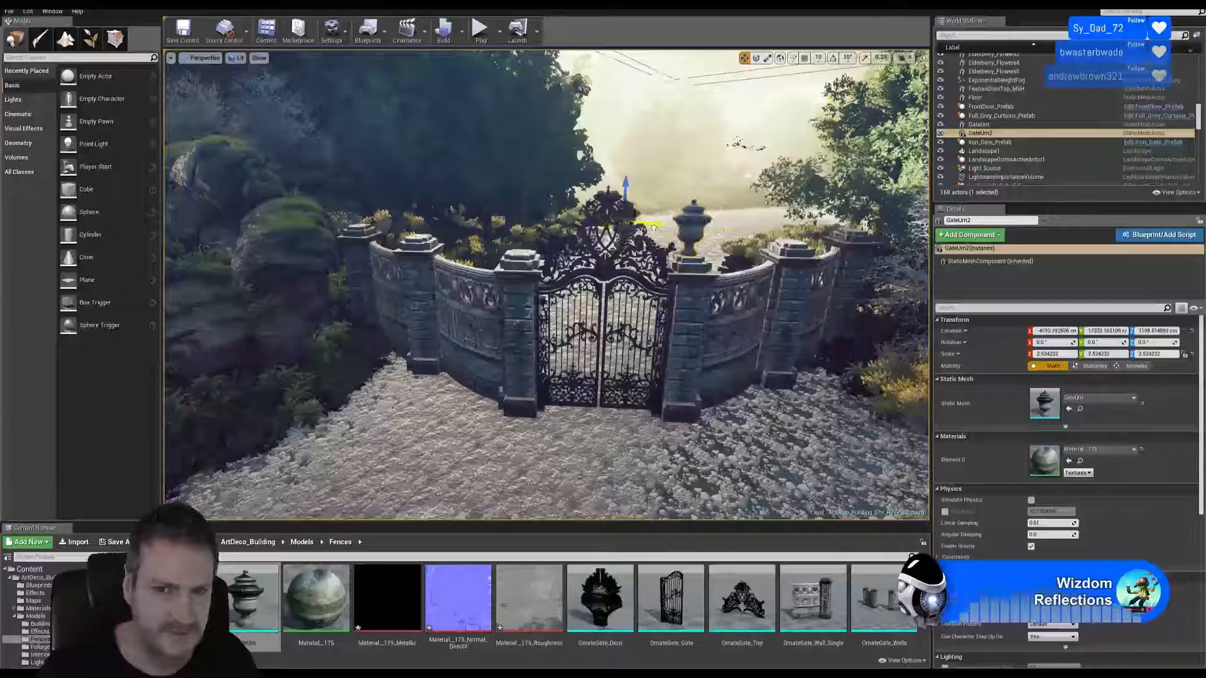
pyautogui.moveTo(653, 227); pyautogui.dragTo(497, 230)
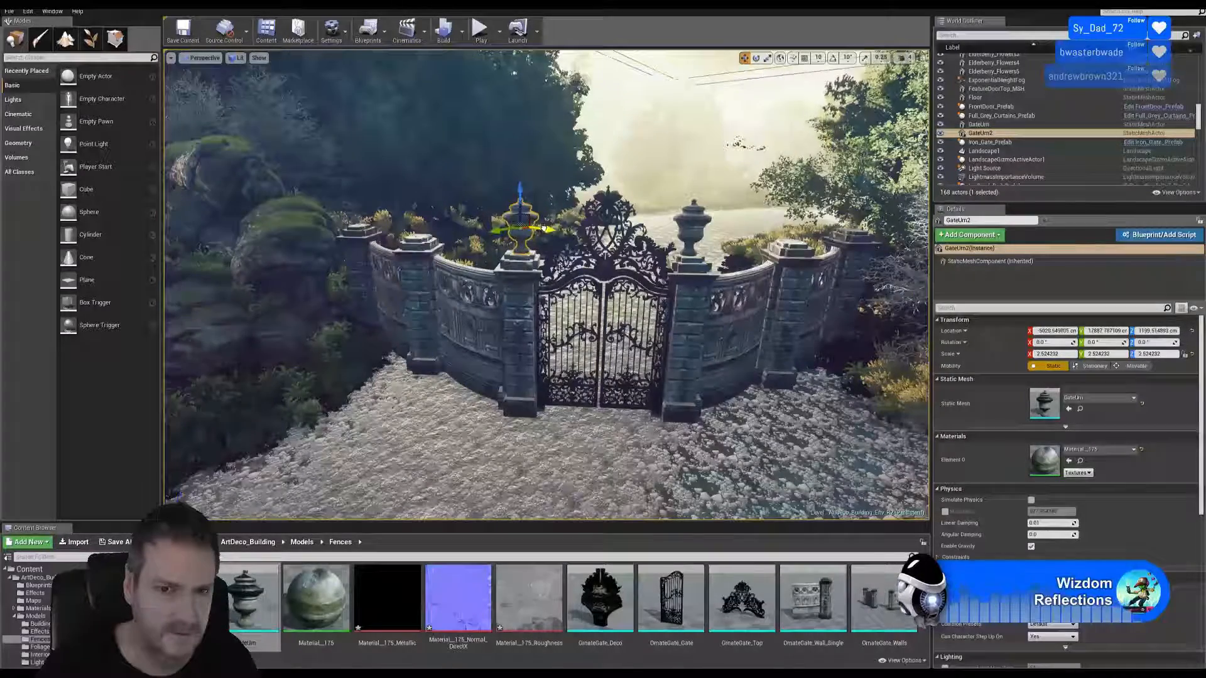
pyautogui.moveTo(544, 229); pyautogui.dragTo(581, 224, button='right')
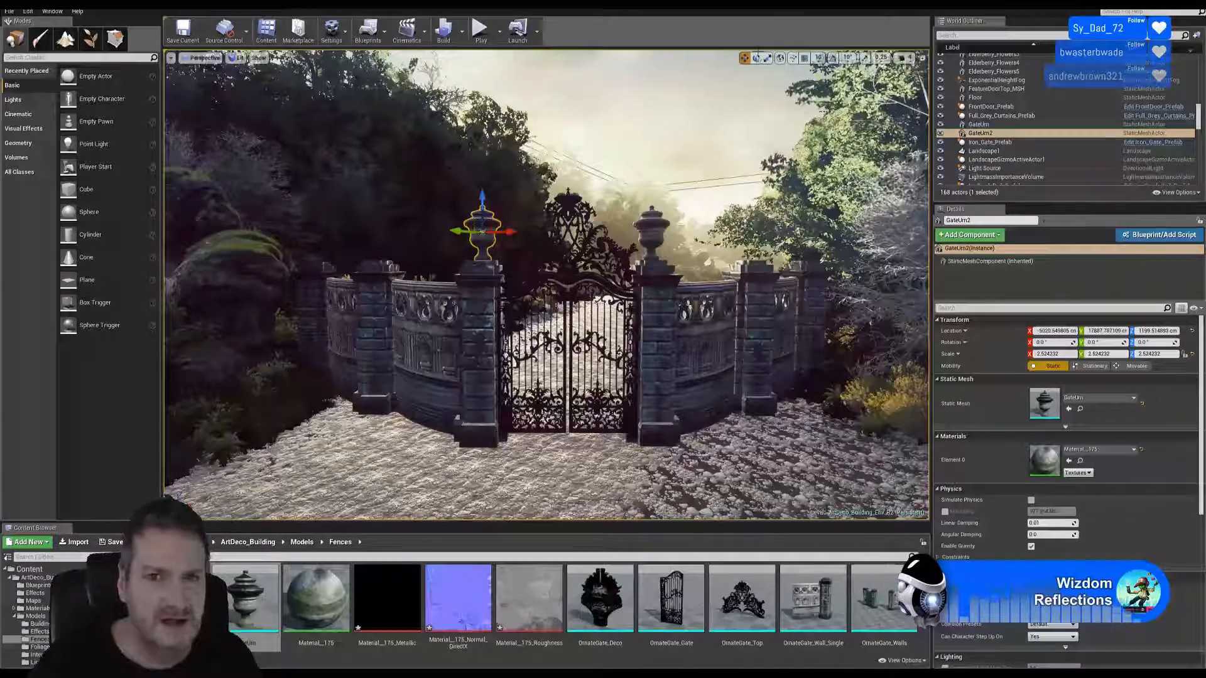
# Step: Rotate the copied urn about its vertical axis to vary its look, restore the Move tool and deselect the urn
pyautogui.click(756, 58)
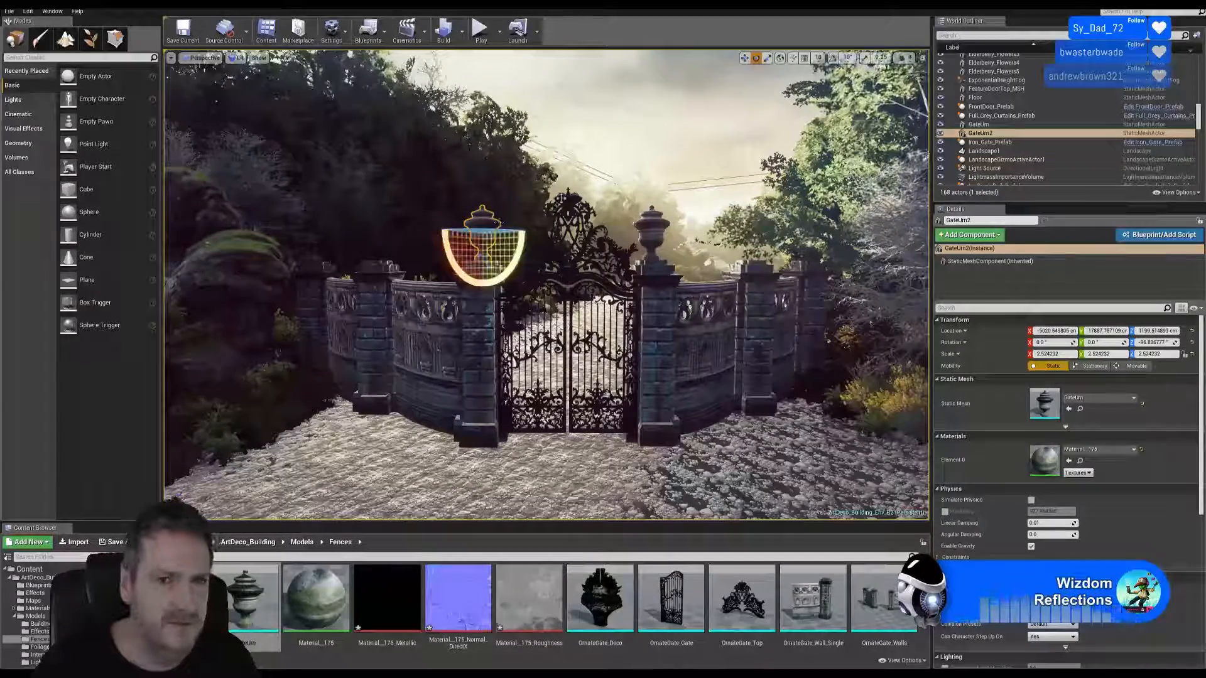
pyautogui.moveTo(468, 230); pyautogui.dragTo(522, 241)
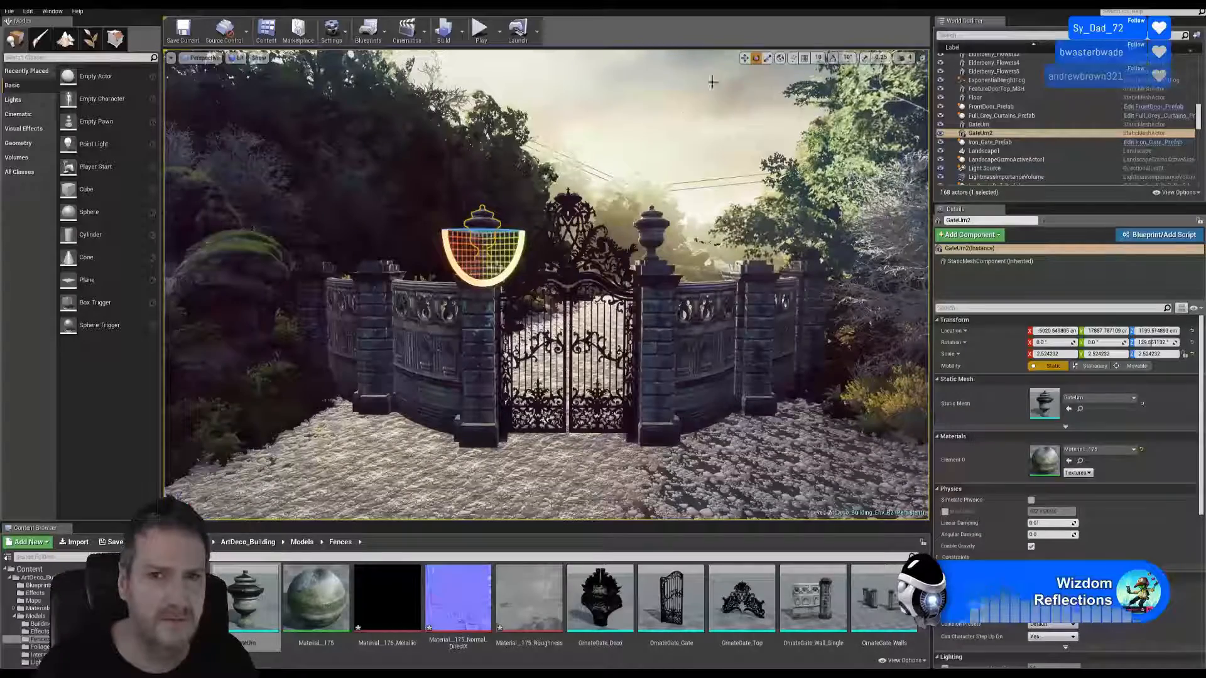
pyautogui.click(744, 59)
pyautogui.press('Escape')
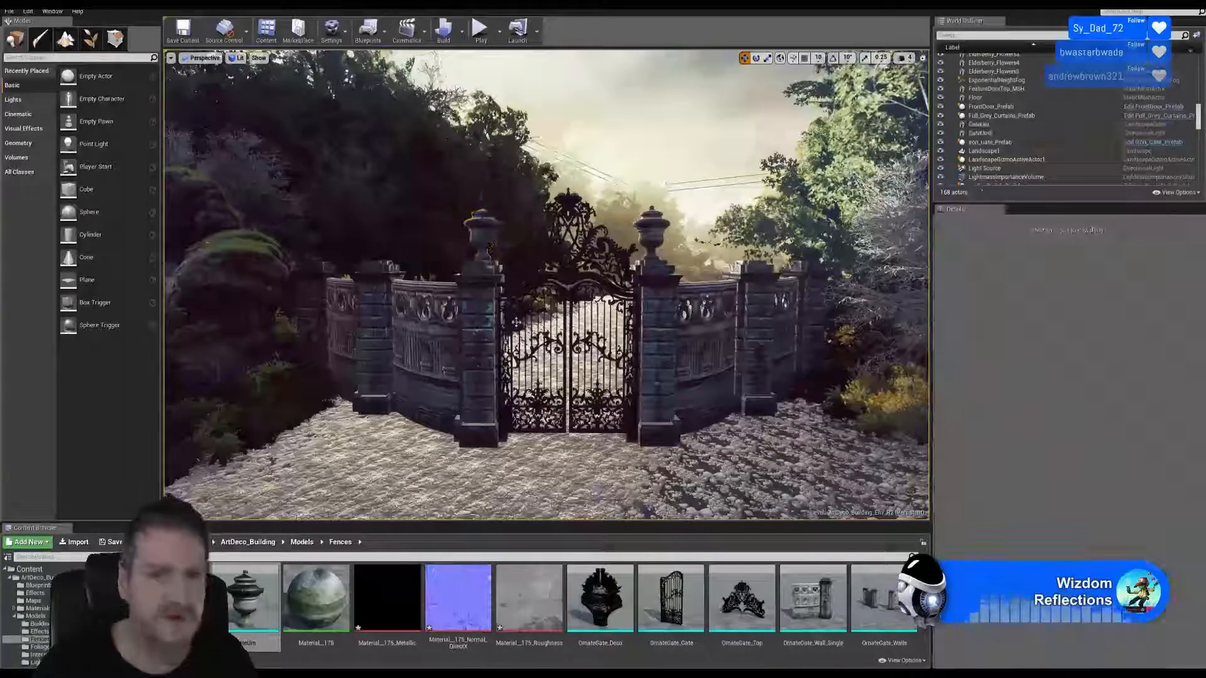
# Step: Examine the gate with both urns from several distances and angles to judge their fit with the entrance
pyautogui.moveTo(541, 255); pyautogui.dragTo(480, 254, button='right')
pyautogui.press('w')
pyautogui.press('a')
pyautogui.press('s')
pyautogui.press('s')
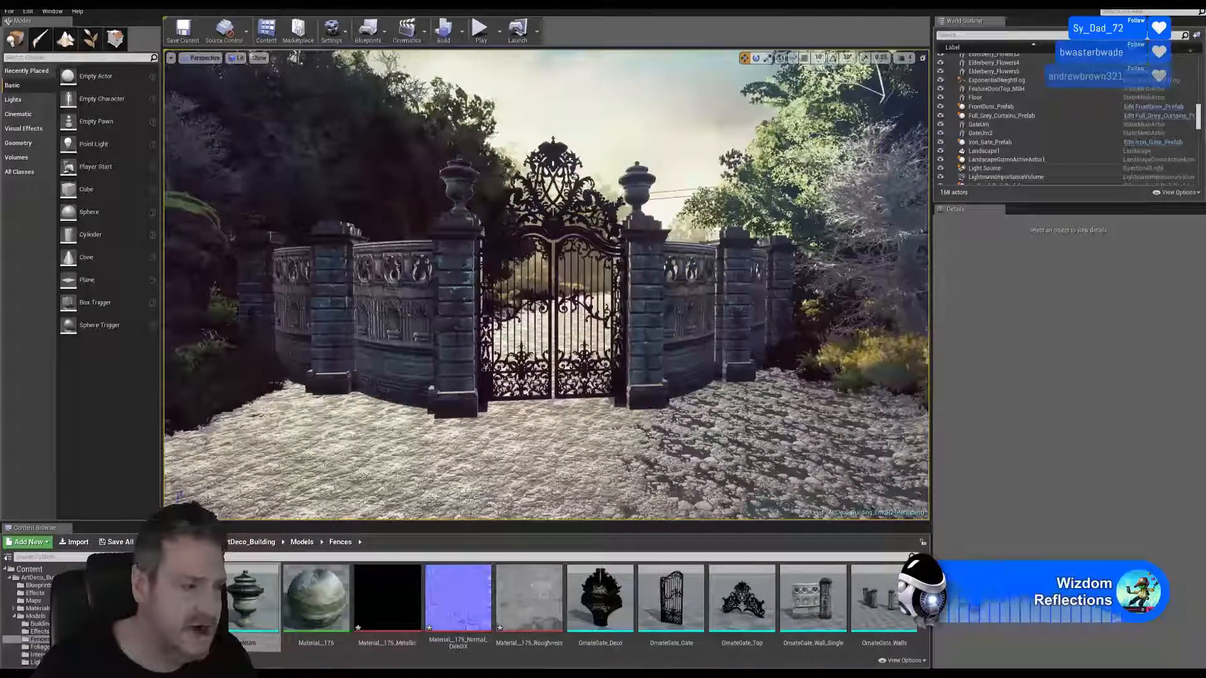
pyautogui.press('w')
pyautogui.moveTo(546, 282); pyautogui.dragTo(314, 279, button='right')
pyautogui.press('w')
pyautogui.moveTo(590, 291); pyautogui.dragTo(342, 267, button='right')
pyautogui.press('w')
pyautogui.press('w')
pyautogui.press('w')
pyautogui.press('s')
pyautogui.press('a')
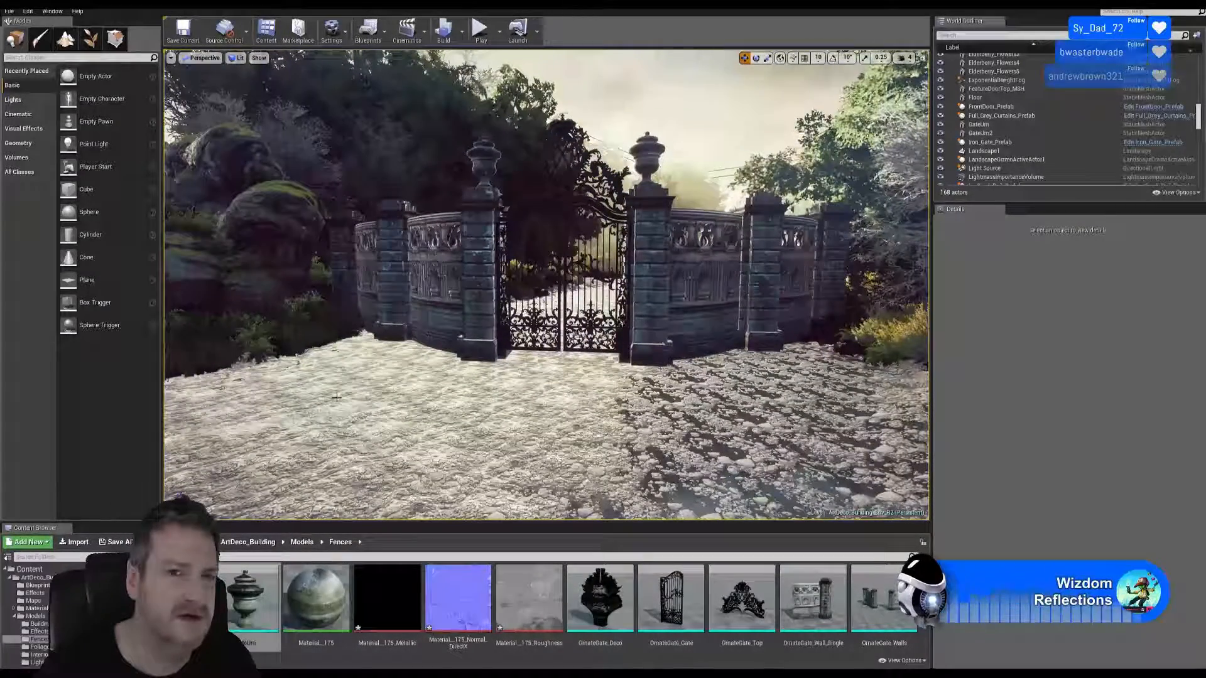
pyautogui.moveTo(585, 424); pyautogui.dragTo(549, 424, button='right')
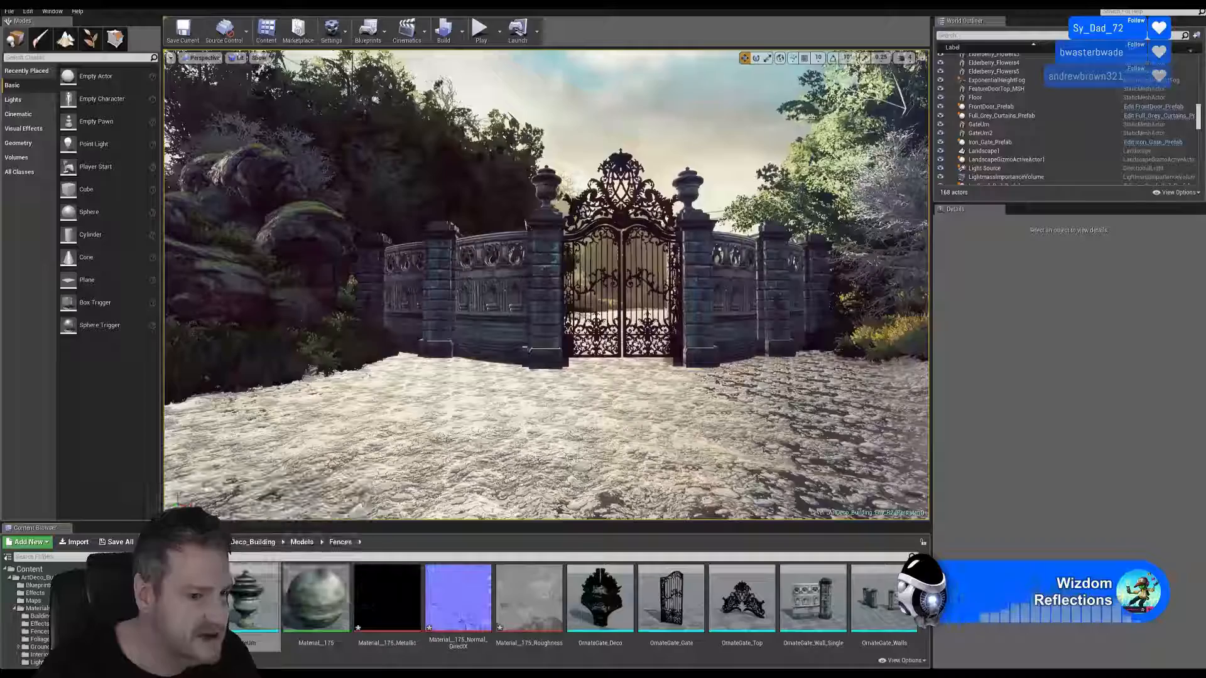
# Step: Move the Material__175 asset from the Models Fences folder into the Fences folder under Materials
pyautogui.scroll(-2, 24, 618)
pyautogui.click(318, 602)
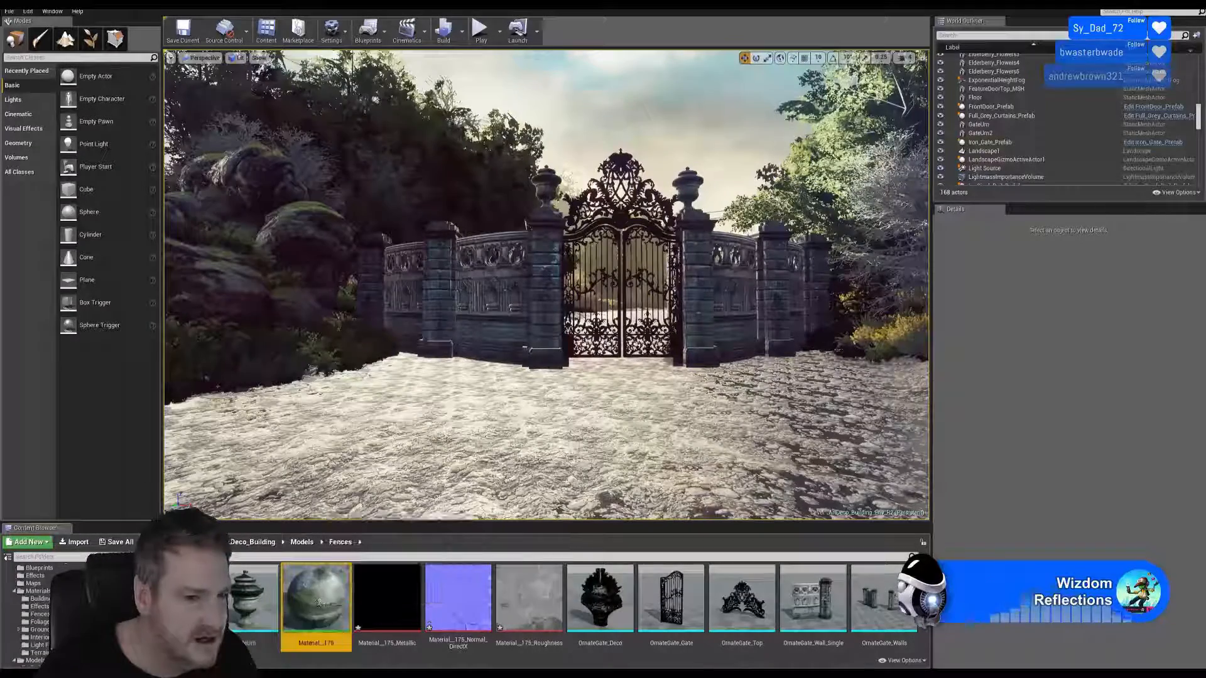
pyautogui.moveTo(43, 613); pyautogui.dragTo(46, 616)
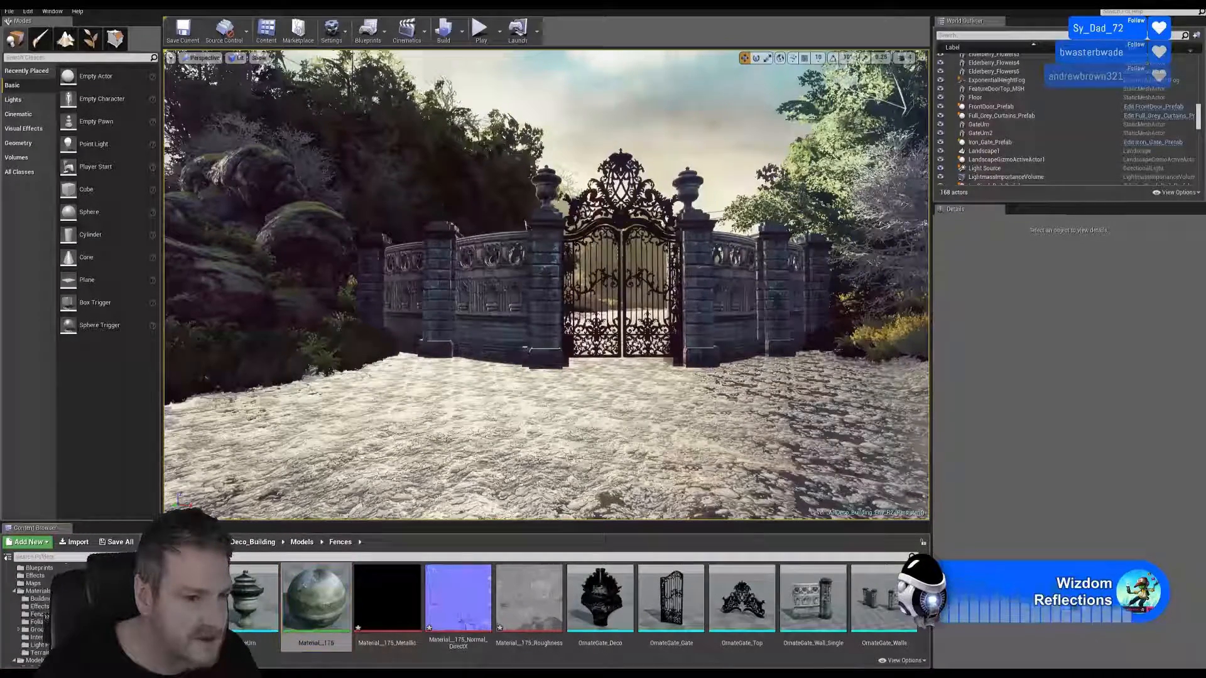
pyautogui.click(53, 627)
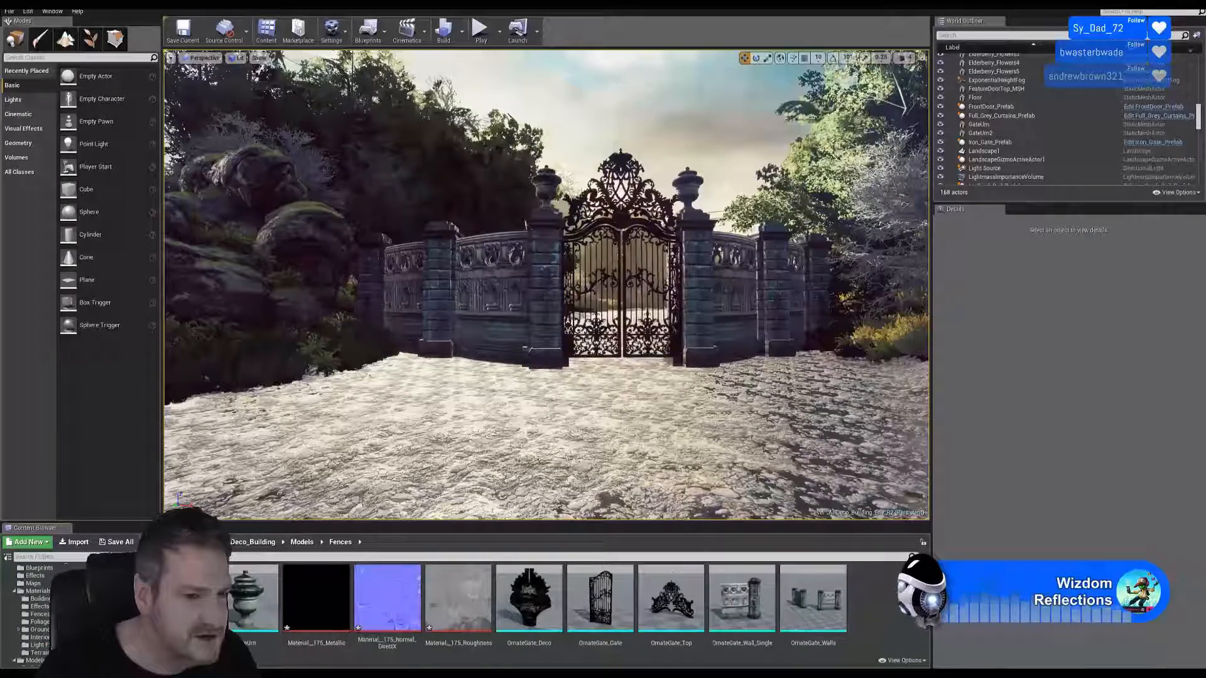
# Step: Move the Material__175 Metallic, Normal_DirectX and Roughness textures into the Fences folder under Textures and save everything
pyautogui.scroll(-4, 31, 614)
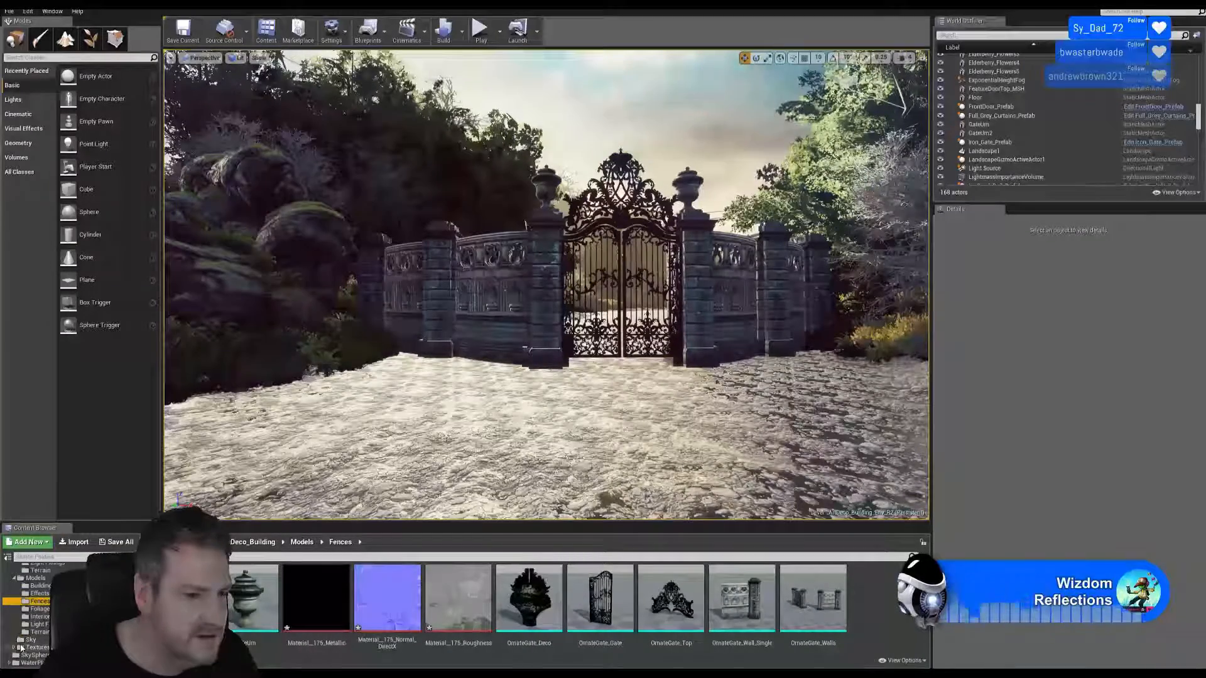
pyautogui.click(15, 648)
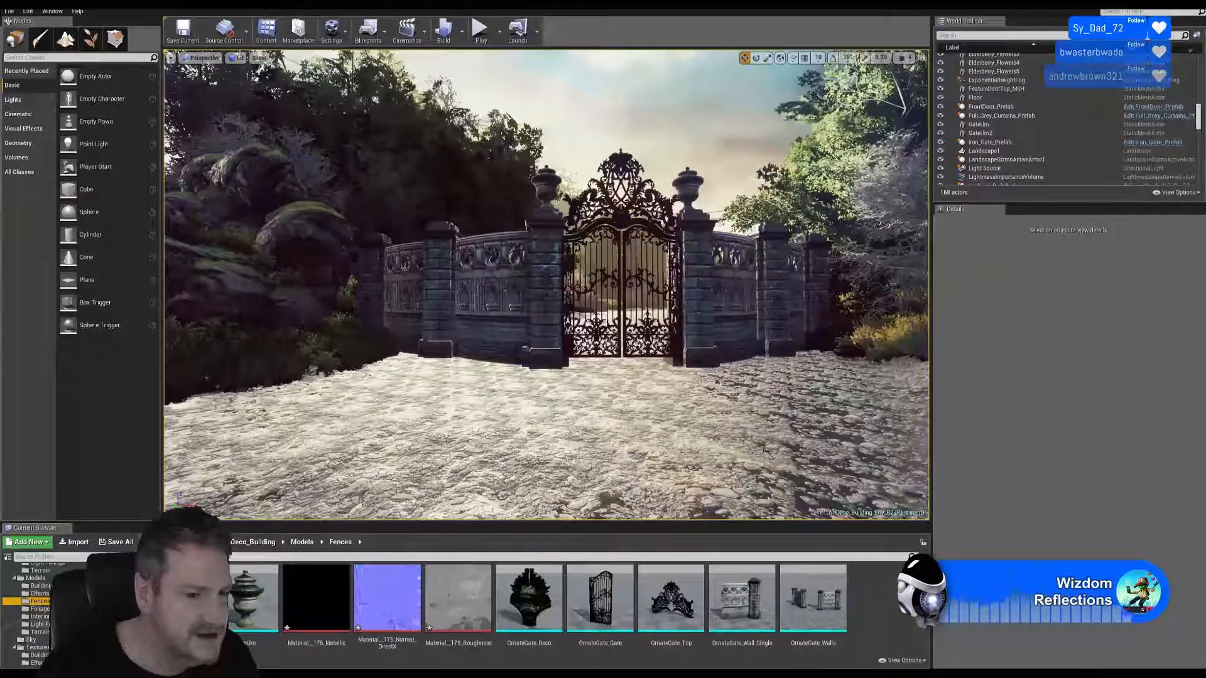
pyautogui.scroll(-3, 31, 616)
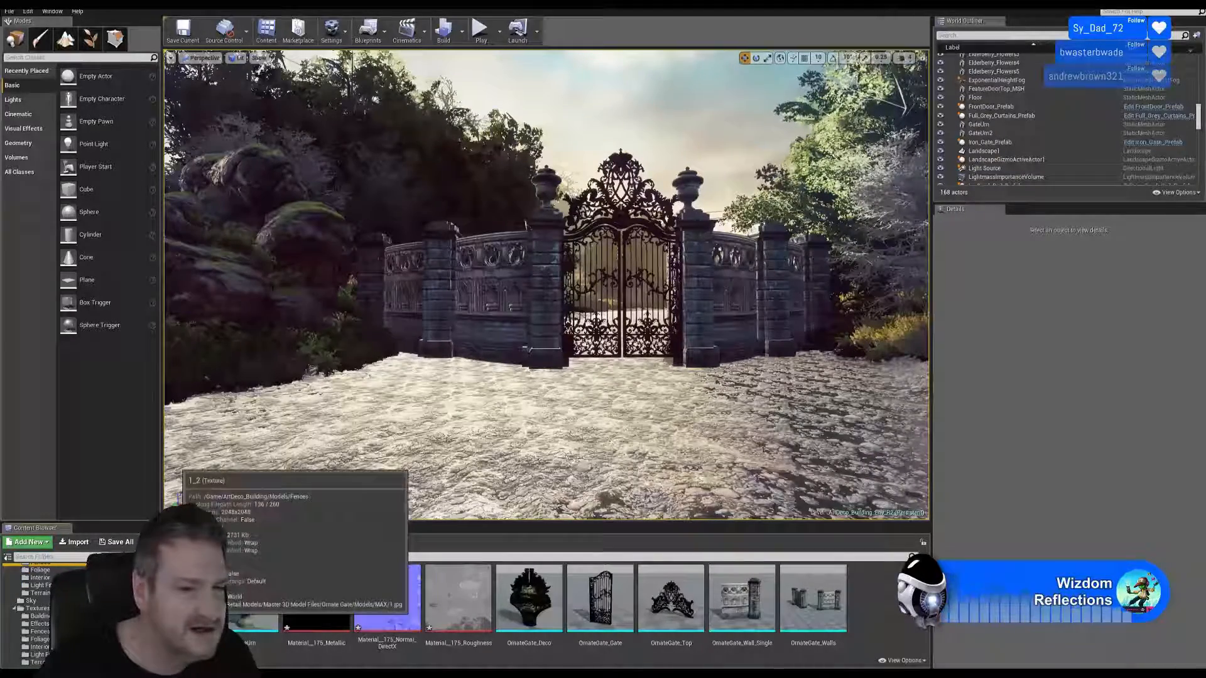
pyautogui.click(316, 597)
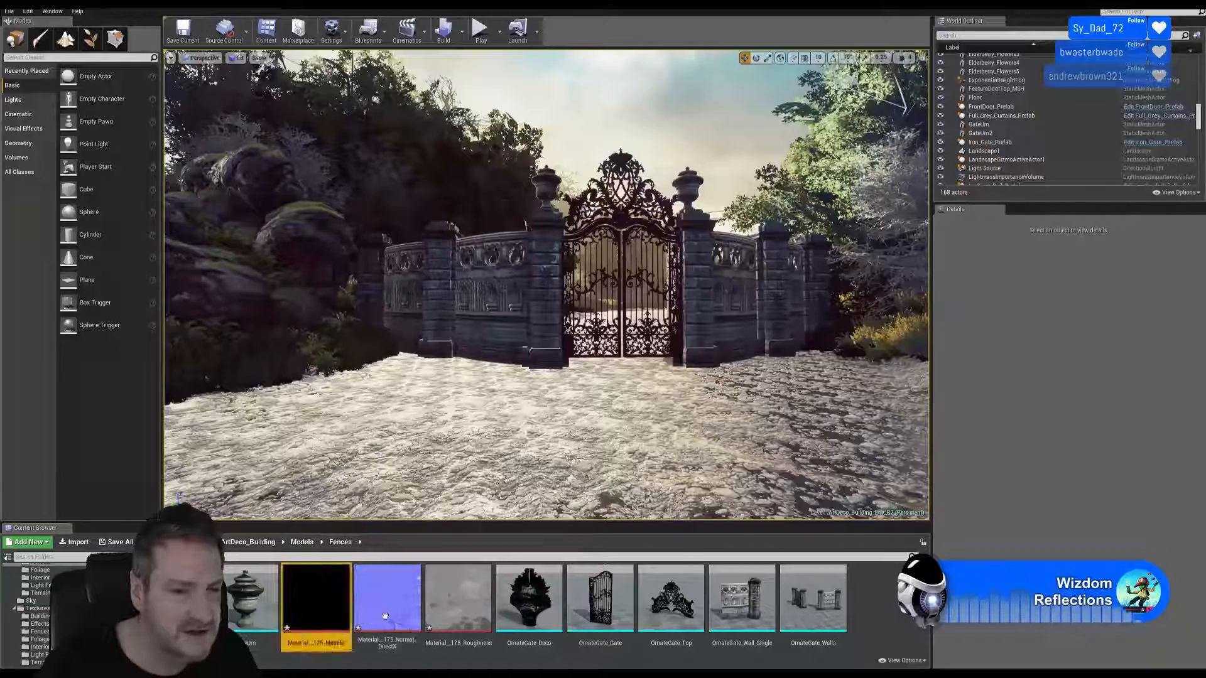
pyautogui.keyDown('ctrl'); pyautogui.click(414, 609); pyautogui.keyUp('ctrl')
pyautogui.keyDown('ctrl'); pyautogui.click(458, 597); pyautogui.keyUp('ctrl')
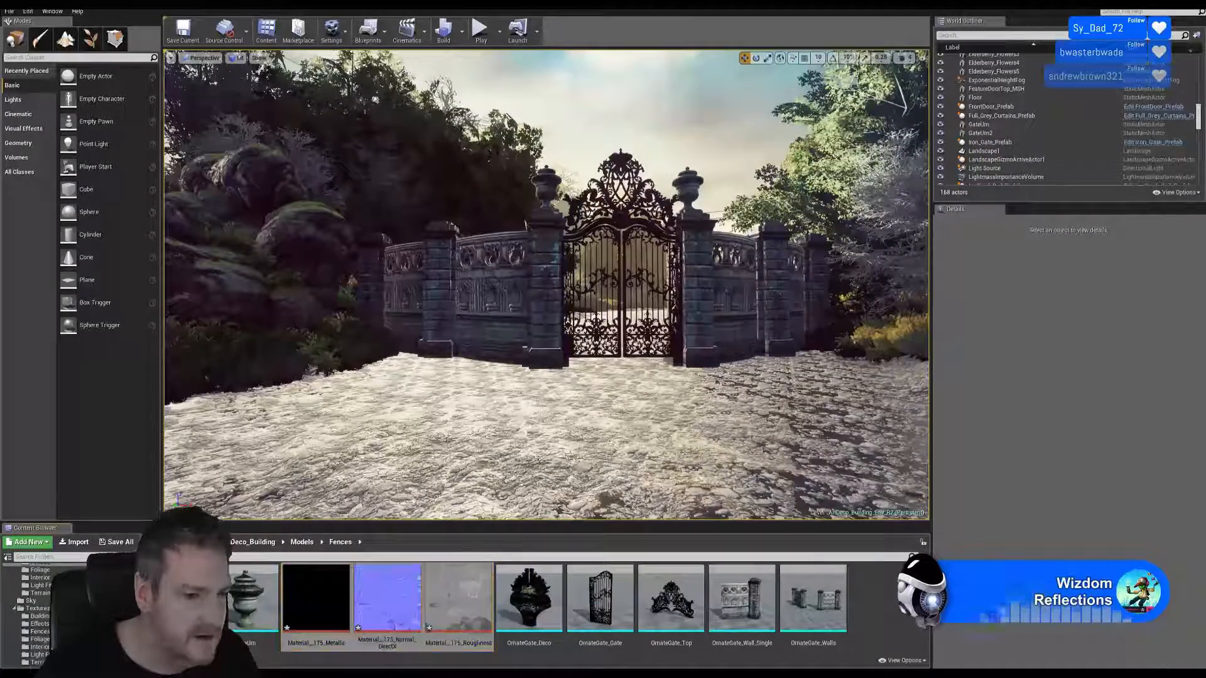
pyautogui.hotkey('ctrl', 'shift', 's')
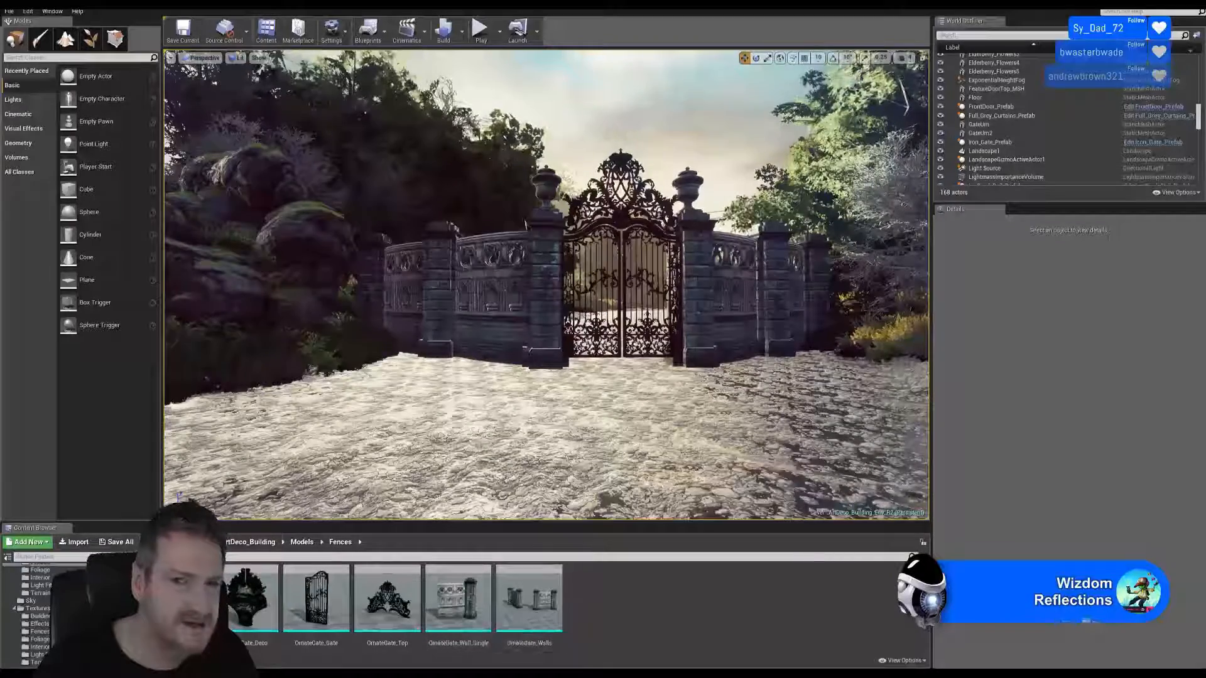
pyautogui.moveTo(630, 285); pyautogui.dragTo(717, 282, button='right')
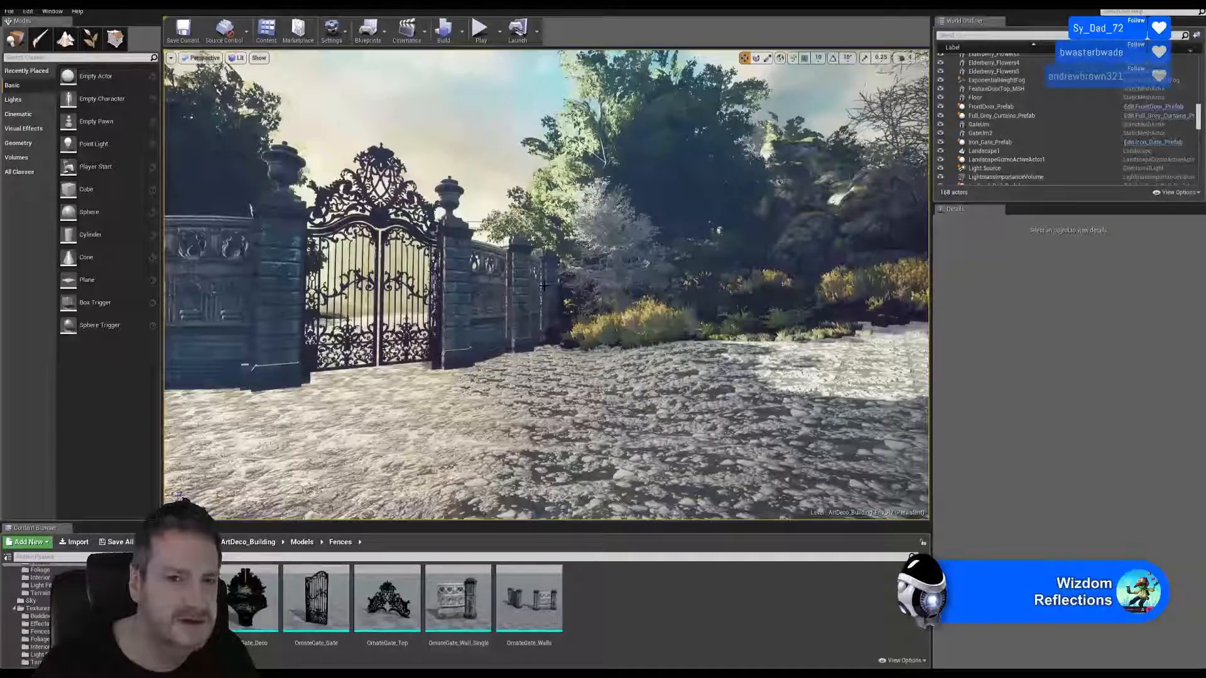
pyautogui.moveTo(630, 389); pyautogui.dragTo(535, 396, button='right')
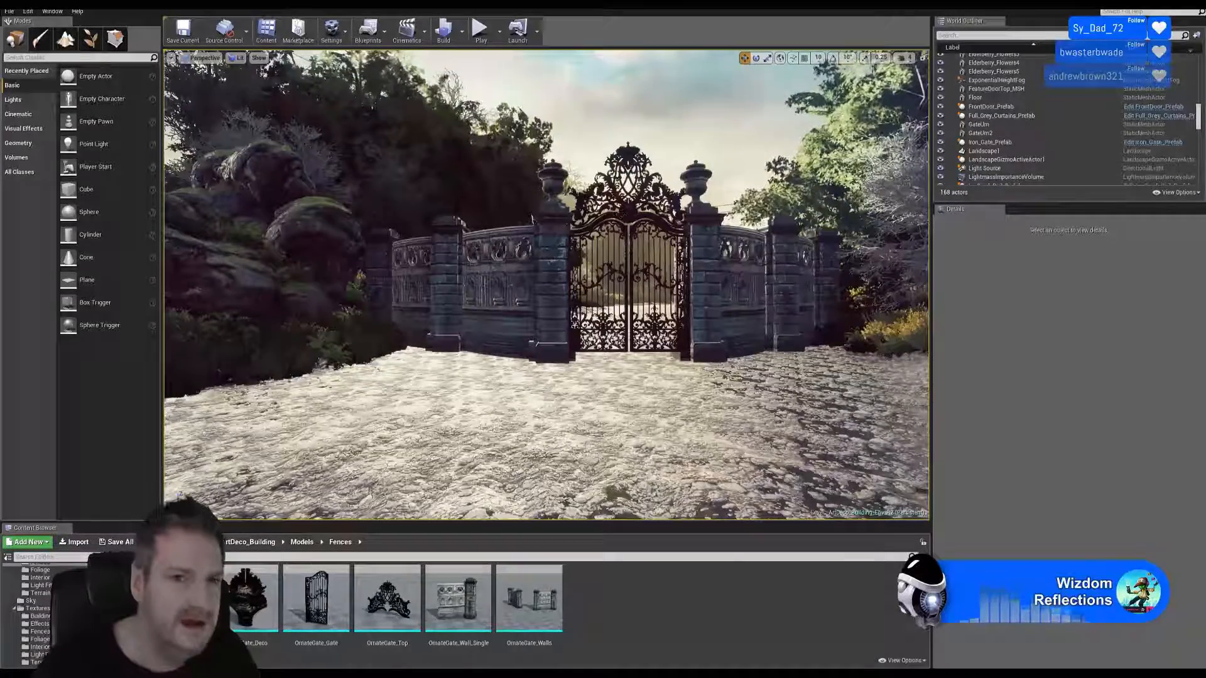
pyautogui.moveTo(498, 371); pyautogui.dragTo(500, 402)
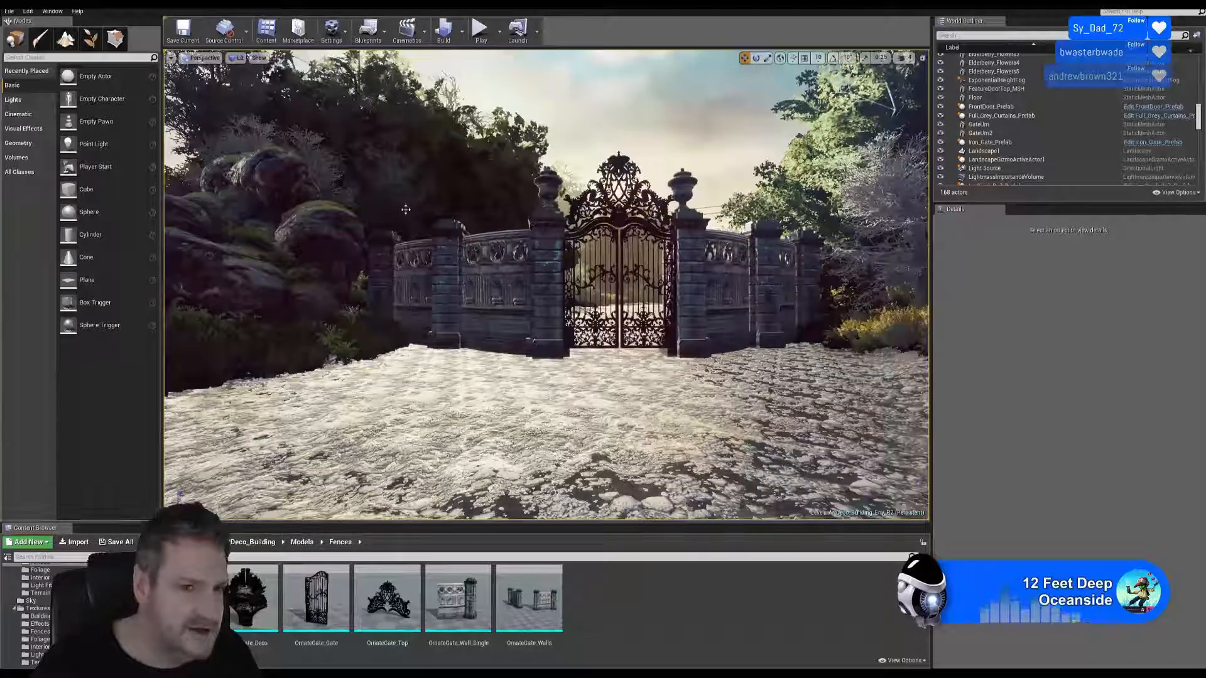
# Step: Start an import into the Foliage folder under Models and browse to the Speedtree UE4 Mine folder in the C: drive's user folder
pyautogui.scroll(3, 38, 612)
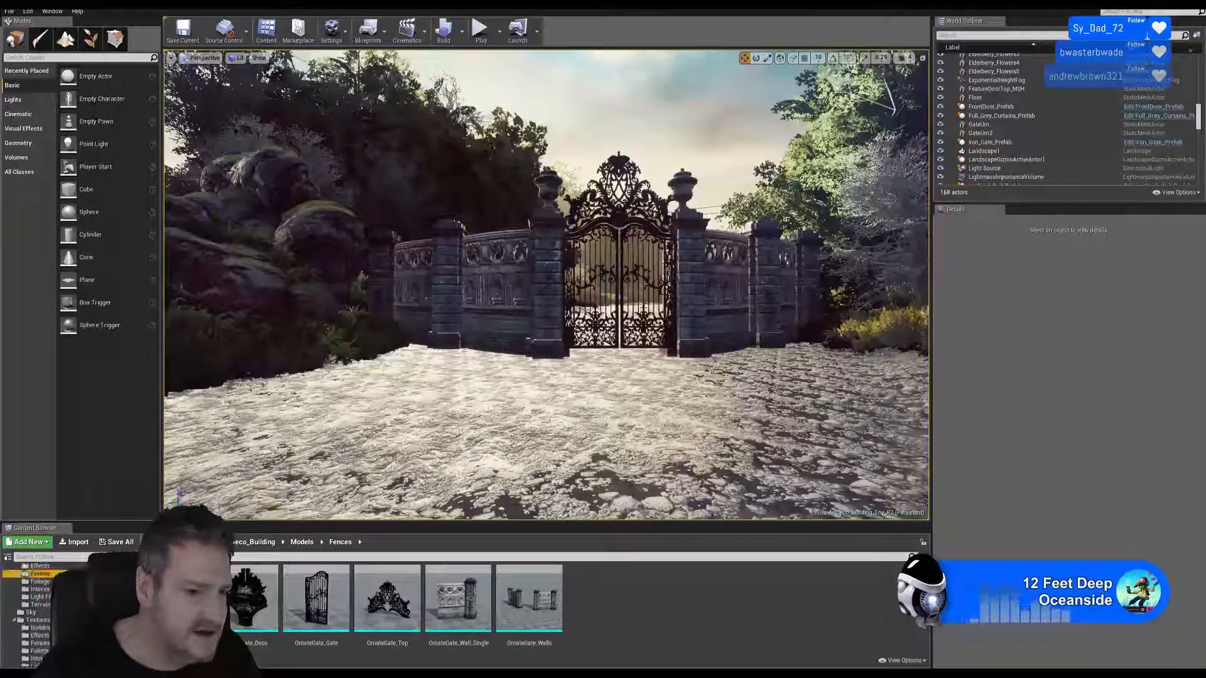
pyautogui.scroll(1, 28, 612)
pyautogui.click(39, 610)
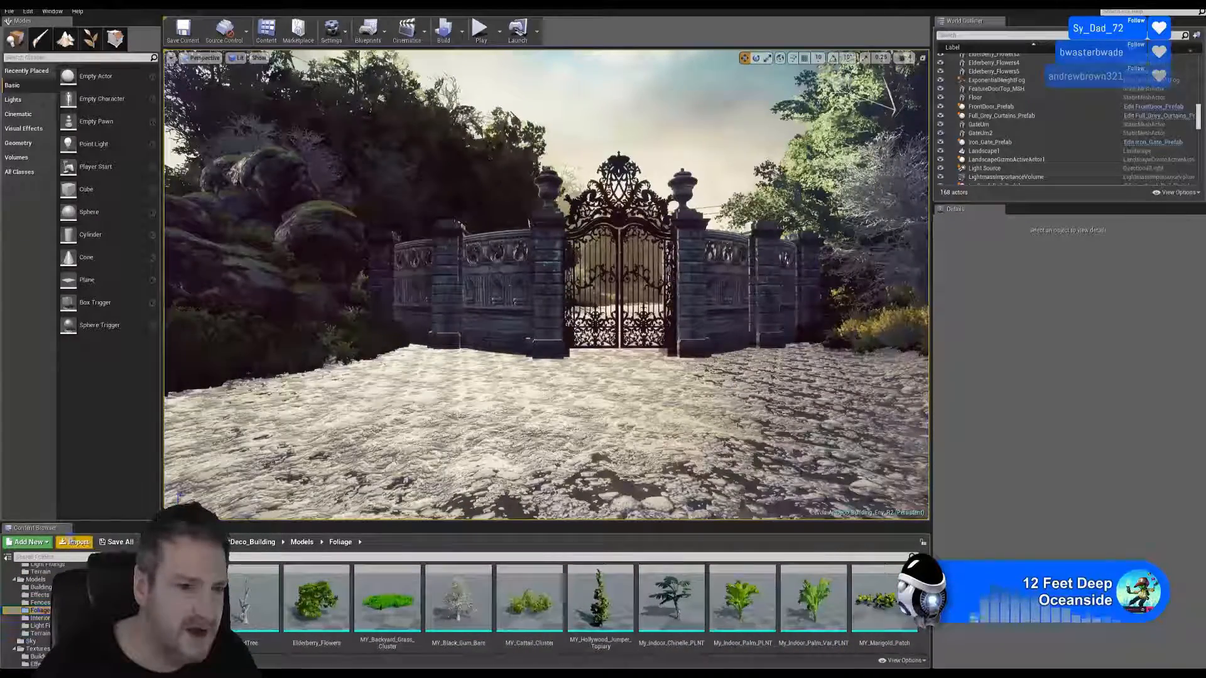
pyautogui.click(77, 542)
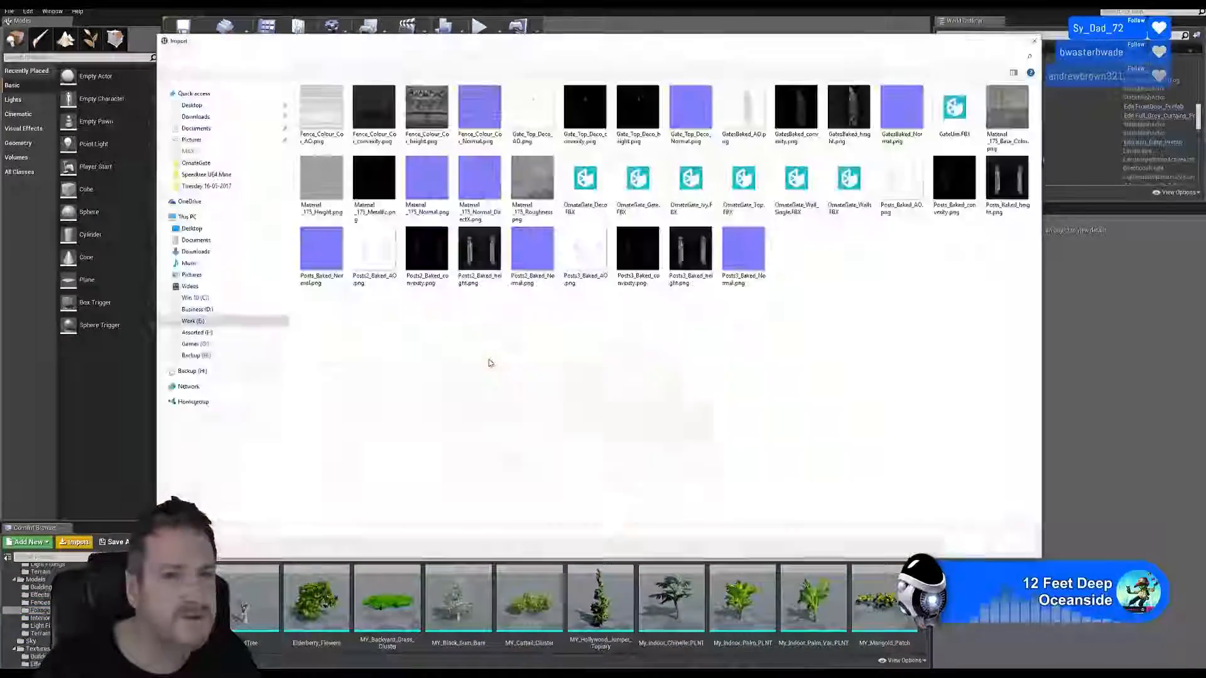
pyautogui.click(196, 298)
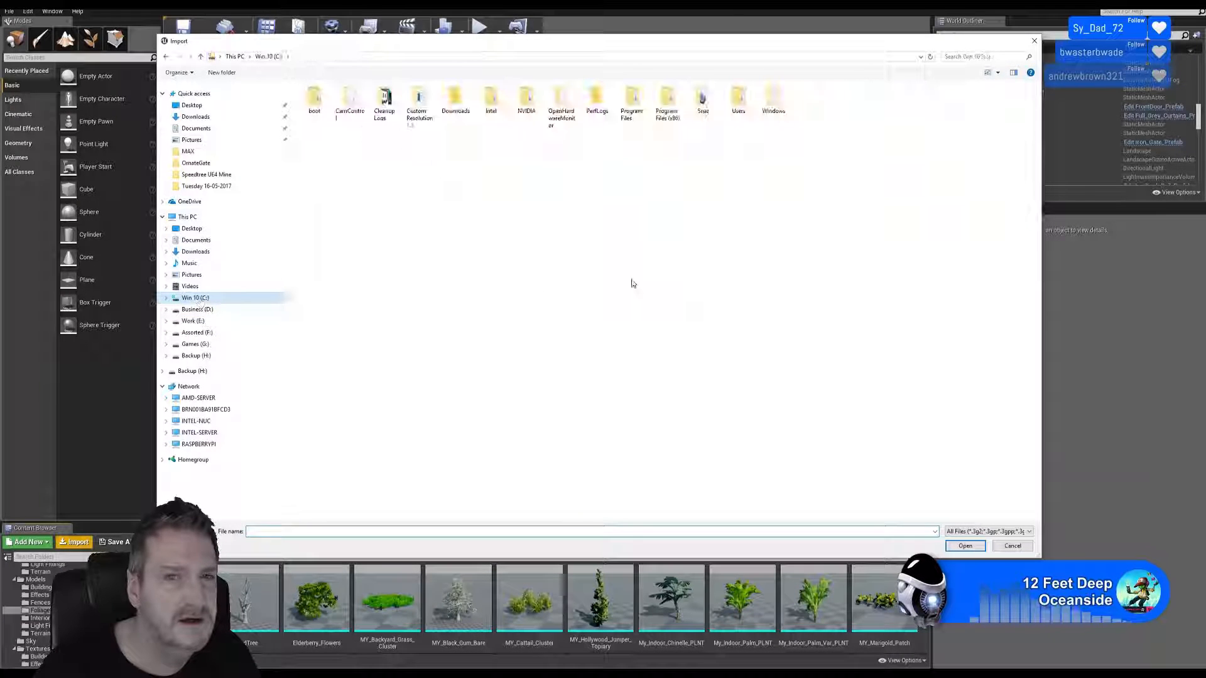
pyautogui.doubleClick(739, 99)
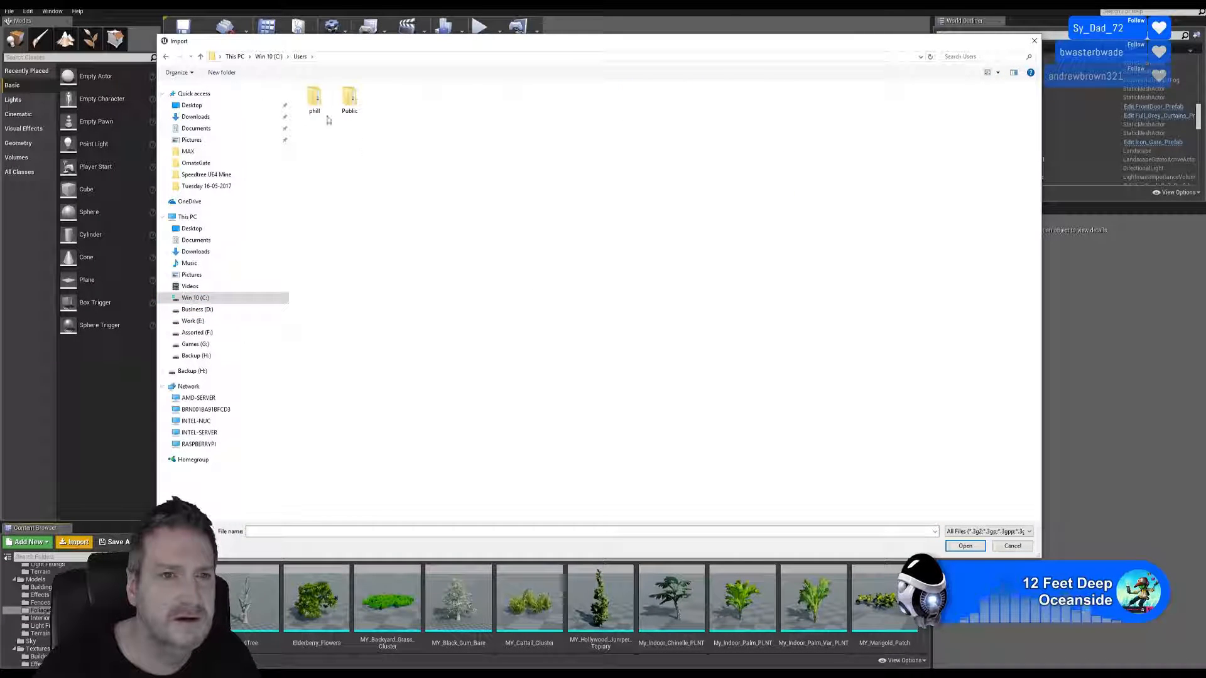
pyautogui.doubleClick(326, 114)
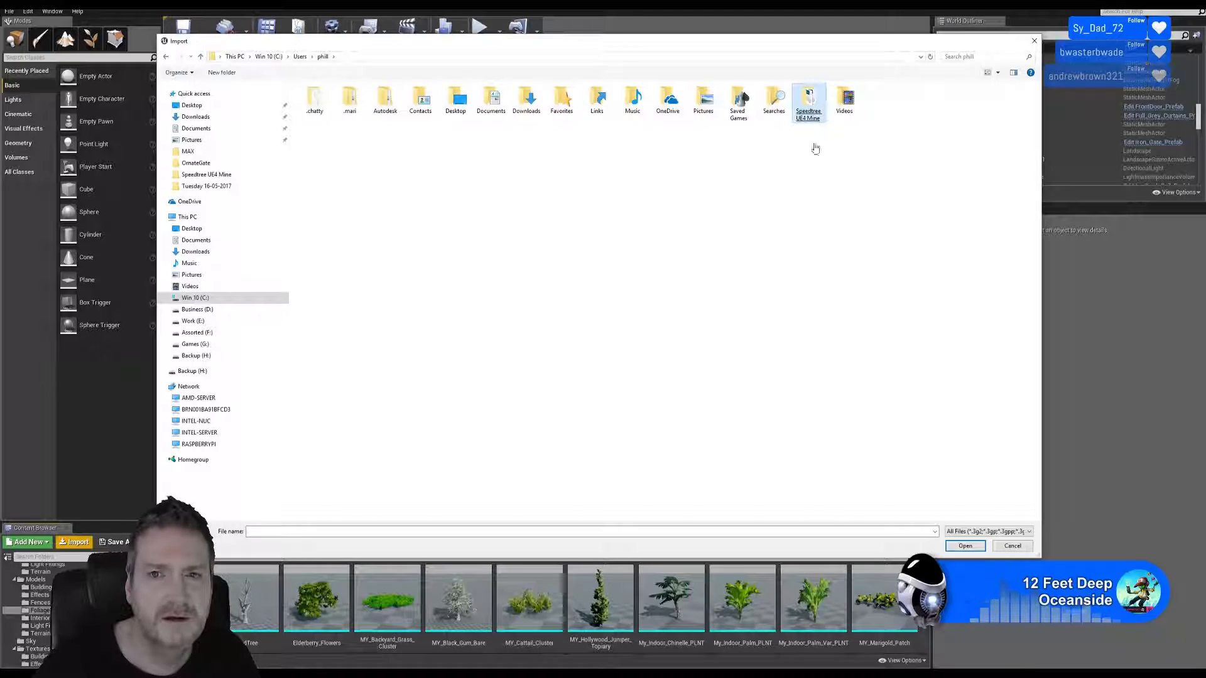
pyautogui.doubleClick(810, 110)
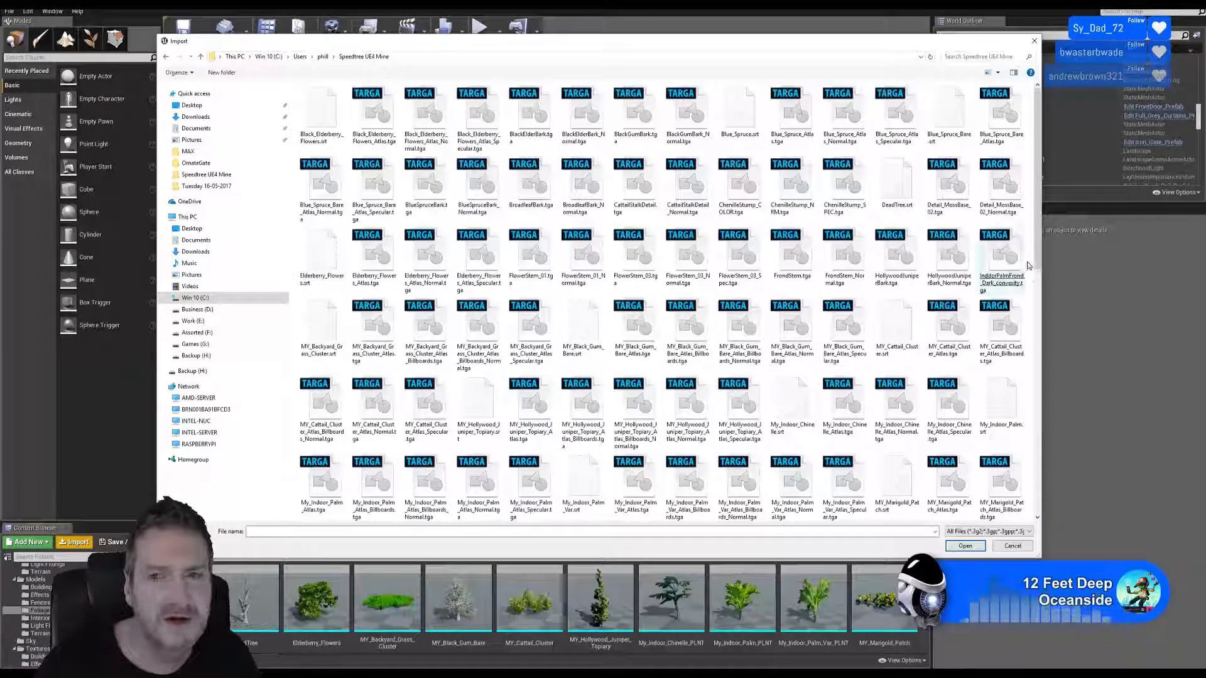
# Step: Import the MY_Red_Maple_Hero_Gate.srt SpeedTree with the offered import options
pyautogui.scroll(-1, 1038, 283)
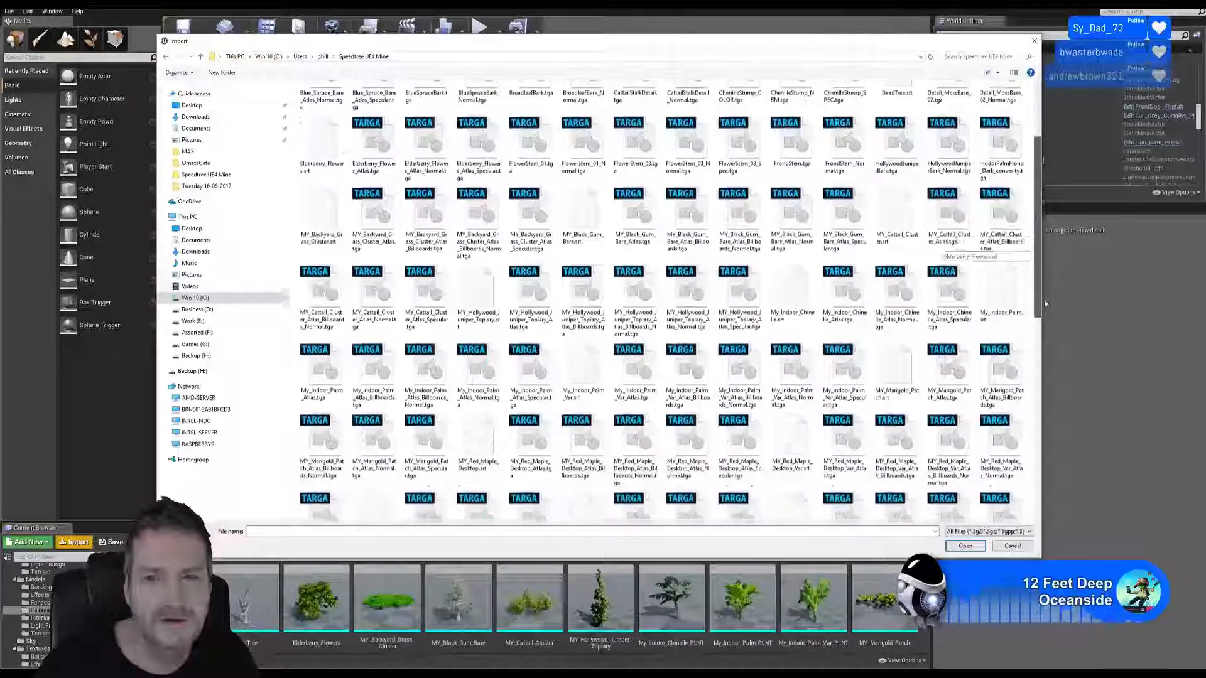
pyautogui.scroll(-1, 1041, 301)
pyautogui.scroll(-1, 1039, 317)
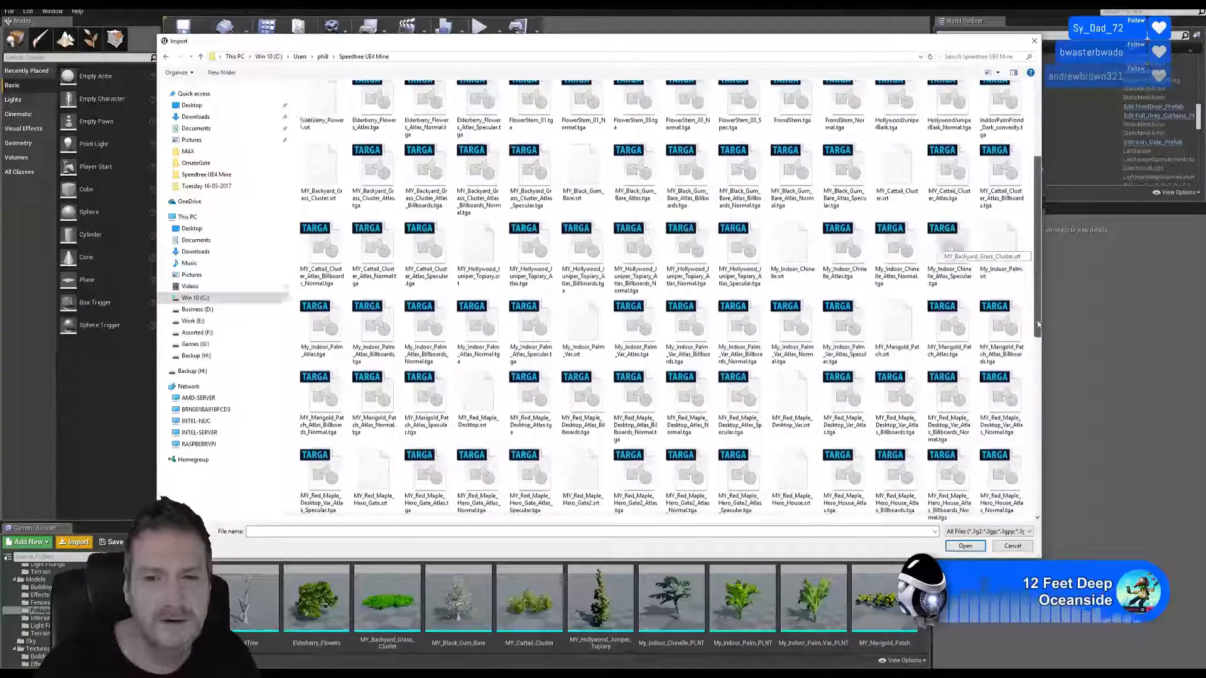
pyautogui.moveTo(1033, 356); pyautogui.dragTo(1033, 360)
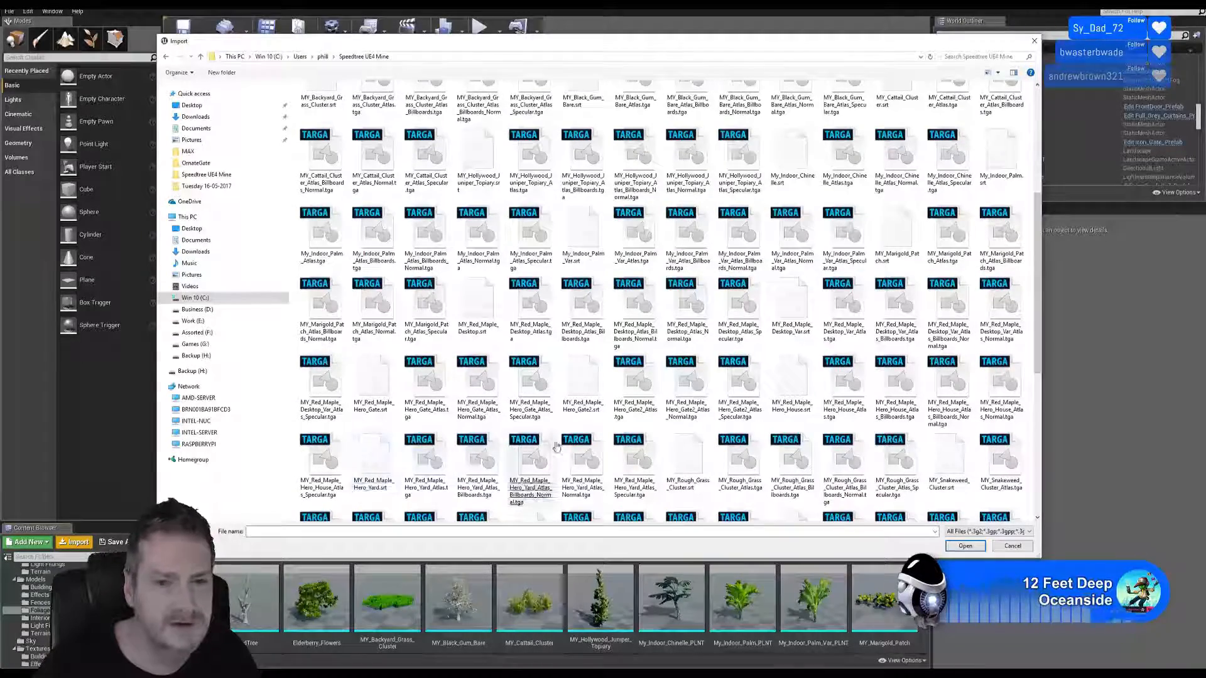
pyautogui.doubleClick(375, 384)
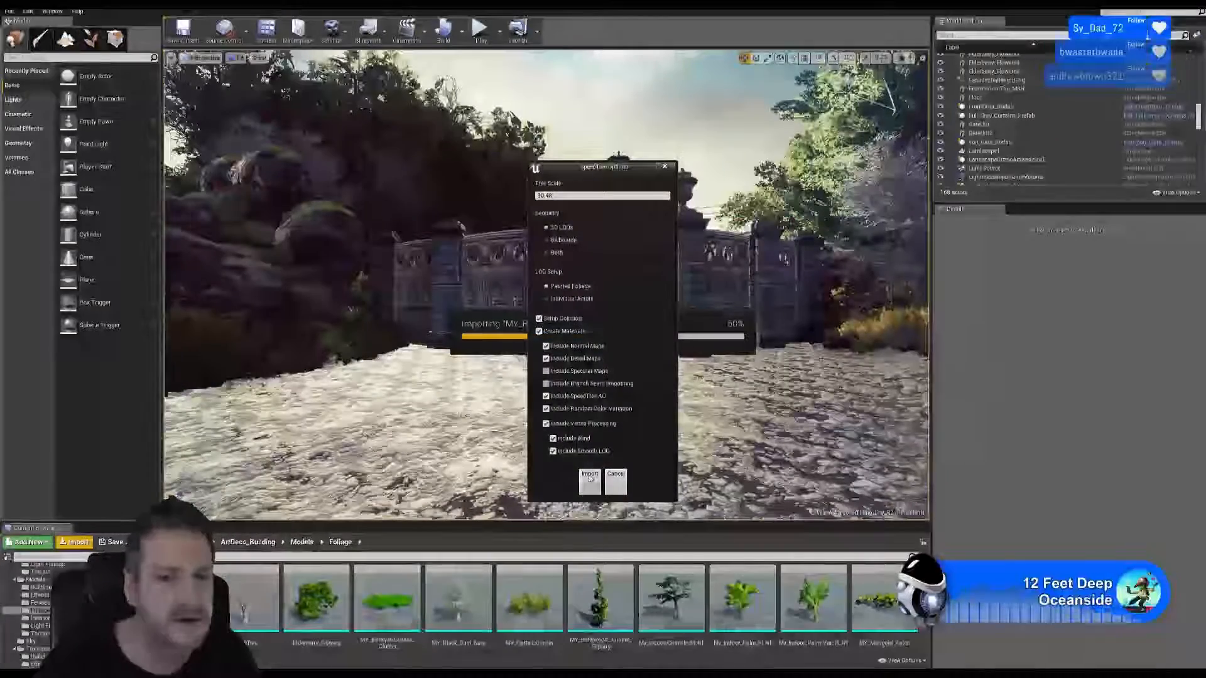
pyautogui.click(589, 478)
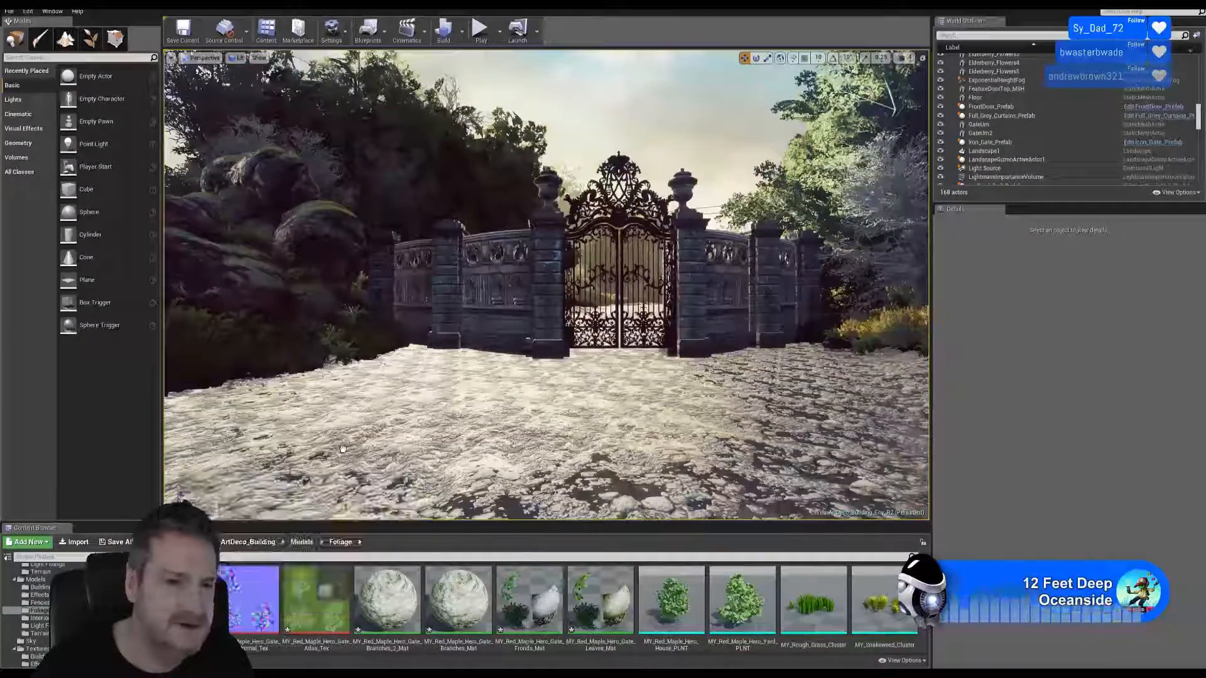
# Step: Place the MY_Red_Maple_Hero_Gate tree on the ground in front of the wall left of the gate and inspect it up close
pyautogui.moveTo(176, 600); pyautogui.dragTo(407, 364)
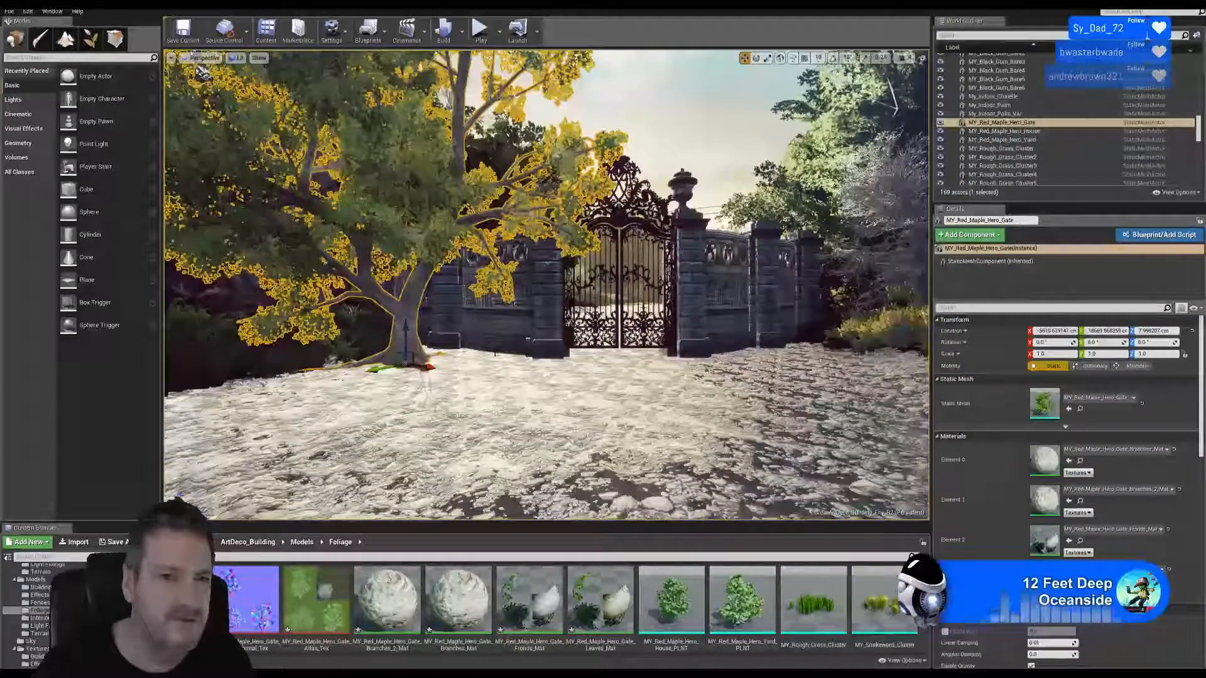
pyautogui.moveTo(406, 364); pyautogui.dragTo(379, 357, button='right')
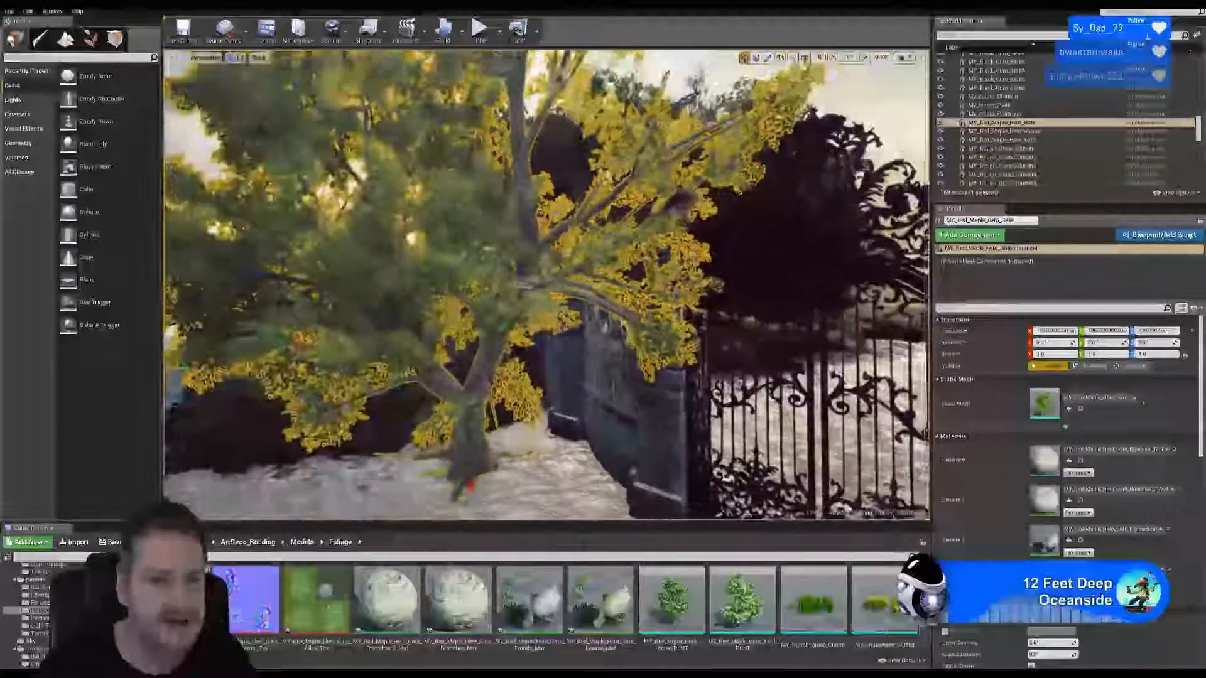
pyautogui.moveTo(545, 284); pyautogui.dragTo(553, 260, button='right')
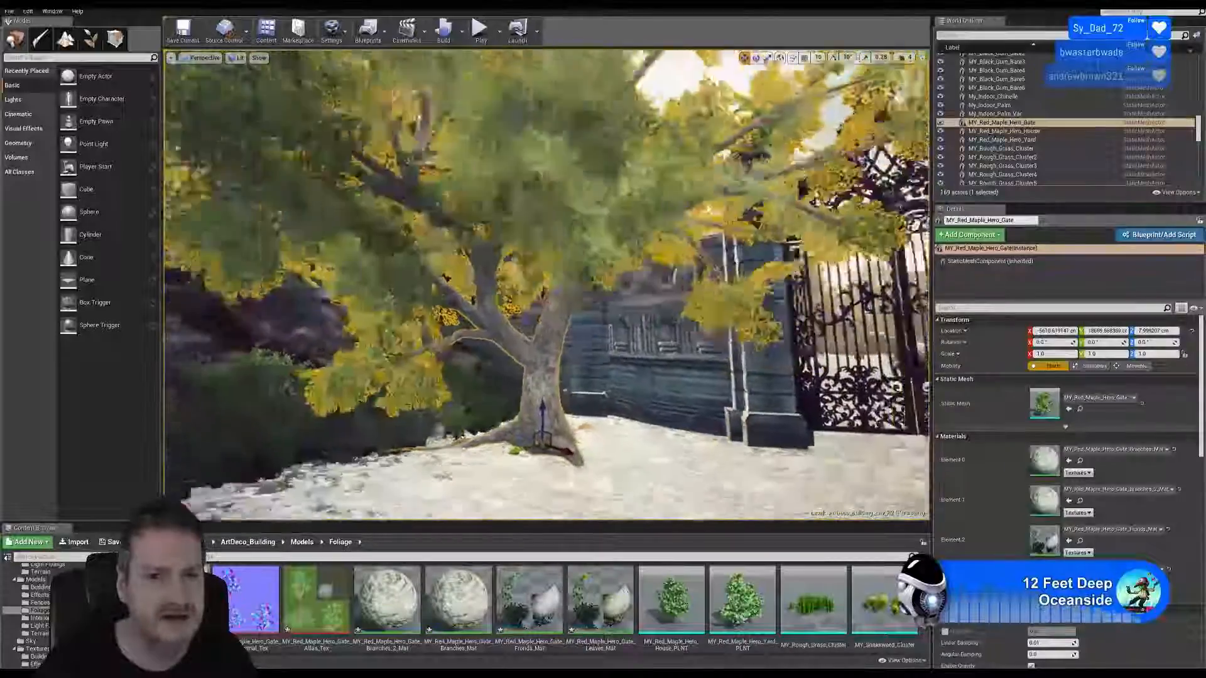
pyautogui.moveTo(553, 261); pyautogui.dragTo(443, 274, button='right')
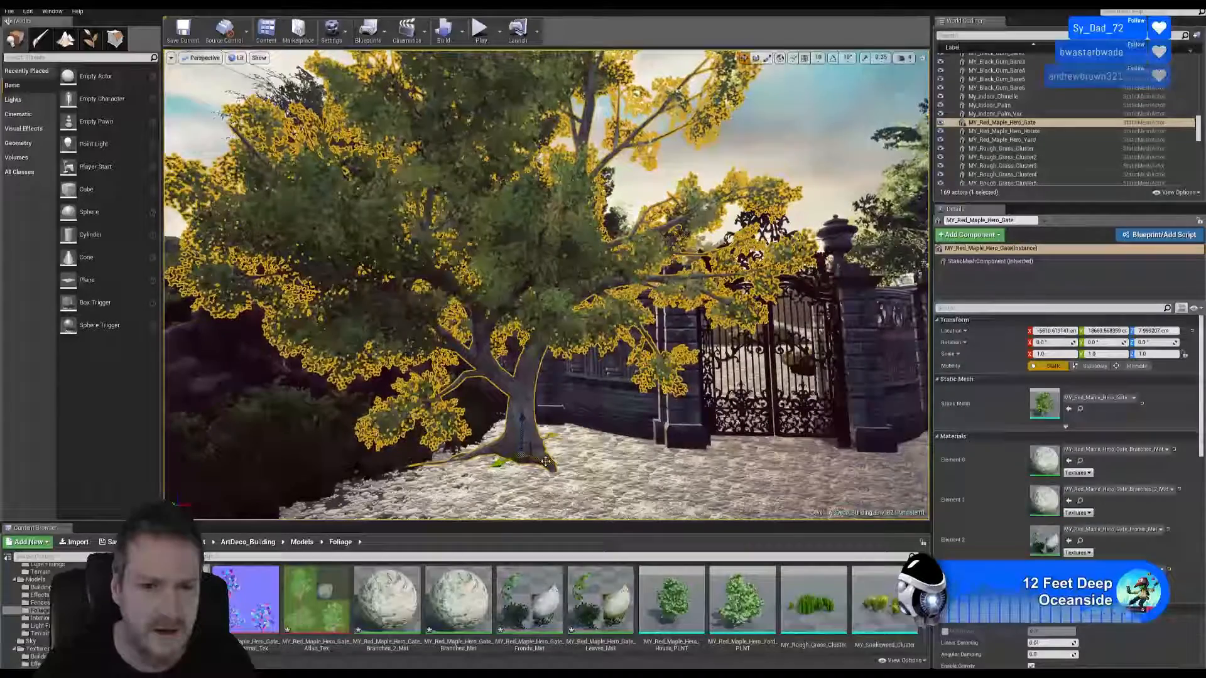
# Step: Move the gate maple along its X axis towards the curved wall and check its position from behind the wall
pyautogui.moveTo(546, 461)
pyautogui.mouseDown()
pyautogui.moveTo(470, 435)
pyautogui.moveTo(529, 456)
pyautogui.mouseUp()
pyautogui.moveTo(529, 456); pyautogui.dragTo(553, 439, button='right')
pyautogui.moveTo(639, 221); pyautogui.dragTo(556, 244, button='right')
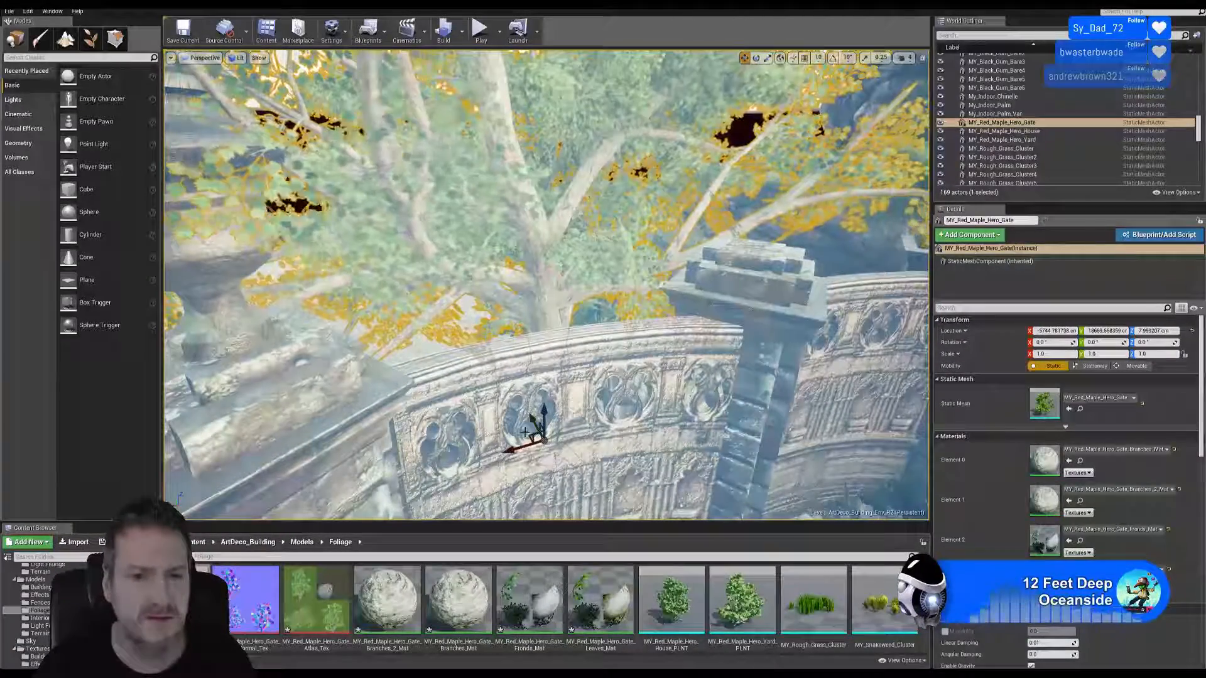
# Step: Rotate the gate maple about its vertical axis so its branches sit better around the wall and gate
pyautogui.moveTo(677, 400); pyautogui.dragTo(722, 383, button='right')
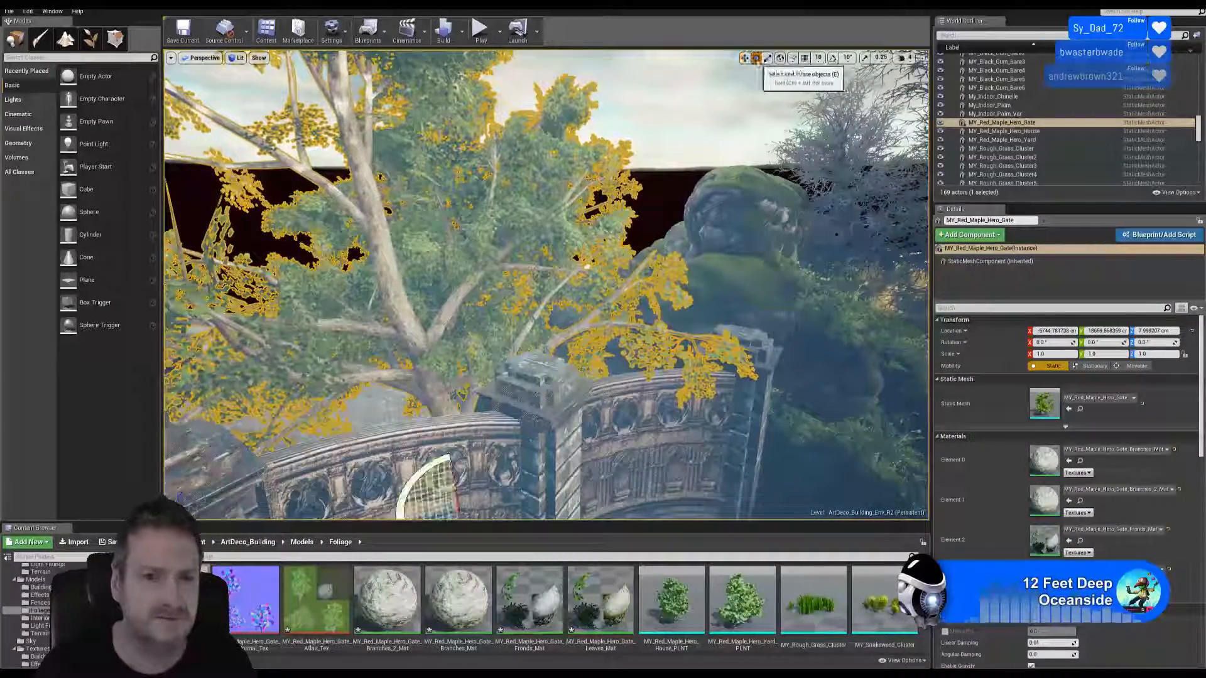
pyautogui.moveTo(515, 377); pyautogui.dragTo(467, 459, button='right')
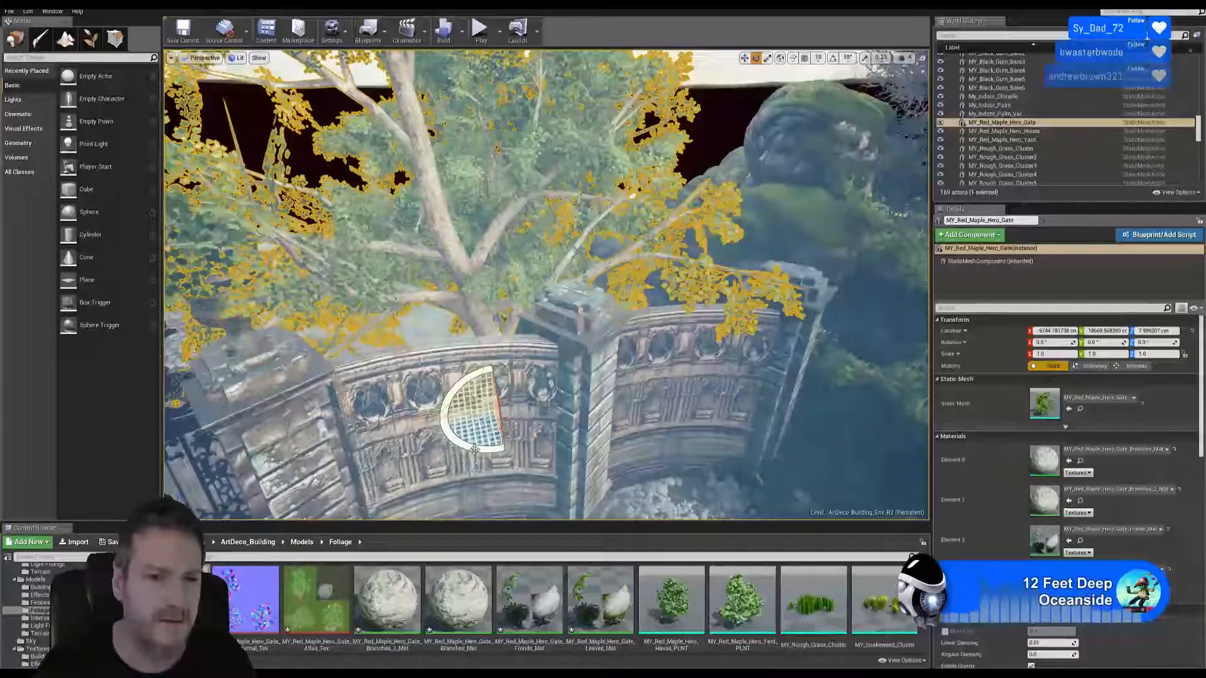
pyautogui.moveTo(443, 420); pyautogui.dragTo(476, 451)
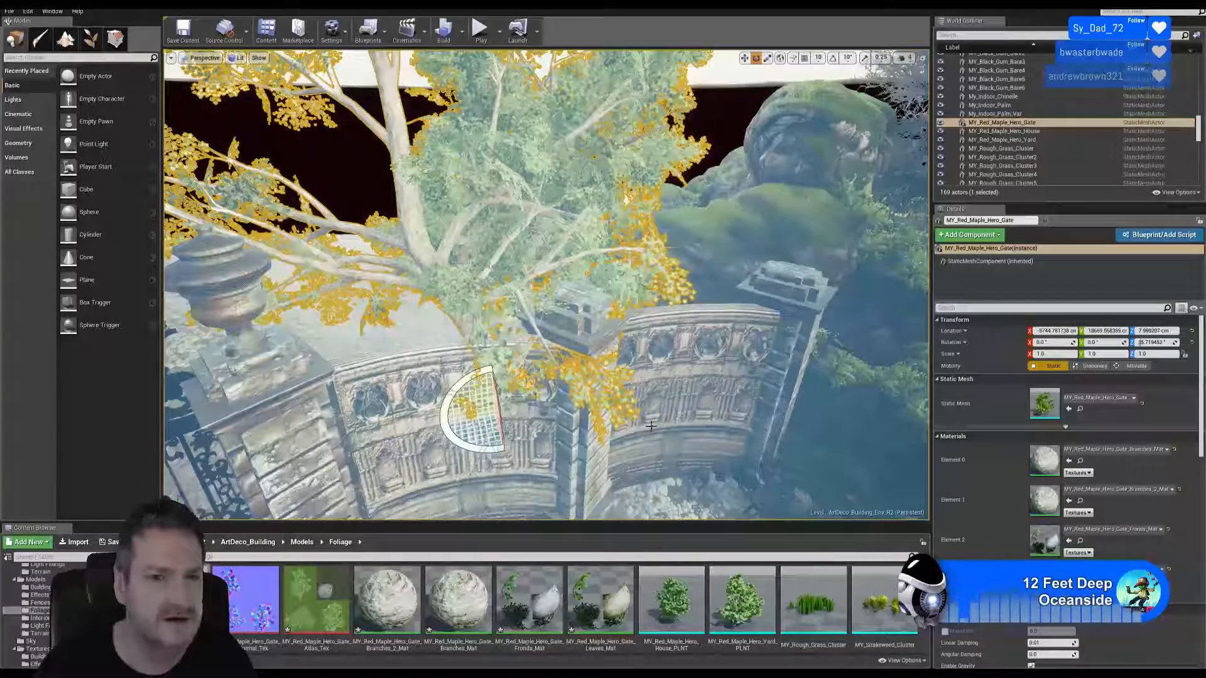
pyautogui.moveTo(651, 426); pyautogui.dragTo(596, 368, button='right')
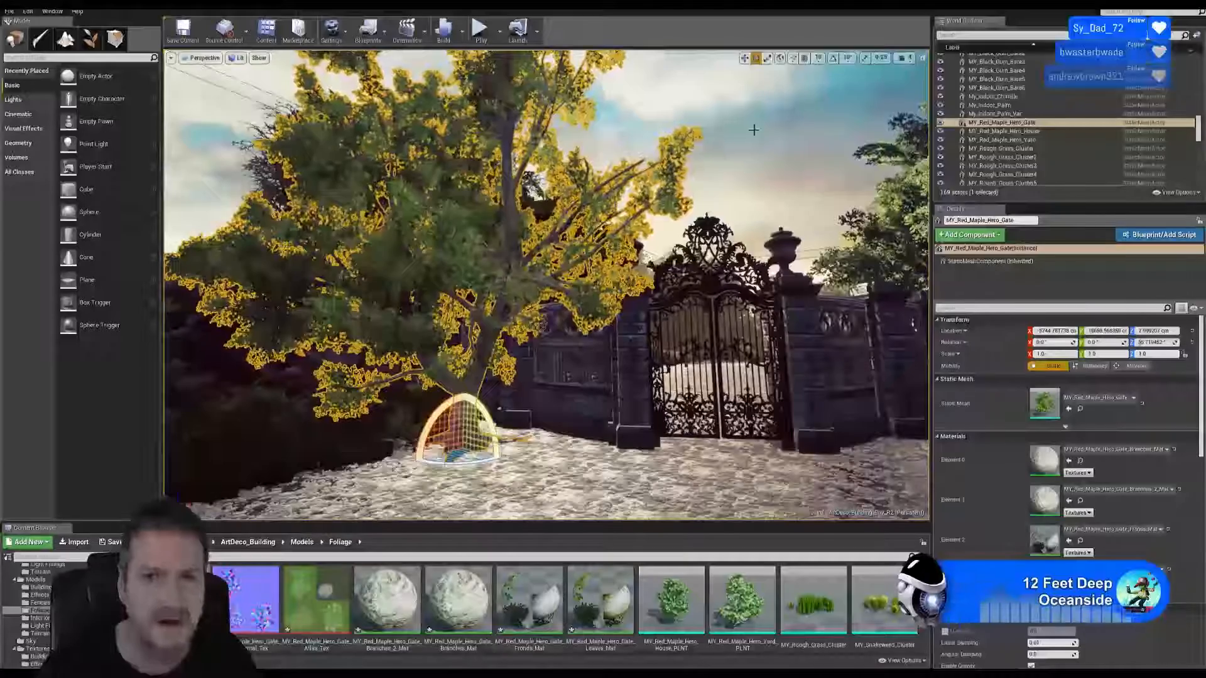
# Step: Restore the Move tool, deselect the maple and review how it frames the gate
pyautogui.click(745, 58)
pyautogui.moveTo(691, 251); pyautogui.dragTo(666, 264, button='right')
pyautogui.press('w')
pyautogui.press('d')
pyautogui.press('s')
pyautogui.press('s')
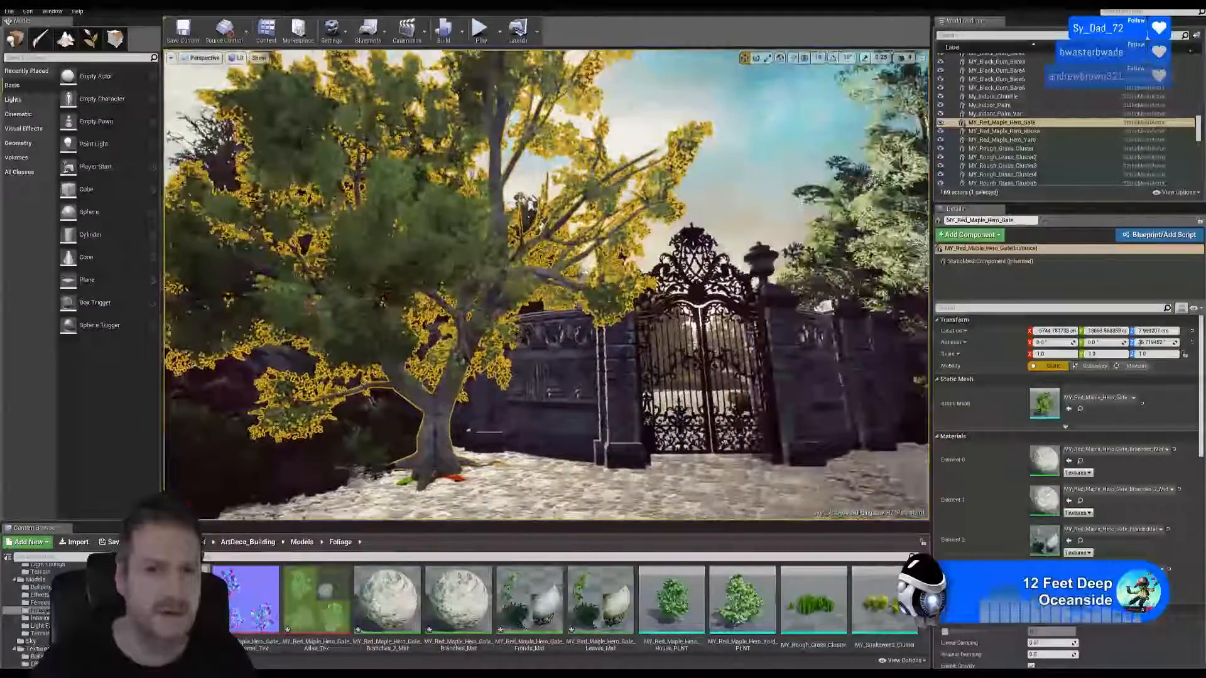
pyautogui.press('Escape')
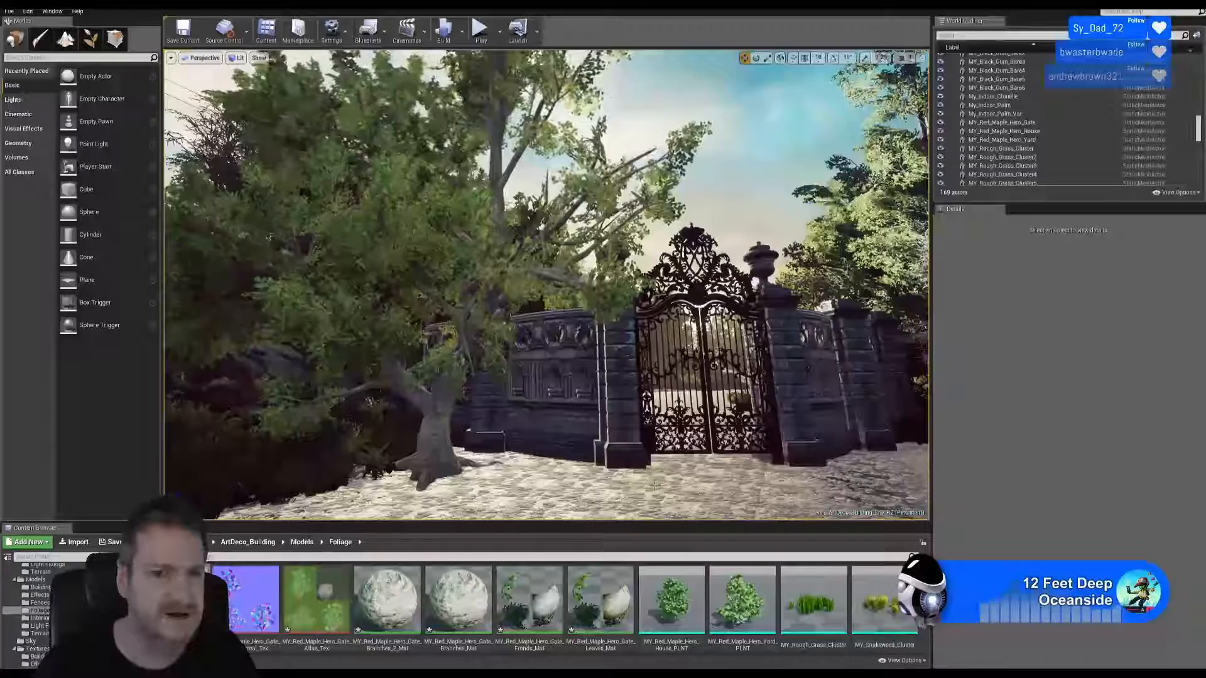
pyautogui.moveTo(654, 484); pyautogui.dragTo(612, 512, button='right')
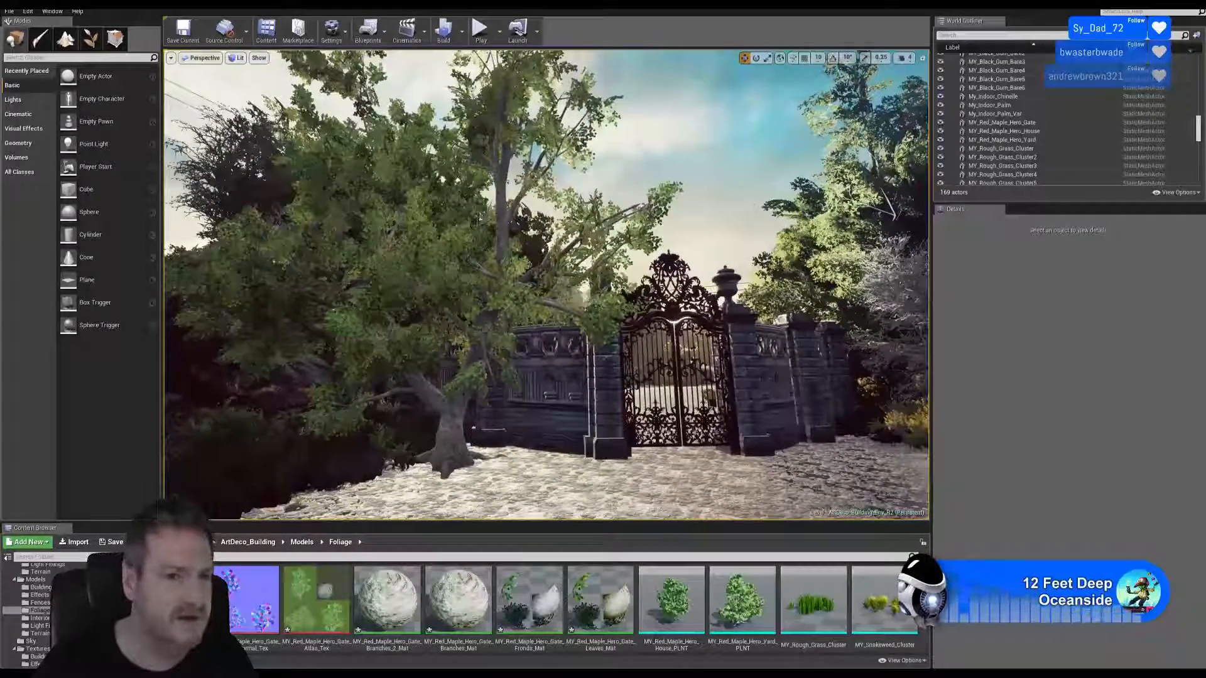
pyautogui.moveTo(612, 377)
pyautogui.mouseDown(button='right')
pyautogui.moveTo(477, 377)
pyautogui.moveTo(613, 370)
pyautogui.moveTo(591, 371)
pyautogui.mouseUp(button='right')
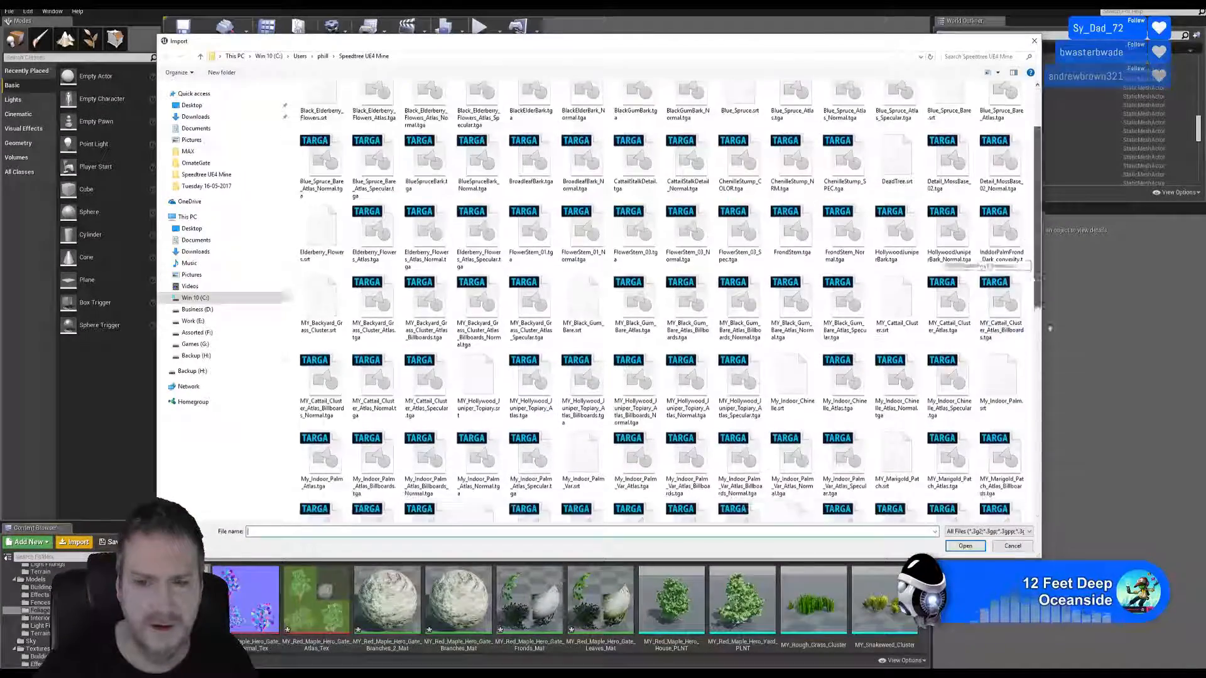
# Step: Import the MY_Red_Maple_Hero_Gate2.srt SpeedTree into the Foliage folder with the offered import options
pyautogui.moveTo(1049, 325); pyautogui.dragTo(1041, 413)
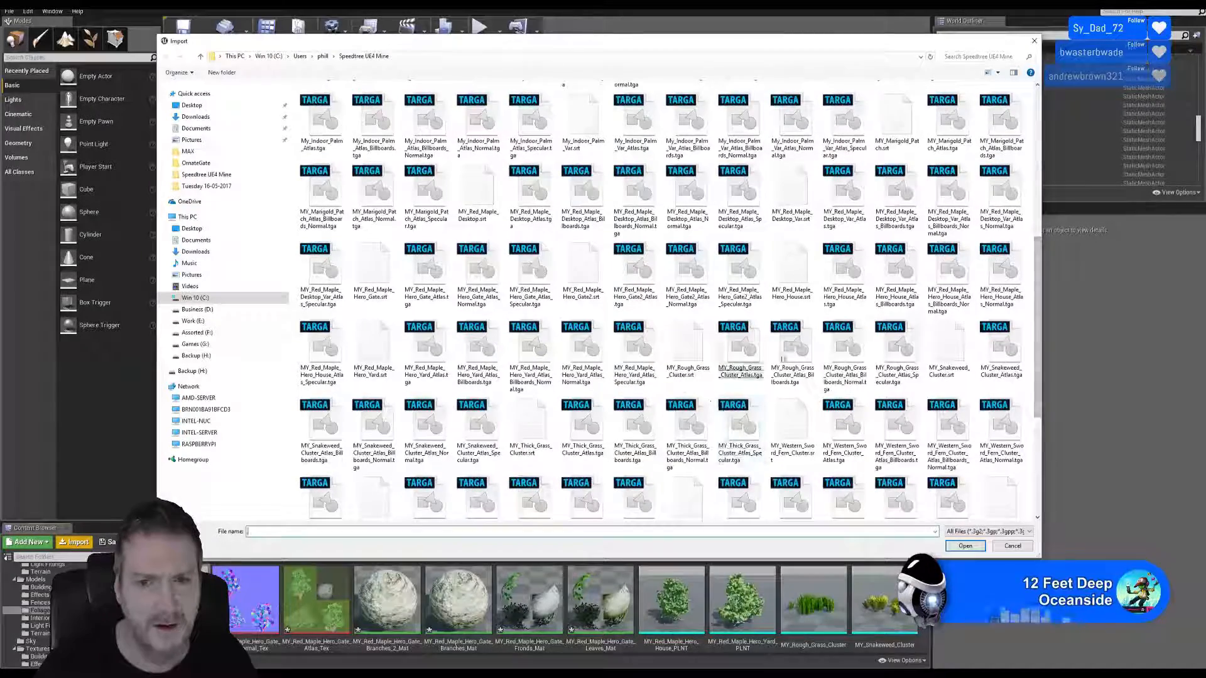
pyautogui.click(583, 281)
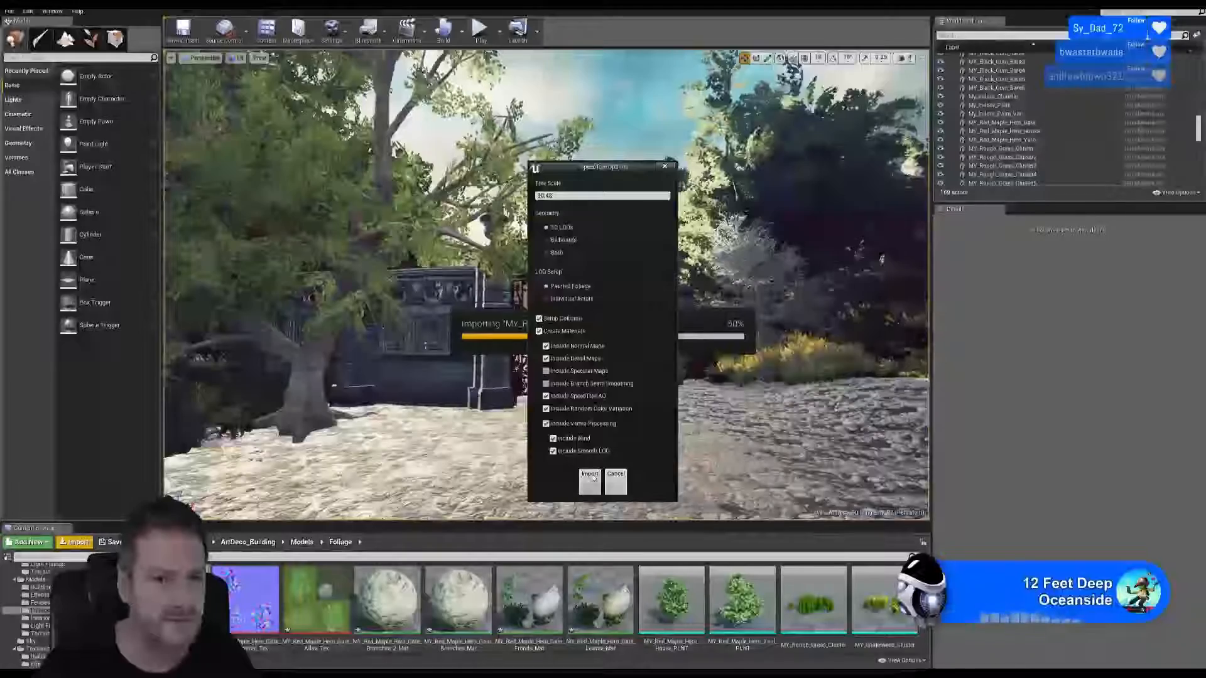
pyautogui.click(590, 476)
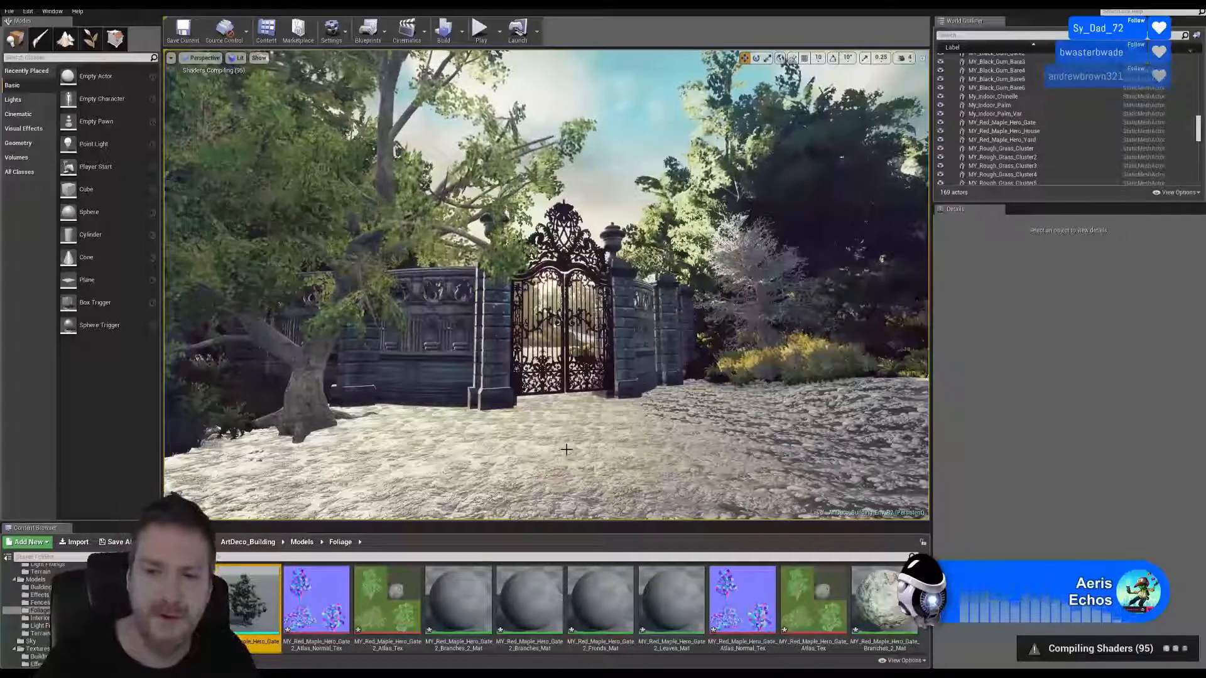
# Step: Examine the gate up close and the view through its bars to the road beyond
pyautogui.moveTo(516, 419); pyautogui.dragTo(403, 325, button='right')
pyautogui.moveTo(636, 428); pyautogui.dragTo(720, 494, button='right')
pyautogui.press('w')
pyautogui.moveTo(636, 428); pyautogui.dragTo(657, 471, button='right')
pyautogui.press('w')
pyautogui.press('w')
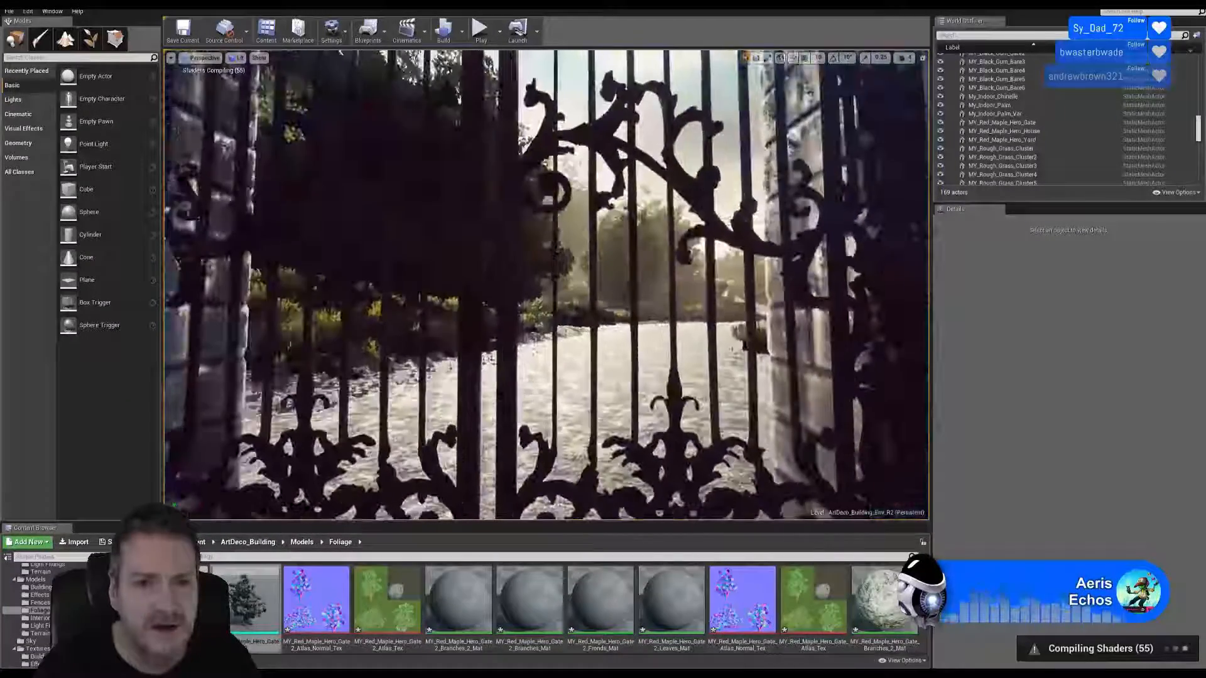
pyautogui.press('w')
pyautogui.moveTo(574, 241); pyautogui.dragTo(567, 241, button='right')
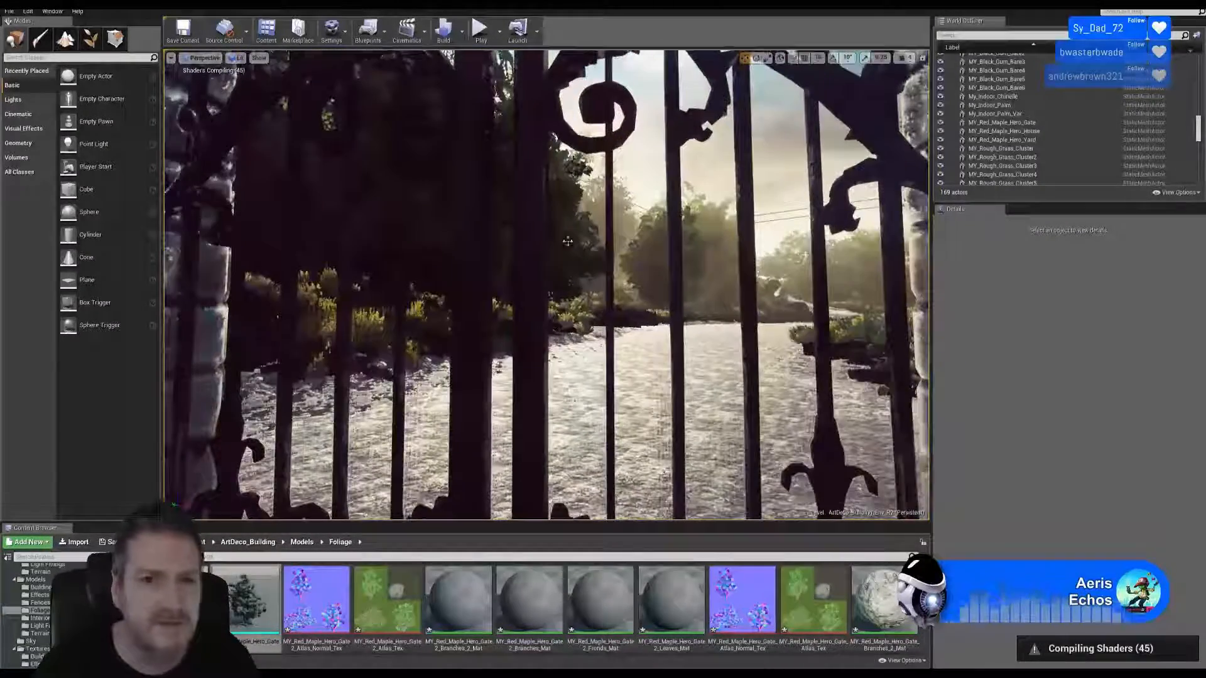
pyautogui.moveTo(550, 199)
pyautogui.mouseDown(button='right')
pyautogui.moveTo(546, 151)
pyautogui.moveTo(540, 208)
pyautogui.moveTo(536, 184)
pyautogui.moveTo(525, 197)
pyautogui.moveTo(549, 197)
pyautogui.mouseUp(button='right')
pyautogui.press('s')
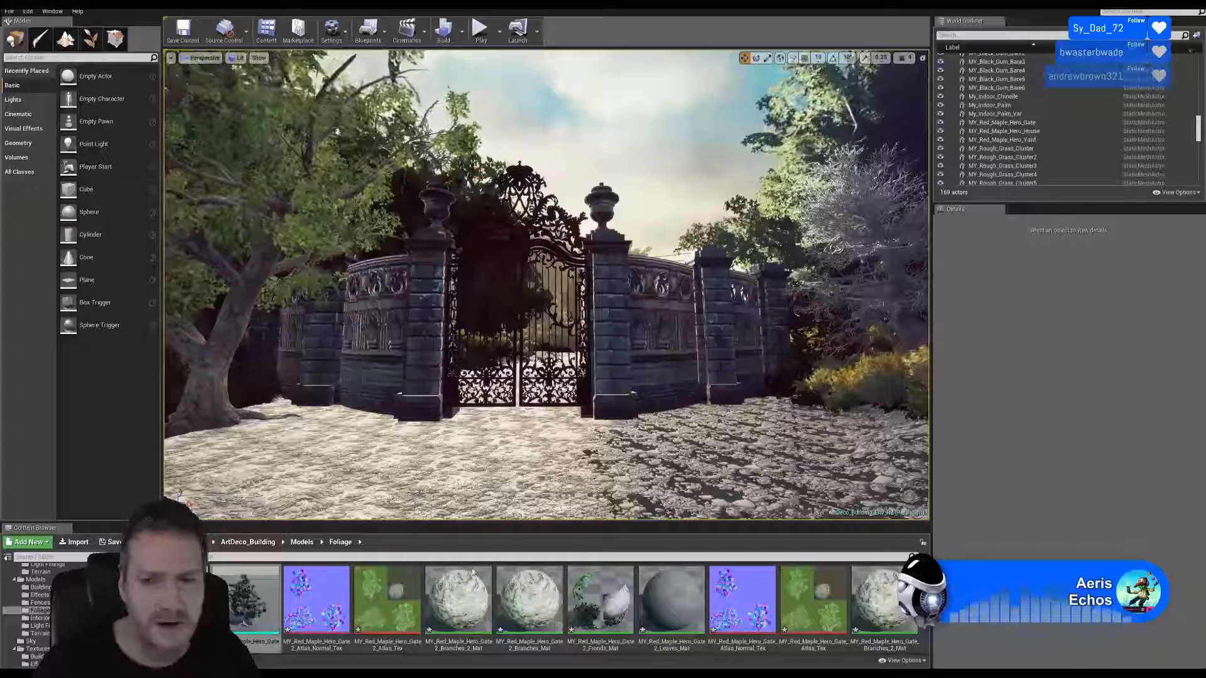
# Step: Place the MY_Red_Maple_Hero_Gate2 tree on the ground right of the gate and rotate it about its vertical axis
pyautogui.moveTo(245, 599); pyautogui.dragTo(704, 446)
pyautogui.moveTo(705, 446); pyautogui.dragTo(763, 440, button='right')
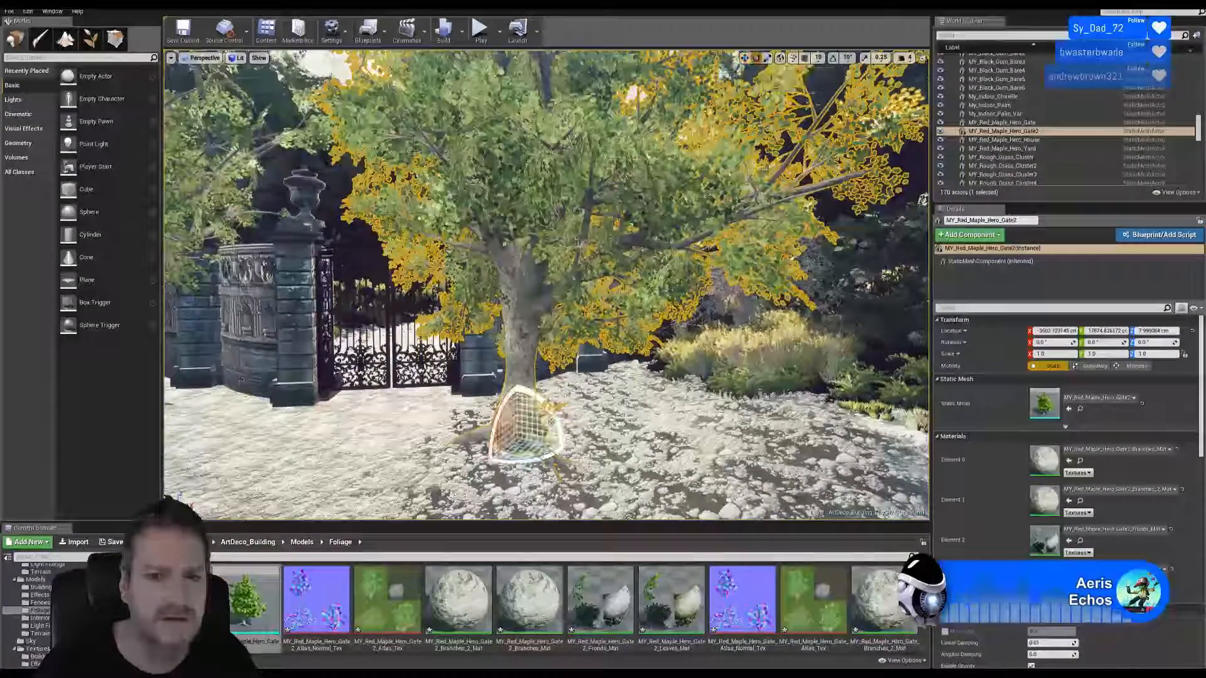
pyautogui.moveTo(550, 421); pyautogui.dragTo(669, 426)
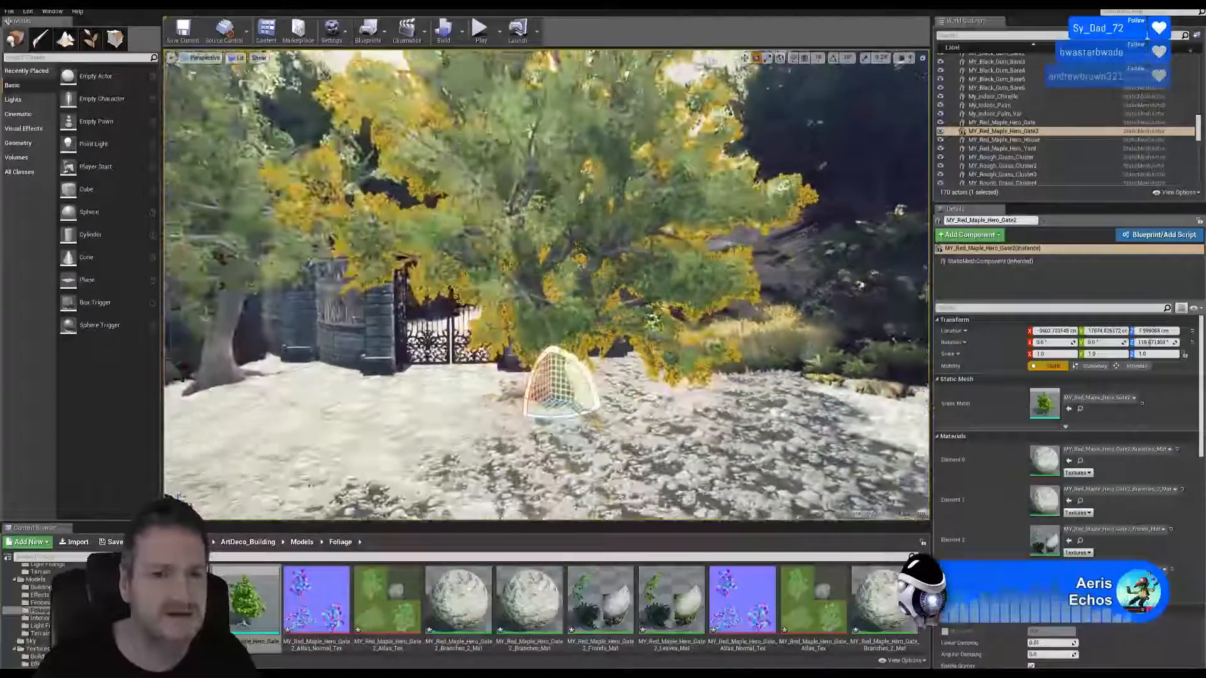